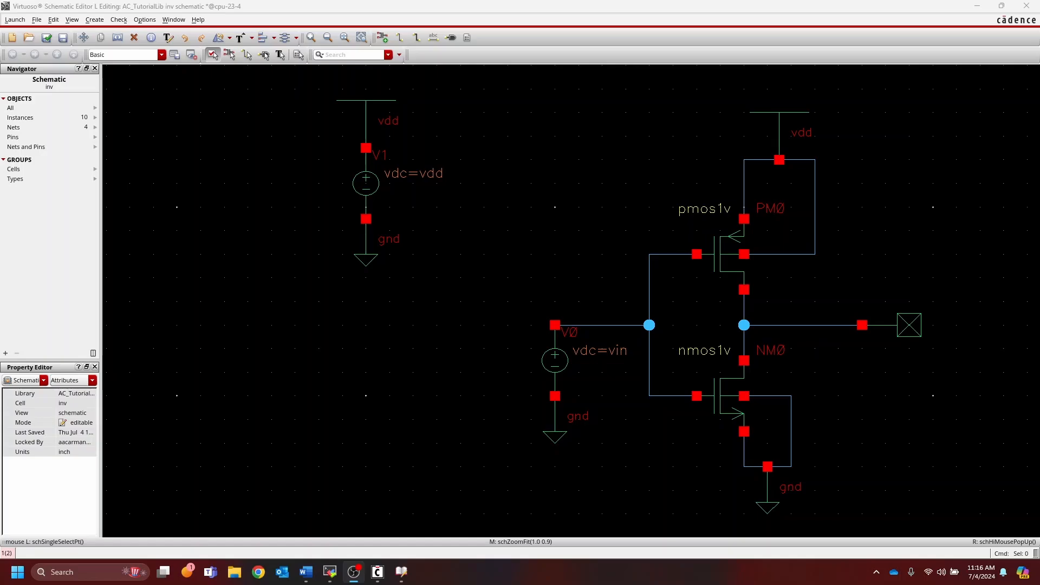
left_click_drag(968, 100, 483, 518)
key("c")
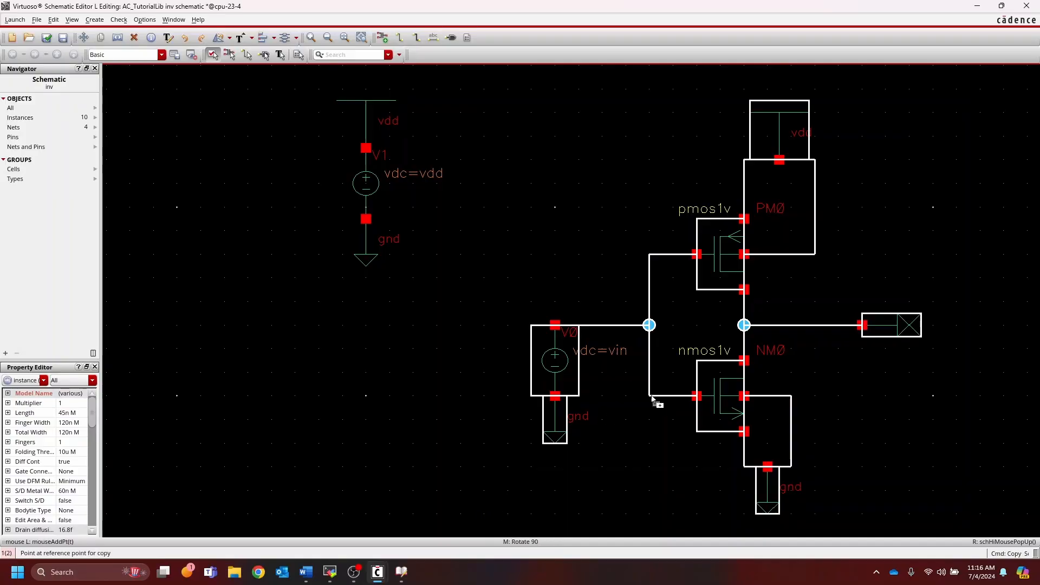
left_click(723, 286)
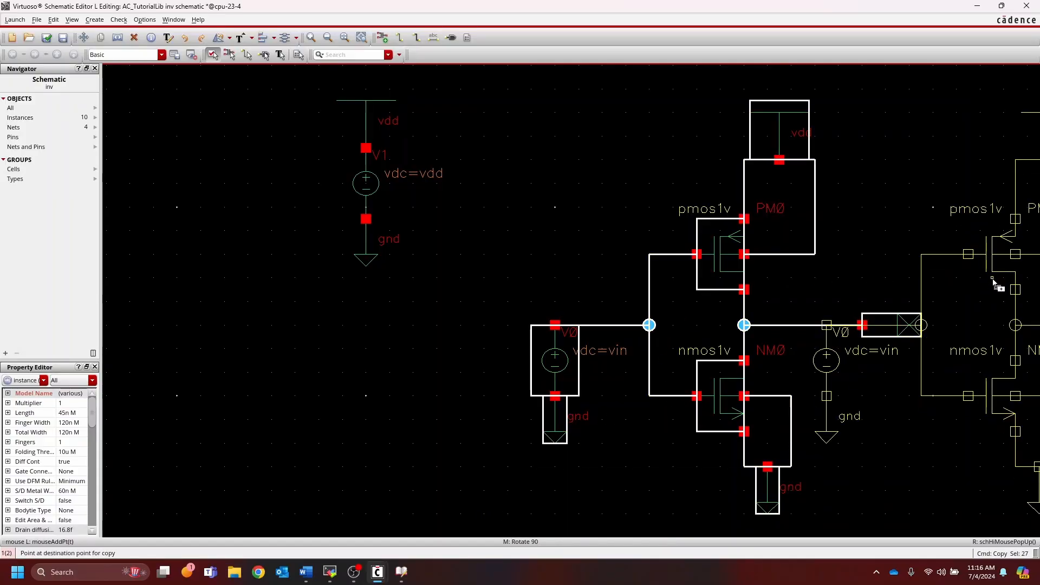
key("Escape")
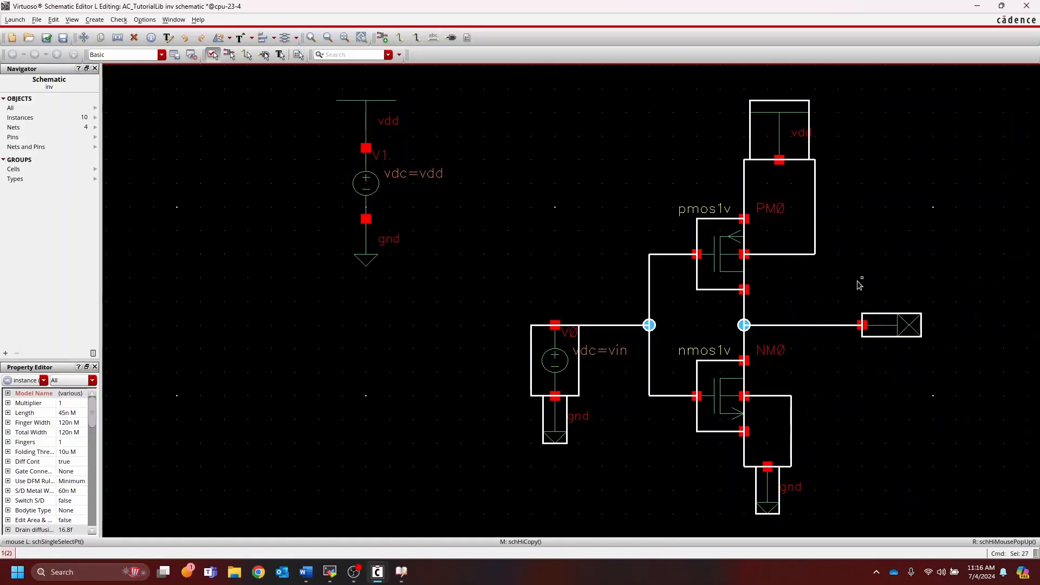
left_click(875, 275)
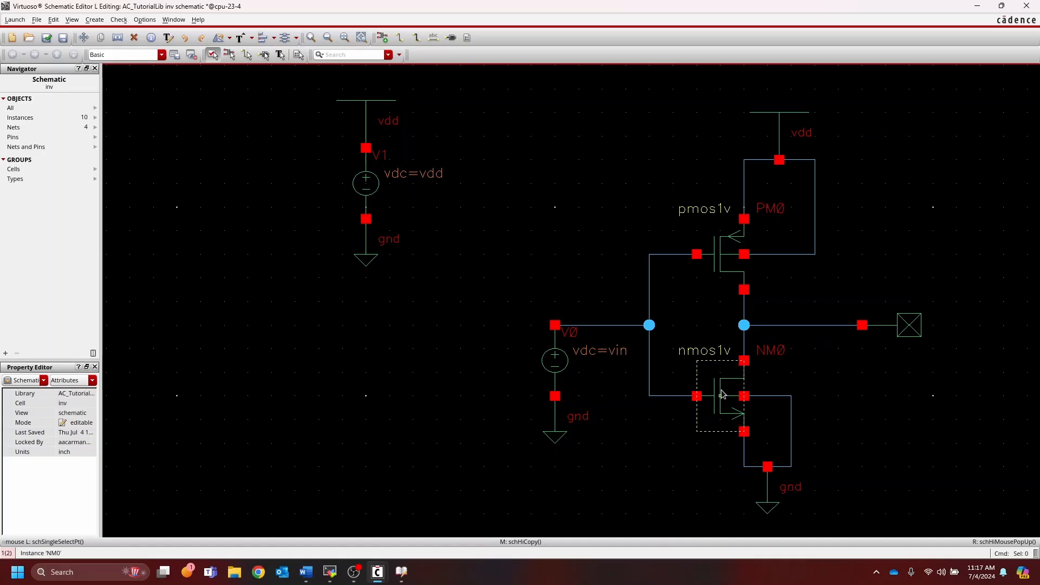
Step: Delete the vin DC source and its attached ground symbol from the inverter's input wire
left_click(709, 406)
left_click_drag(495, 254, 622, 489)
left_click(634, 457)
left_click_drag(484, 266, 616, 493)
left_click(615, 492)
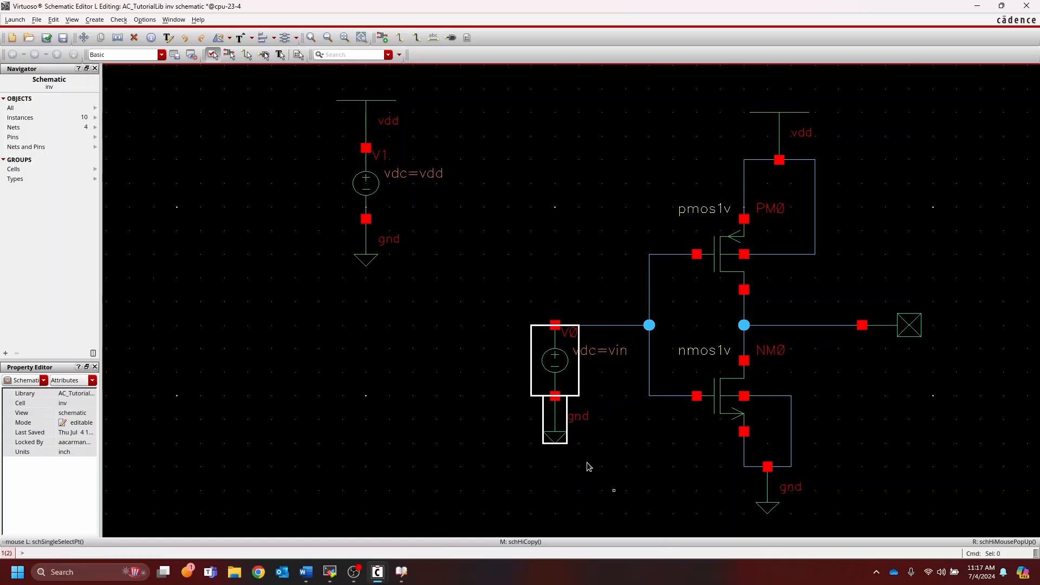
key("Delete")
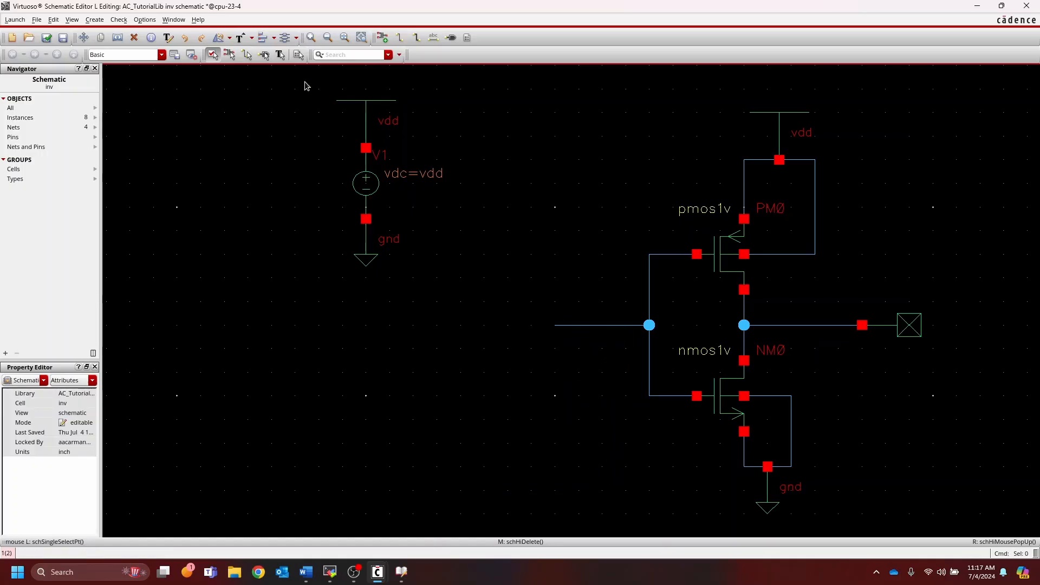
Step: Delete the separate supply source with its vdd and gnd symbols, and the terminator at the inverter's output
left_click_drag(307, 77, 472, 304)
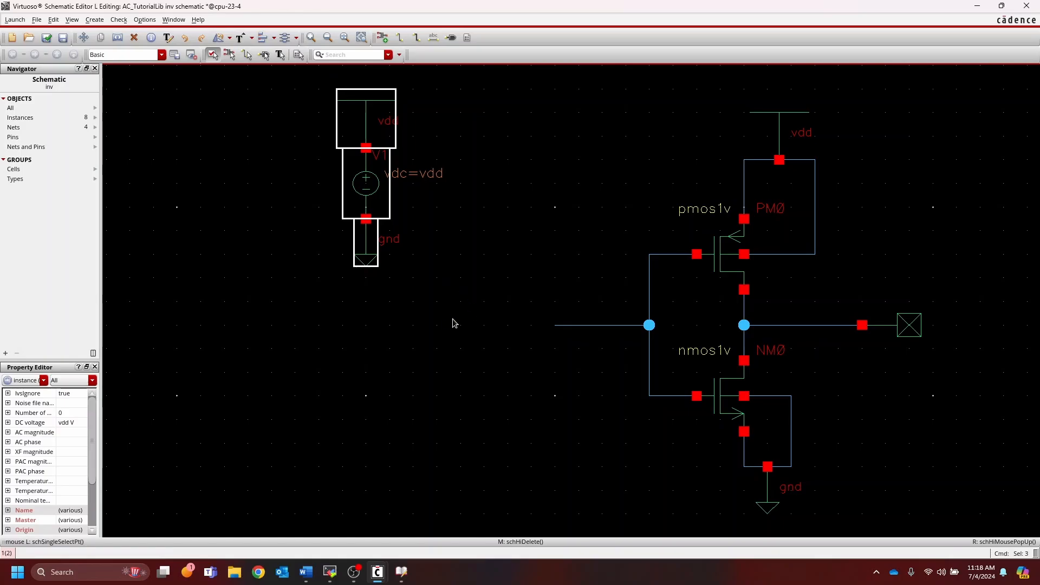
key("Delete")
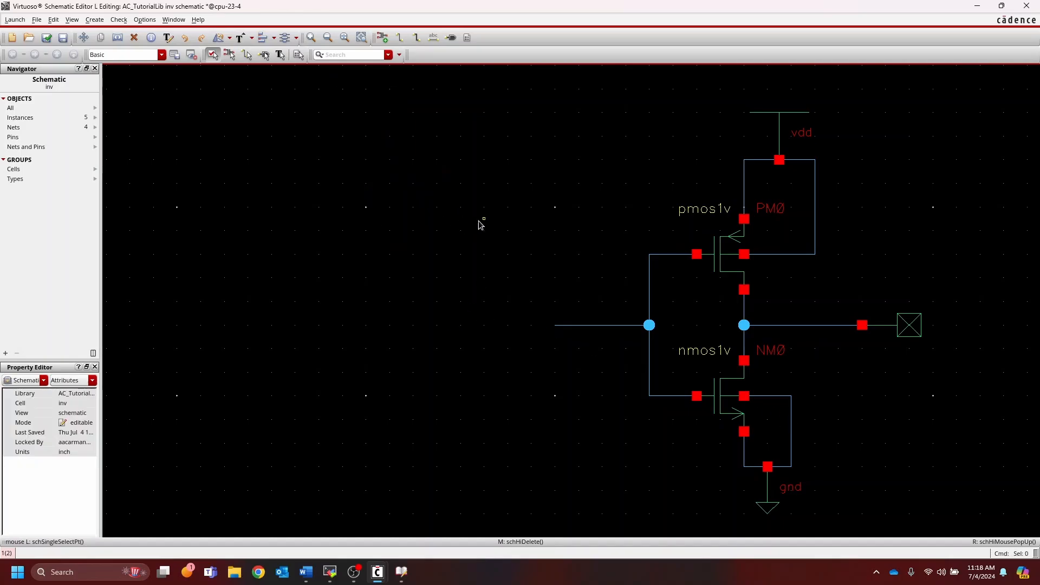
left_click(910, 330)
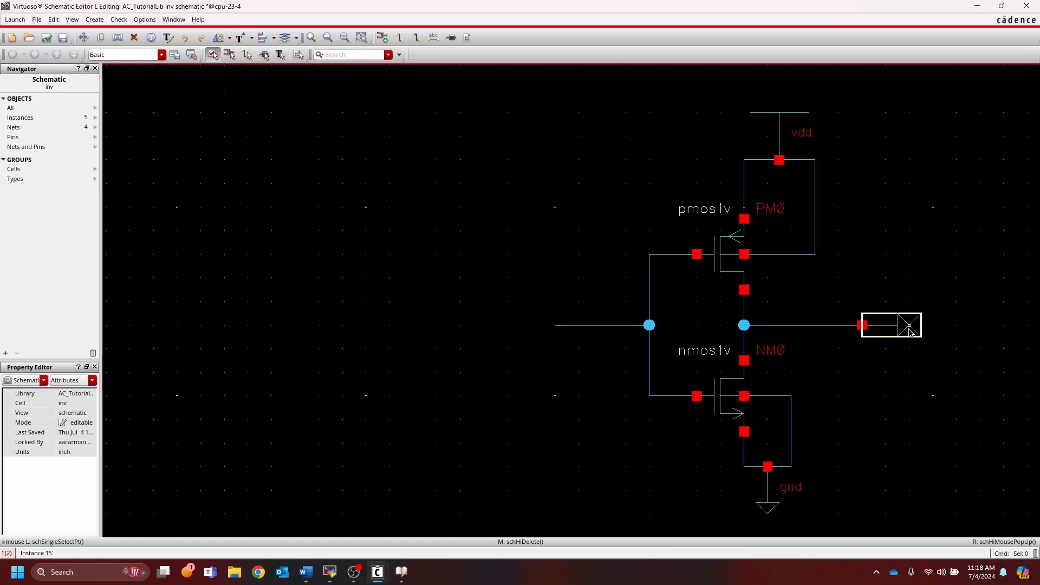
key("Delete")
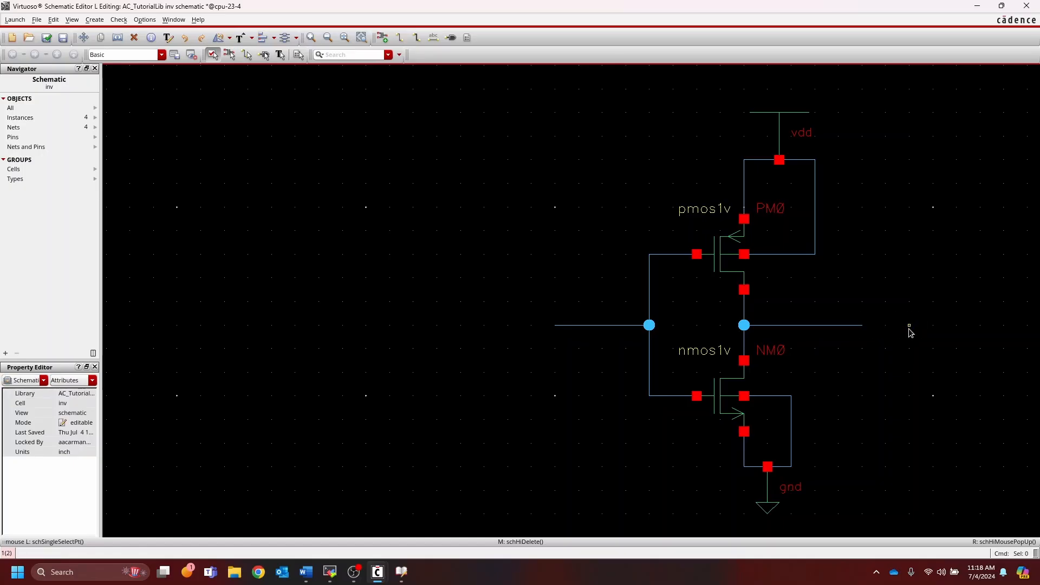
Step: Check and save the stripped-down inverter schematic, dismissing the check report
key("f")
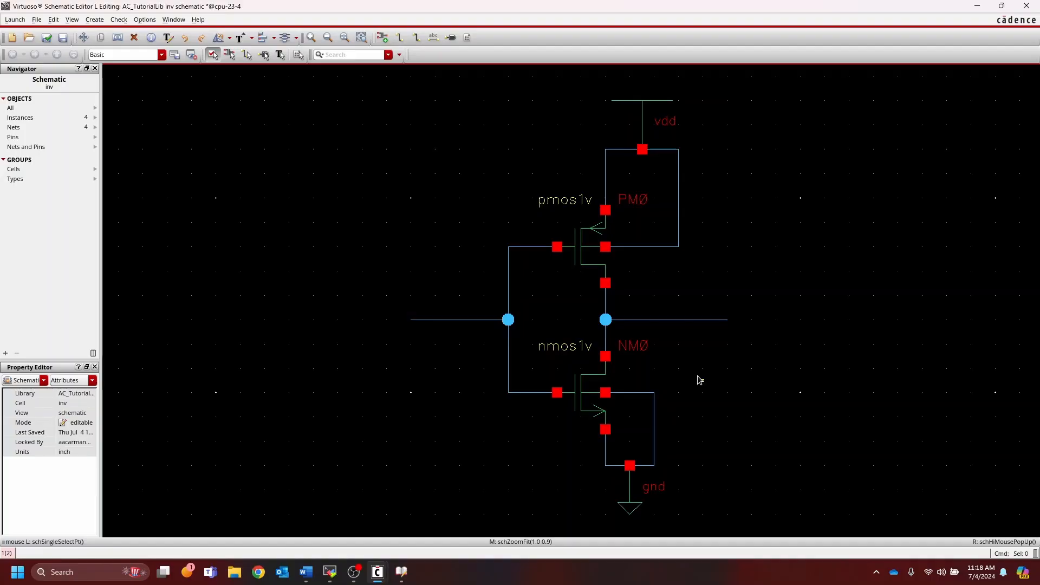
left_click(46, 39)
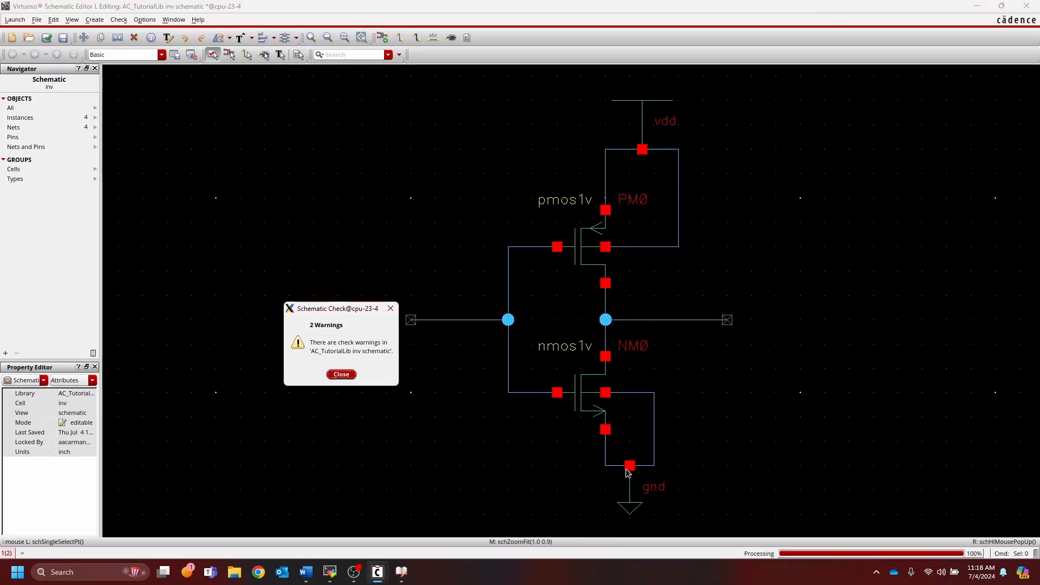
left_click(342, 375)
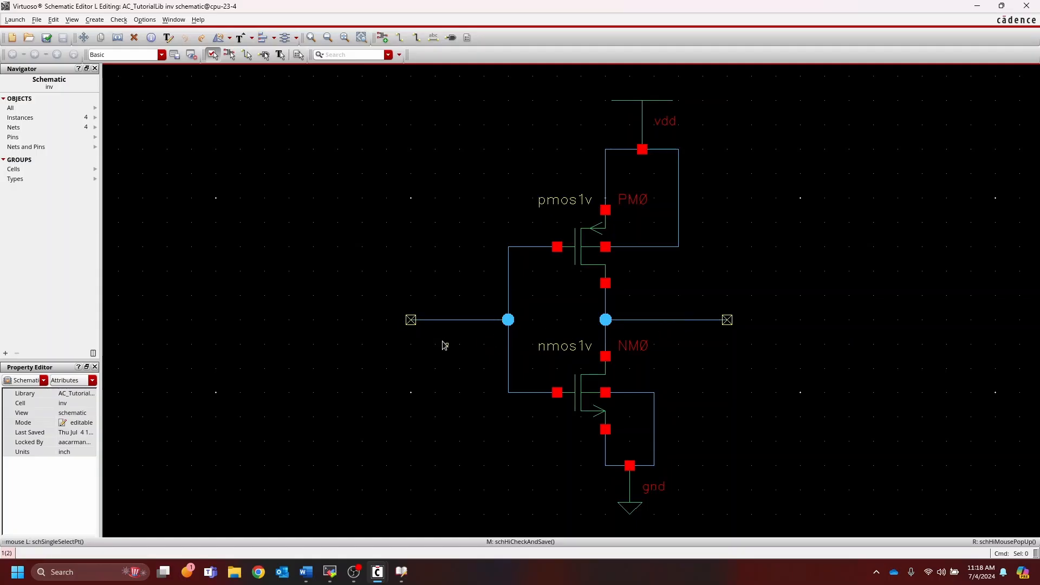
Step: Create pins named In and Out with direction inputOutput, placing In at the open end of the input wire
key("p")
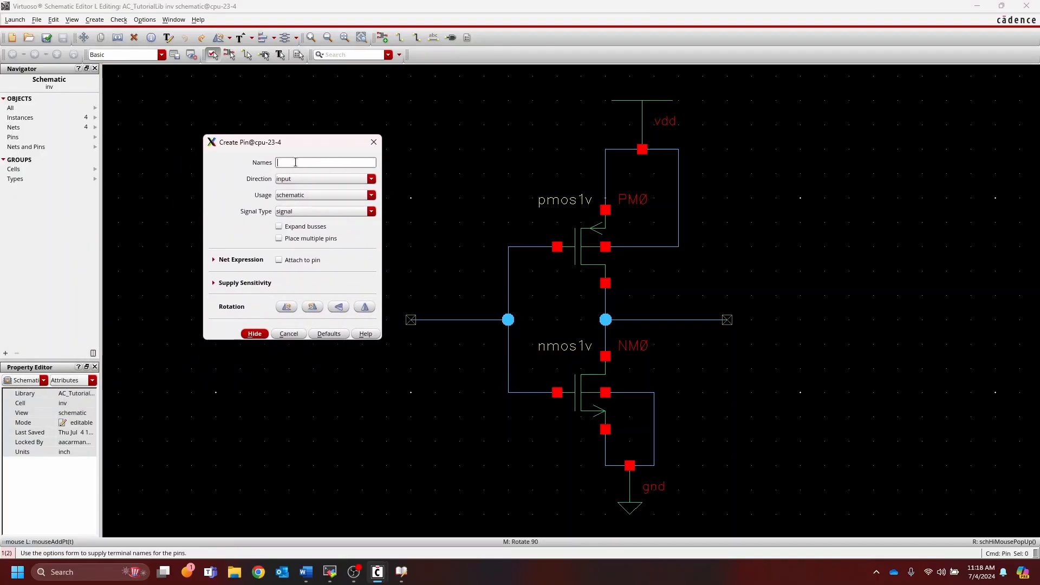
type("In")
type("Out")
left_click(350, 180)
left_click(332, 206)
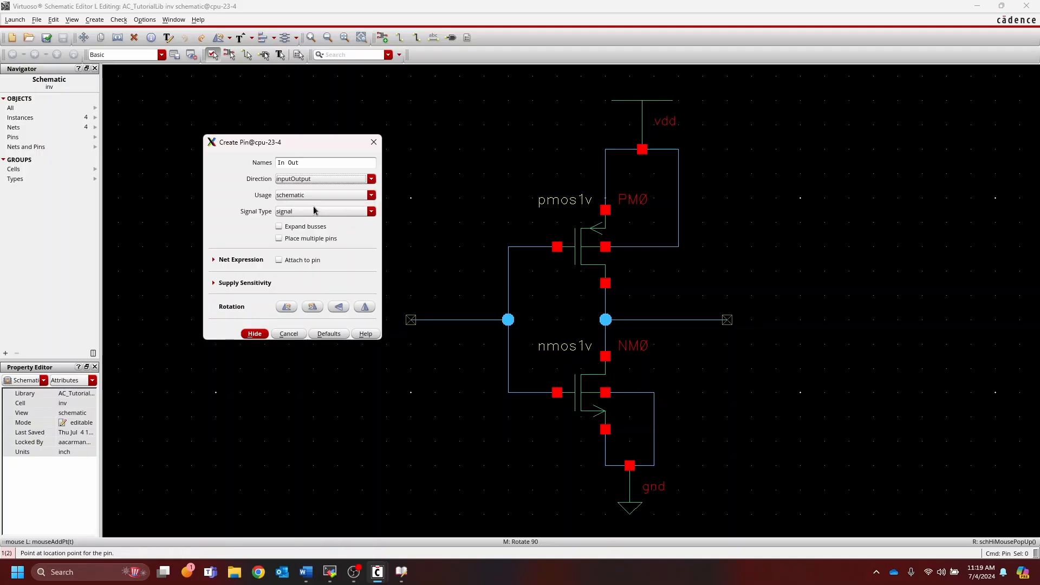
left_click_drag(282, 156, 217, 126)
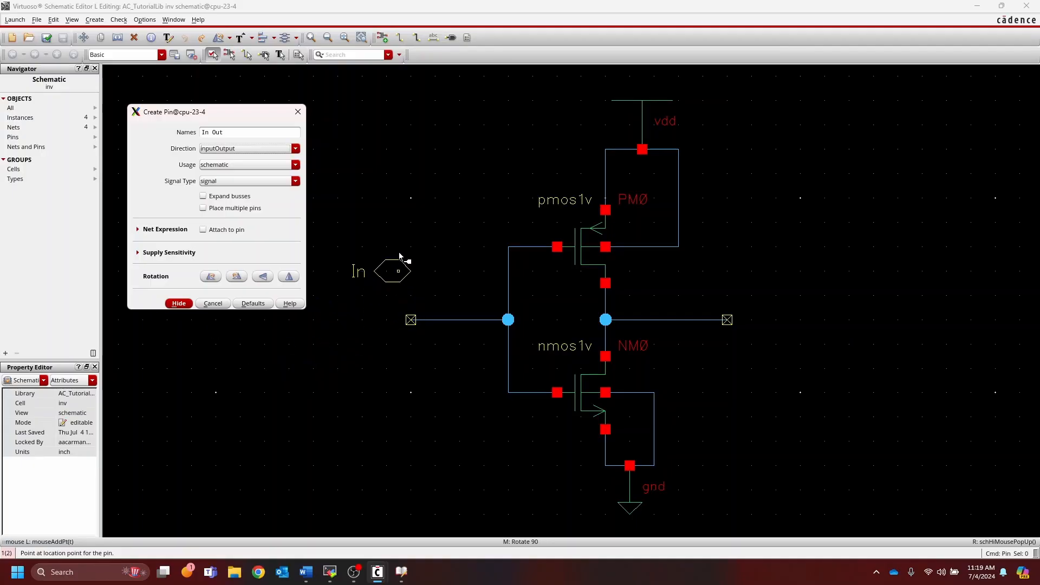
left_click(411, 322)
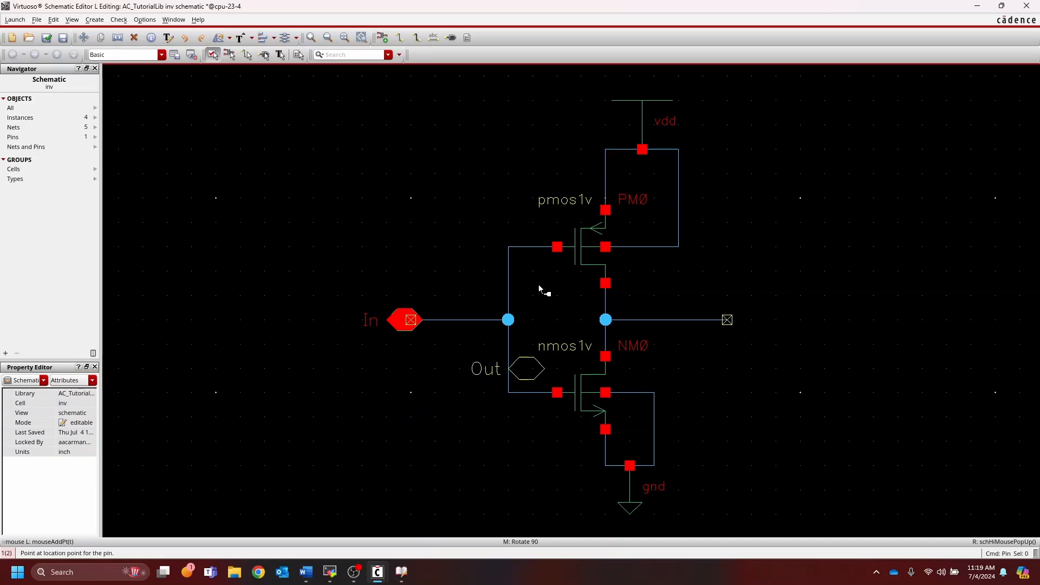
Step: Flip the Out pin horizontally, place it at the open end of the output wire, and check and save the schematic
key("F3")
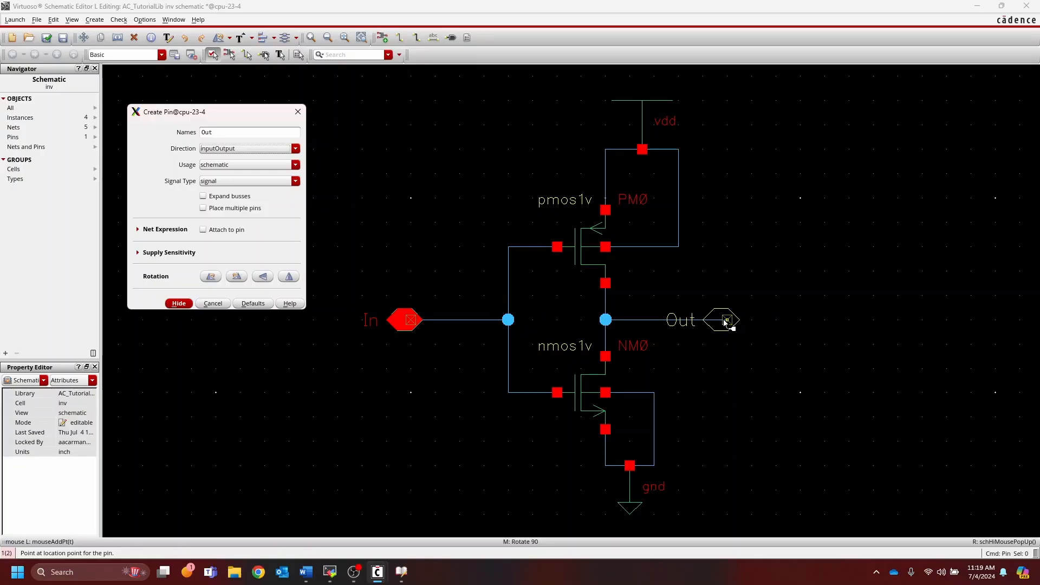
left_click(289, 279)
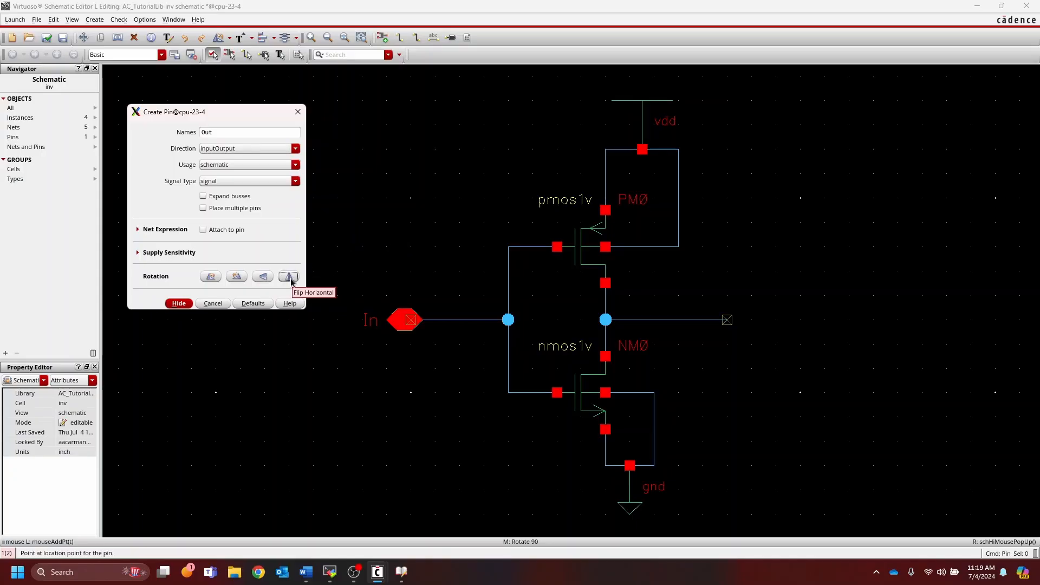
left_click(727, 323)
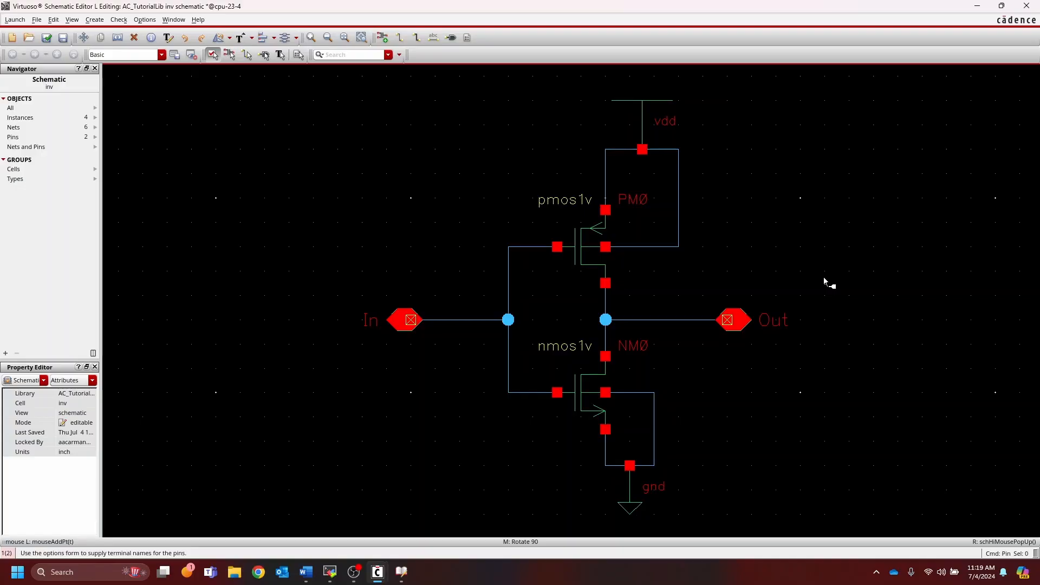
key("Escape")
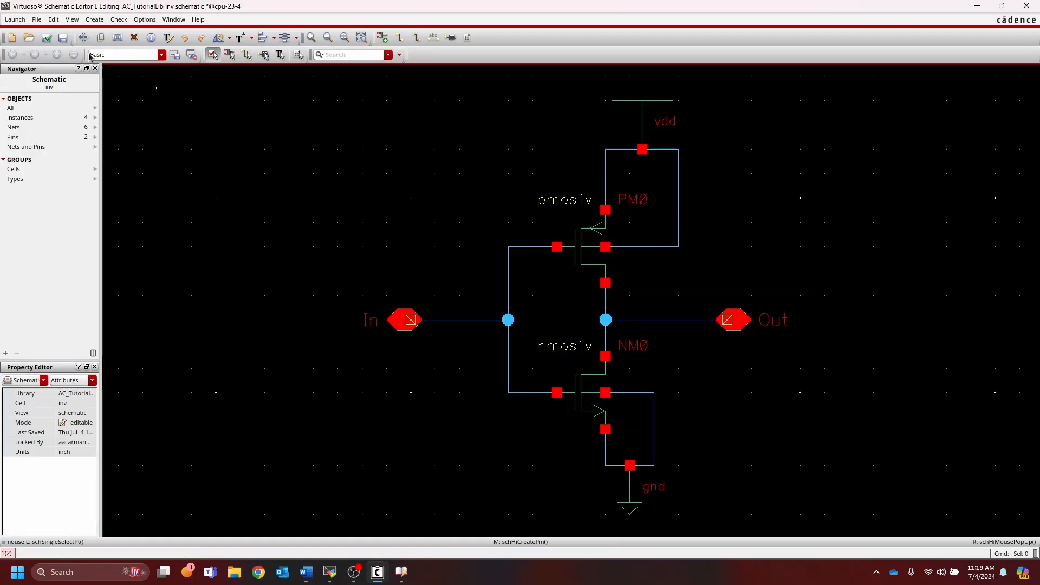
left_click(46, 38)
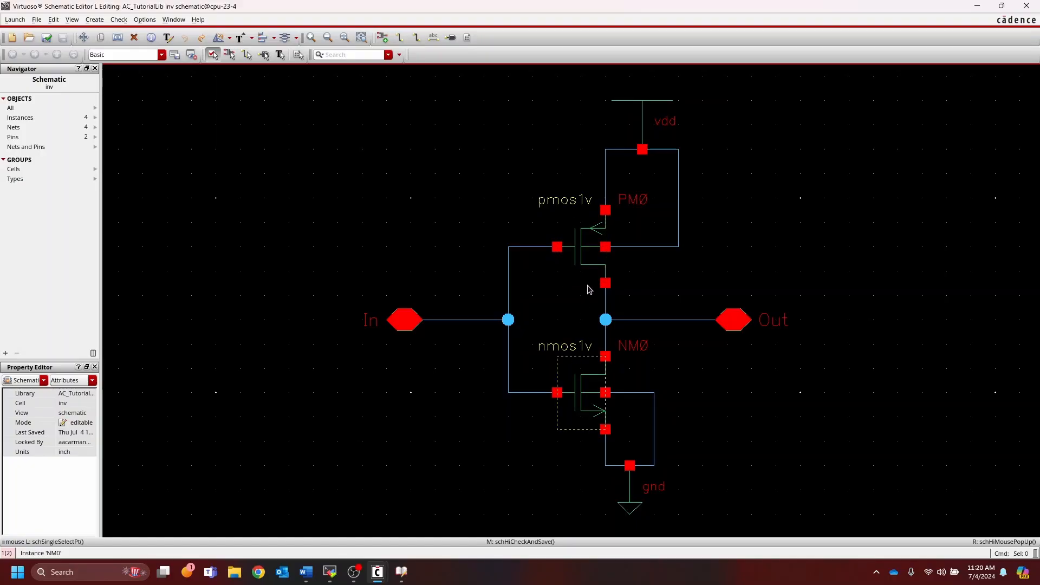
Step: Set the PMOS transistor's finger width to the parameter pPar("w"), and check and save the schematic
left_click(583, 251)
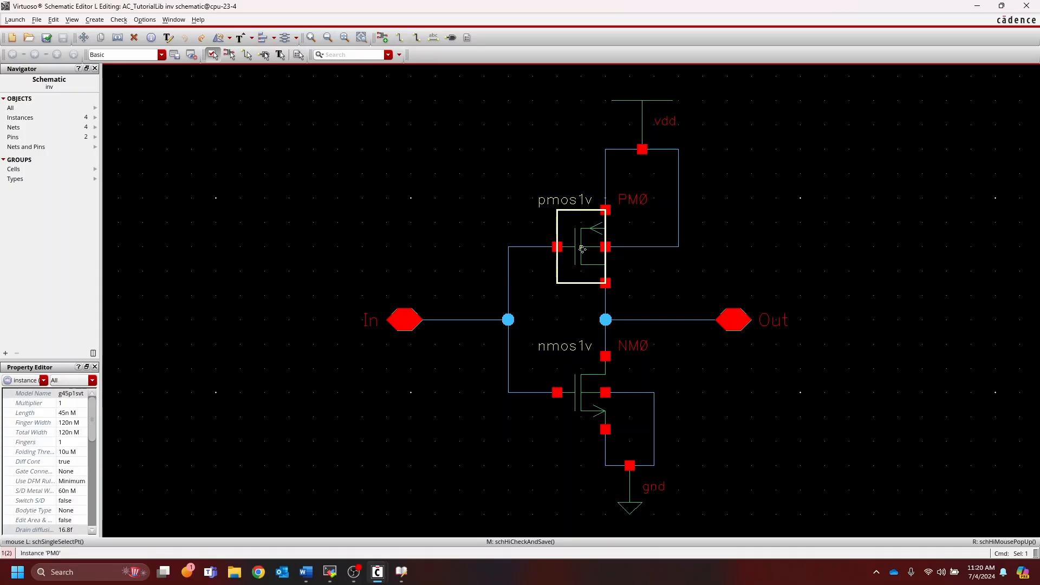
key("q")
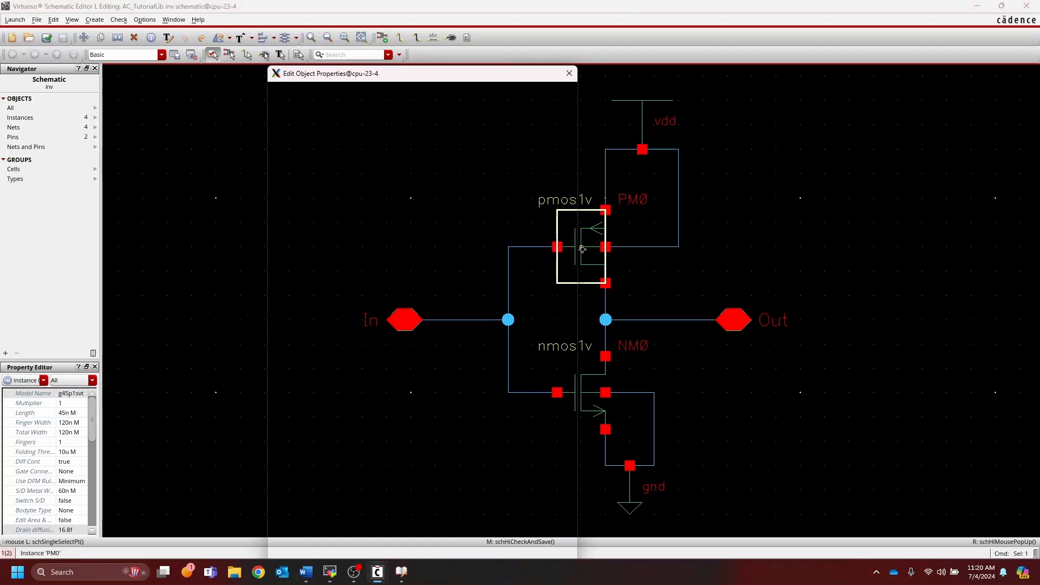
left_click_drag(481, 69, 491, 11)
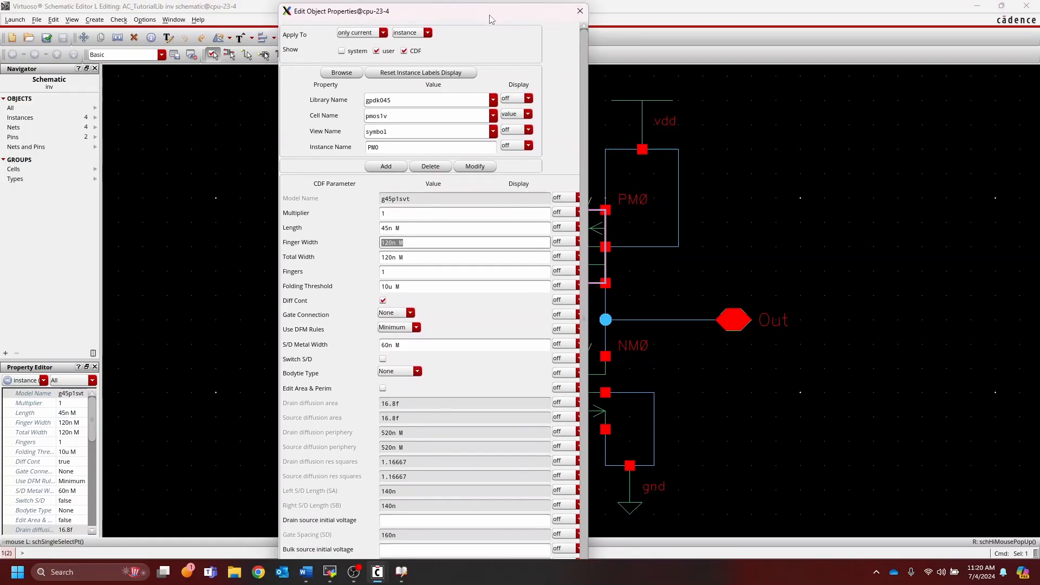
left_click(395, 242)
key("BackSpace")
key("BackSpace")
key("BackSpace")
type("pPar(")
type(")")
key("Tab")
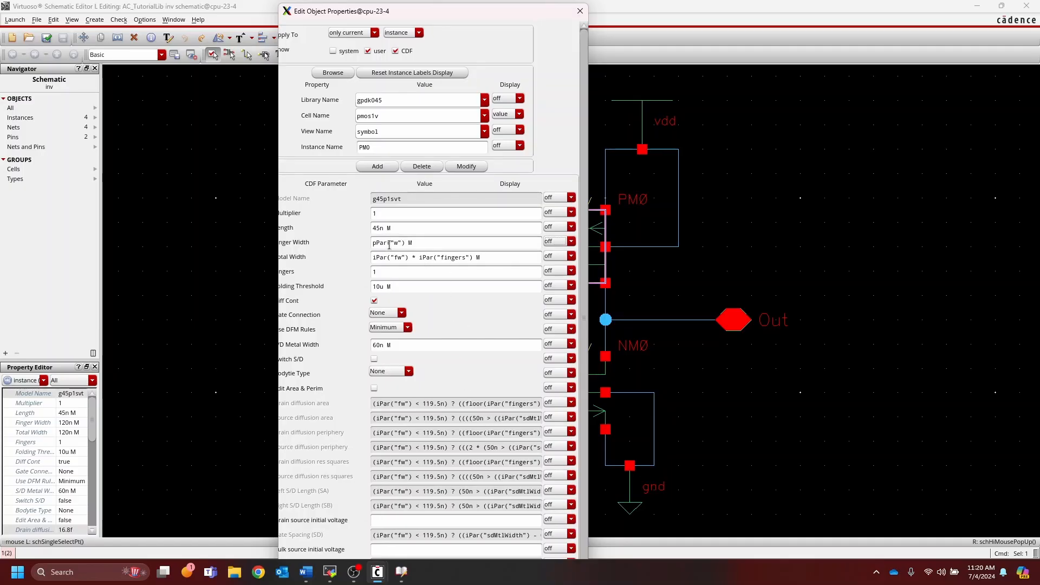
scroll(430, 304, "down", 2)
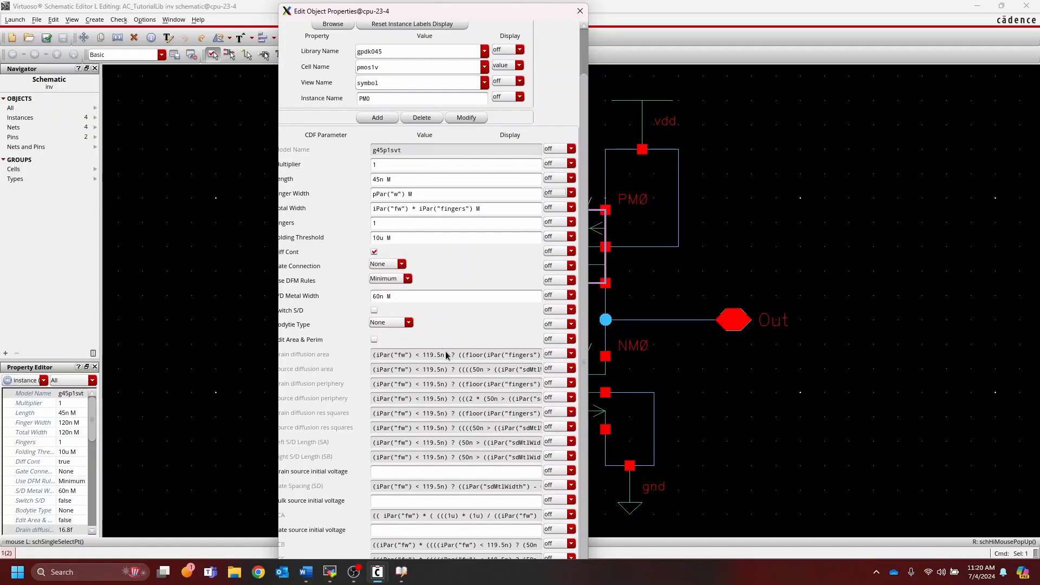
scroll(466, 329, "up", 2)
key("Return")
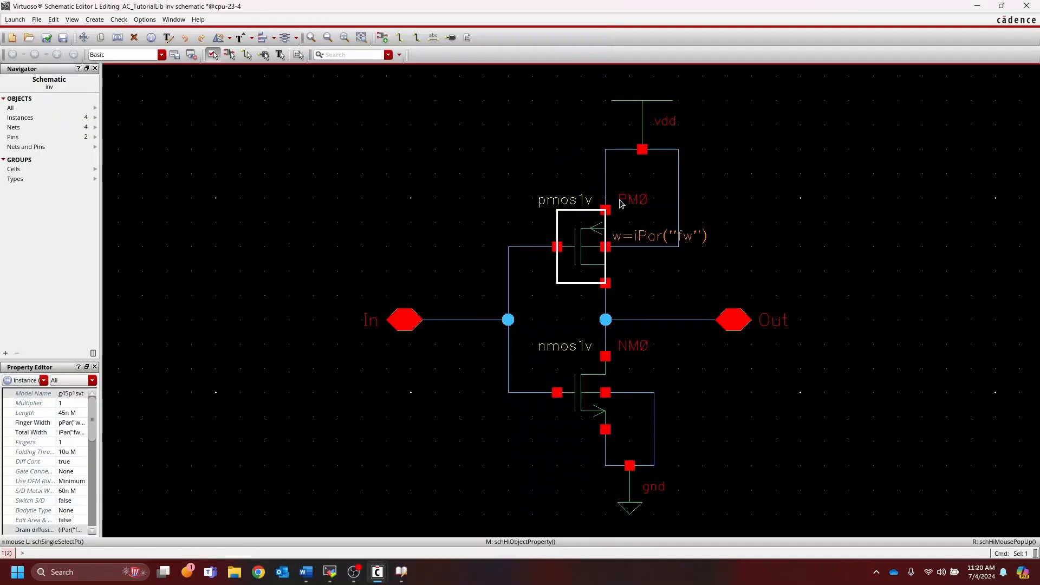
left_click(639, 279)
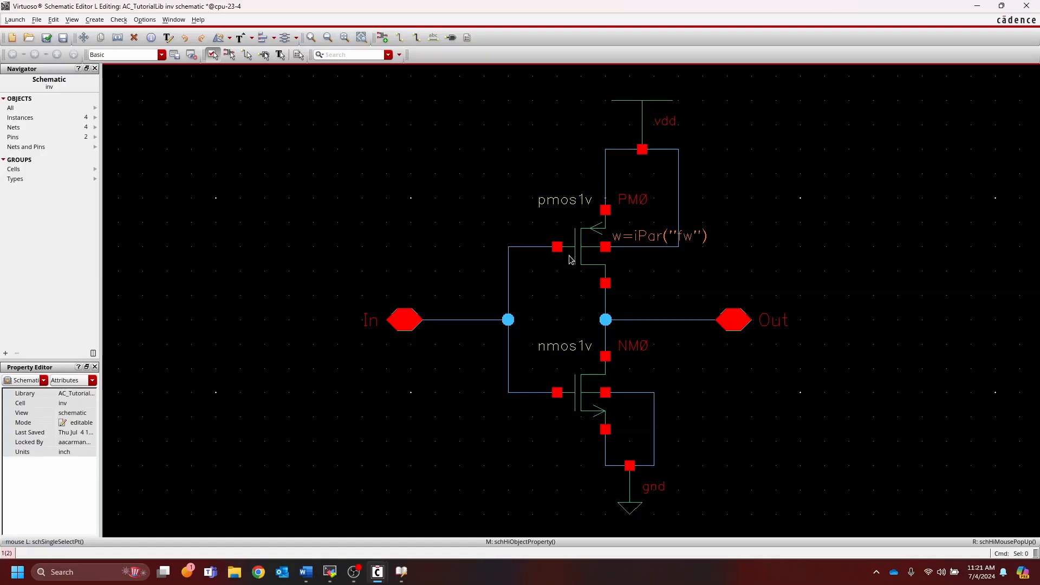
left_click(46, 39)
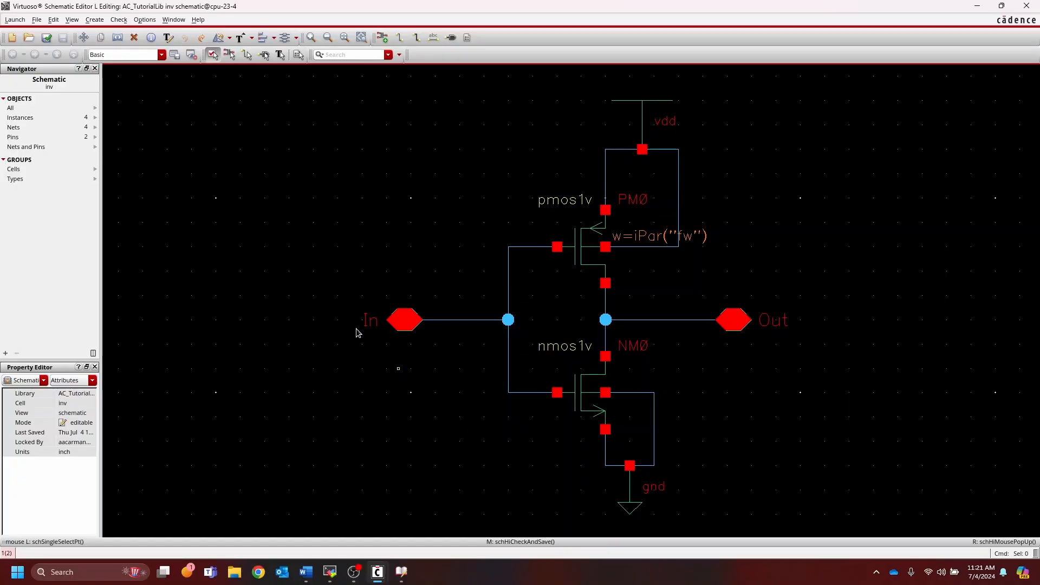
Step: Create a cellview from the inv schematic in AC_TutorialLib, with target view name symbol and data type schematicSymbol
left_click(95, 20)
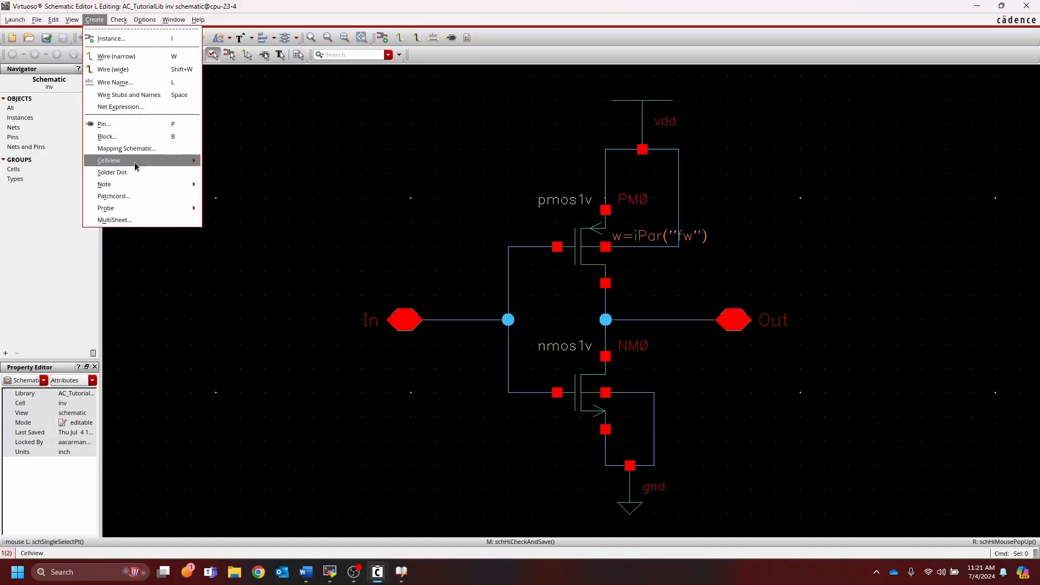
mouse_move(153, 164)
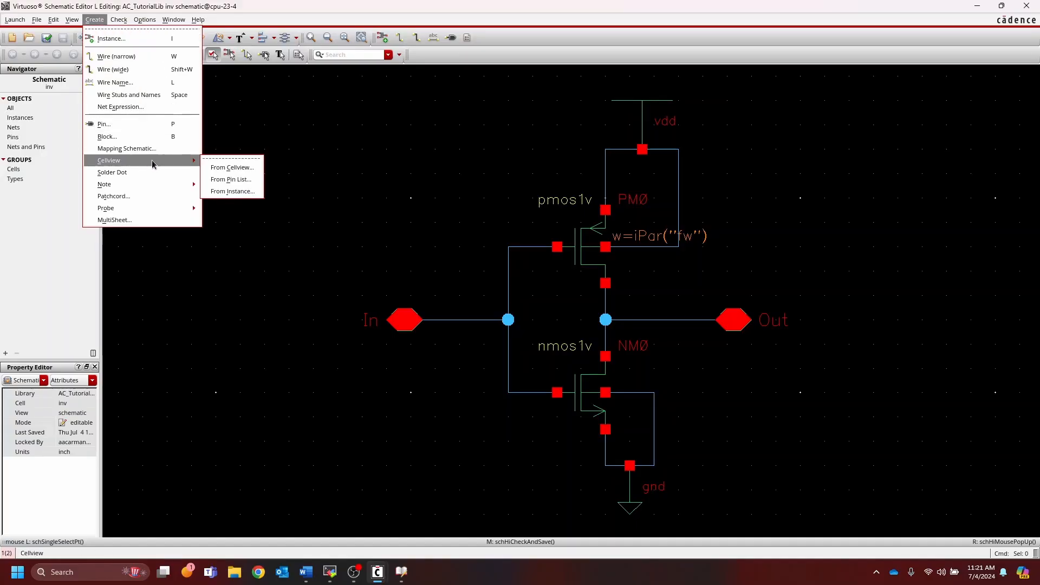
left_click(248, 171)
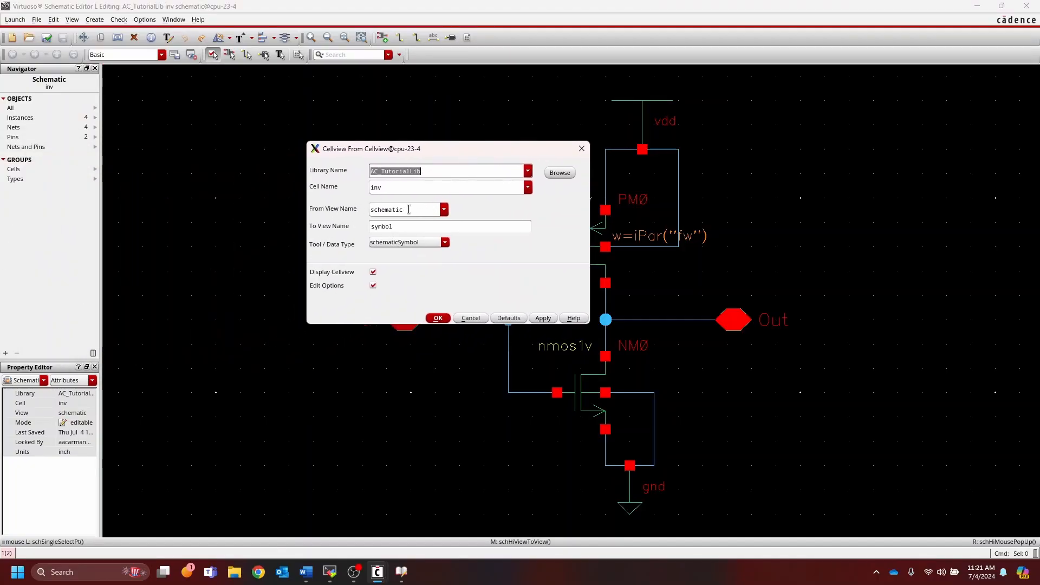
left_click(408, 227)
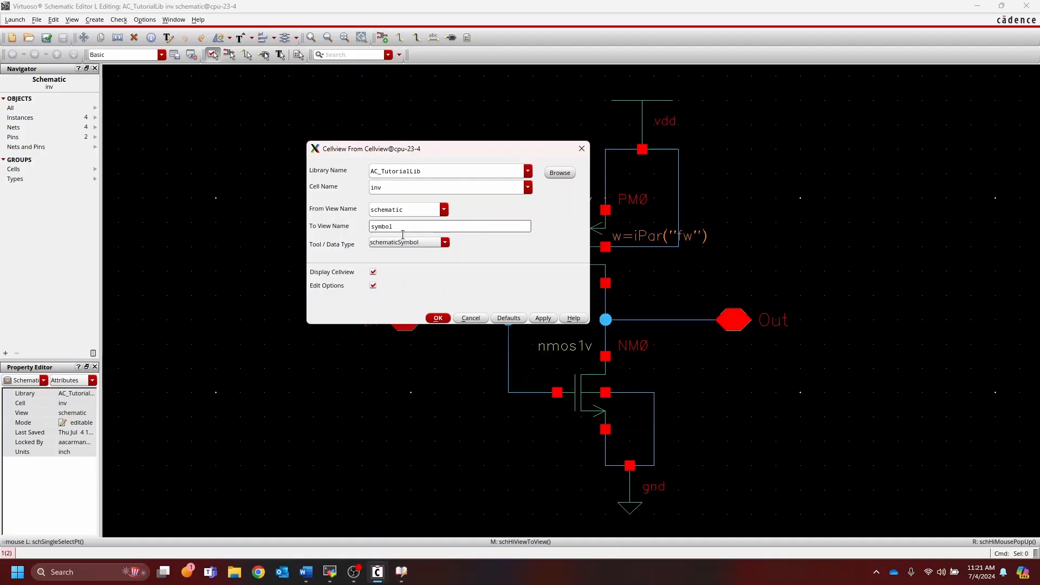
left_click(394, 187)
left_click_drag(397, 187, 364, 188)
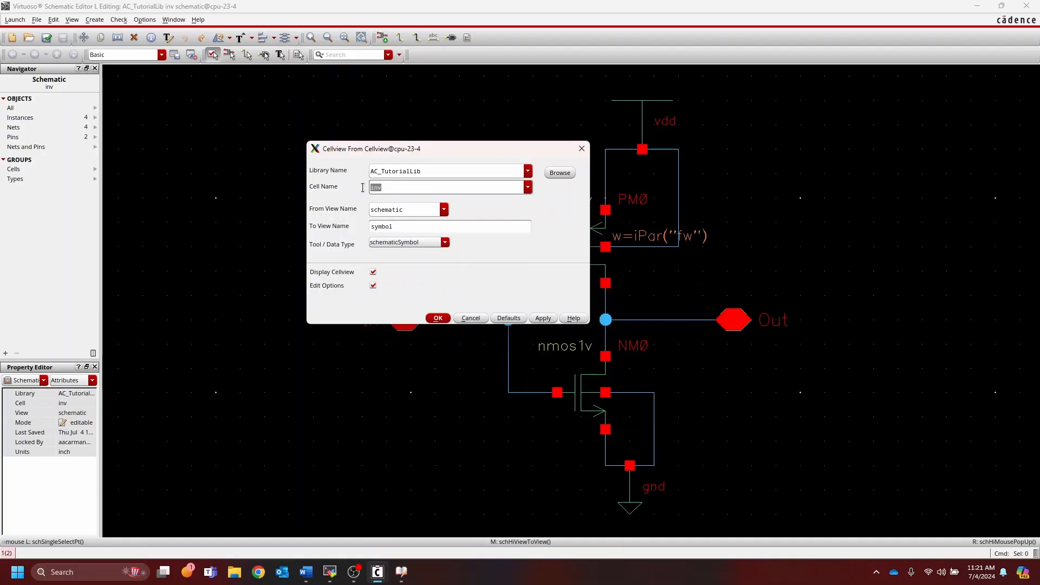
left_click(428, 188)
left_click(445, 320)
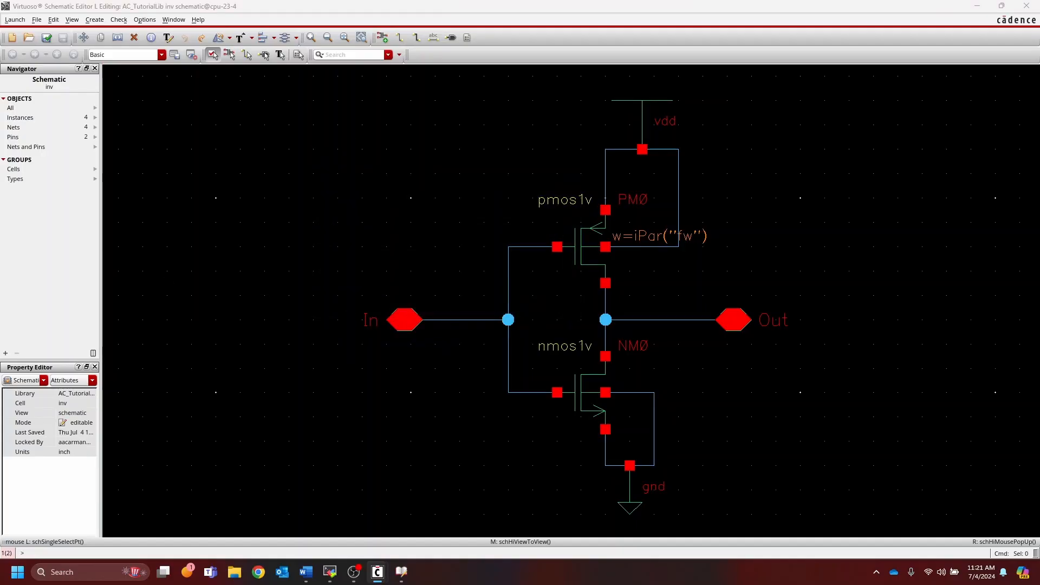
Step: Assign In to the symbol's left pins and Out to its right pins, clear the top pins, and generate the symbol
left_click_drag(580, 179, 524, 186)
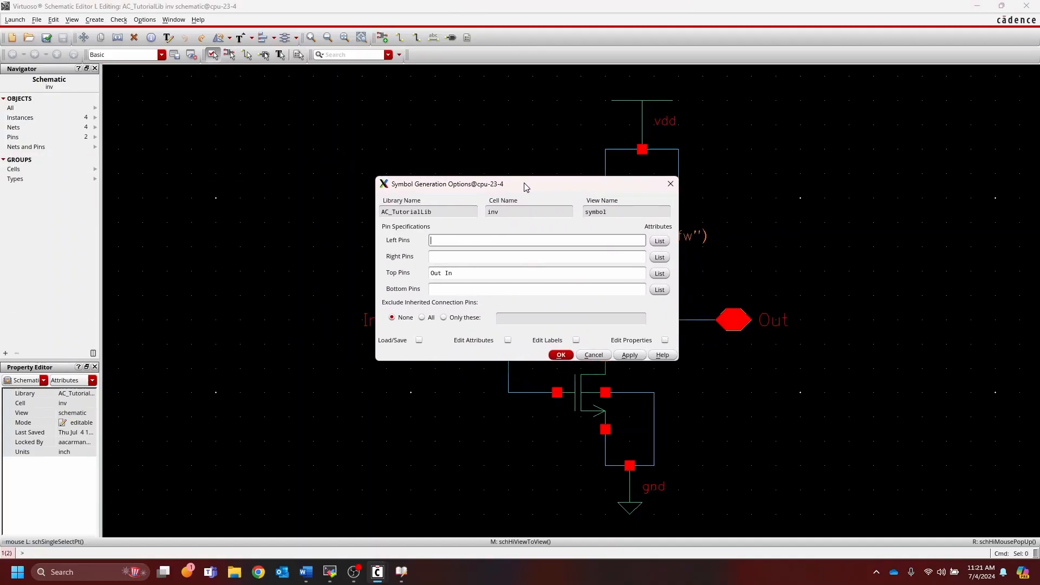
left_click(442, 239)
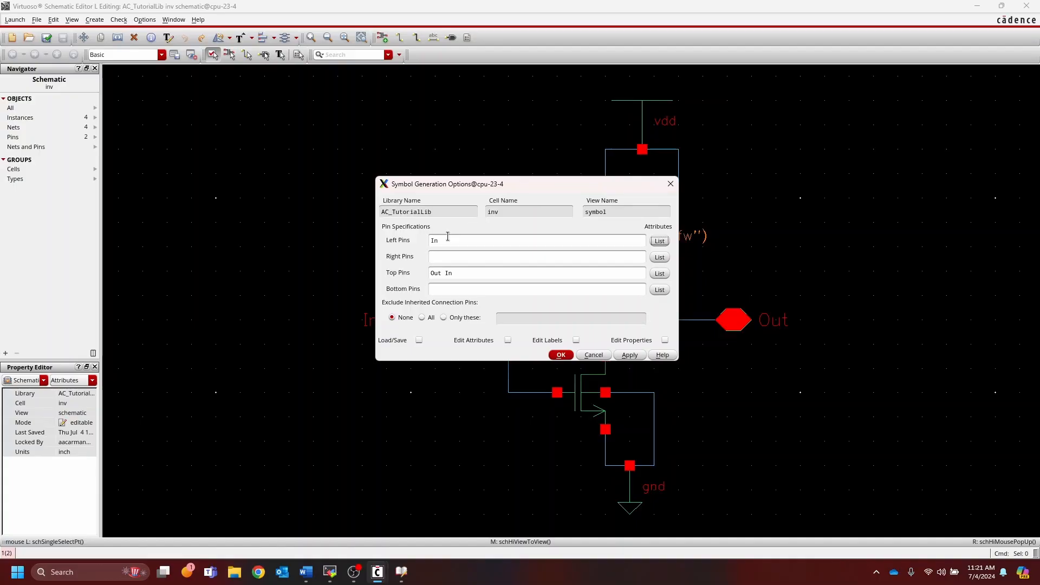
key("Tab")
type("Ou")
key("Tab")
key("BackSpace")
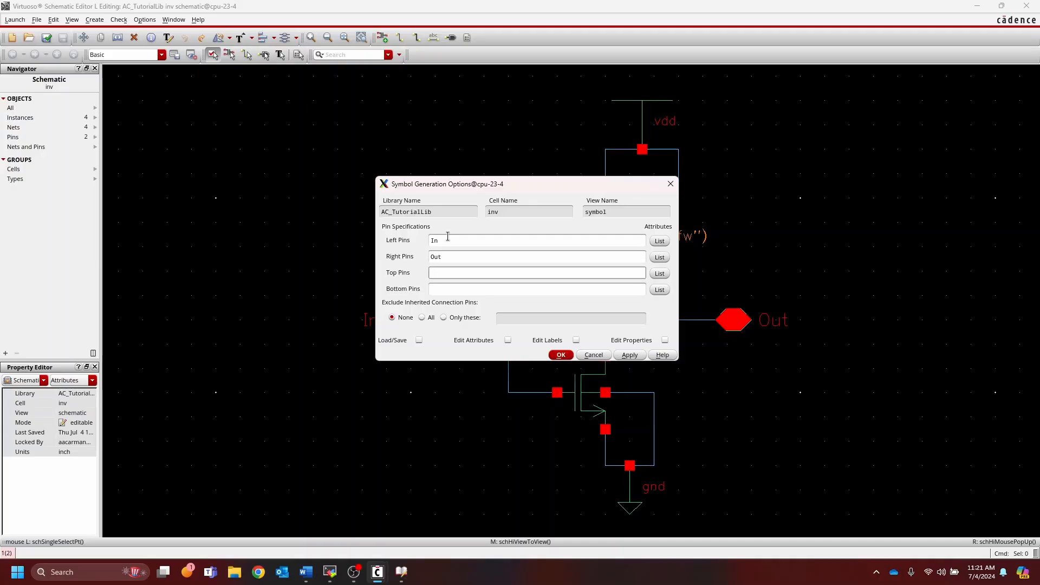
key("Tab")
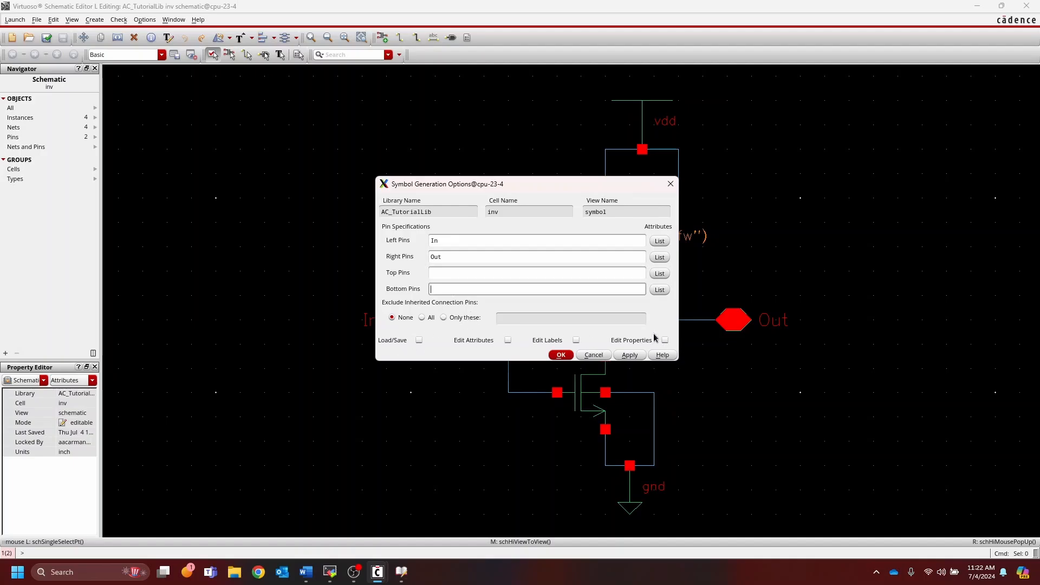
left_click(561, 355)
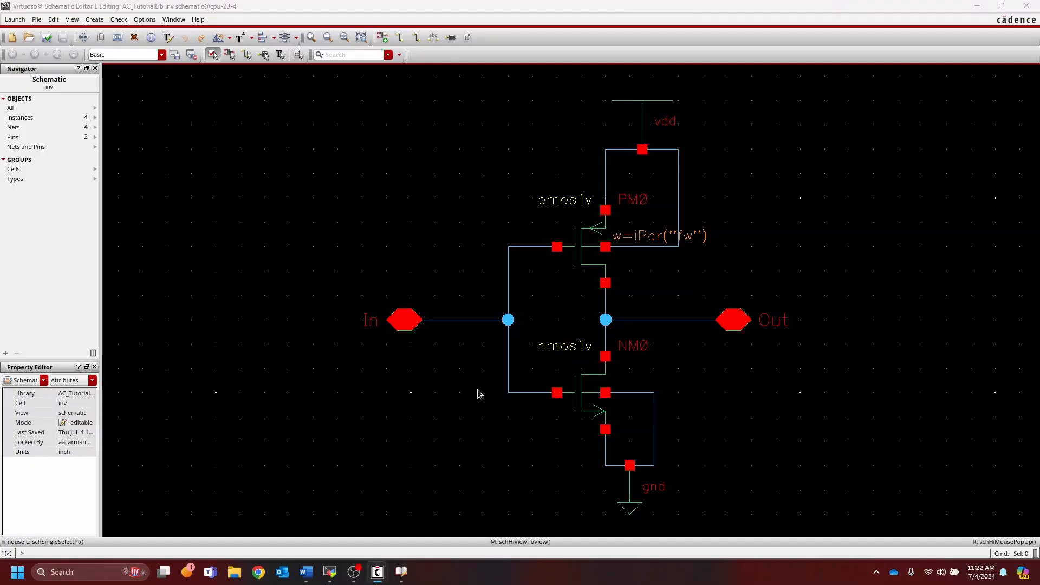
Step: Maximize the new inv symbol window, fit the symbol in view, and delete the green body rectangle
left_click_drag(0, 218, 669, 103)
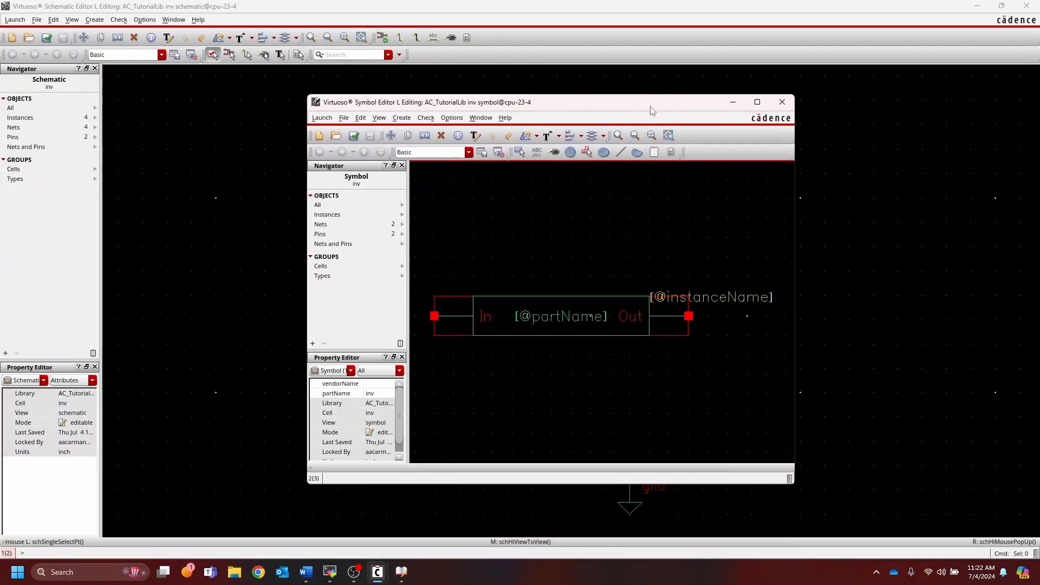
double_click(650, 107)
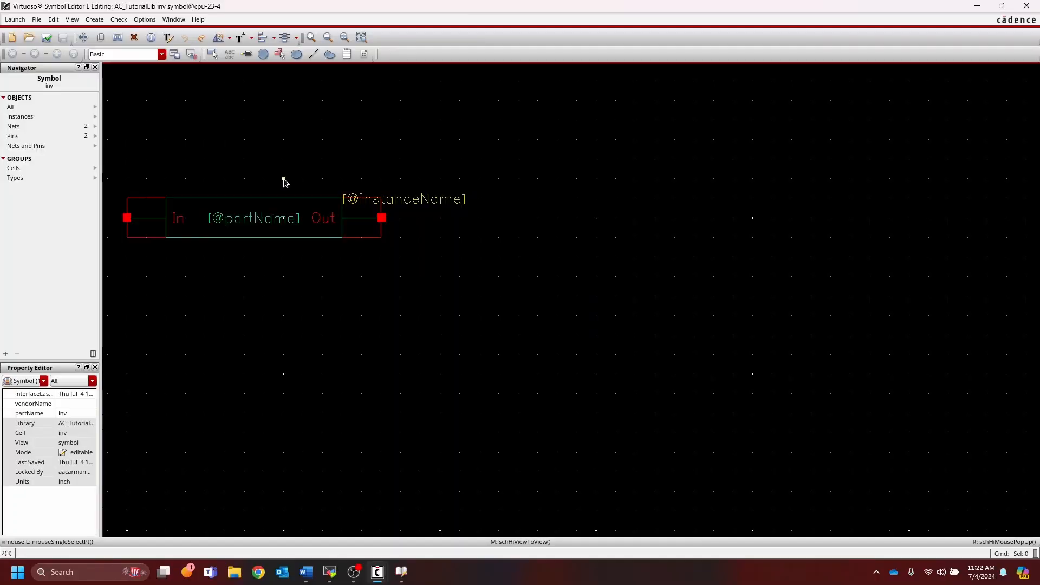
key("f")
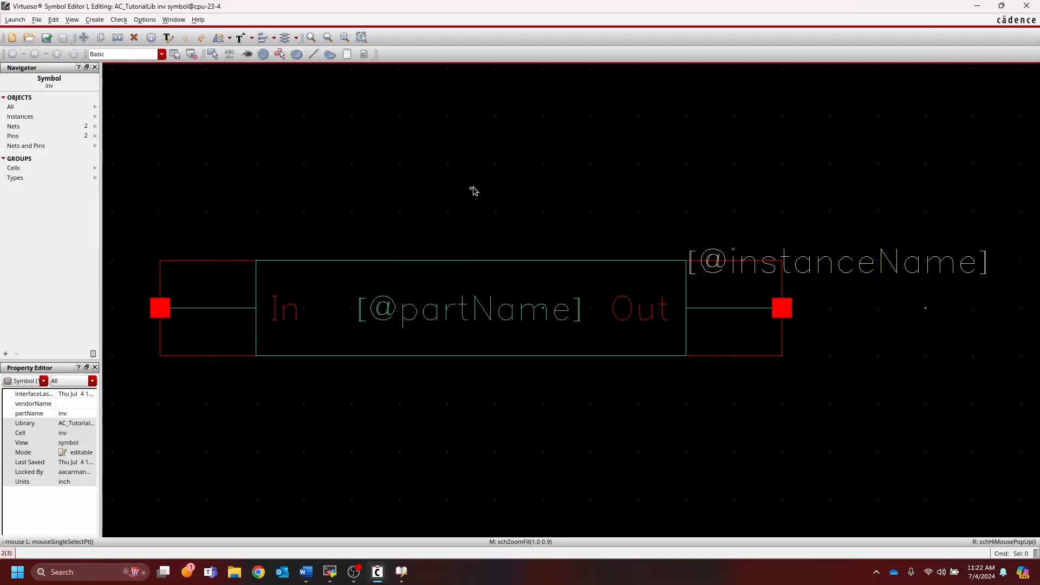
left_click(687, 336)
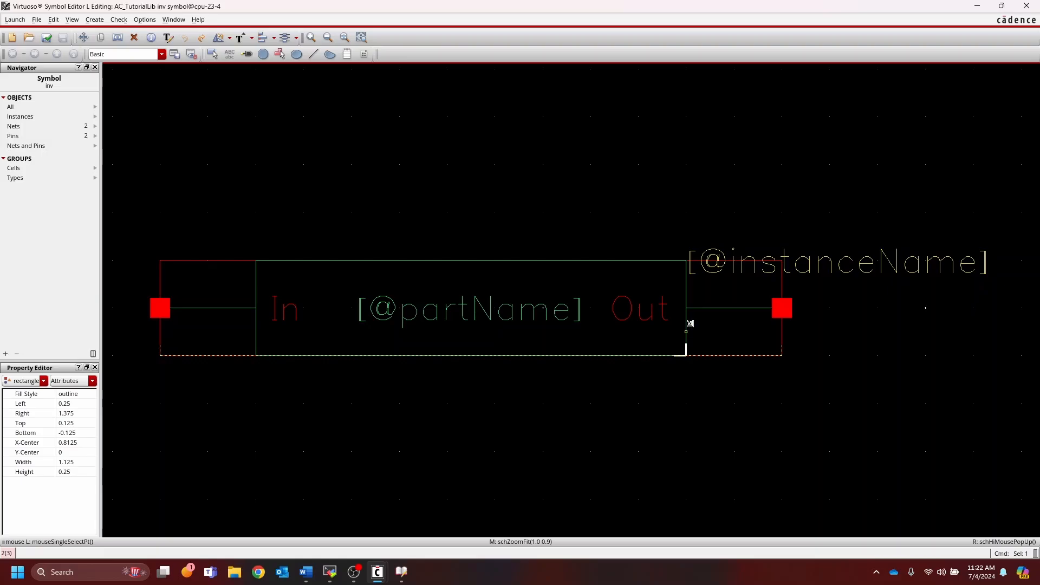
left_click(711, 405)
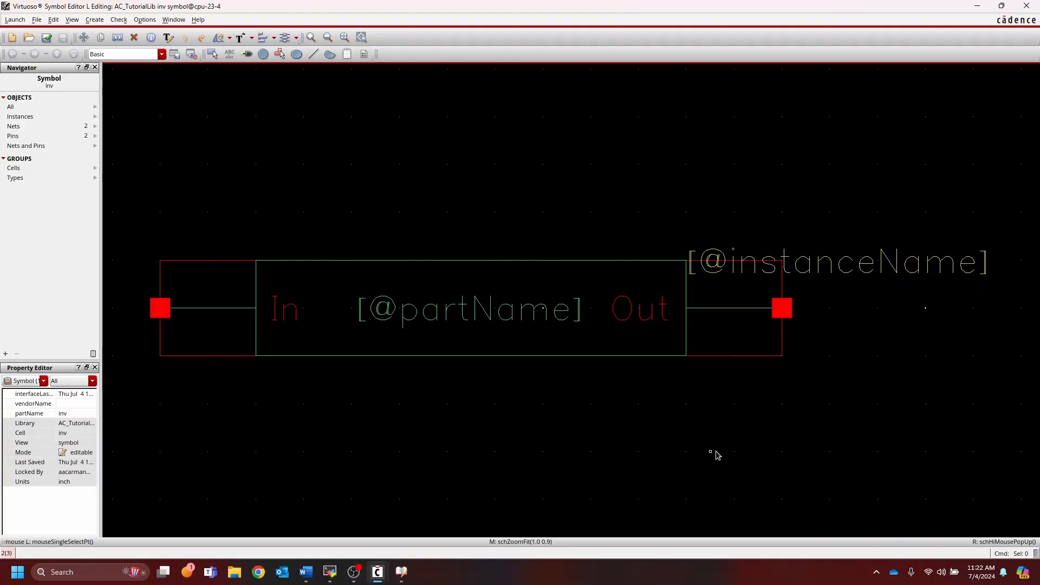
key("Delete")
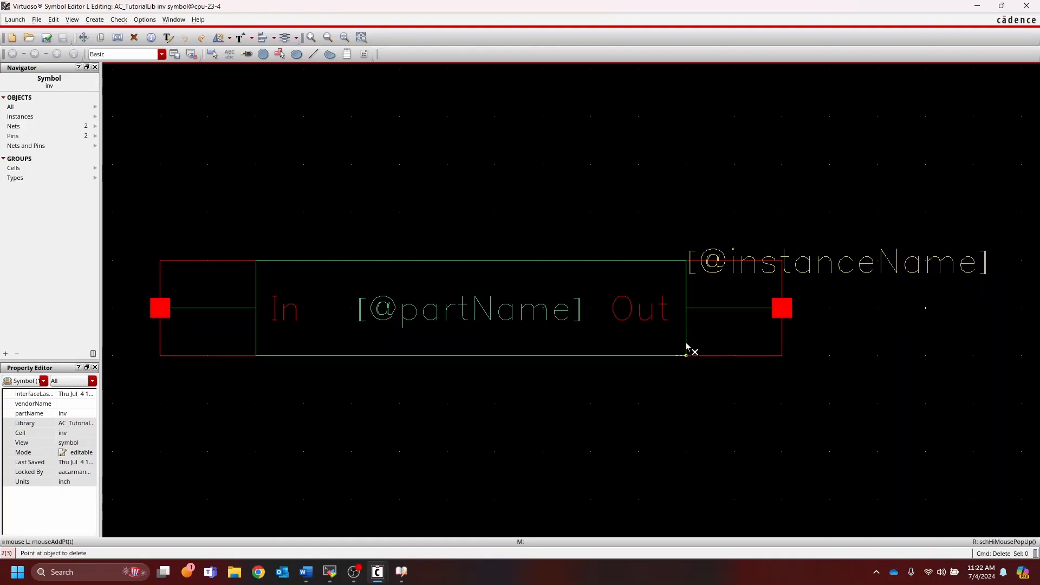
left_click(686, 346)
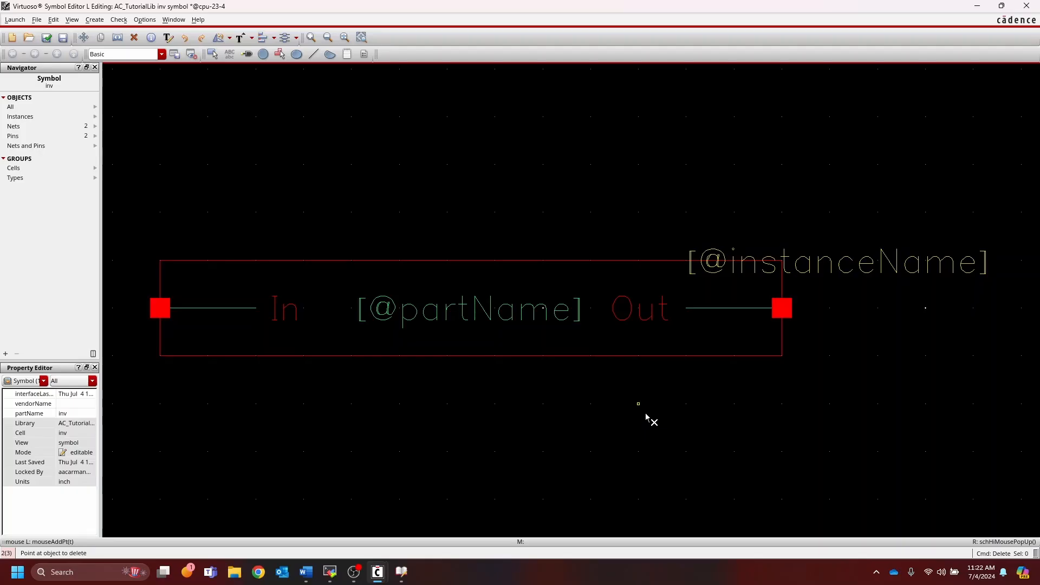
key("Escape")
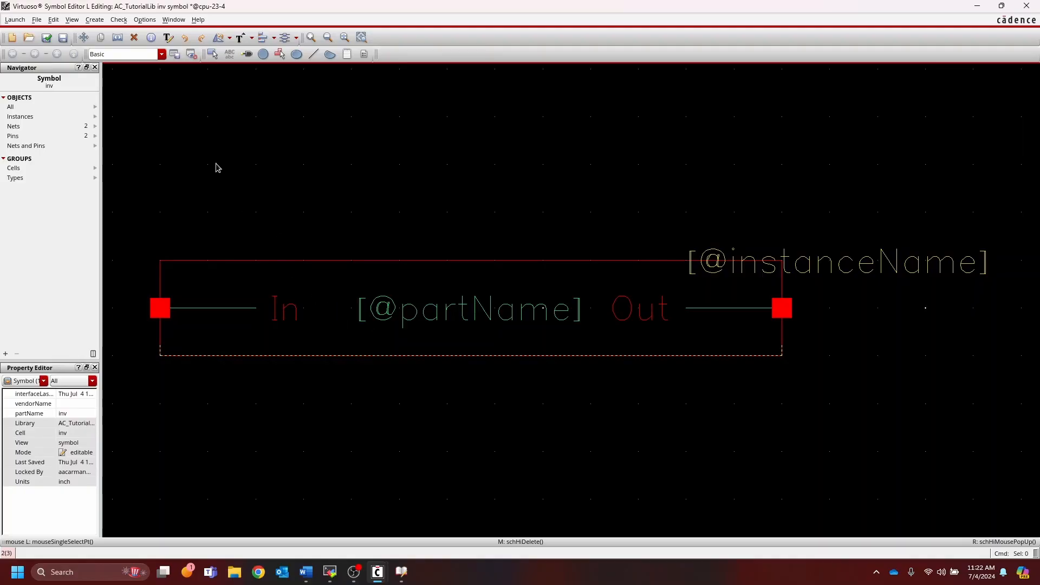
Step: Draw a closed line triangle as the inverter body, with its base at the In pin's lead and its tip pointing toward Out
key("s")
left_click(96, 20)
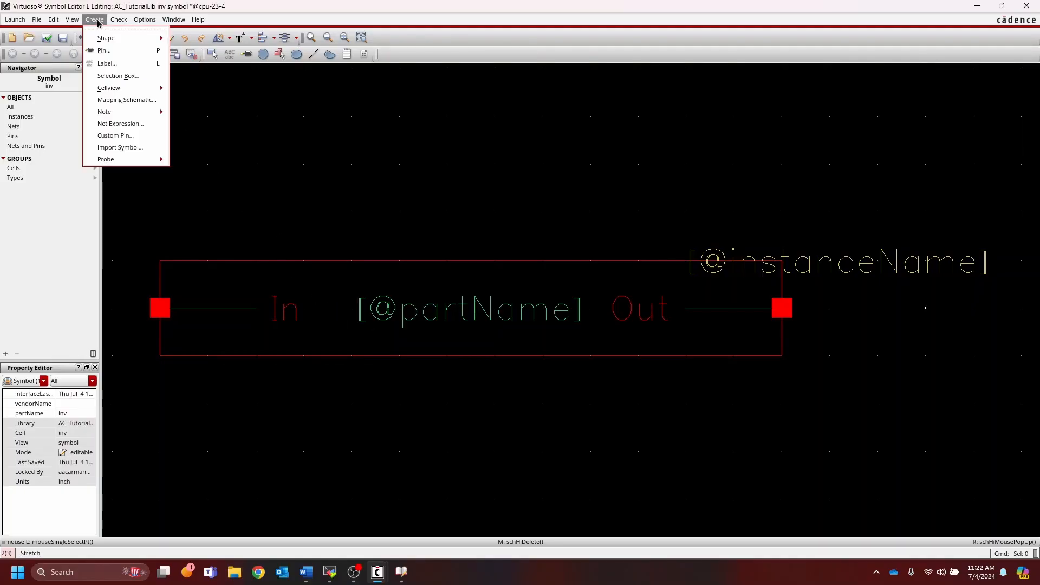
mouse_move(107, 40)
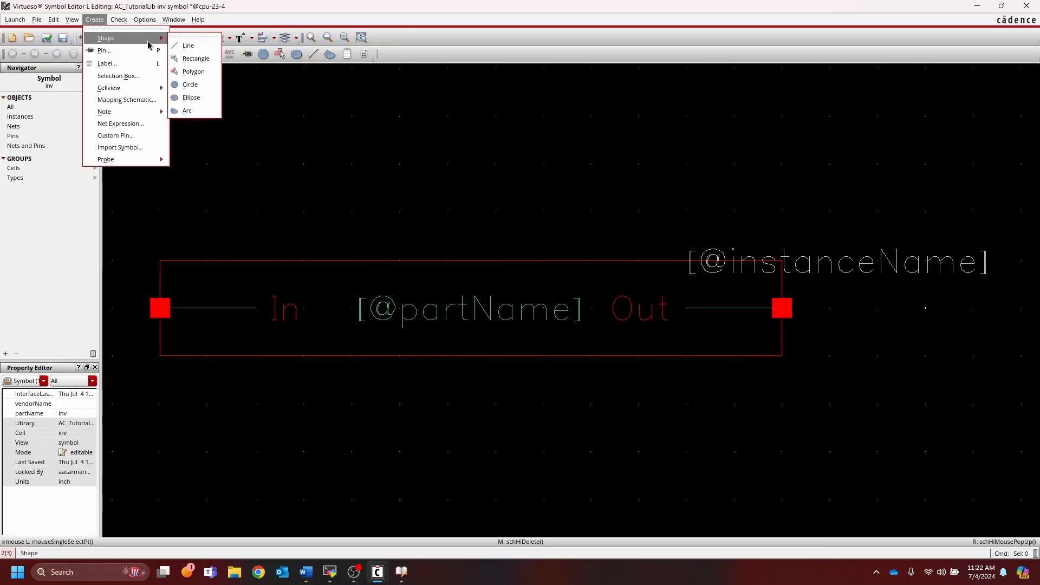
left_click(198, 47)
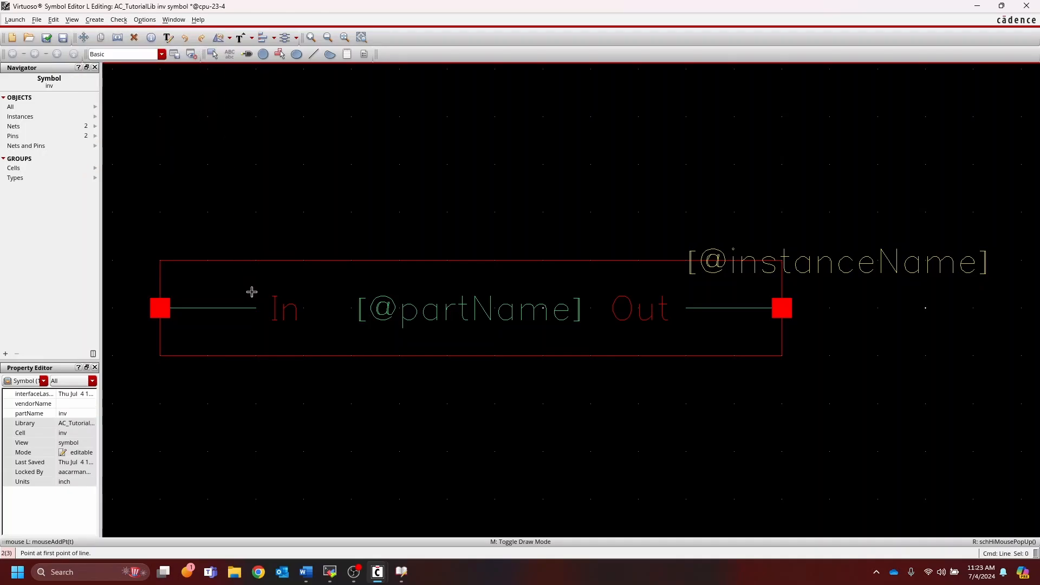
left_click(255, 262)
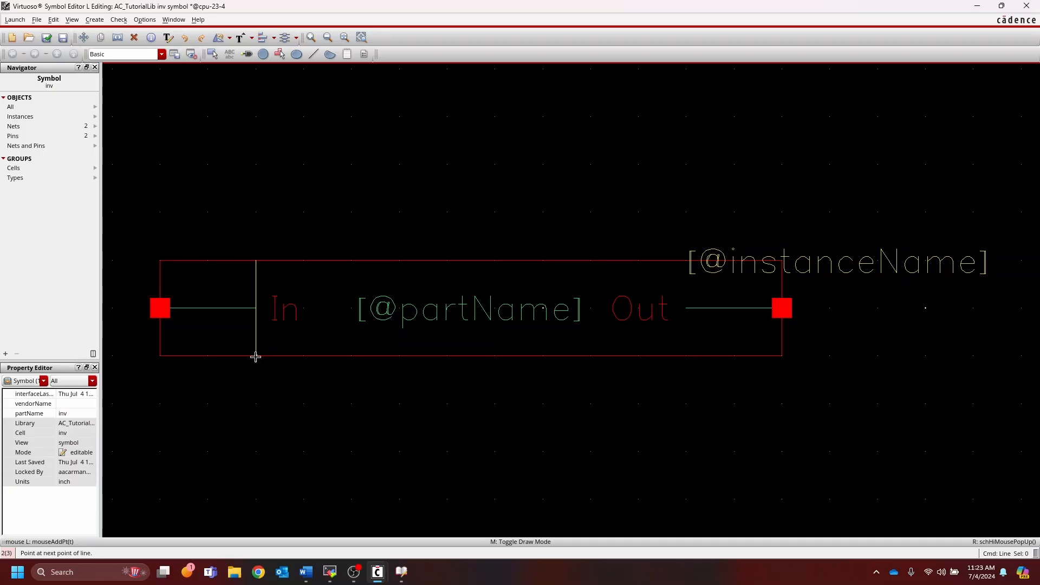
left_click(446, 307)
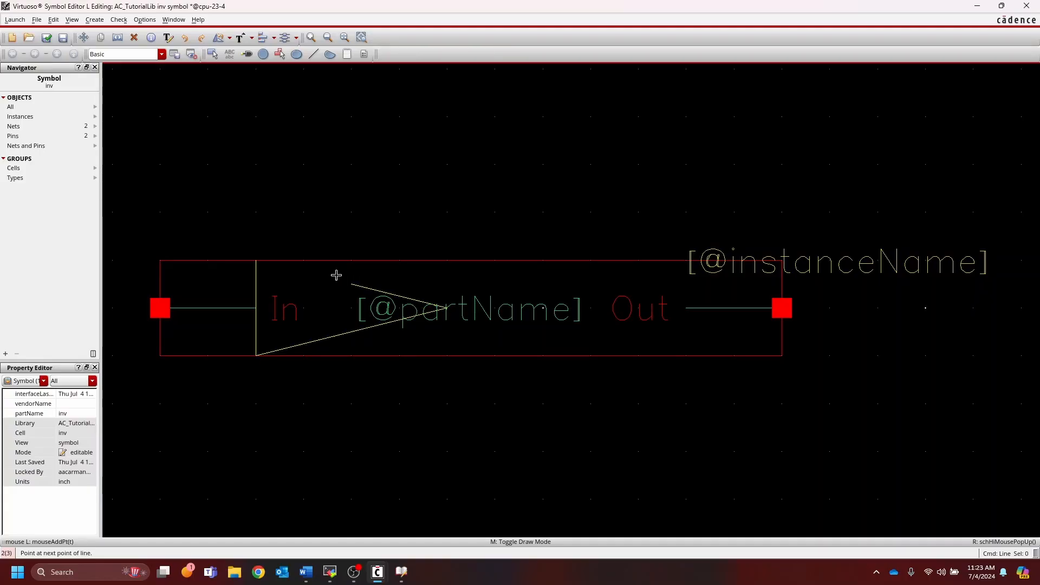
double_click(255, 260)
key("Escape")
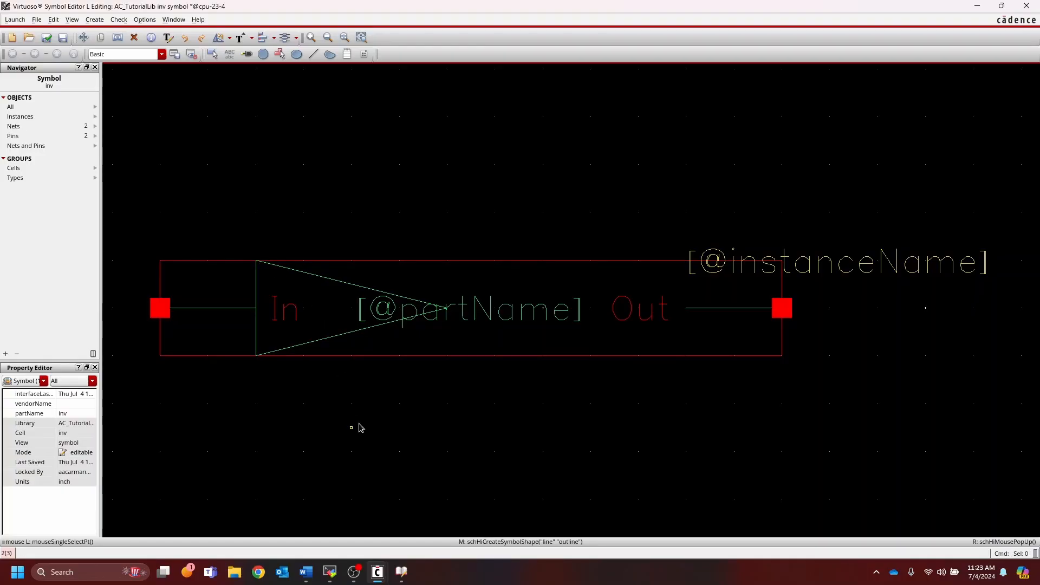
left_click(485, 310)
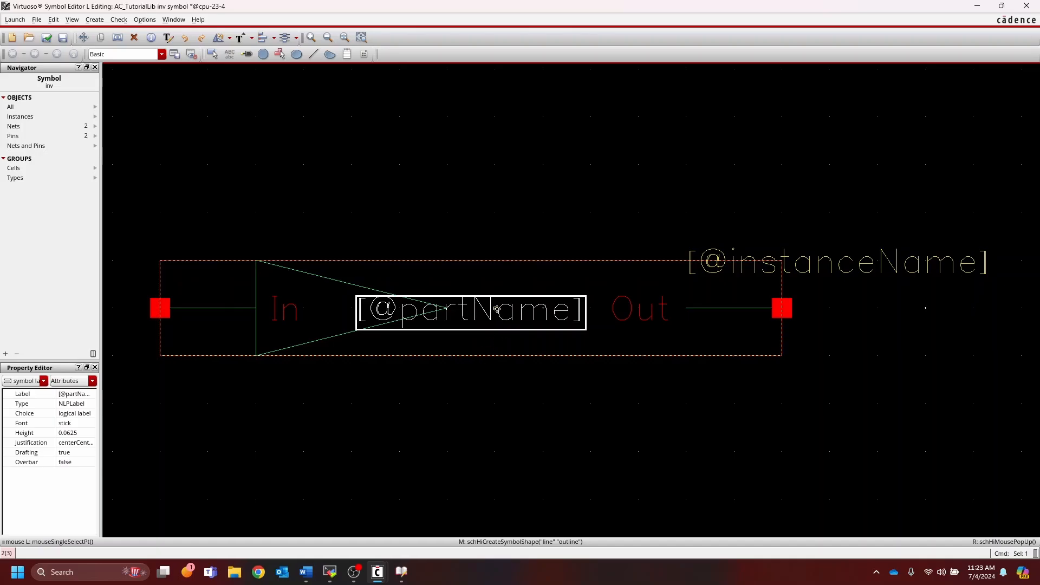
key("s")
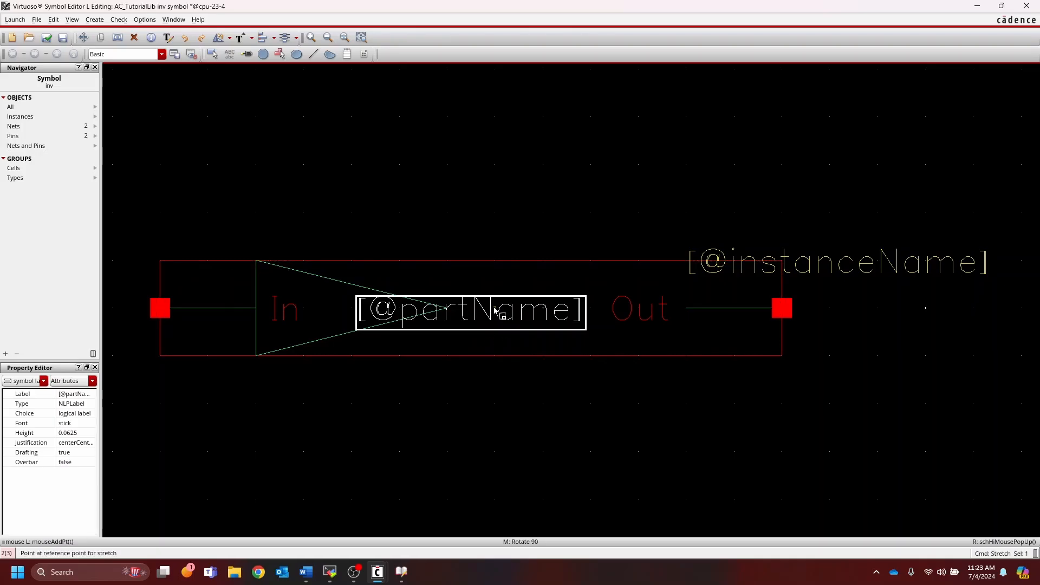
left_click(496, 310)
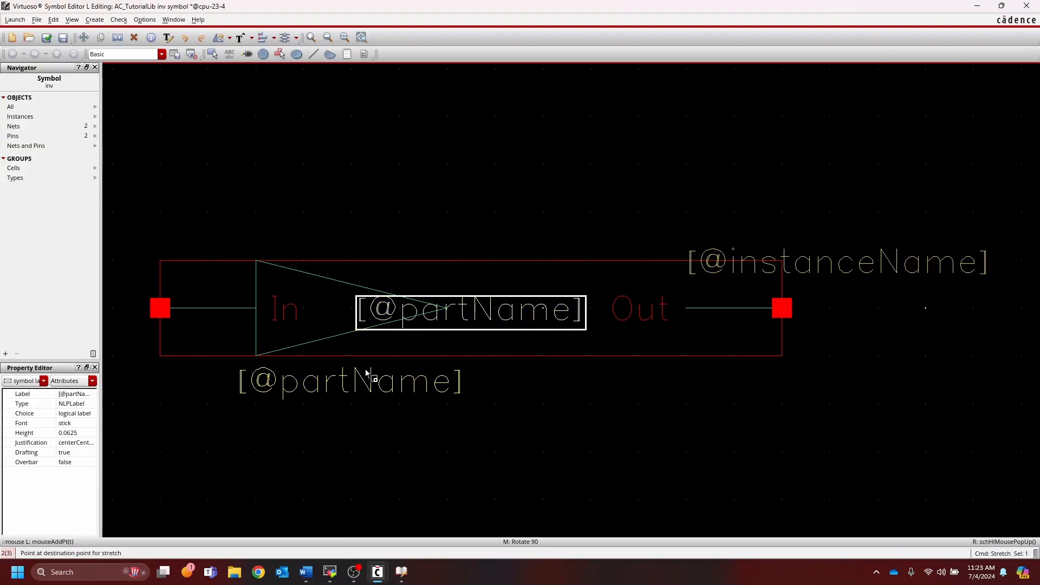
left_click(367, 372)
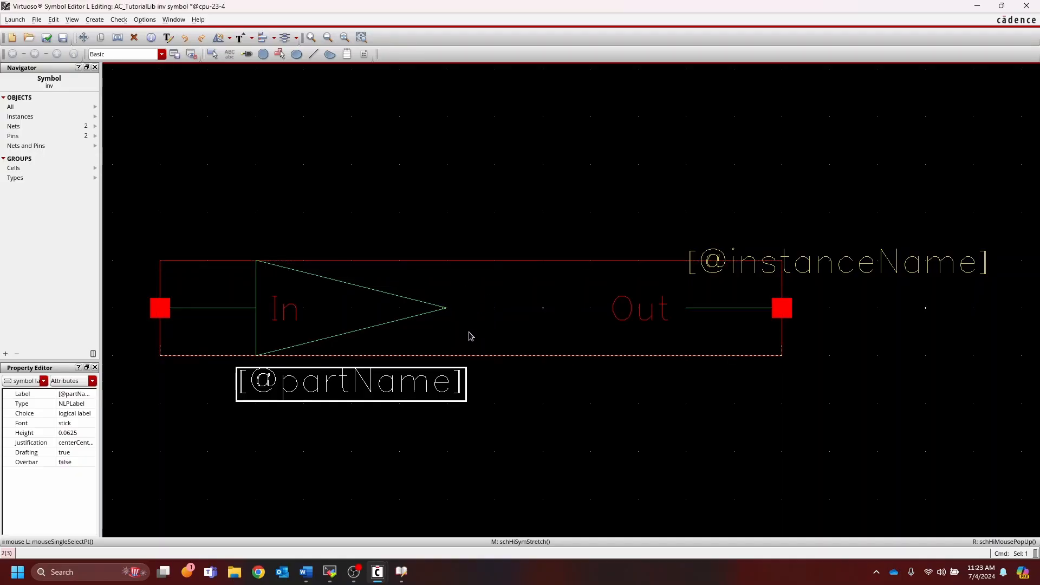
key("ctrl+d")
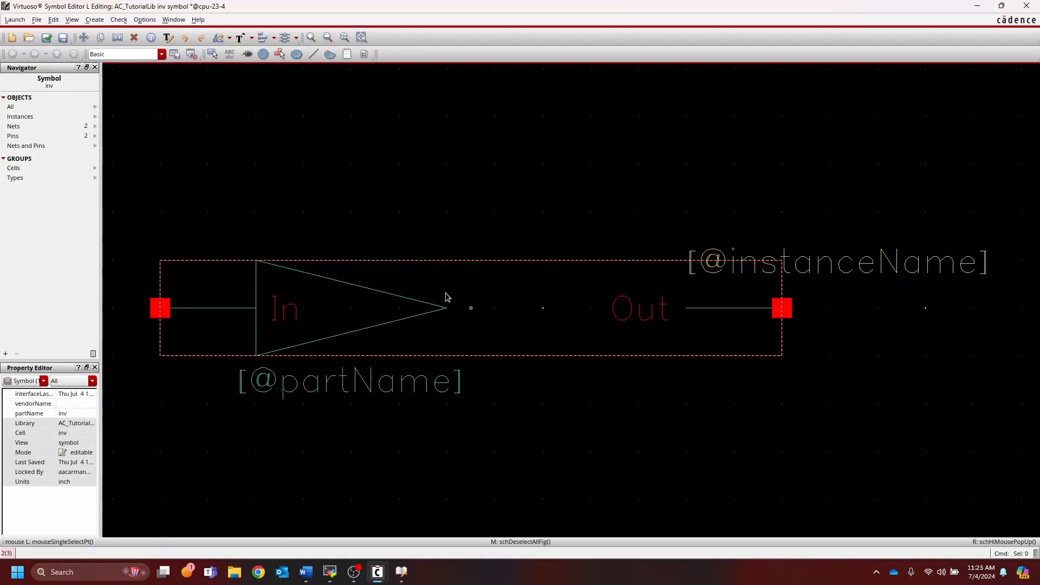
Step: Draw a small circle touching the triangle's tip, centered on the axis between the In and Out pins, as the inversion bubble
left_click(95, 20)
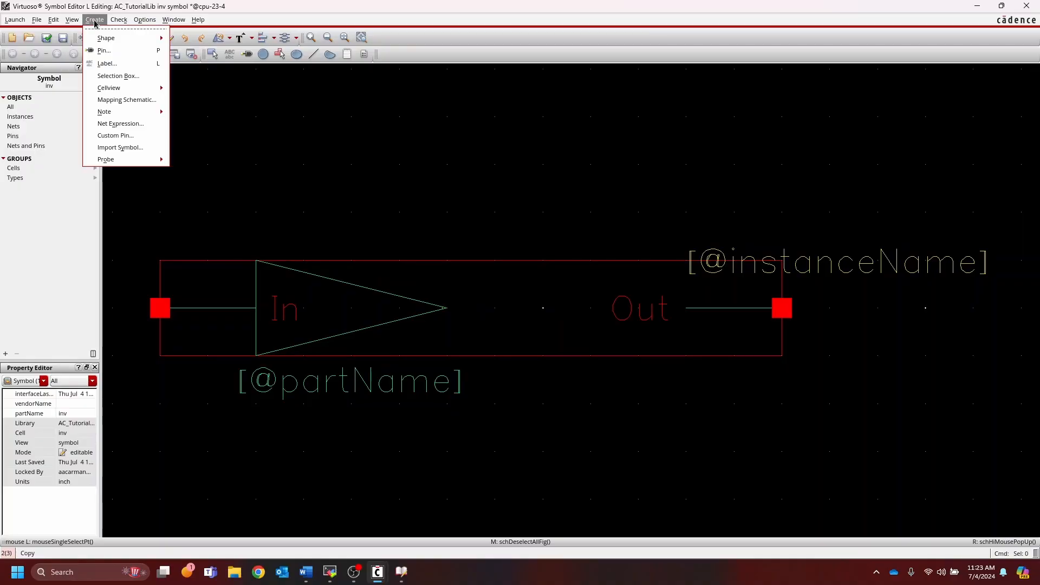
mouse_move(119, 38)
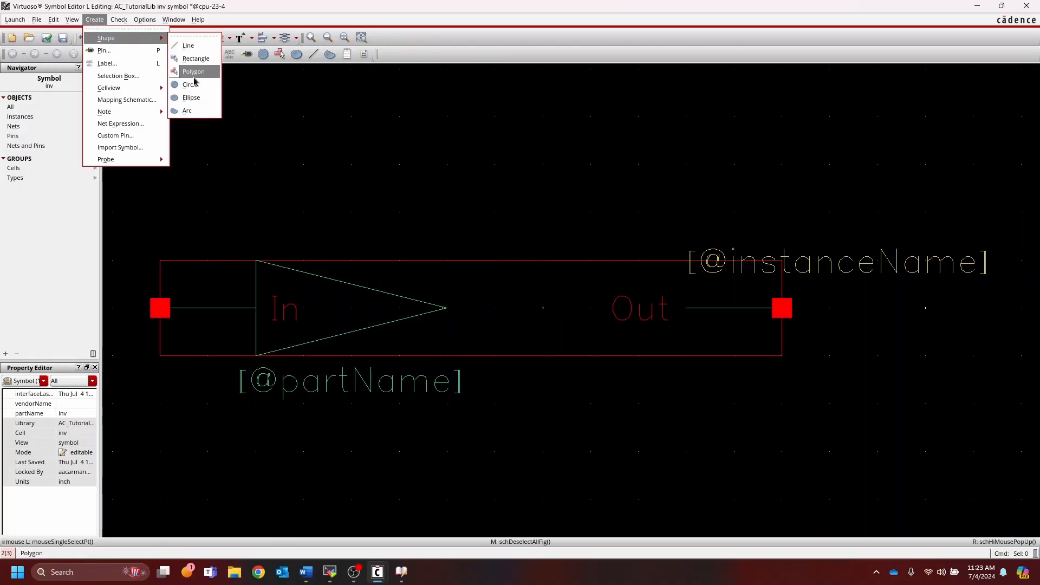
left_click(191, 84)
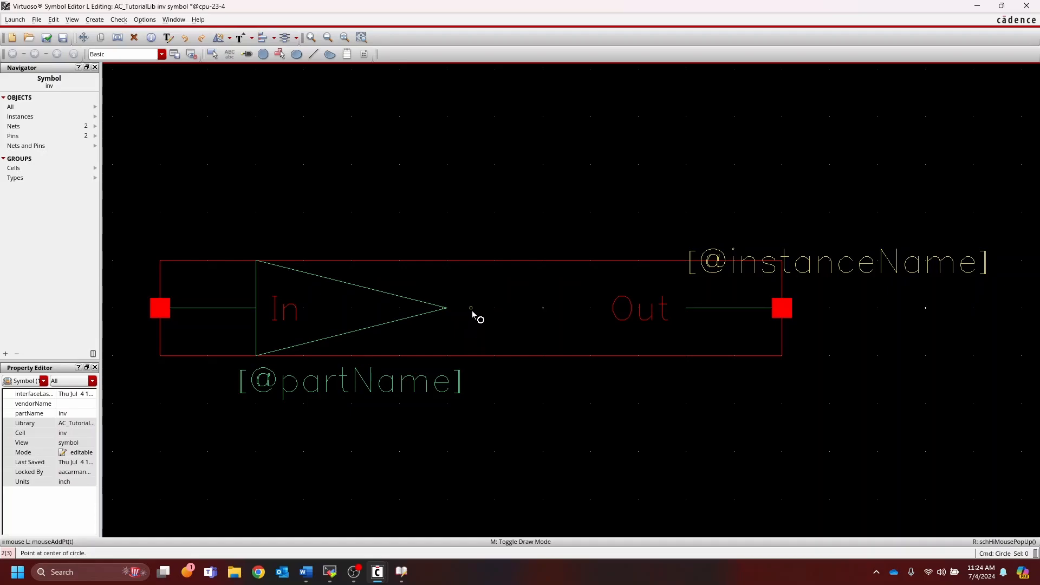
left_click(471, 308)
left_click(494, 310)
key("Escape")
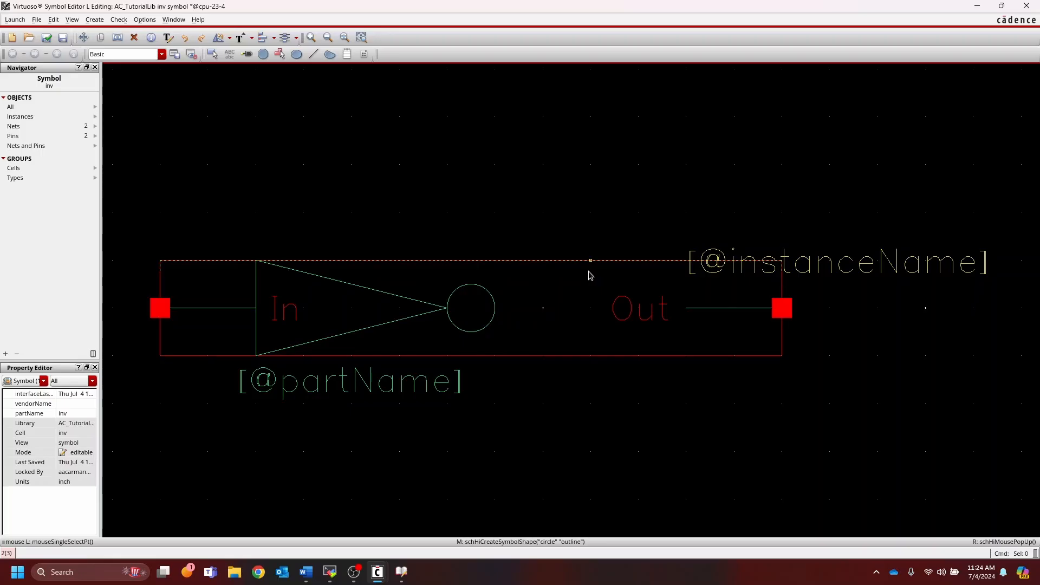
left_click_drag(596, 283, 699, 334)
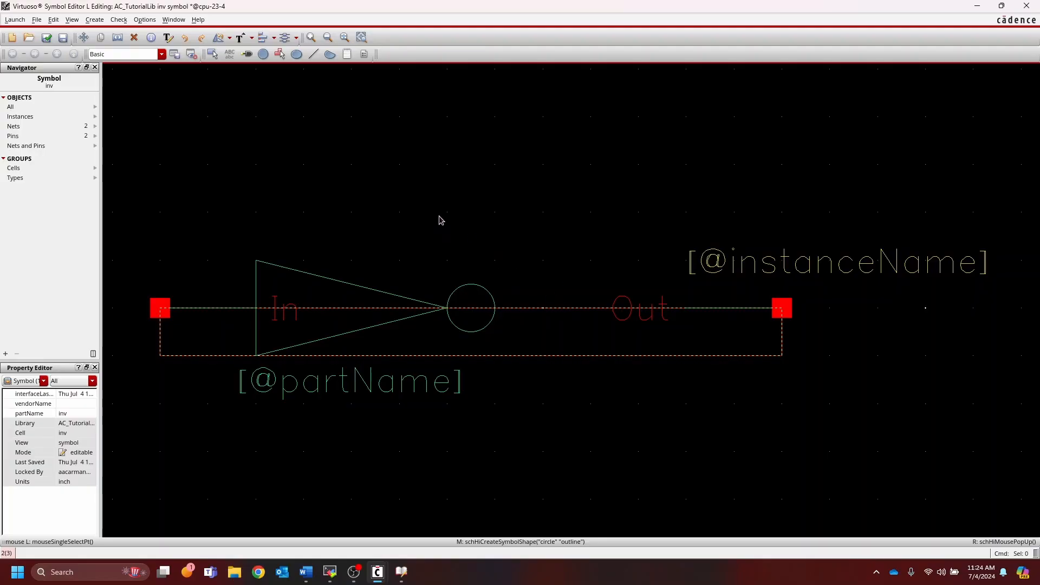
left_click(54, 20)
left_click(67, 38)
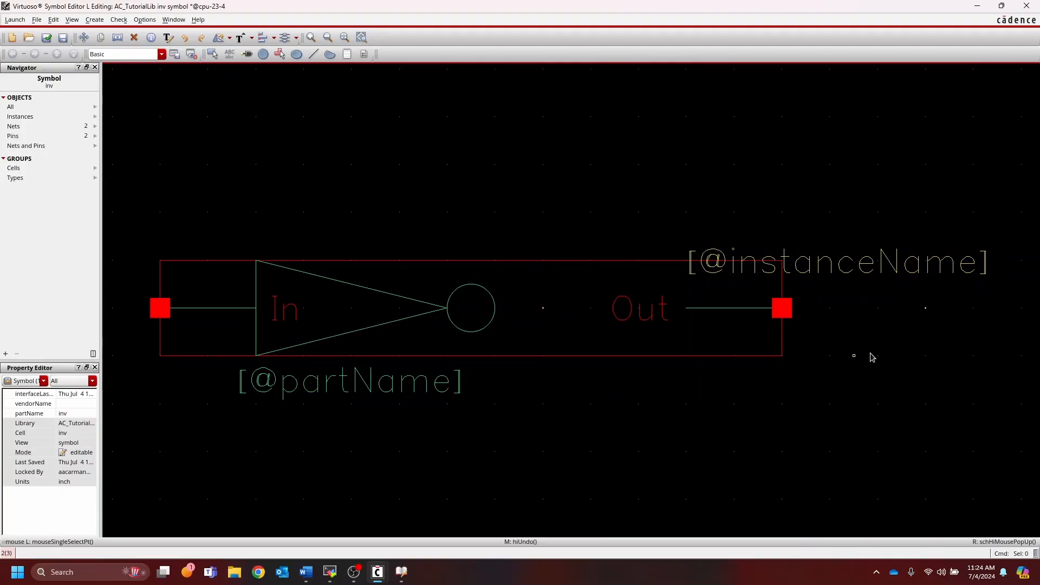
Step: Move the Out pin together with its lead and label toward the triangle so the lead's inner end touches the inversion bubble
left_click_drag(868, 353, 585, 281)
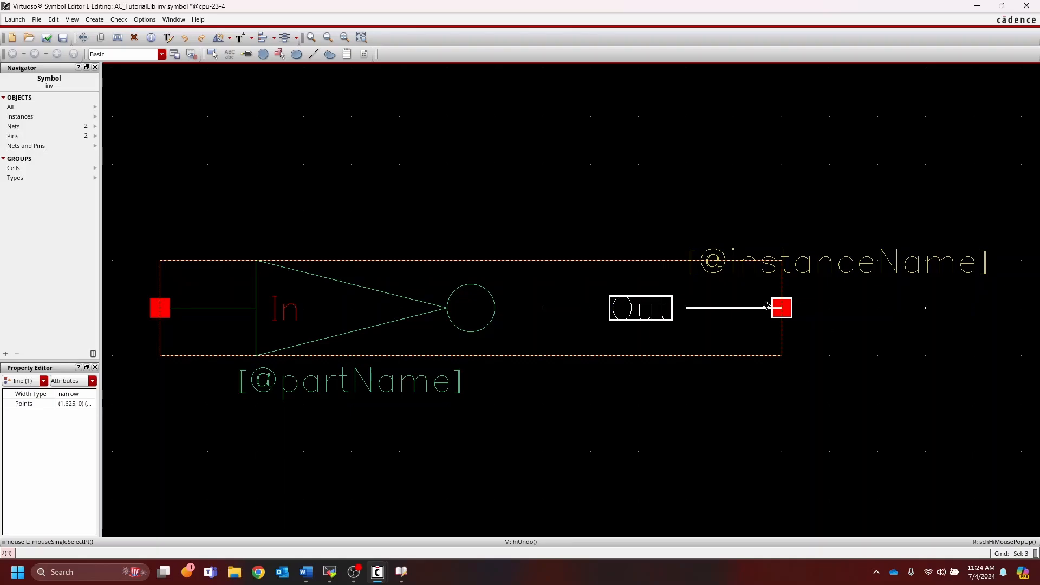
key("s")
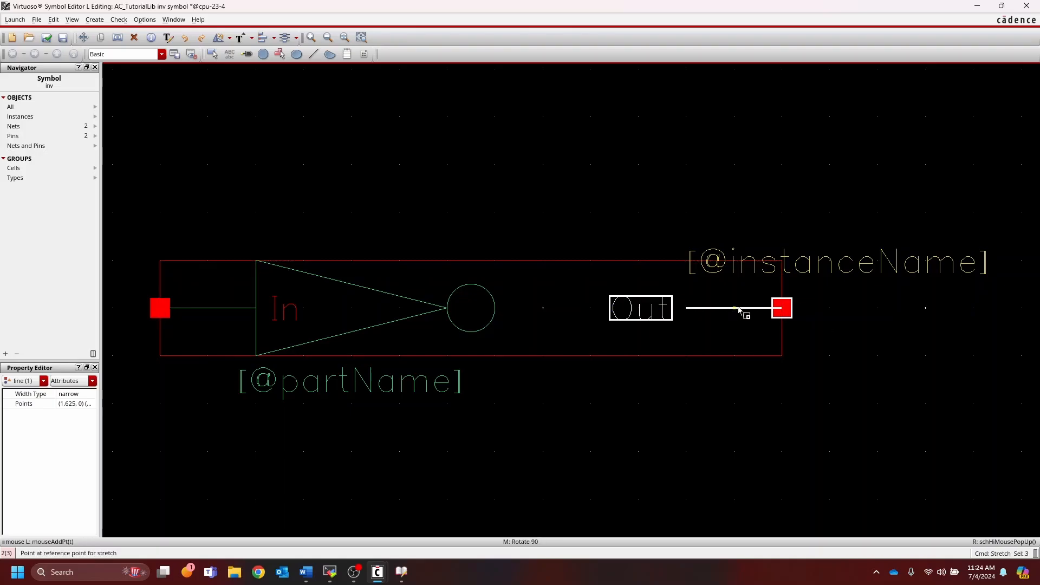
left_click(738, 308)
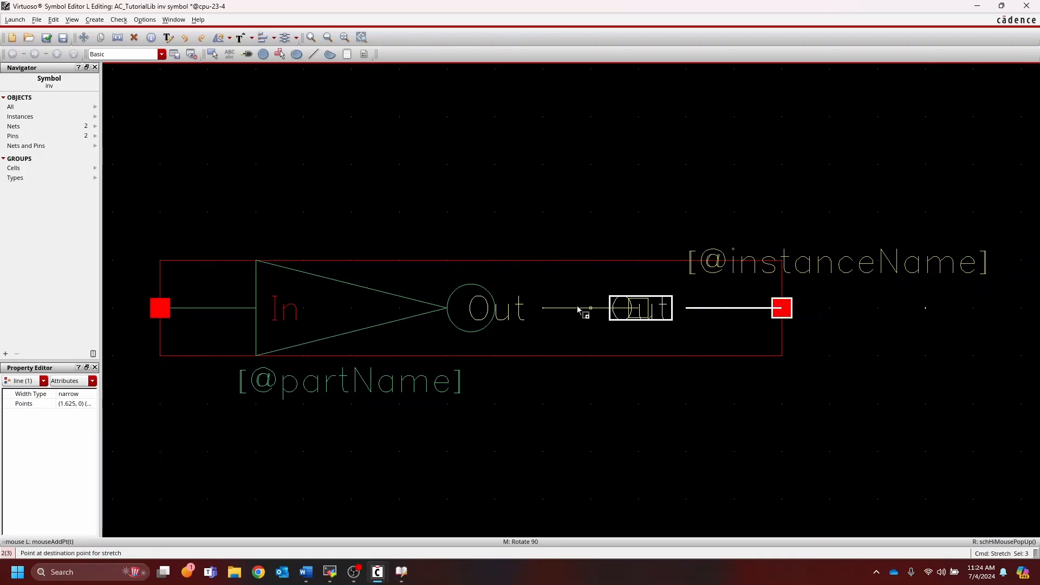
left_click(546, 308)
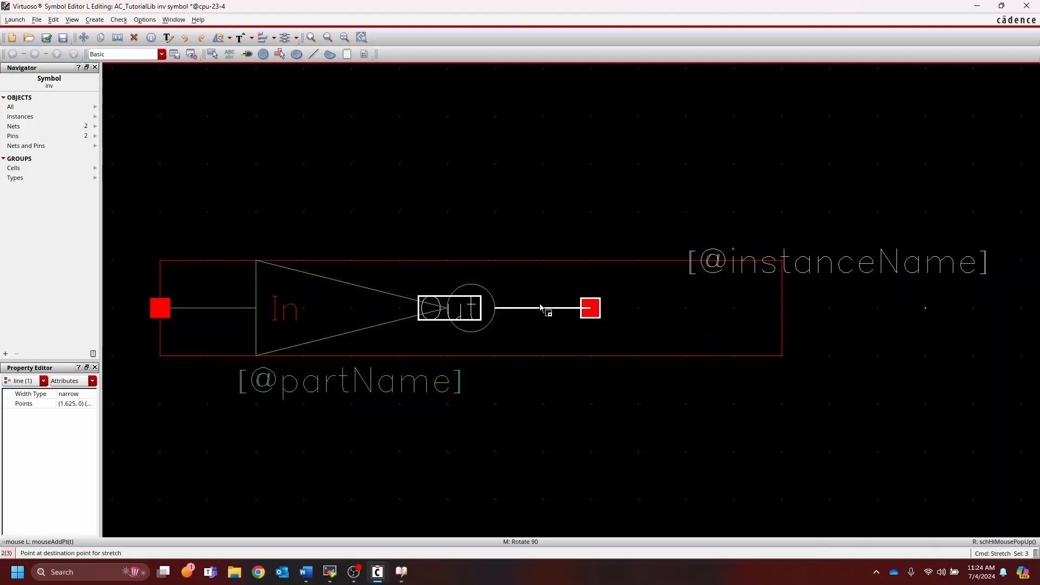
left_click(573, 432)
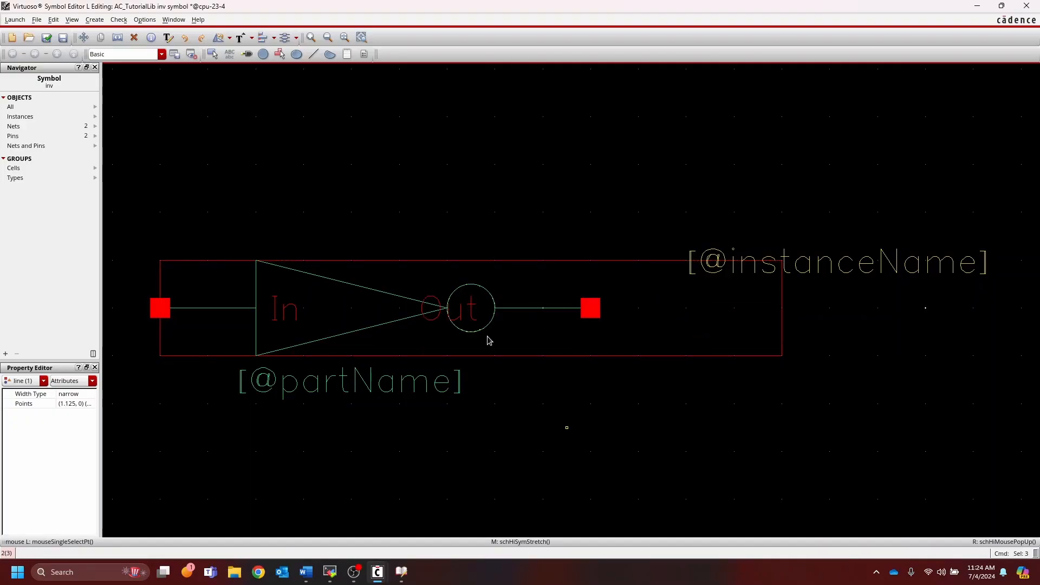
left_click(472, 308)
left_click(450, 332)
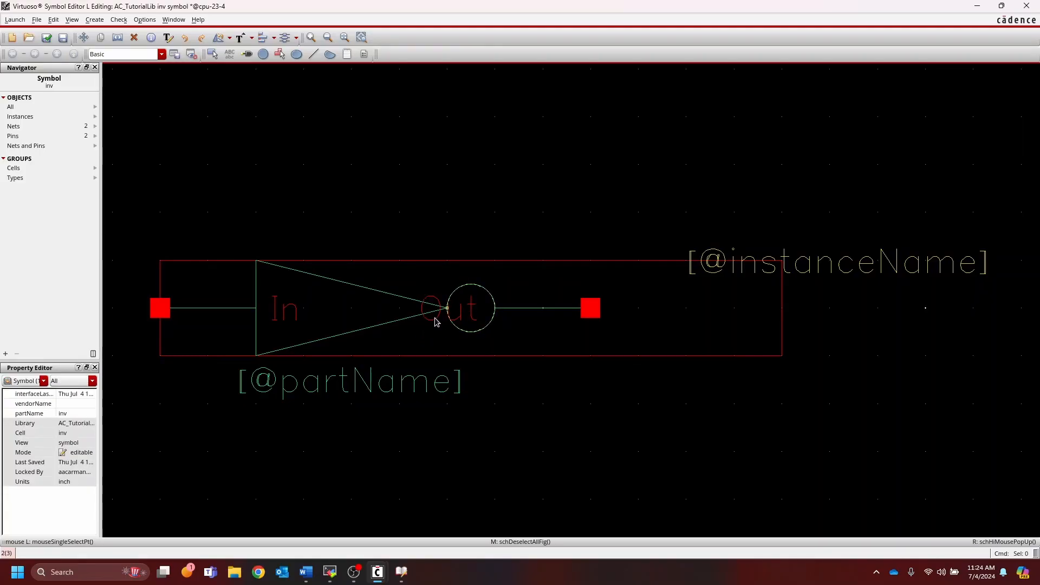
left_click_drag(417, 337, 426, 331)
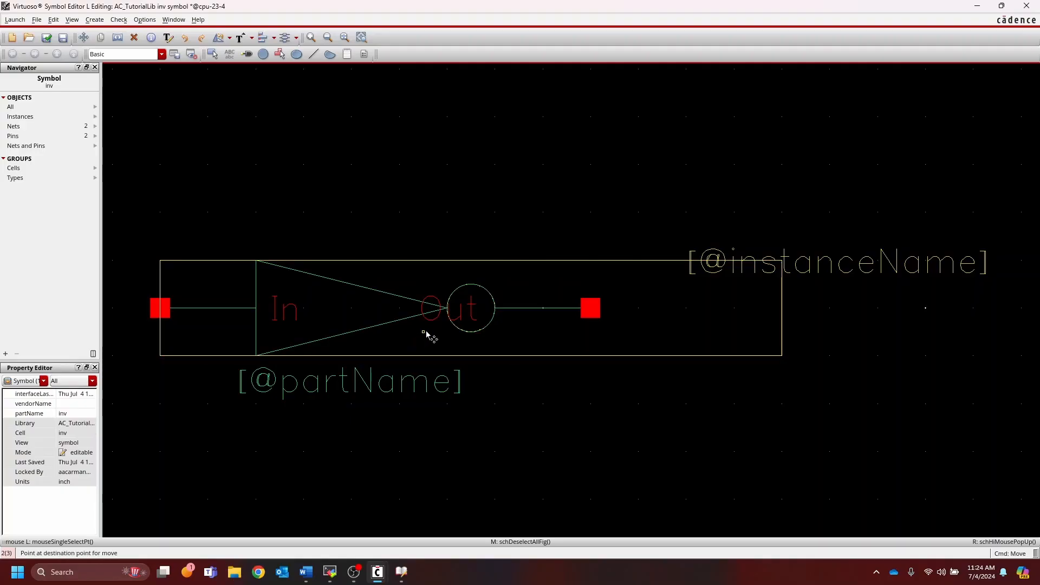
key("Escape")
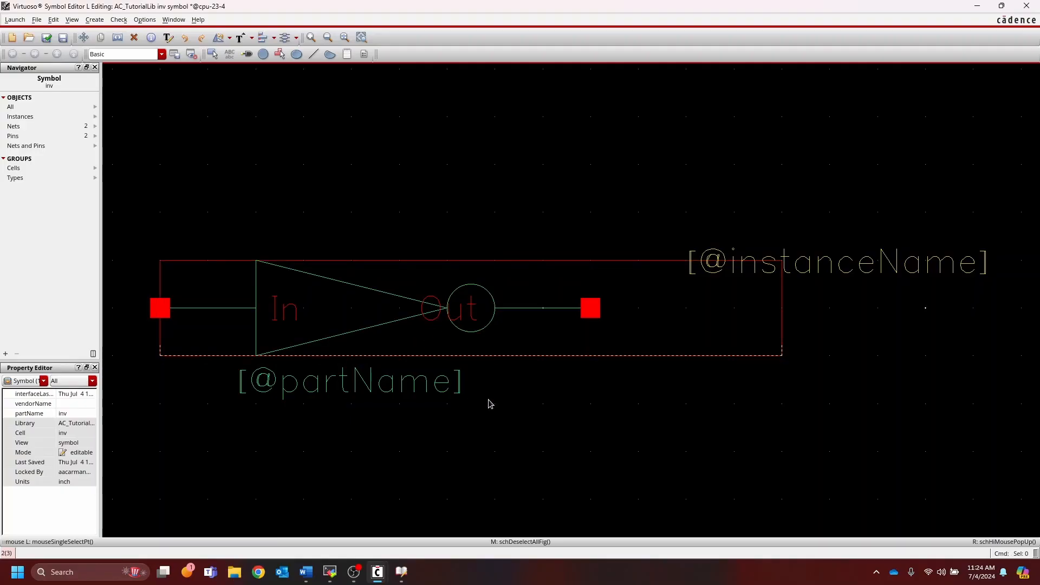
left_click_drag(517, 382, 410, 282)
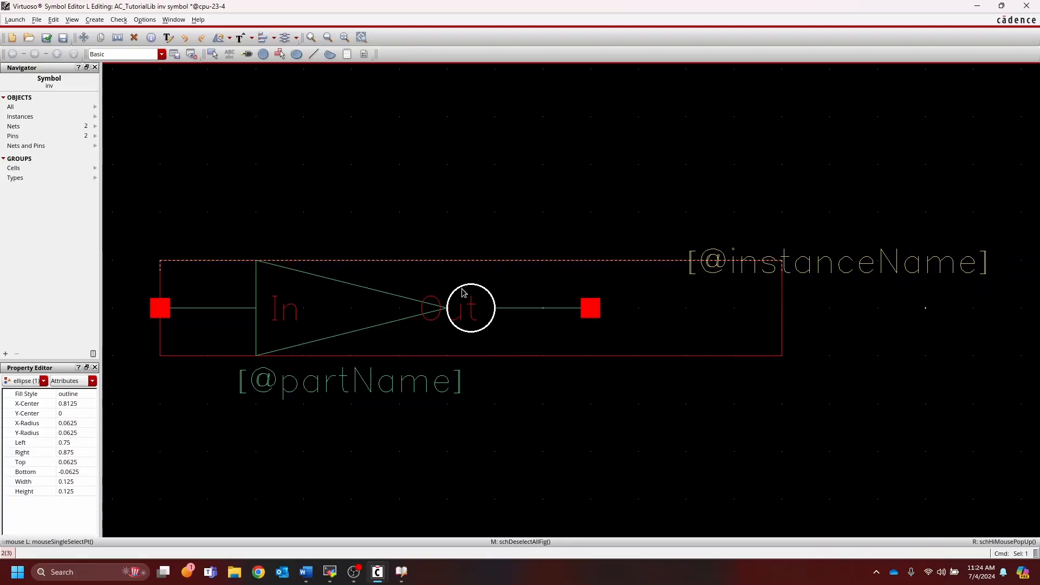
key("ctrl+d")
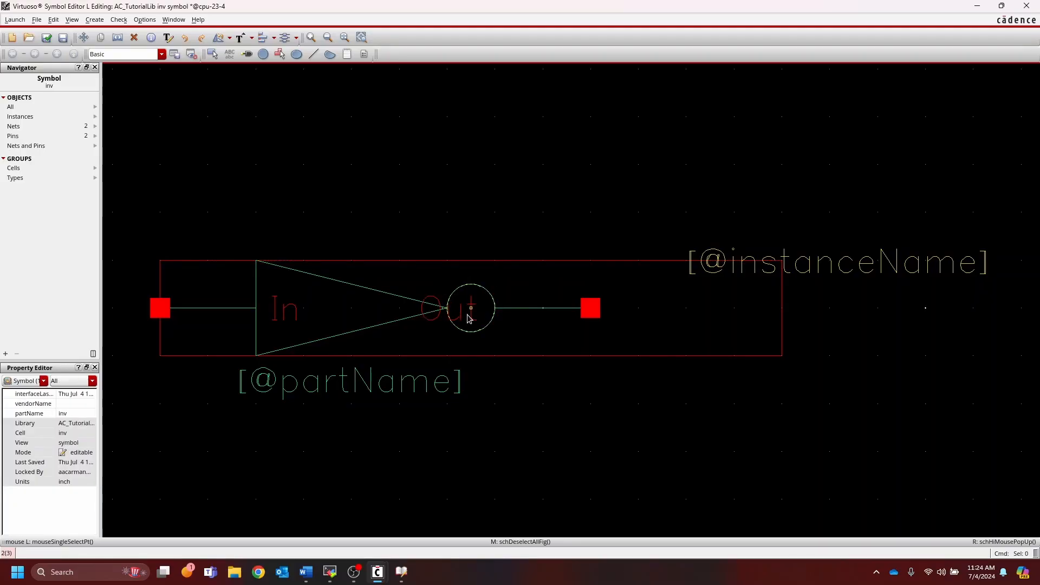
Step: Move the Out pin's label off the bubble to inside the triangle, just beside the In label
left_click(424, 310)
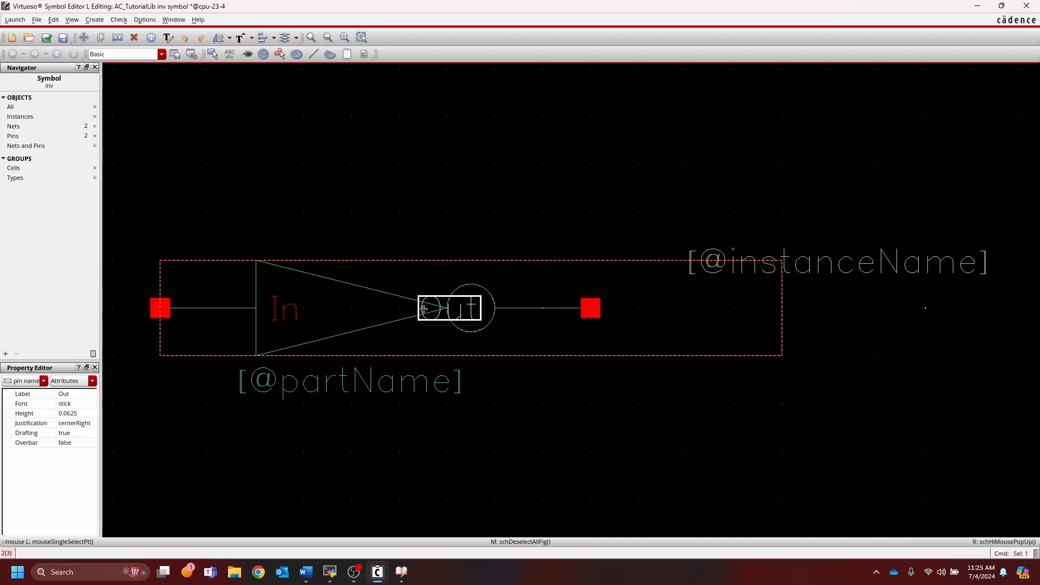
key("s")
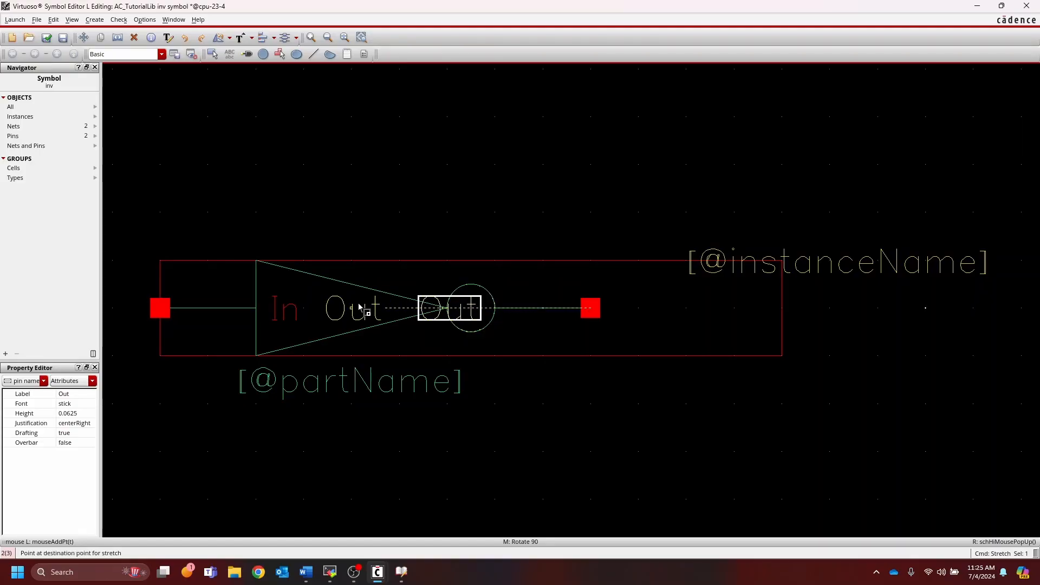
left_click(359, 307)
key("Escape")
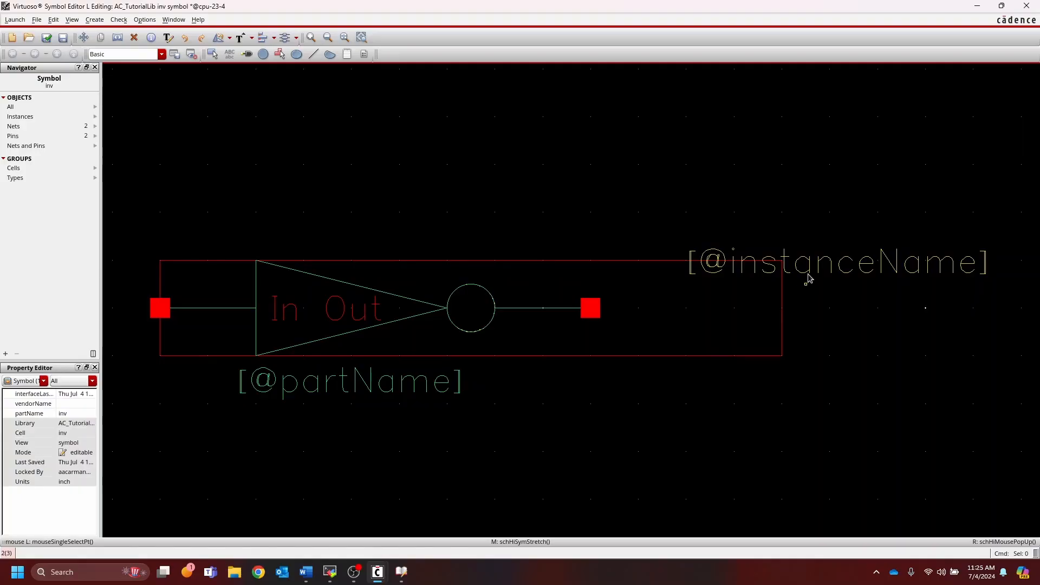
left_click(829, 266)
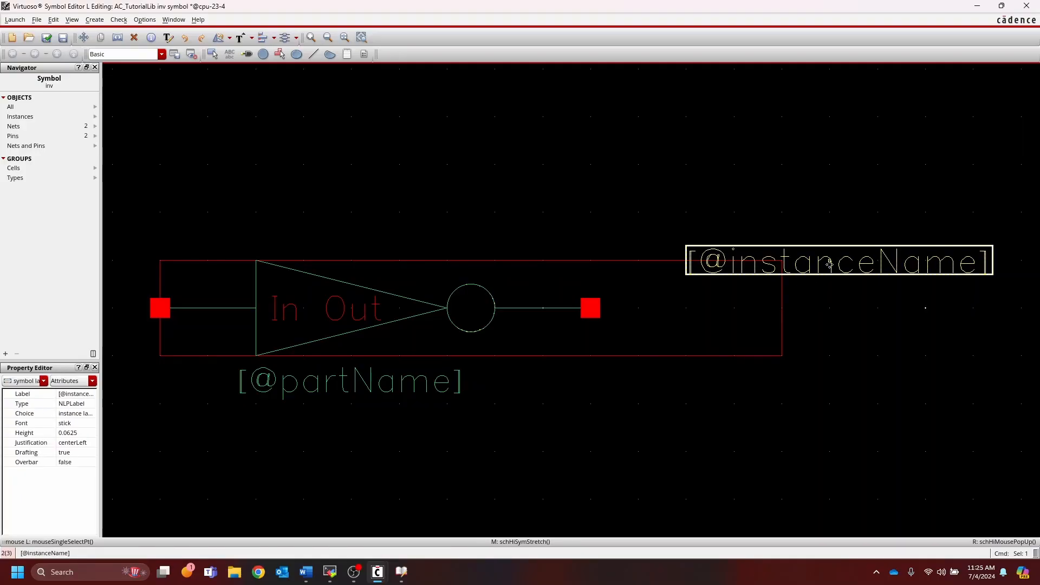
key("s")
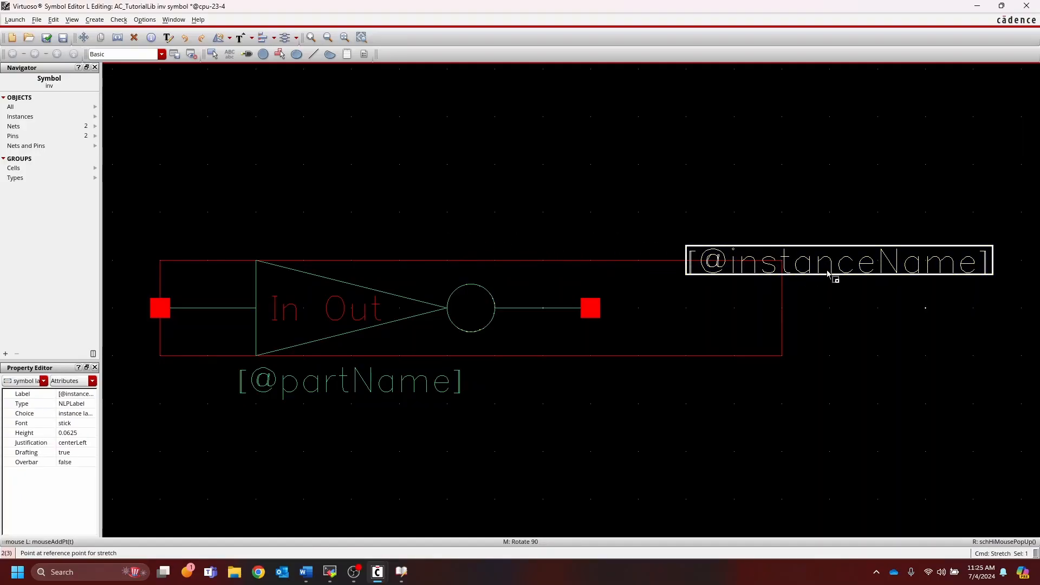
left_click(829, 271)
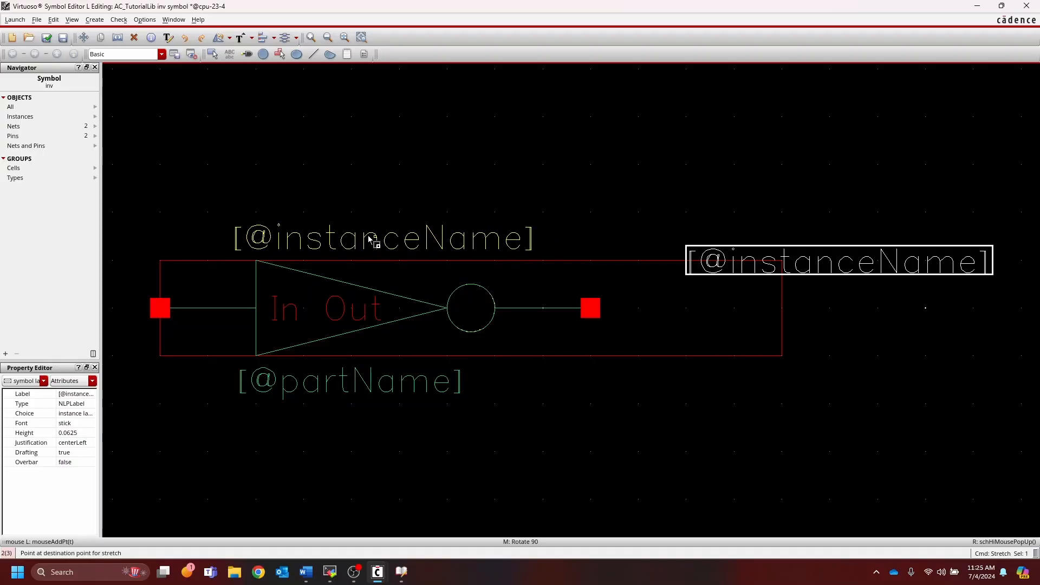
left_click(373, 240)
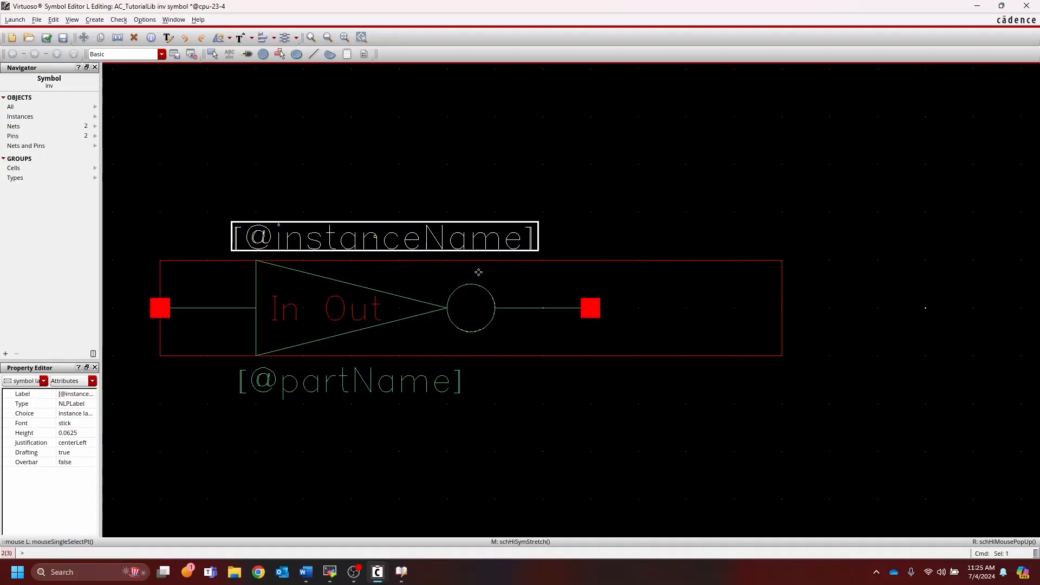
Step: Shrink the red selection box to a width of 1.125 by pulling its right edge in to the Out pin, and fit the symbol in view
left_click(829, 302)
left_click(782, 307)
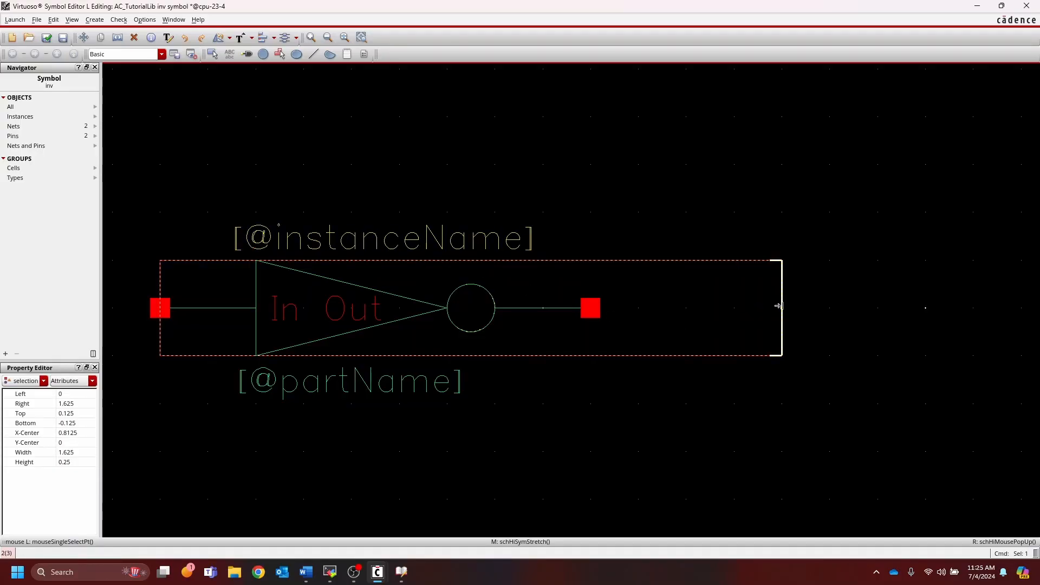
left_click_drag(782, 306, 593, 308)
key("f")
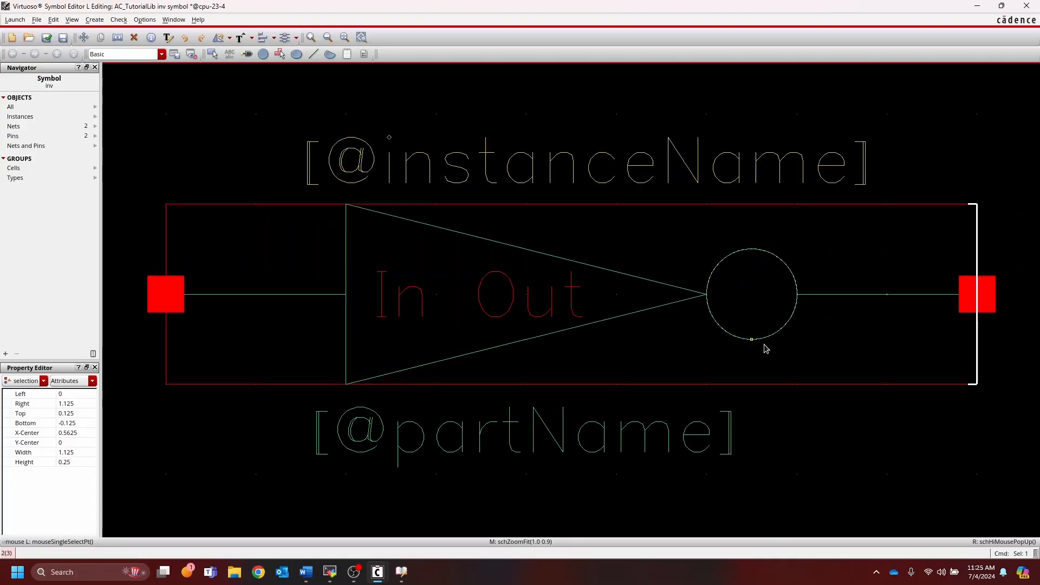
key("ctrl+d")
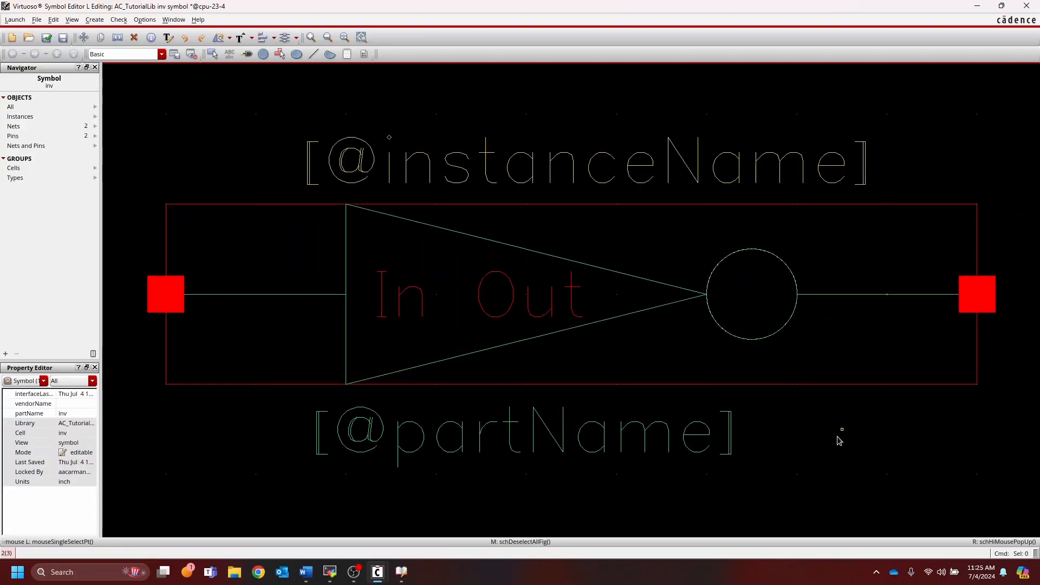
Step: Check and save the inv symbol and close its editor window
left_click(48, 42)
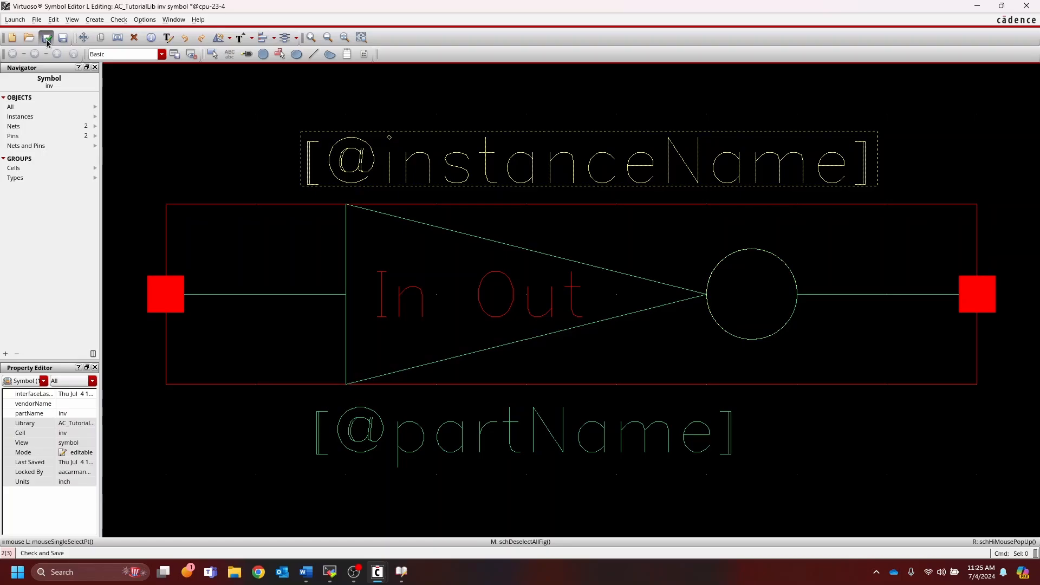
left_click(48, 42)
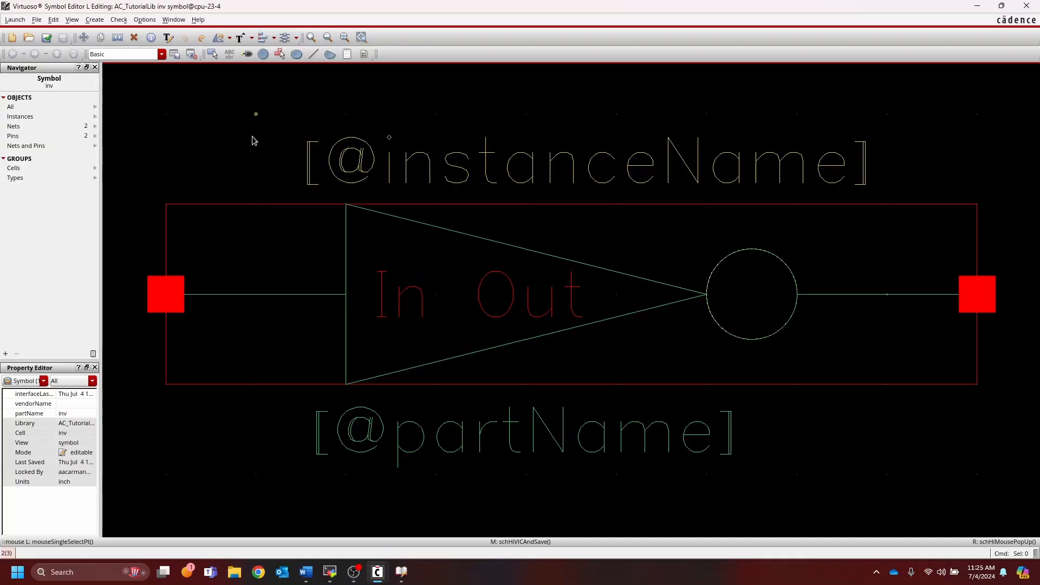
left_click(1026, 6)
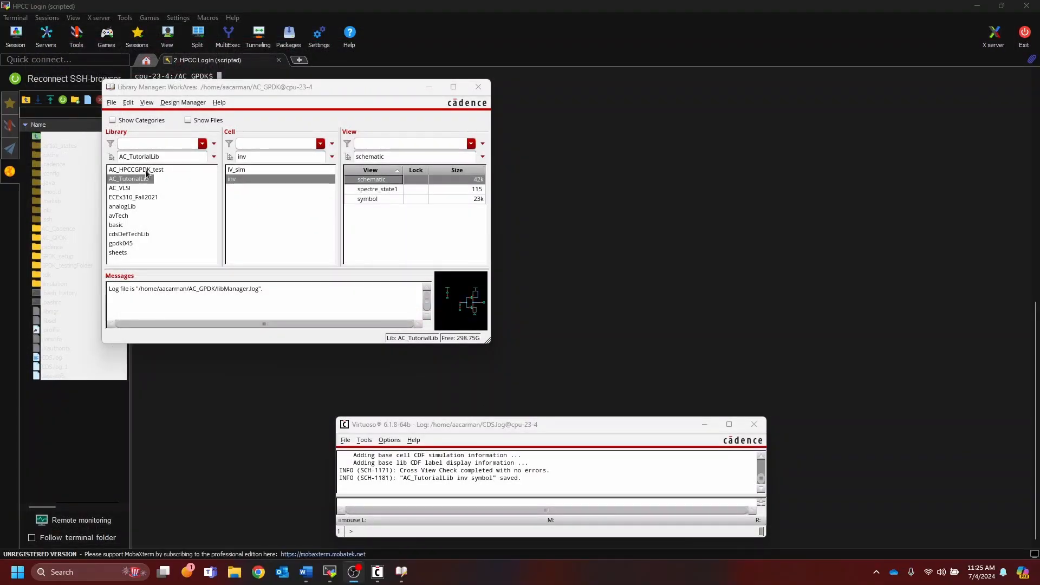
Step: Create a new schematic cellview named inv_tb in AC_TutorialLib and maximize its editor window
left_click(111, 102)
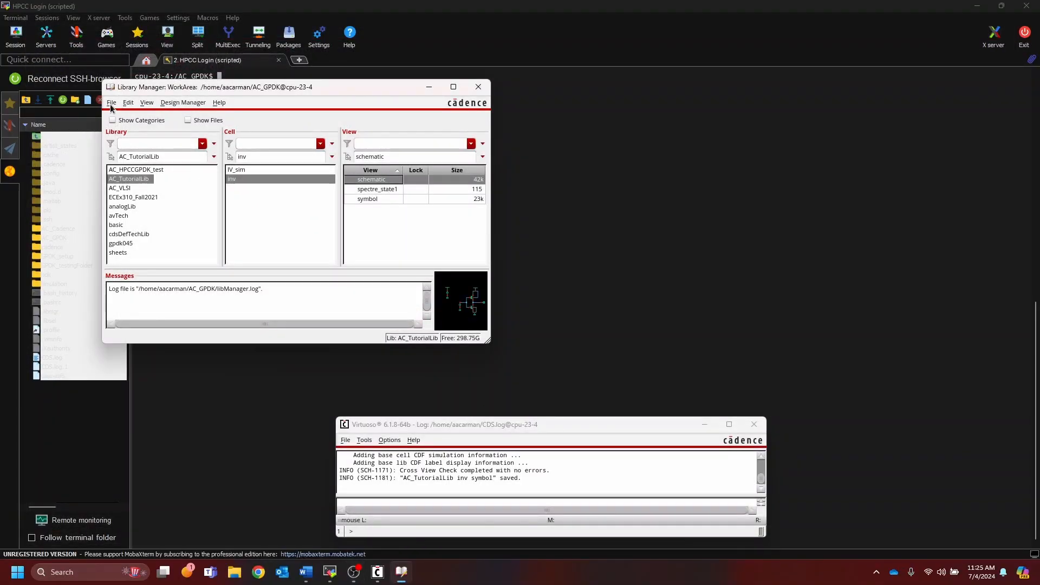
mouse_move(145, 117)
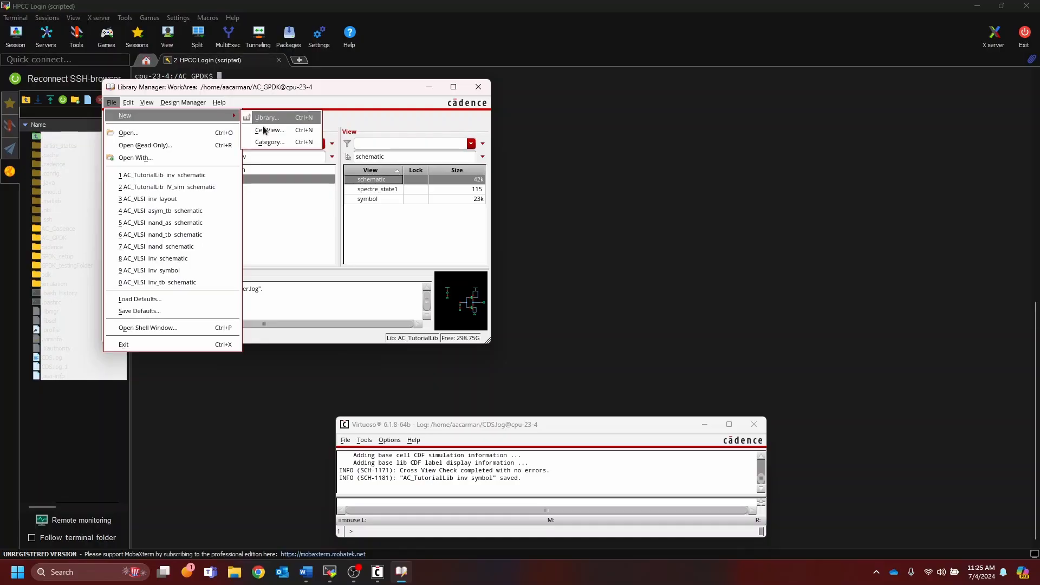
left_click(268, 129)
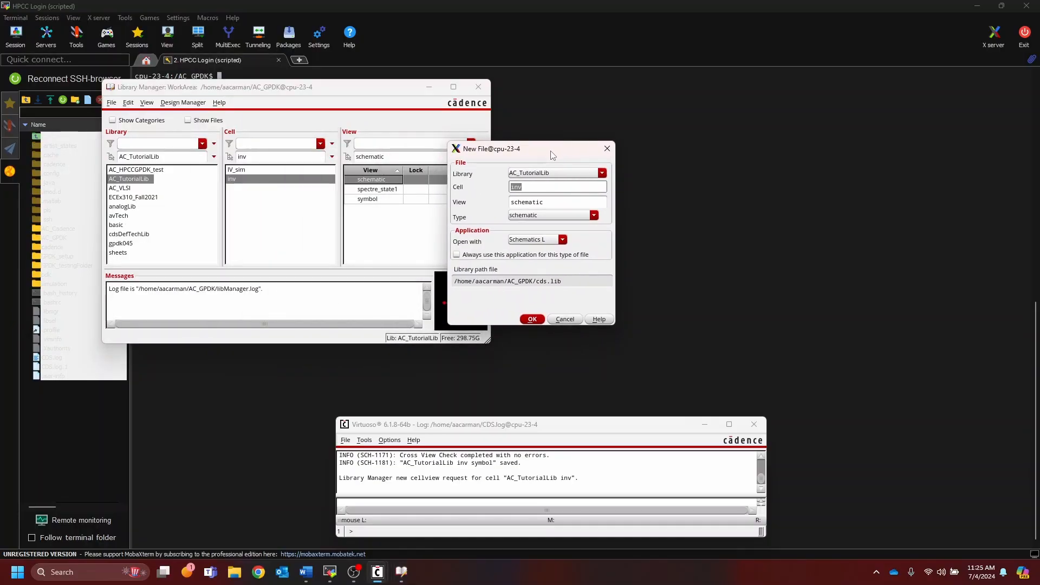
key("End")
type("_tb")
left_click(531, 319)
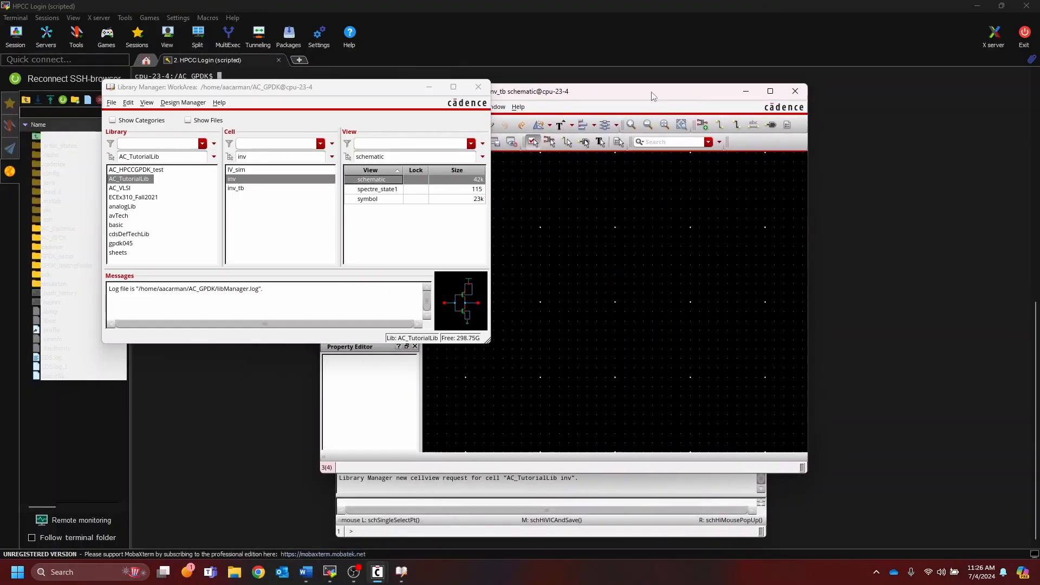
double_click(653, 95)
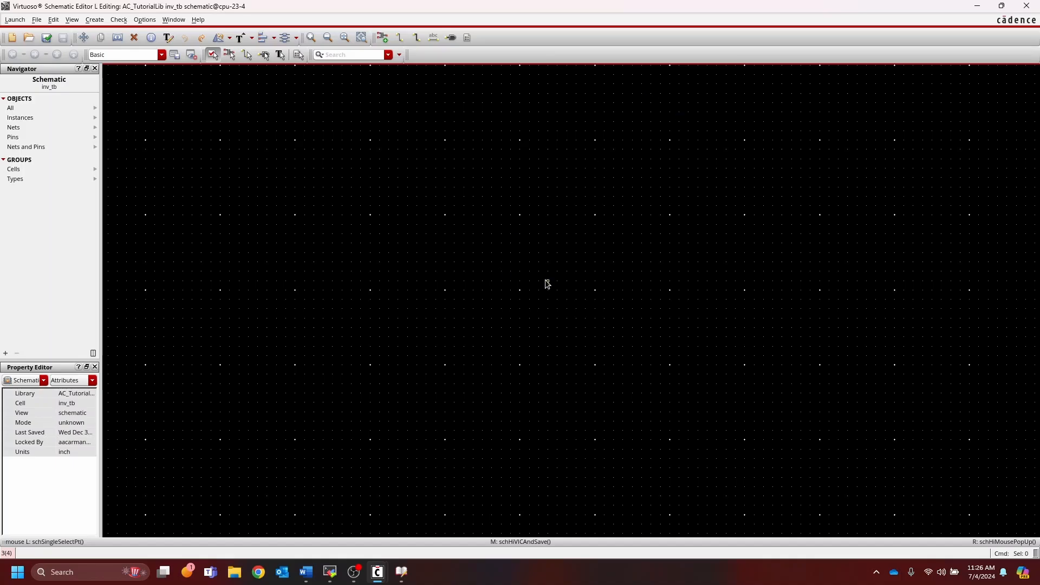
Step: Place one instance of the inv symbol from AC_TutorialLib near the middle of the schematic
key("i")
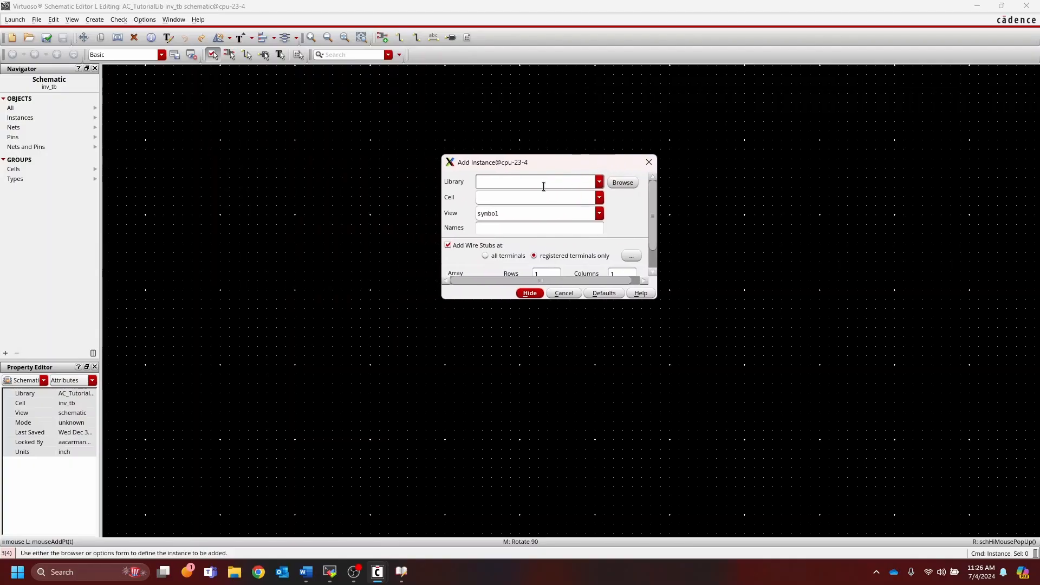
left_click(542, 182)
type("AC_TutorialLib")
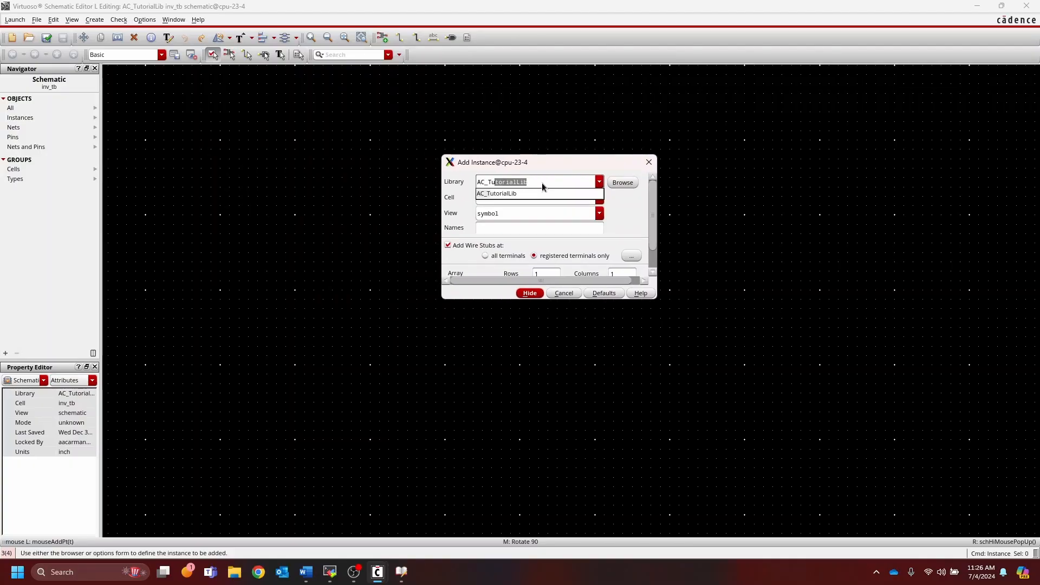
key("Tab")
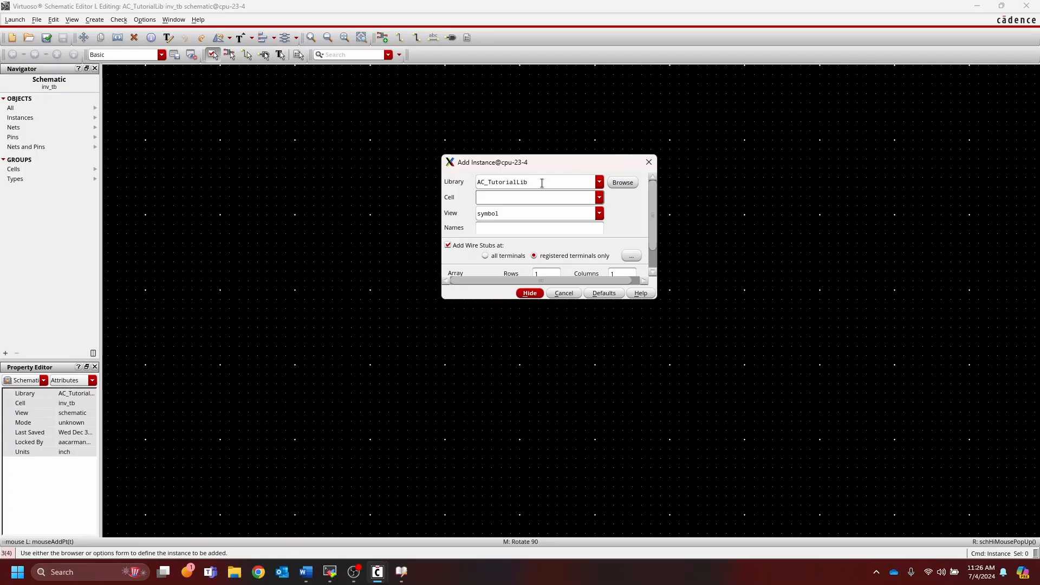
left_click(534, 198)
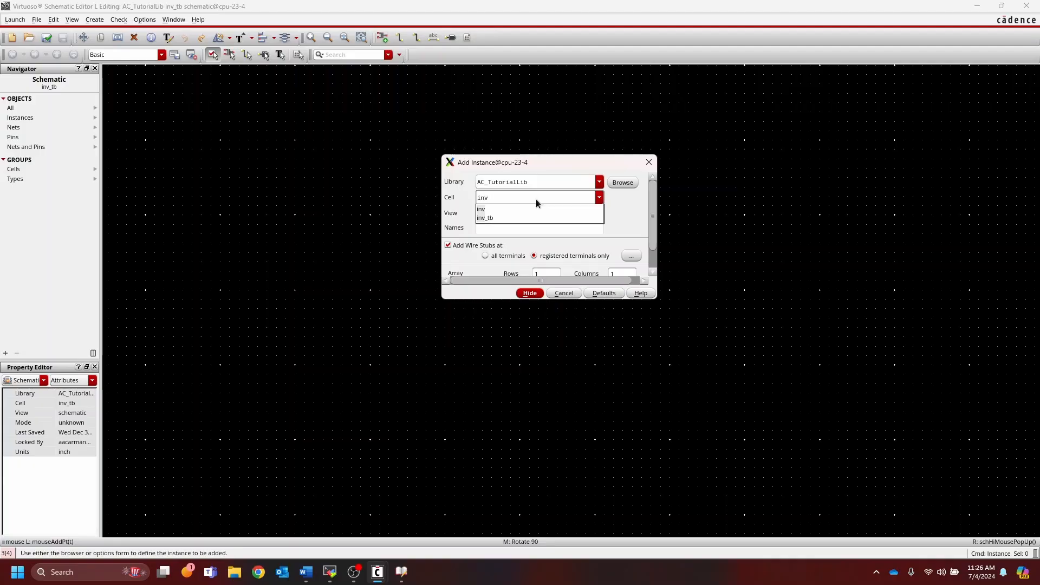
left_click(493, 209)
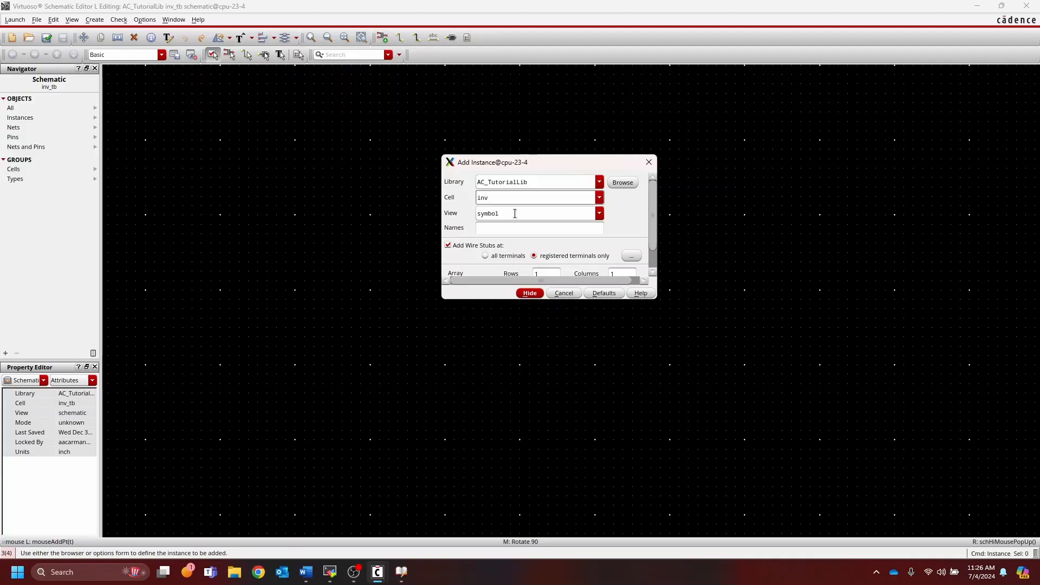
left_click_drag(552, 169, 257, 167)
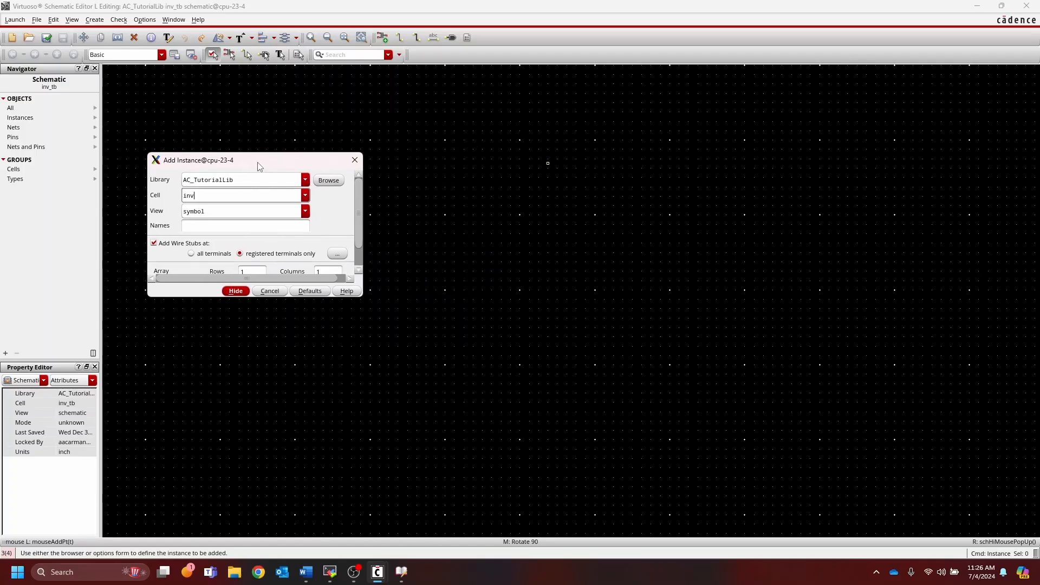
key("Tab")
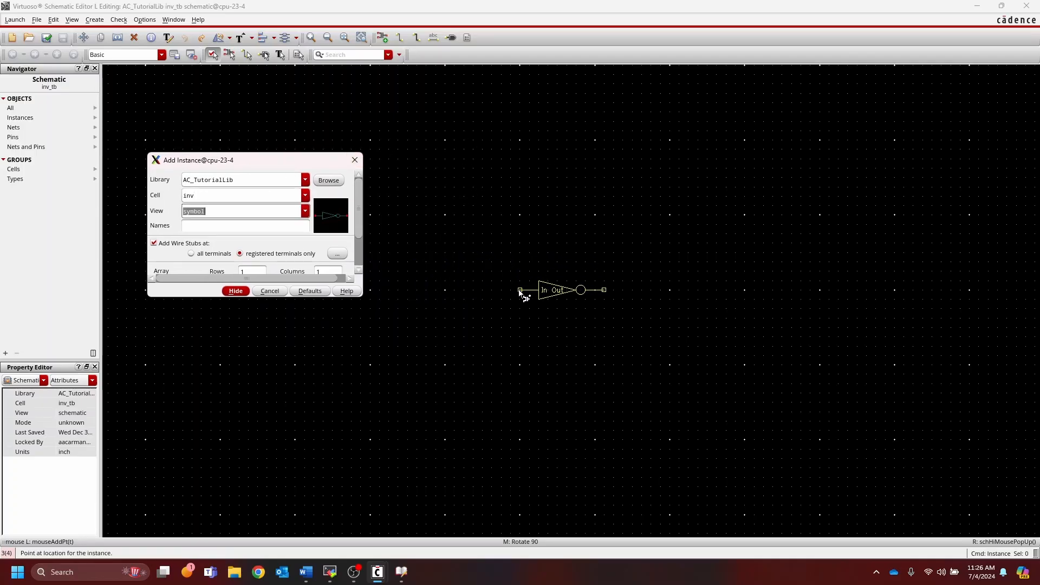
left_click(521, 293)
key("Escape")
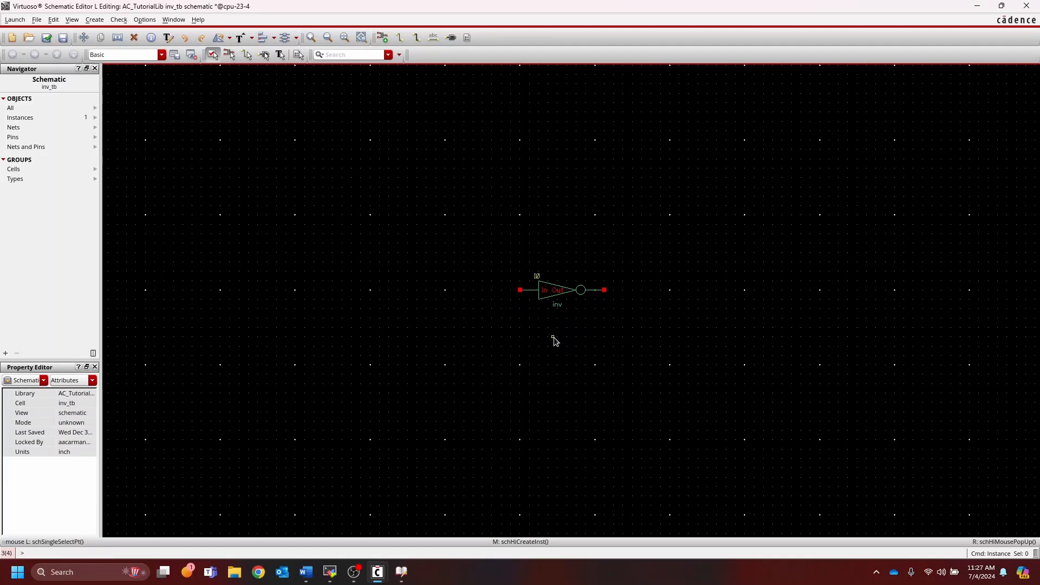
Step: Set the inverter instance's CDF parameter w to 120n and deselect the instance
scroll(558, 310, "up", 2, "ctrl")
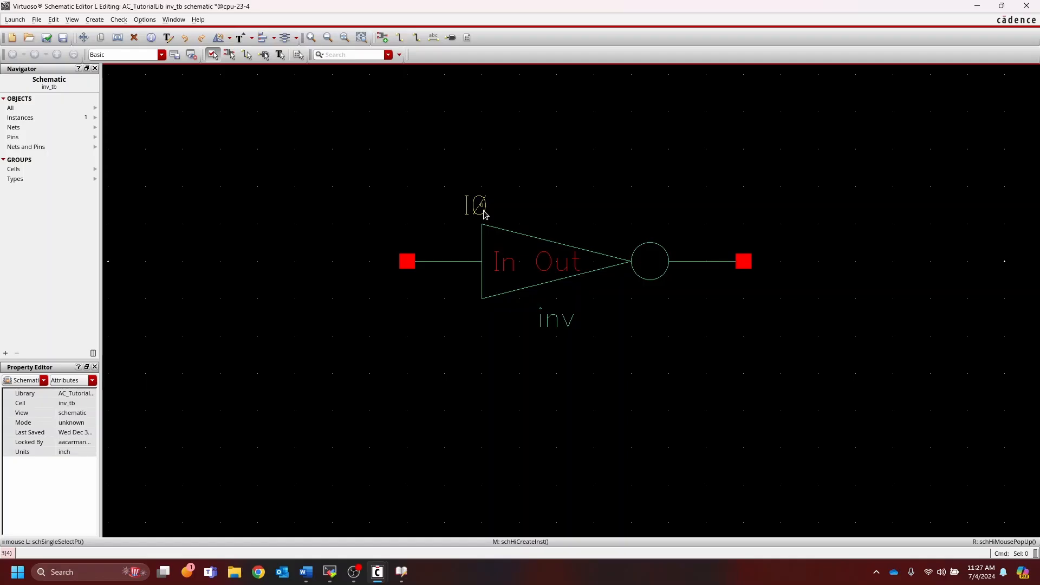
left_click(526, 238)
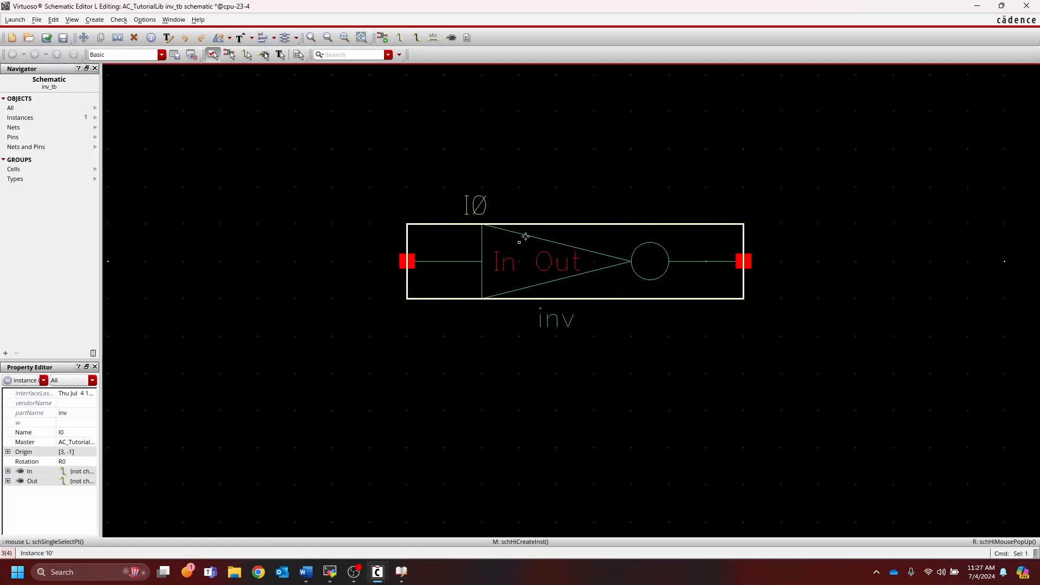
key("q")
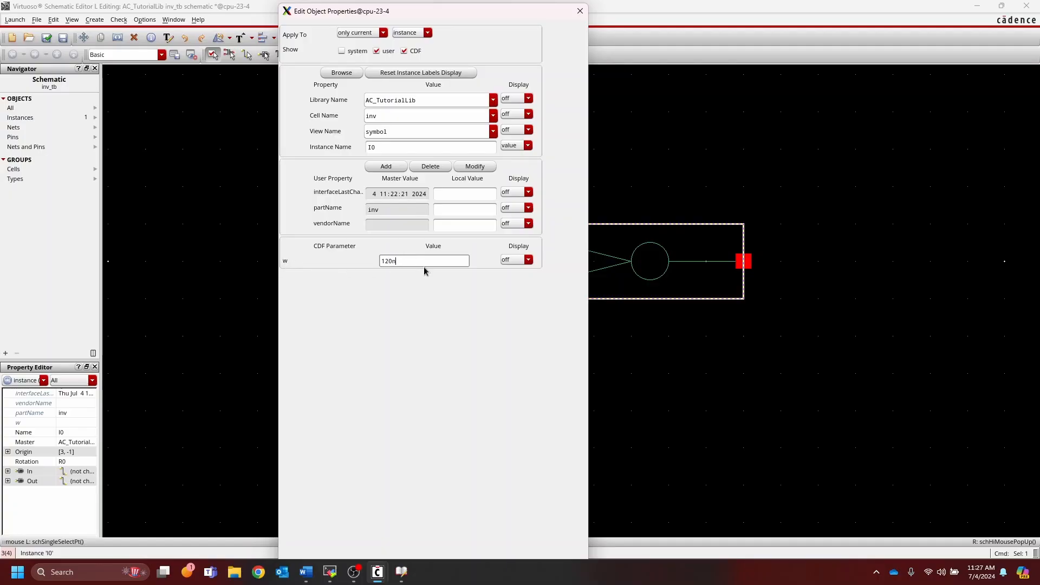
key("Return")
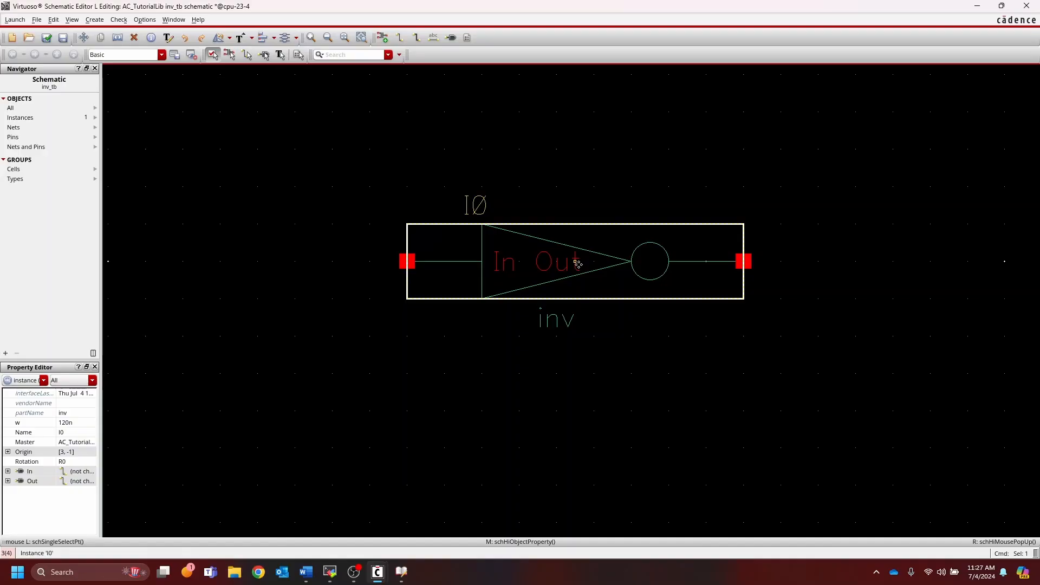
key("q")
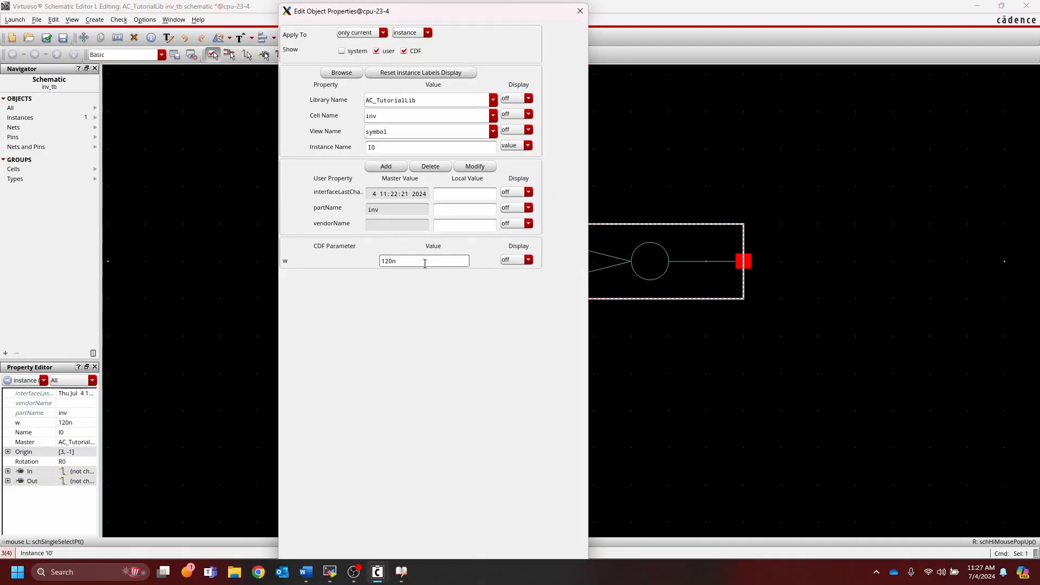
key("Return")
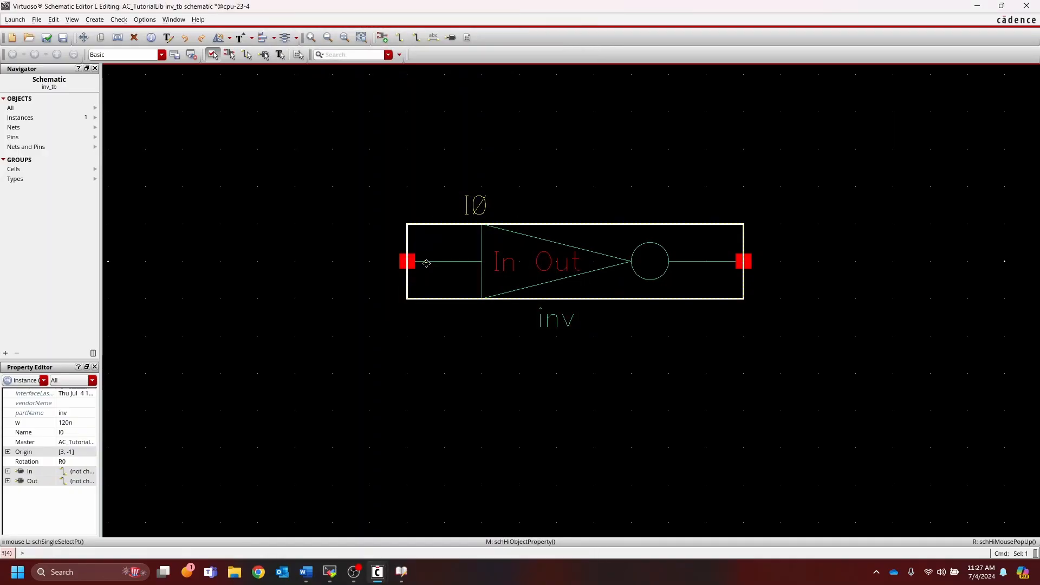
key("ctrl+d")
Step: Place a vpulse source from analogLib left of the inverter, with its positive terminal level with the In pin
scroll(575, 318, "down", 1)
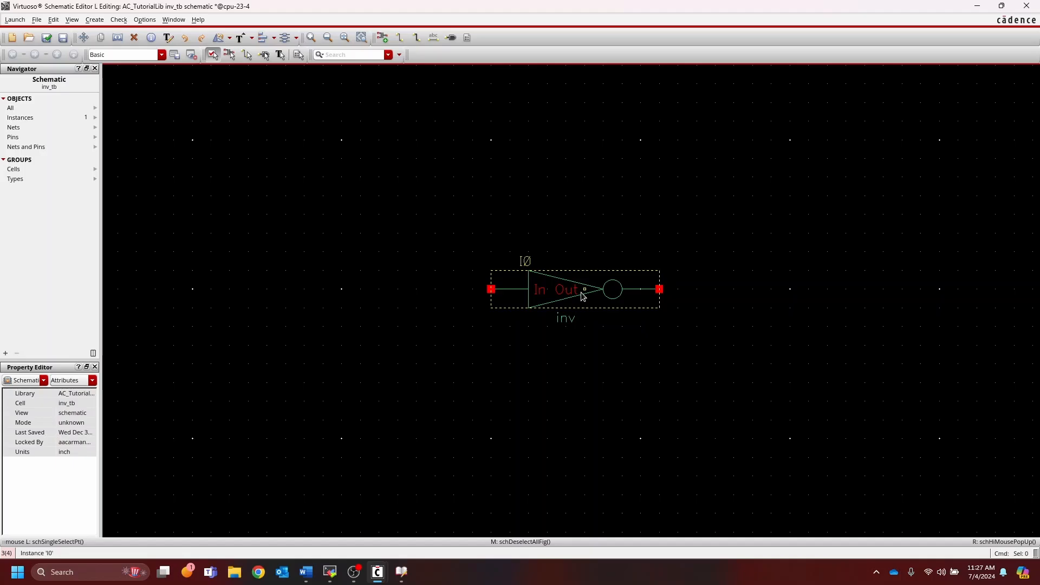
key("i")
double_click(231, 181)
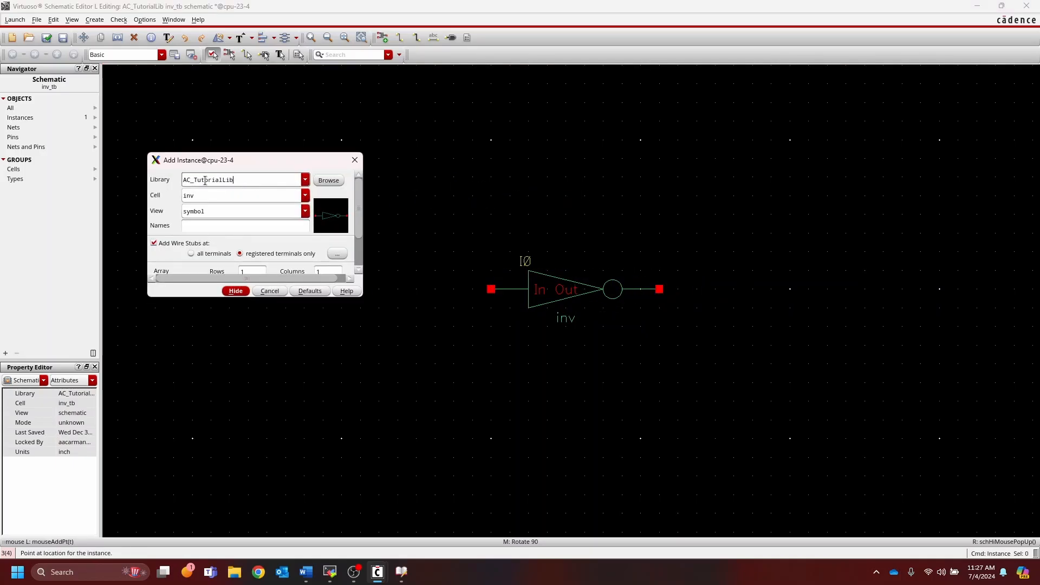
type("analogLib")
key("Tab")
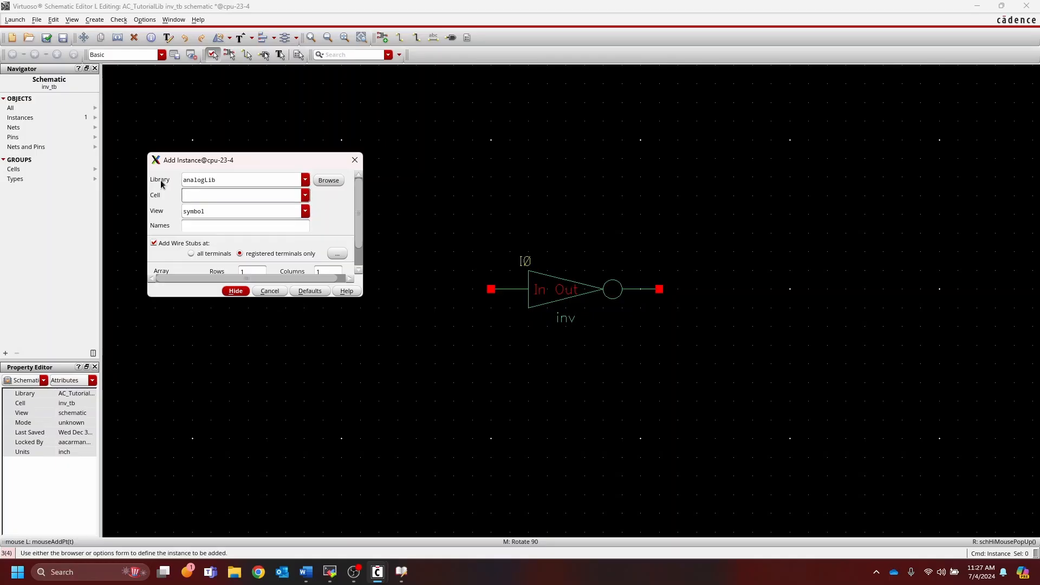
type("vdc")
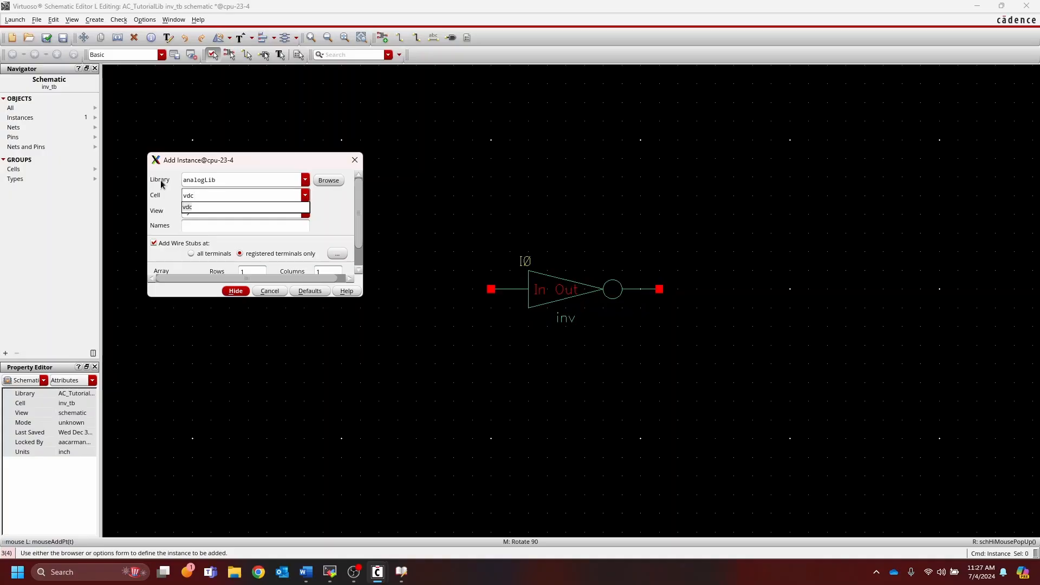
key("BackSpace")
key("BackSpace")
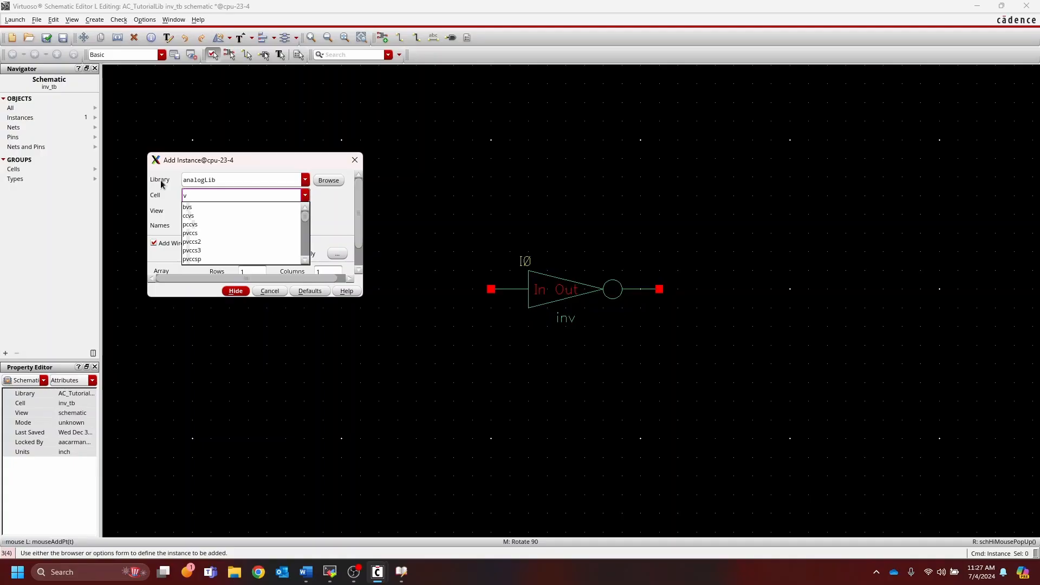
type("pulse")
key("Tab")
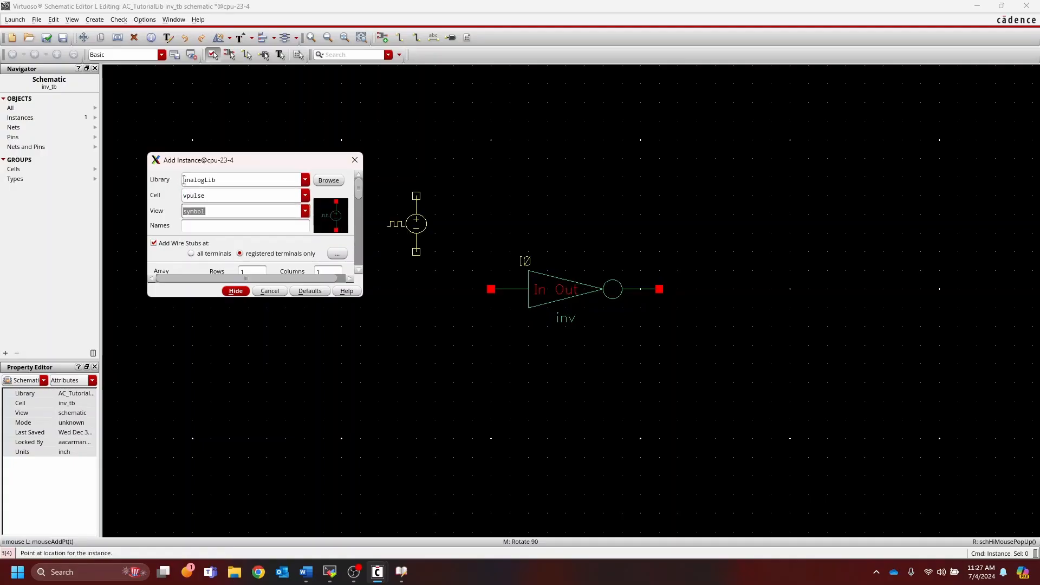
left_click_drag(250, 165, 166, 147)
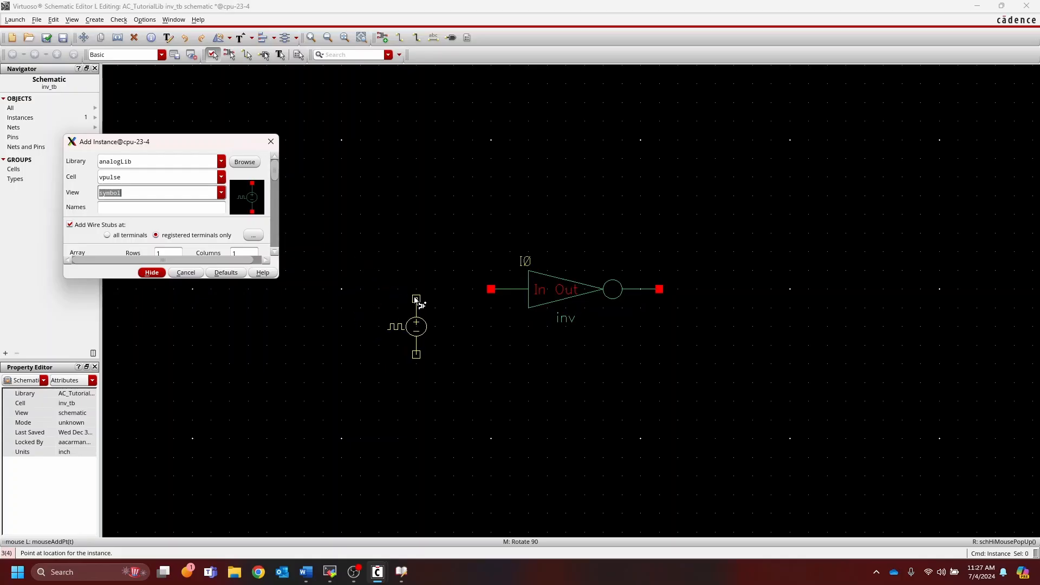
left_click(416, 289)
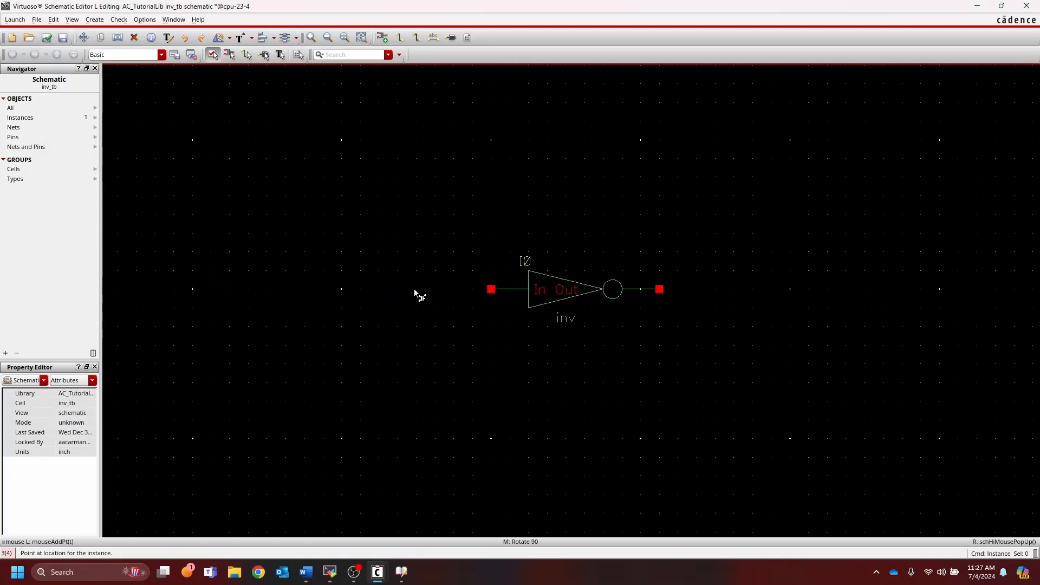
key("Escape")
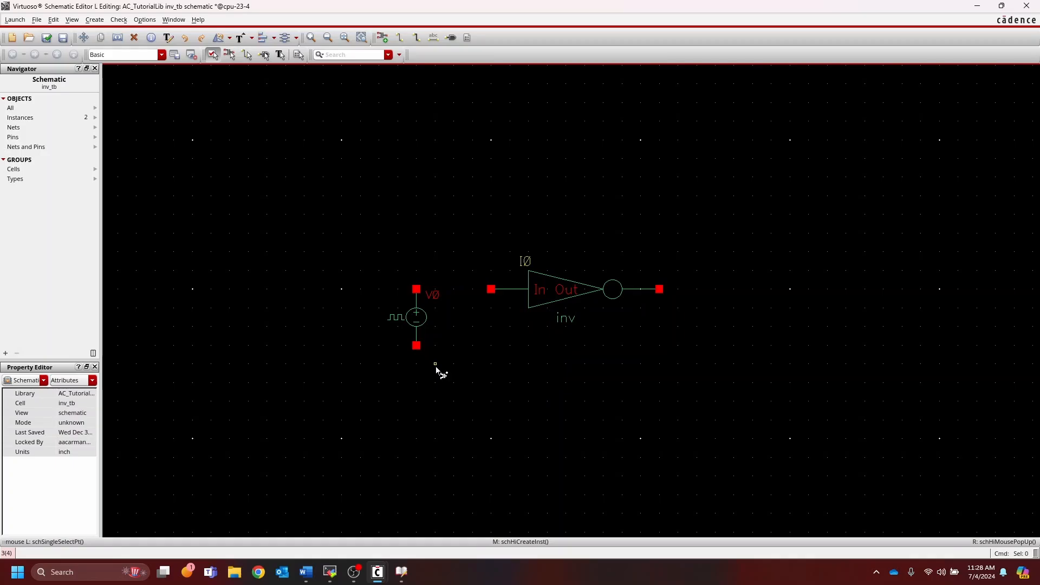
Step: Place three gnd symbols from analogLib: on the pulse source's negative terminal, in the open area to its upper left, and to the inverter's lower right
type("i")
type("gnd")
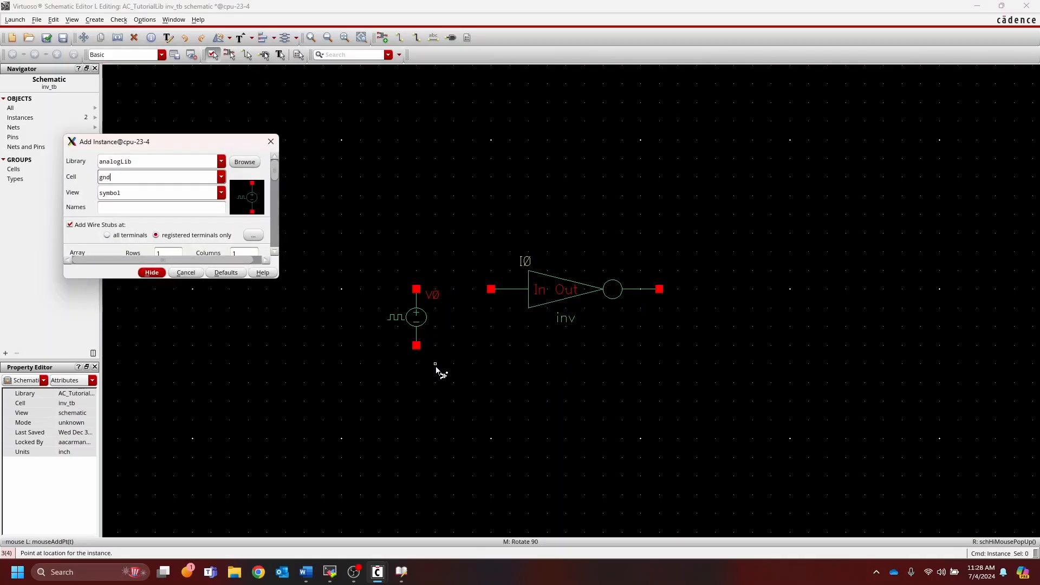
key("Return")
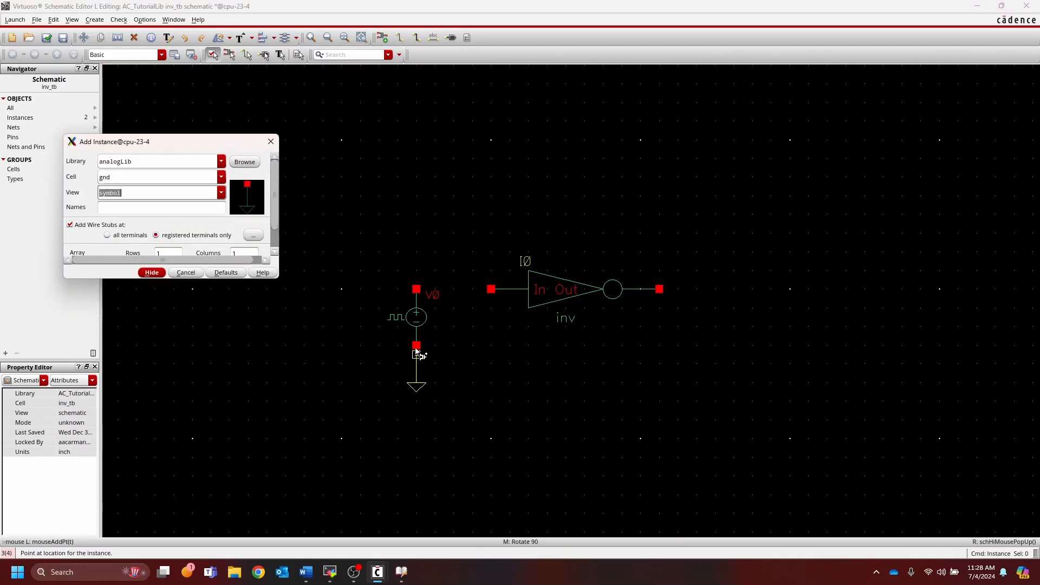
left_click(416, 351)
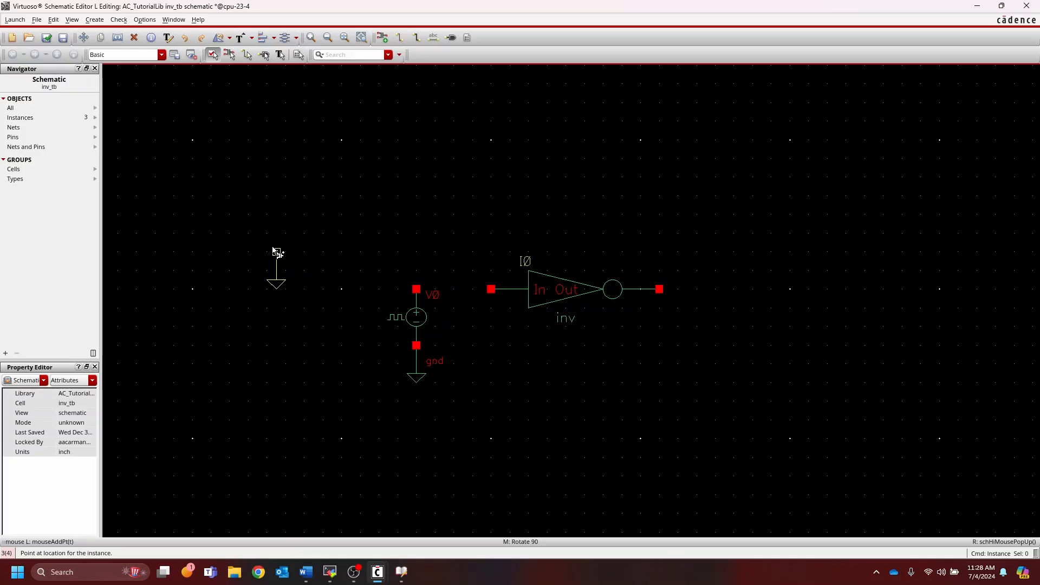
left_click(276, 252)
left_click(753, 351)
key("Escape")
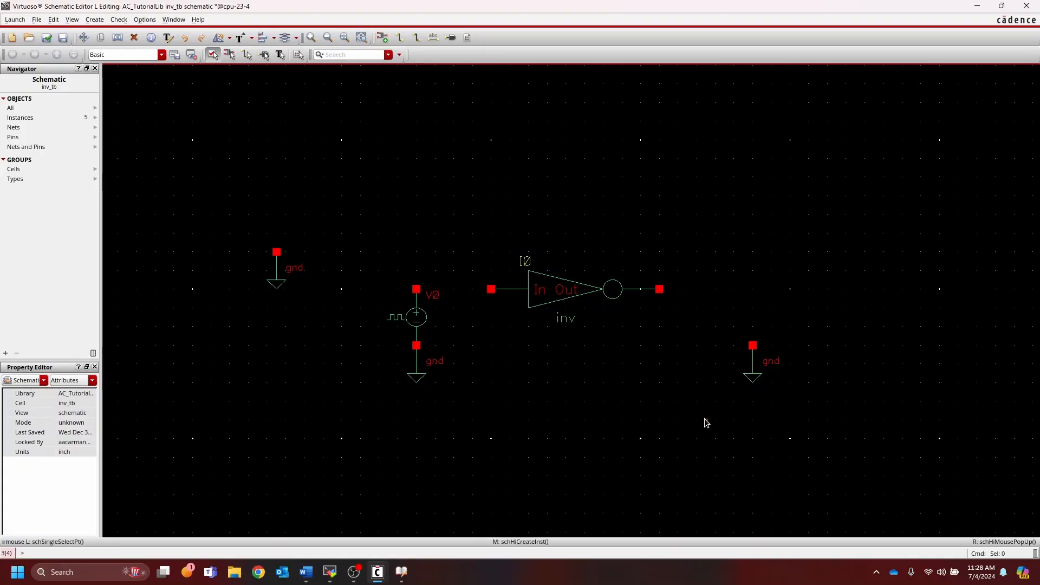
Step: Wire the pulse source's positive terminal to the inverter's In pin
key("w")
left_click(416, 289)
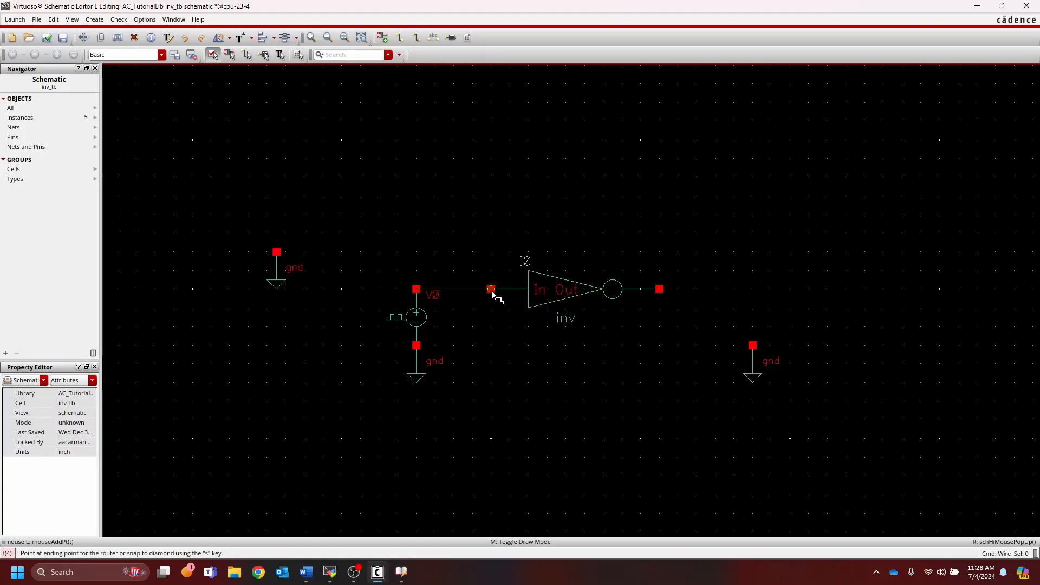
left_click(491, 290)
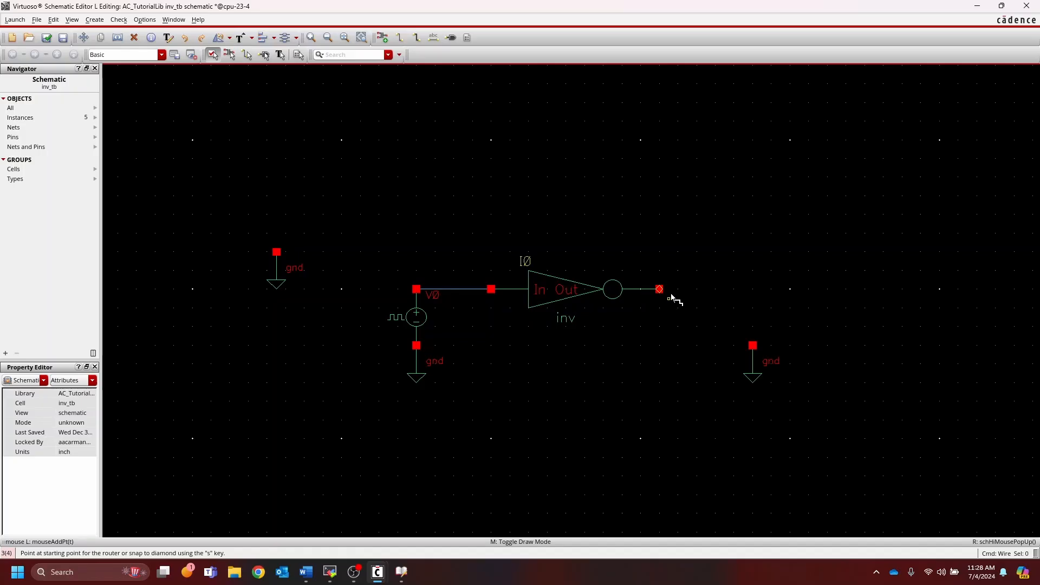
key("Escape")
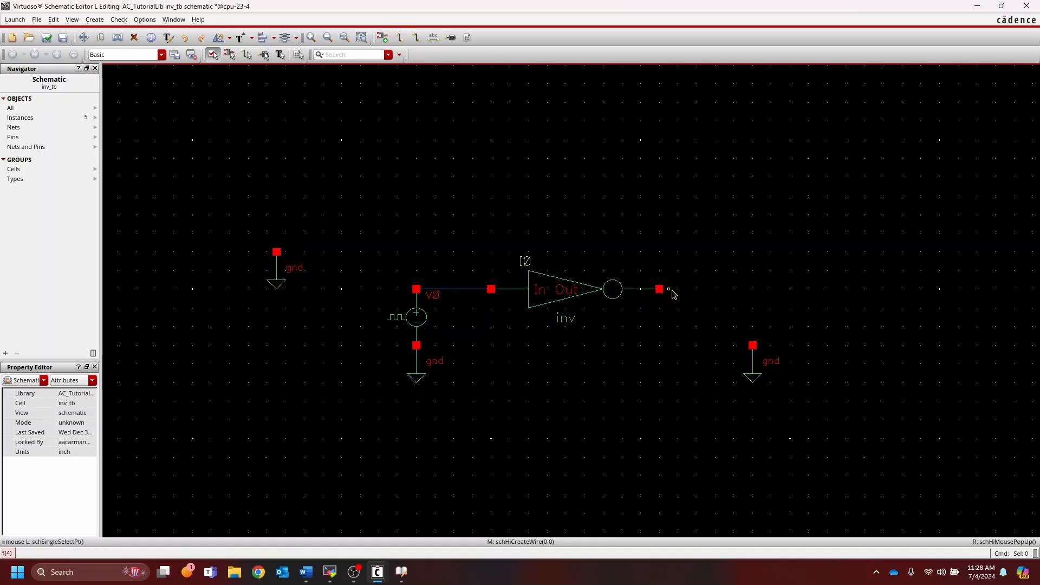
Step: Place a cap instance from analogLib on the ground at the output side, with its upper terminal level with the Out pin
key("i")
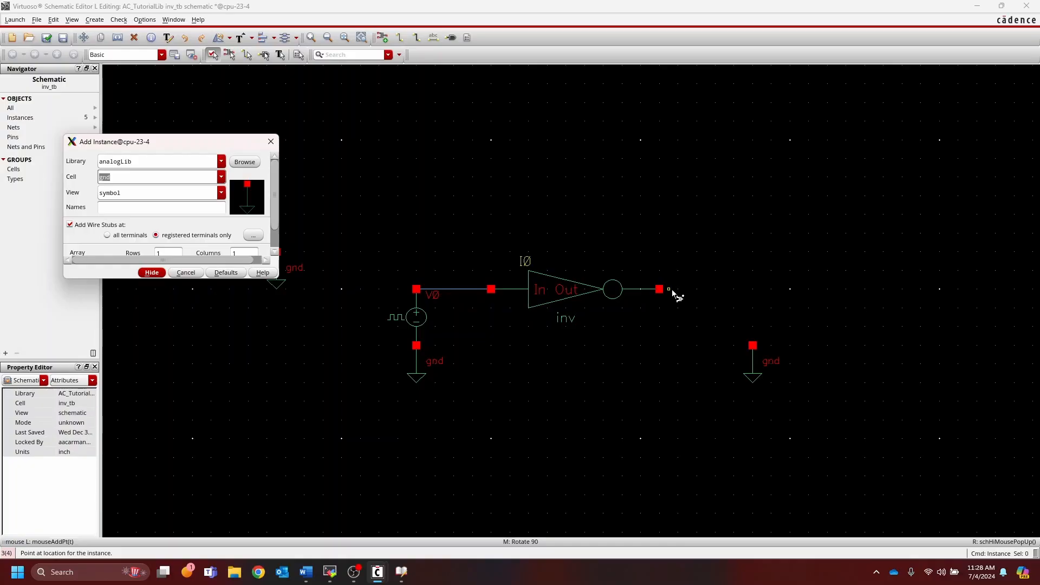
key("shift+Tab")
key("Tab")
type("cap")
key("Tab")
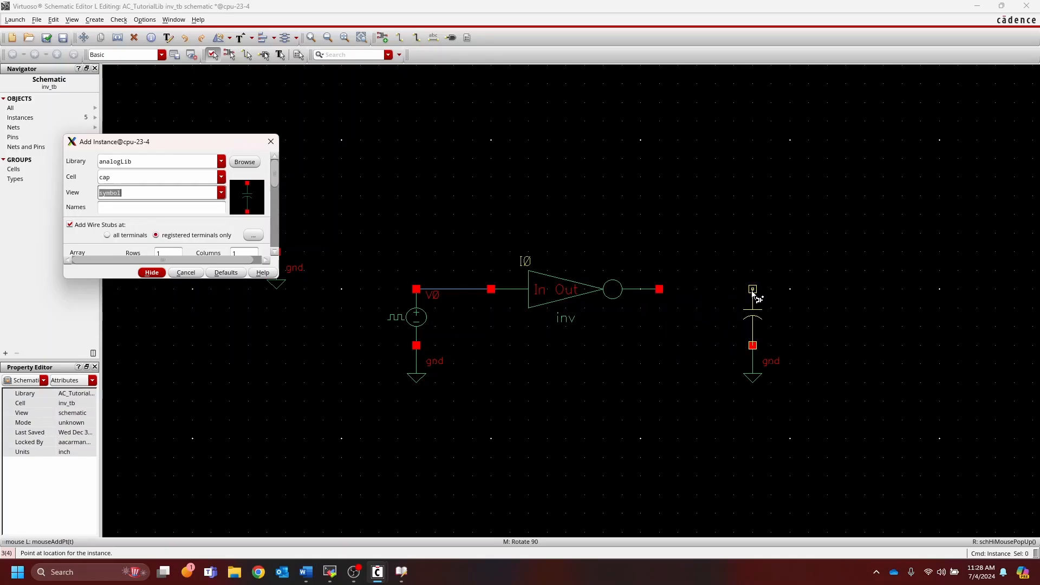
left_click(752, 291)
key("Escape")
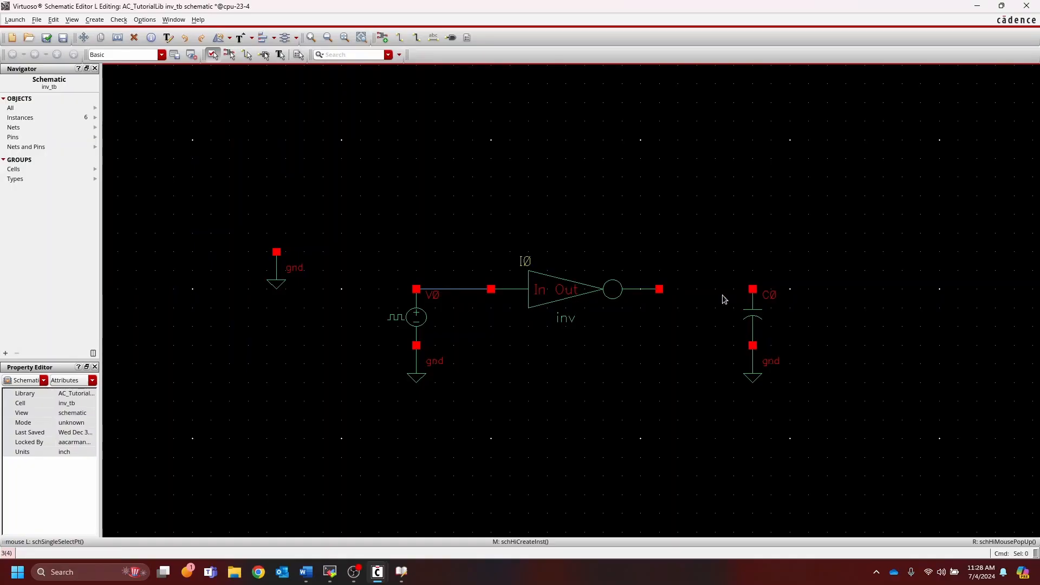
Step: Wire the capacitor's upper terminal to the inverter's Out pin
key("w")
left_click(753, 289)
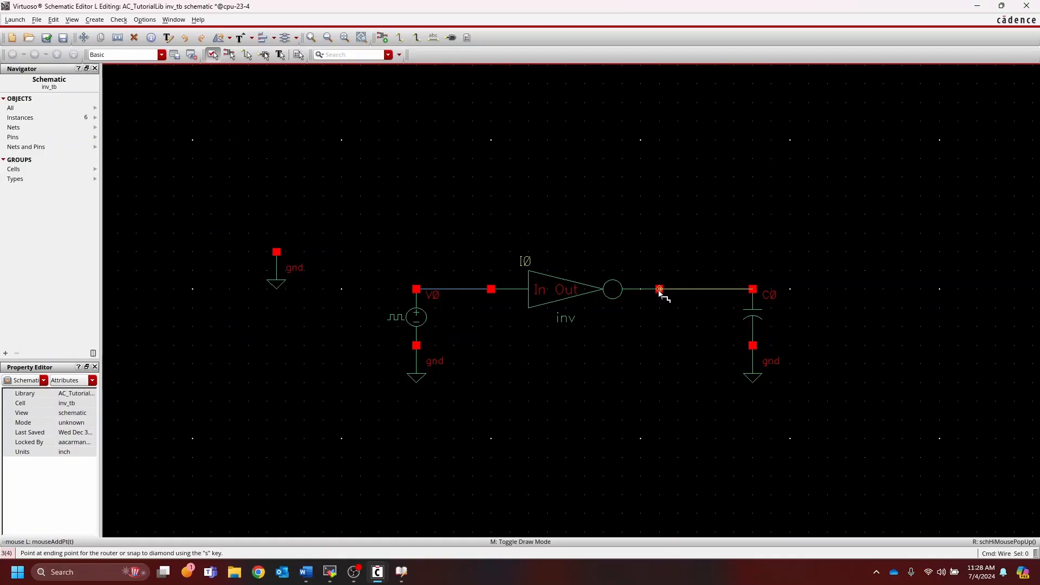
left_click(659, 289)
key("Escape")
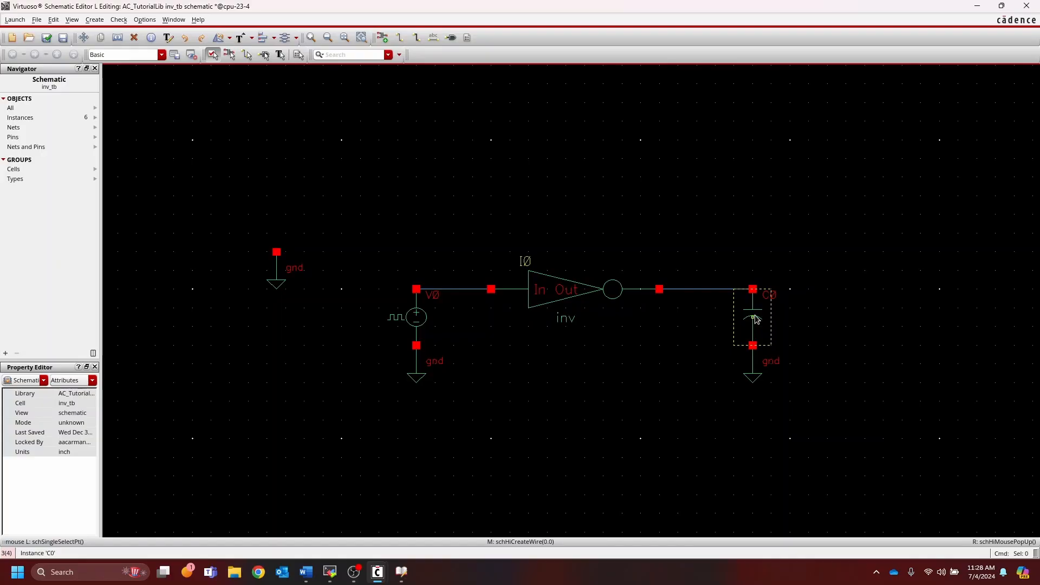
Step: Set the load capacitor's capacitance to 1f
left_click(756, 320)
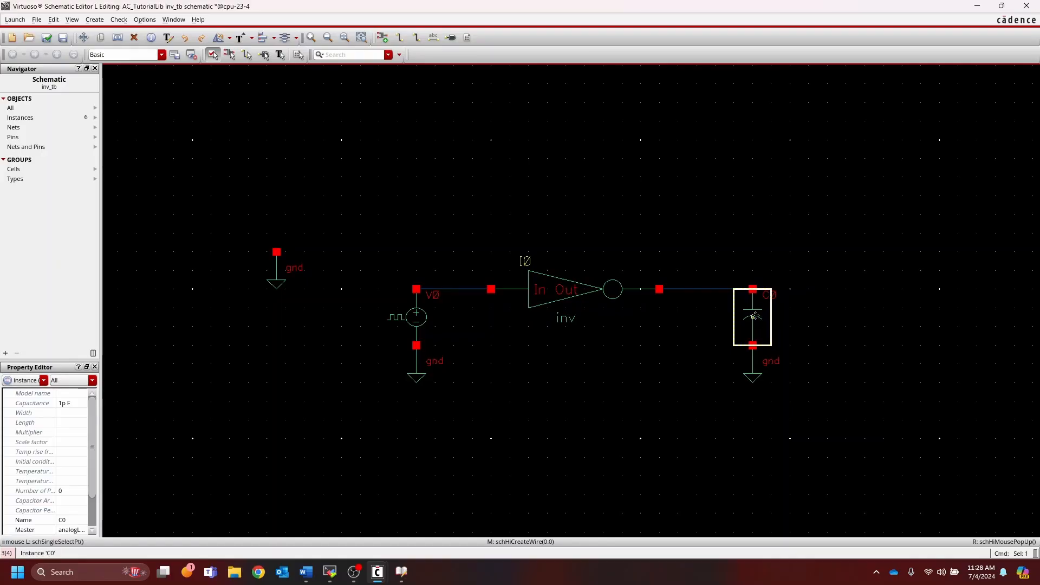
key("q")
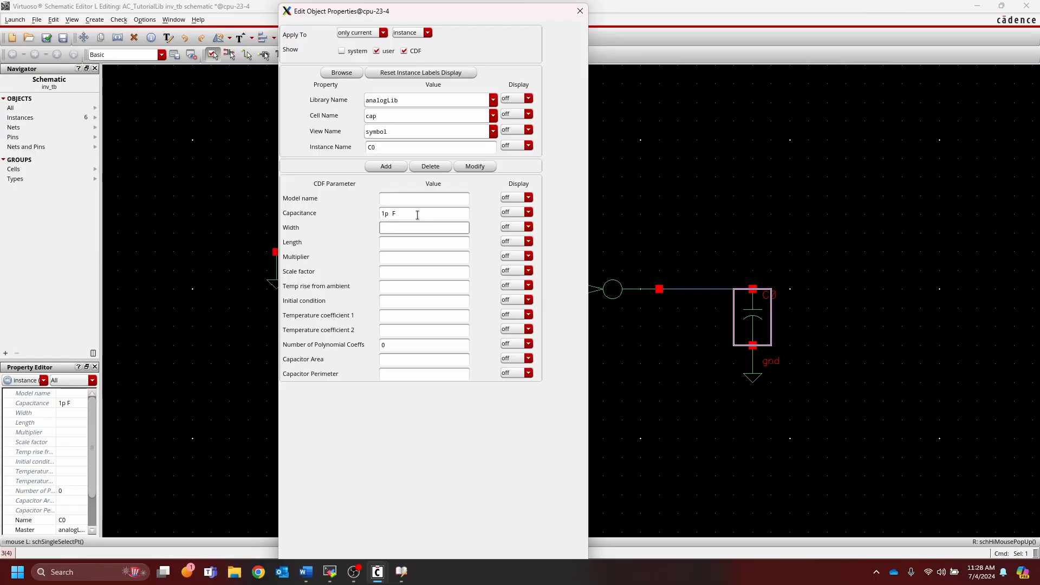
left_click_drag(415, 215, 364, 216)
type("1f")
key("Tab")
key("Return")
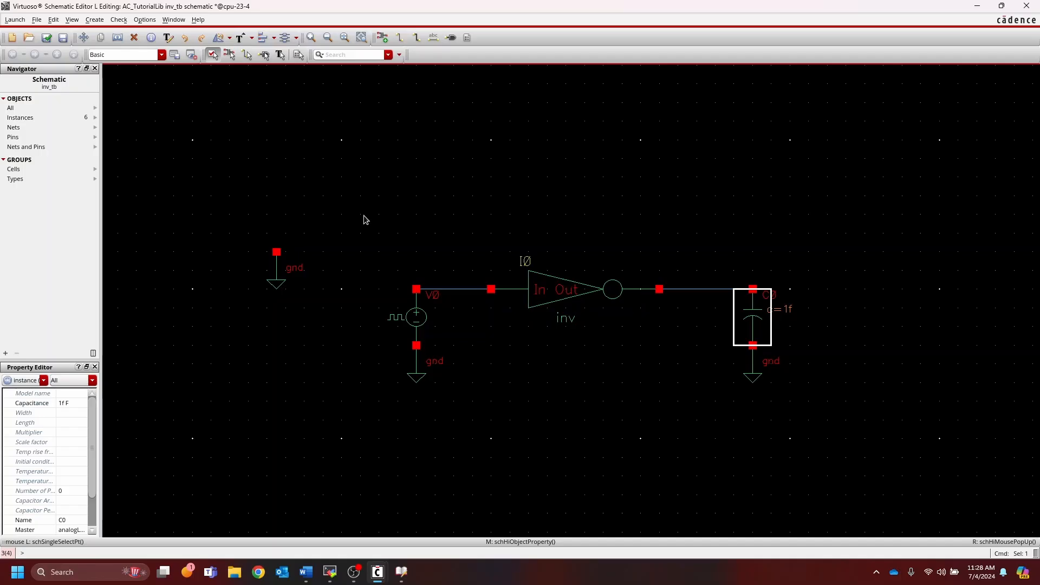
left_click(605, 347)
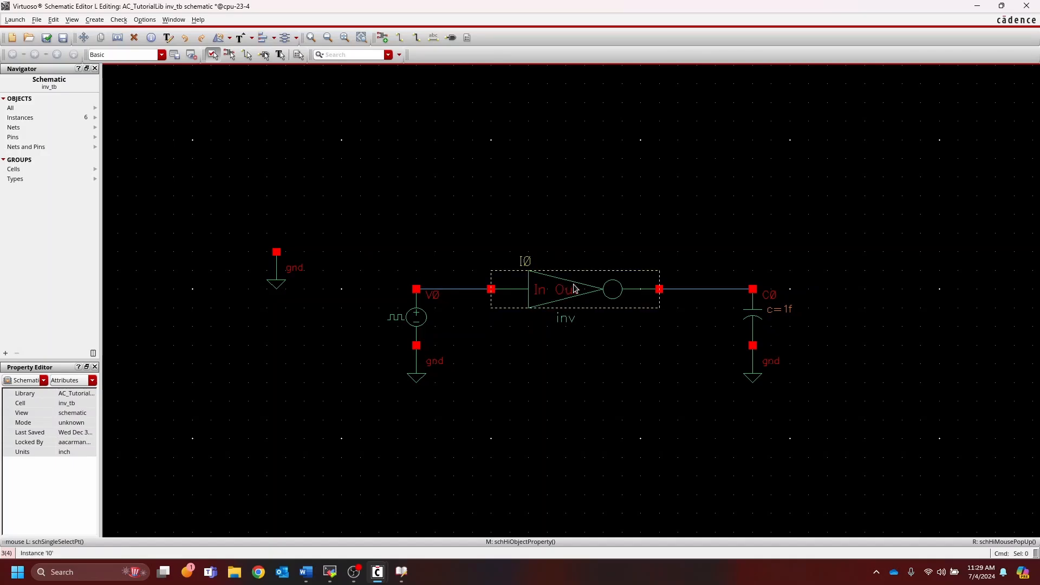
Step: Descend into the inverter instance's schematic view for reading, opened in the current tab
left_click(588, 291)
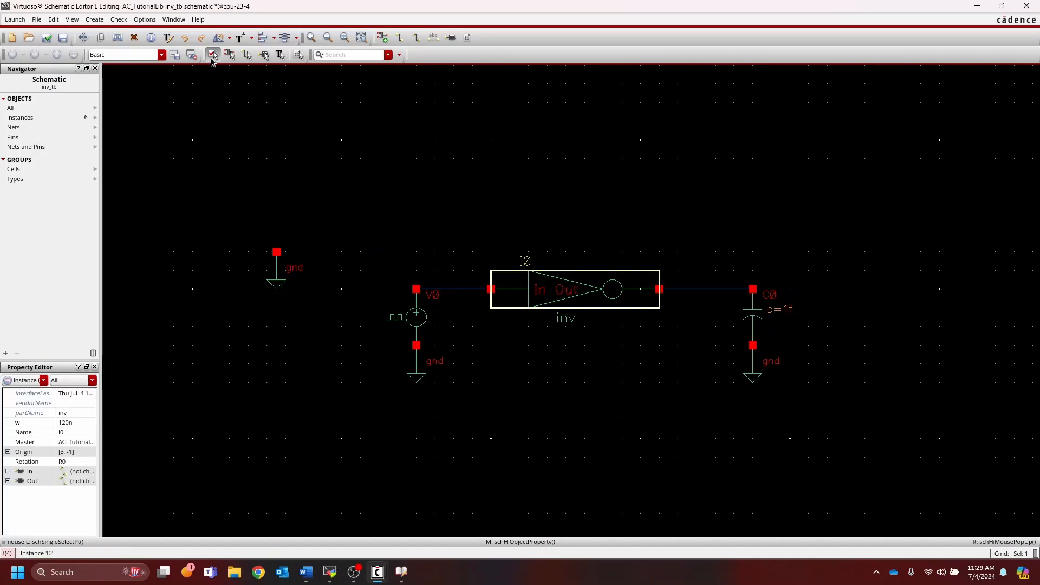
left_click(73, 22)
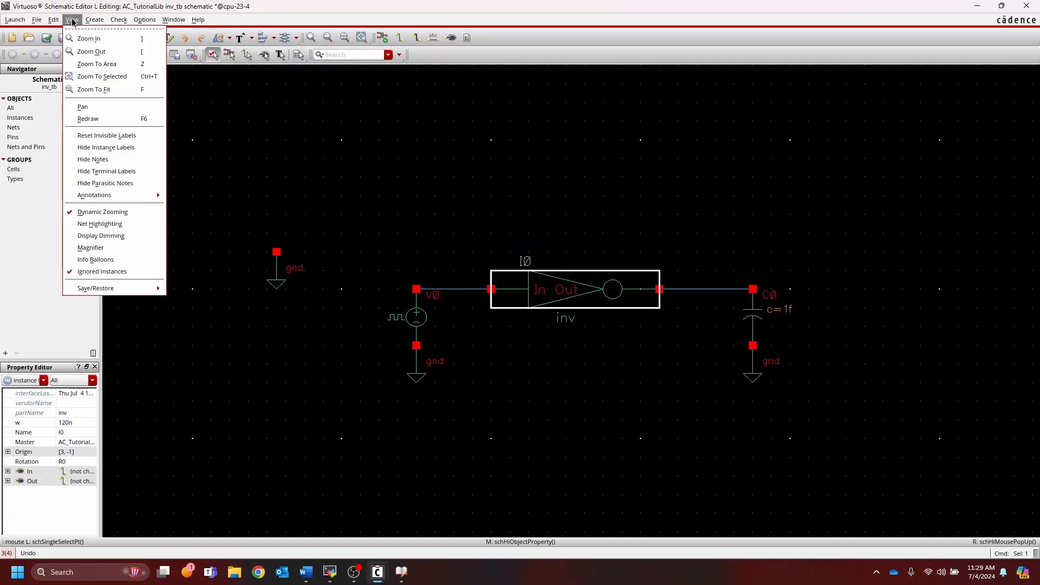
left_click(54, 22)
left_click(52, 22)
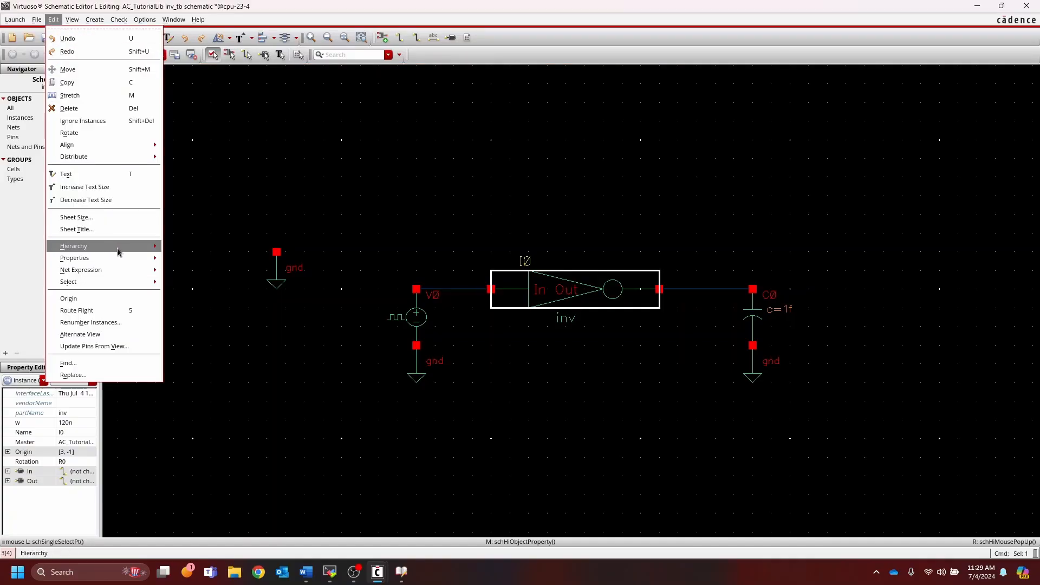
mouse_move(117, 248)
left_click(590, 334)
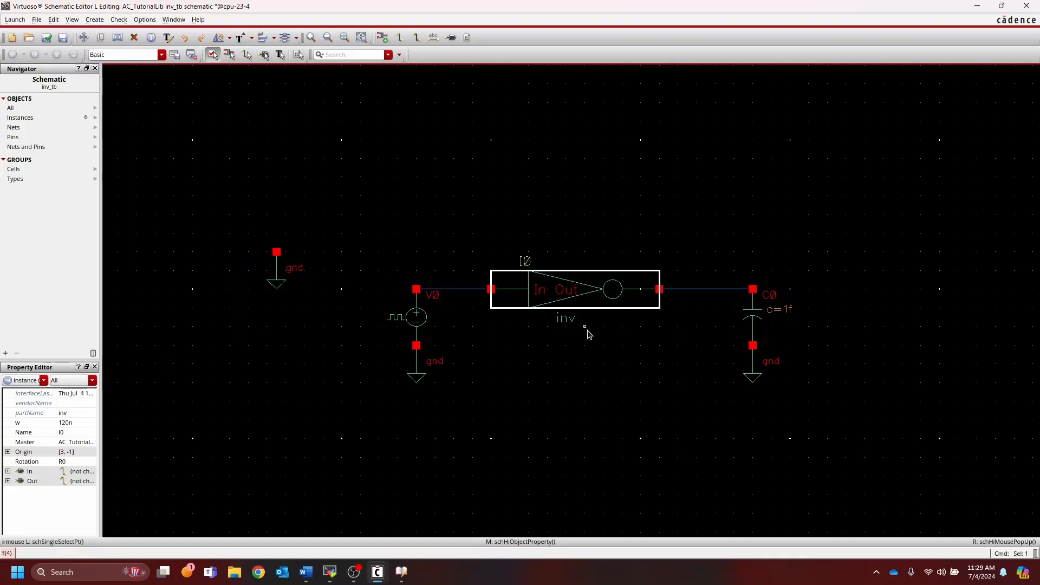
key("e")
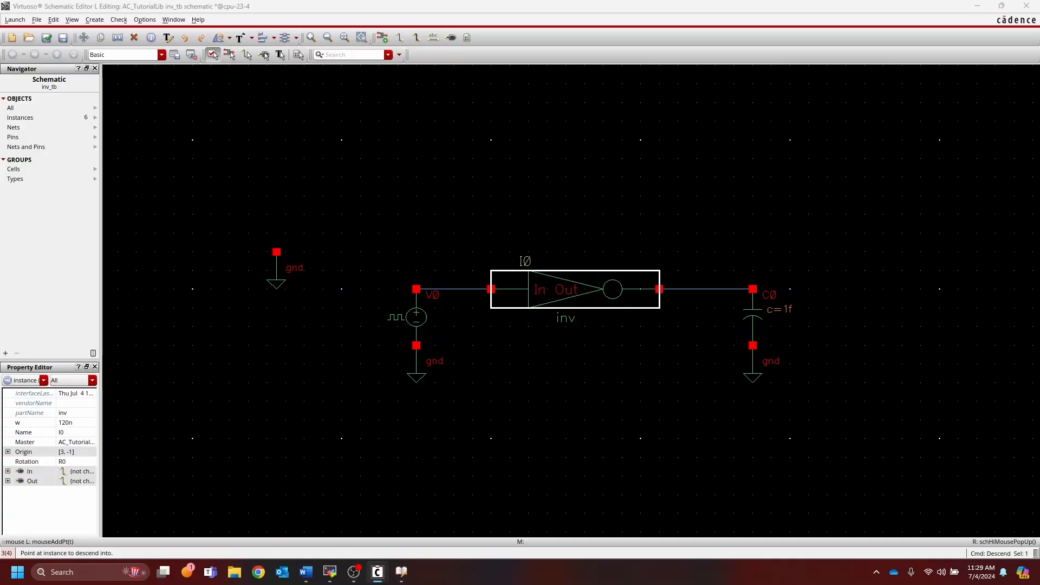
left_click_drag(629, 164, 613, 143)
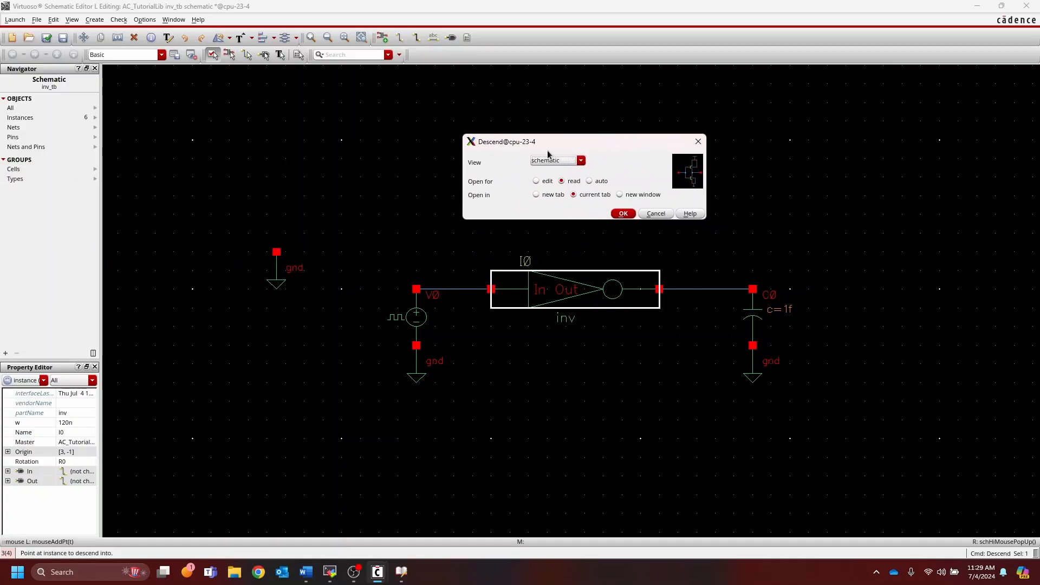
left_click(623, 213)
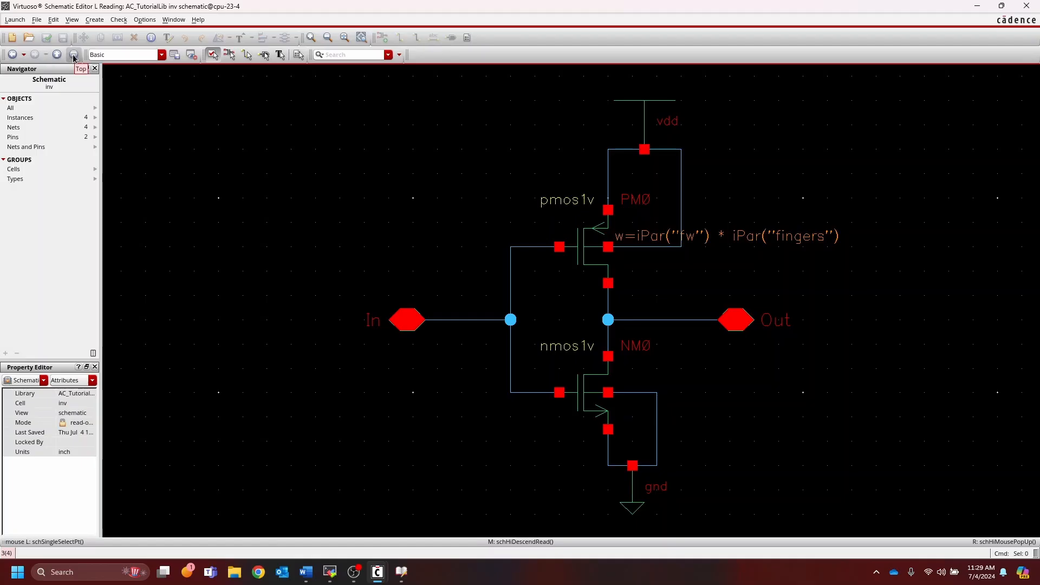
Step: Return from the inverter's internal schematic to the inv_tb testbench
left_click(53, 20)
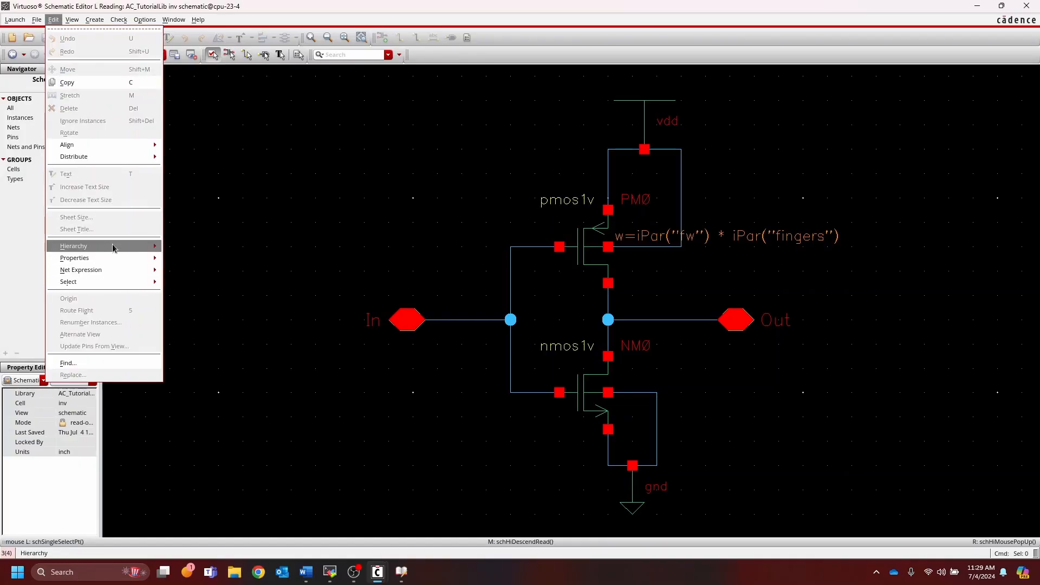
mouse_move(114, 247)
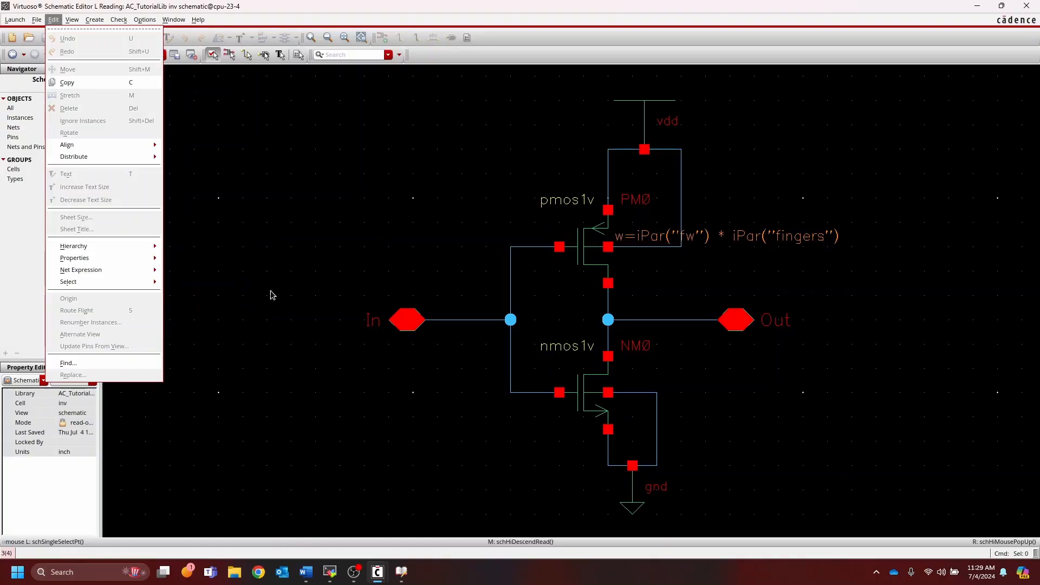
left_click(360, 266)
key("ctrl+e")
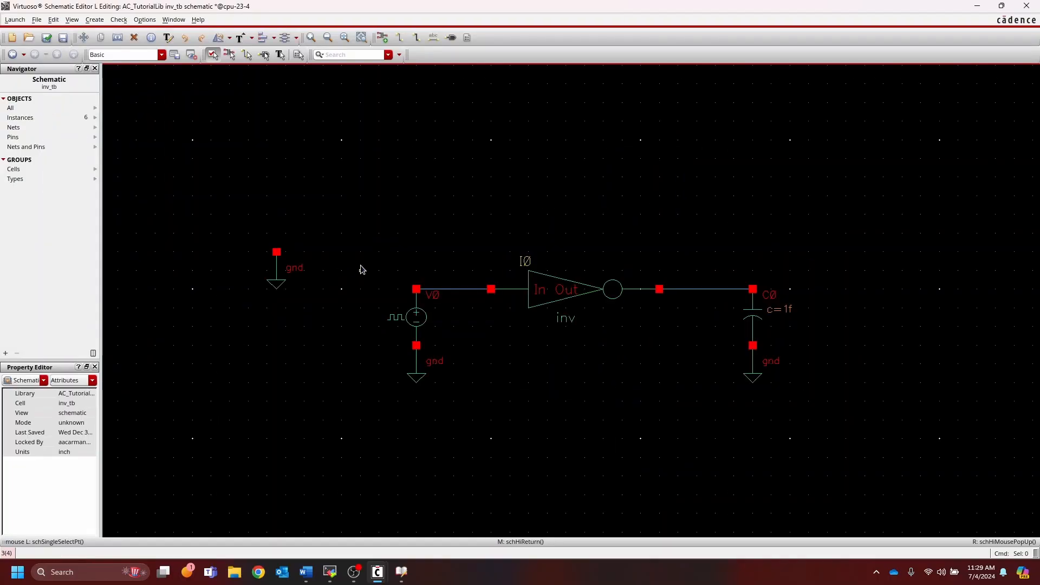
Step: Place a vdc source from analogLib on the free-standing ground, with its negative terminal on the gnd pin
key("i")
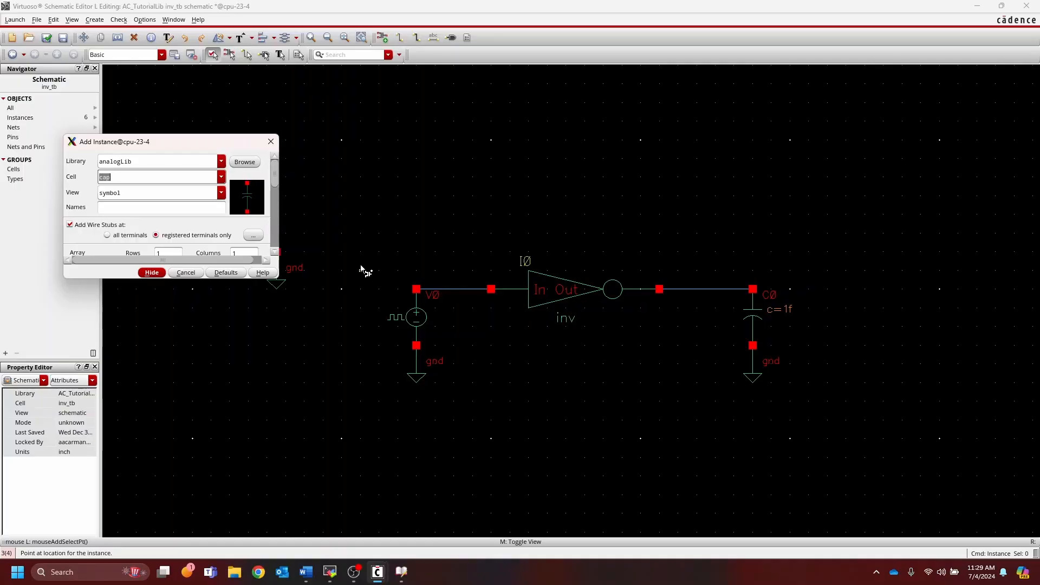
key("Tab")
type("vdc")
key("Tab")
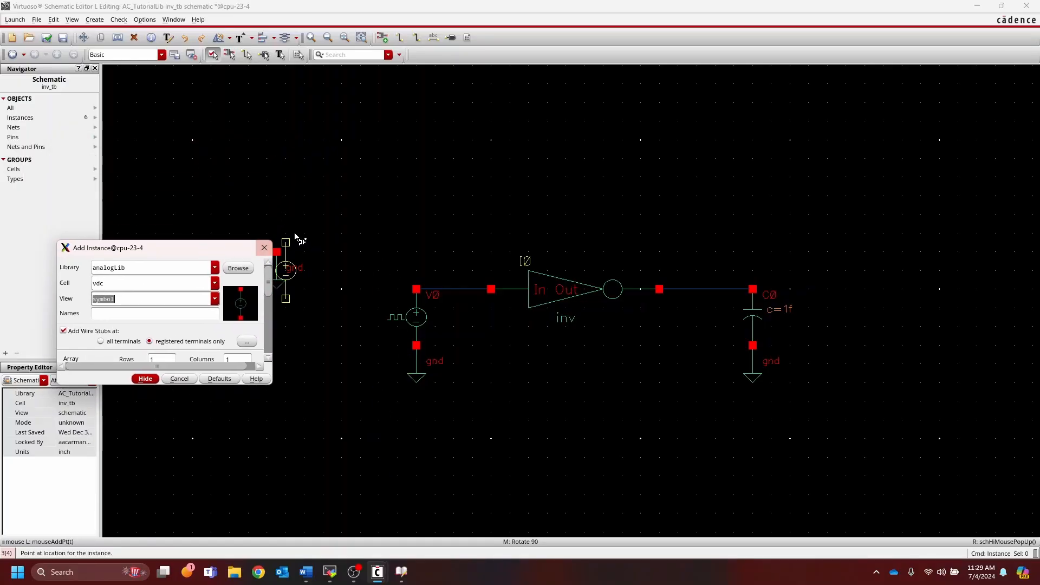
left_click(276, 195)
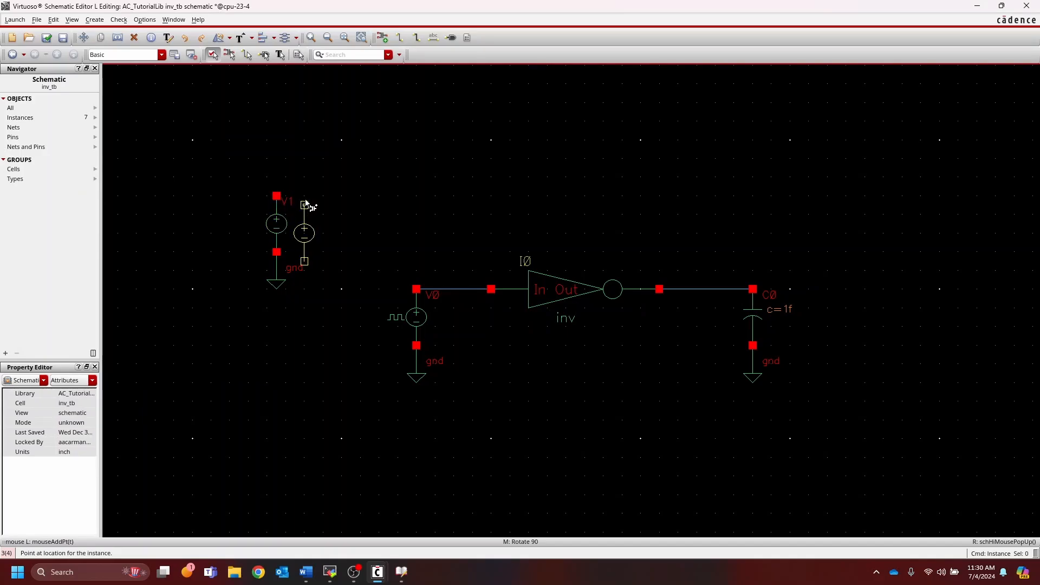
Step: Place a vdd symbol from analogLib on the positive terminal of the DC source
key("i")
key("shift+Tab")
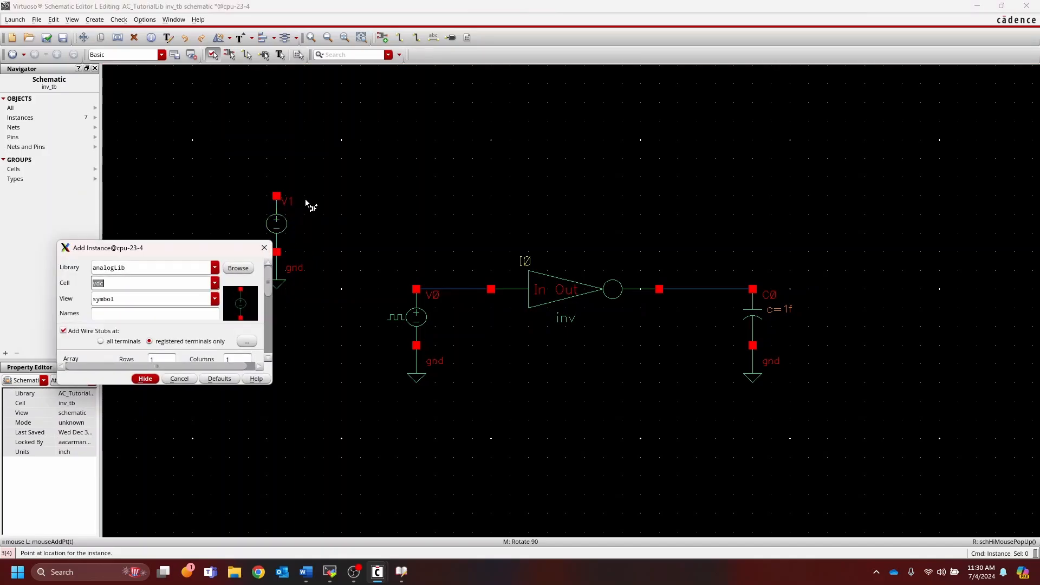
type("vdd")
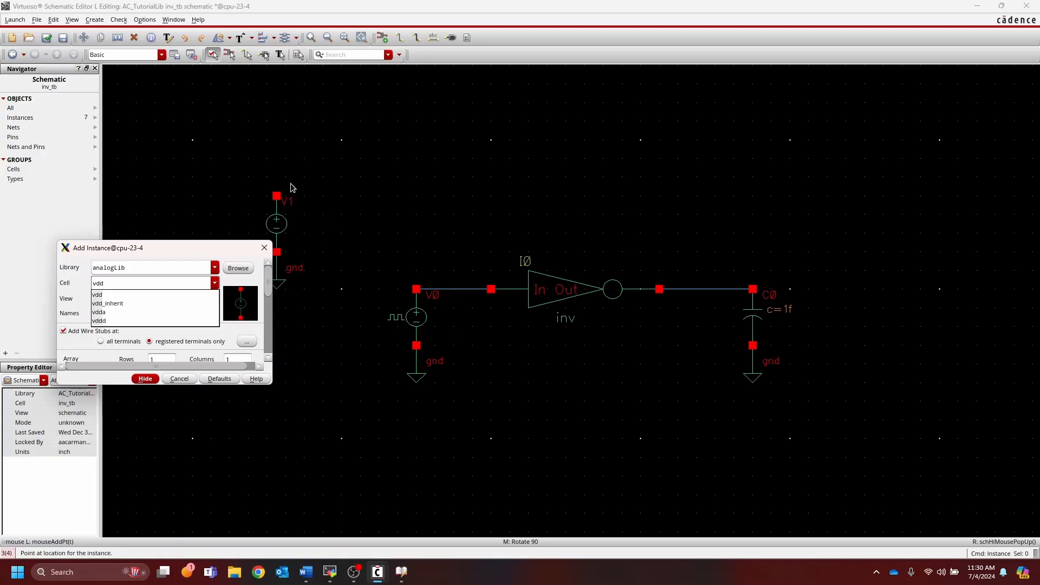
key("Return")
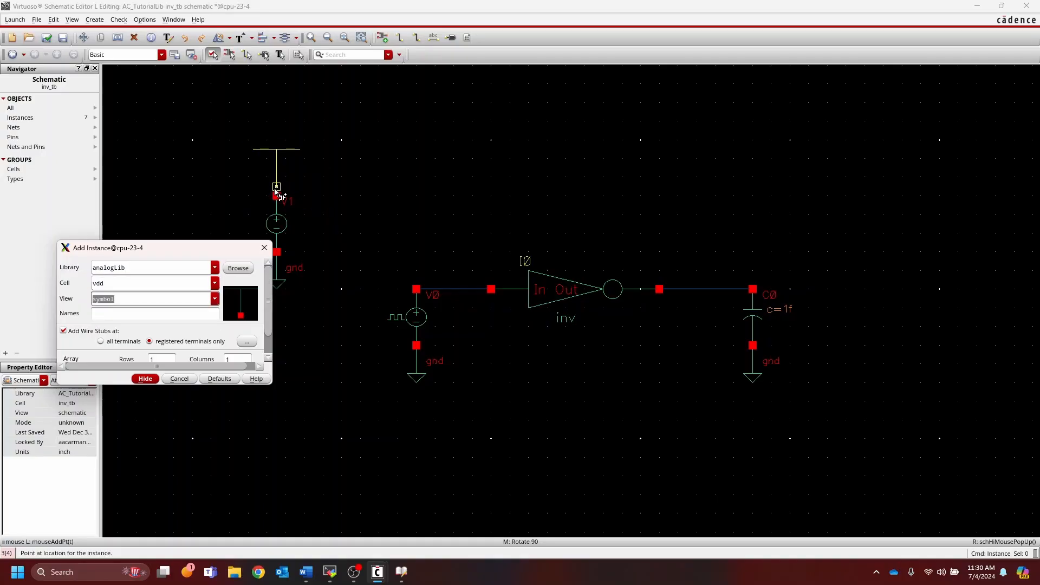
left_click(276, 196)
key("Escape")
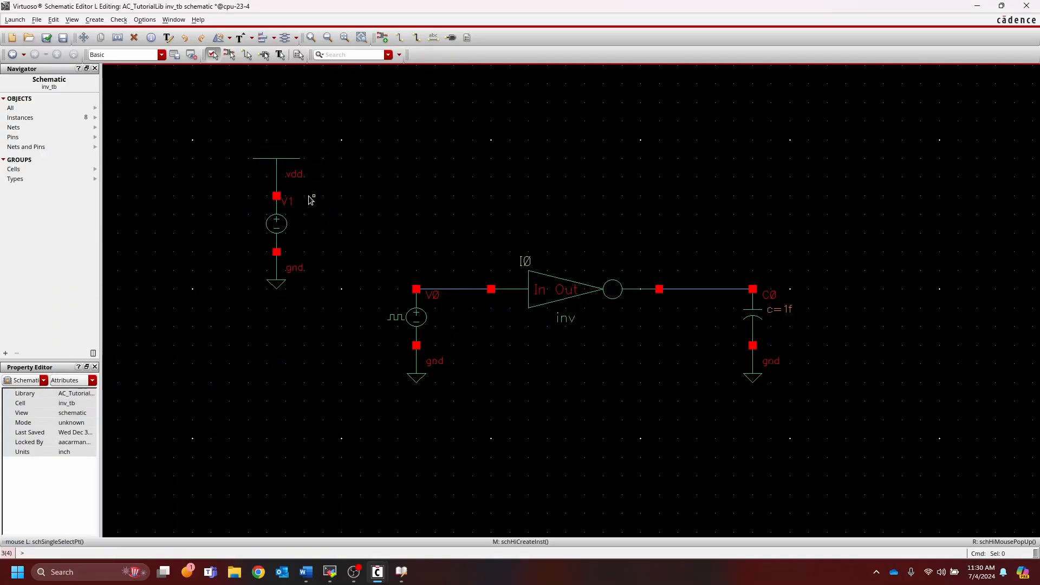
Step: Set the vdc source's DC voltage to the variable vdd
left_click(278, 225)
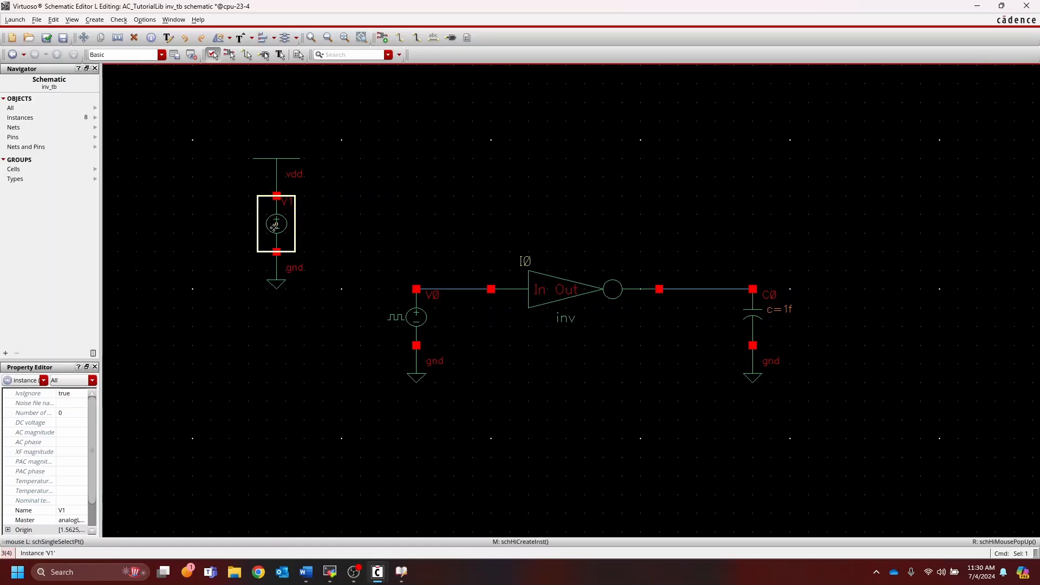
key("q")
left_click(438, 259)
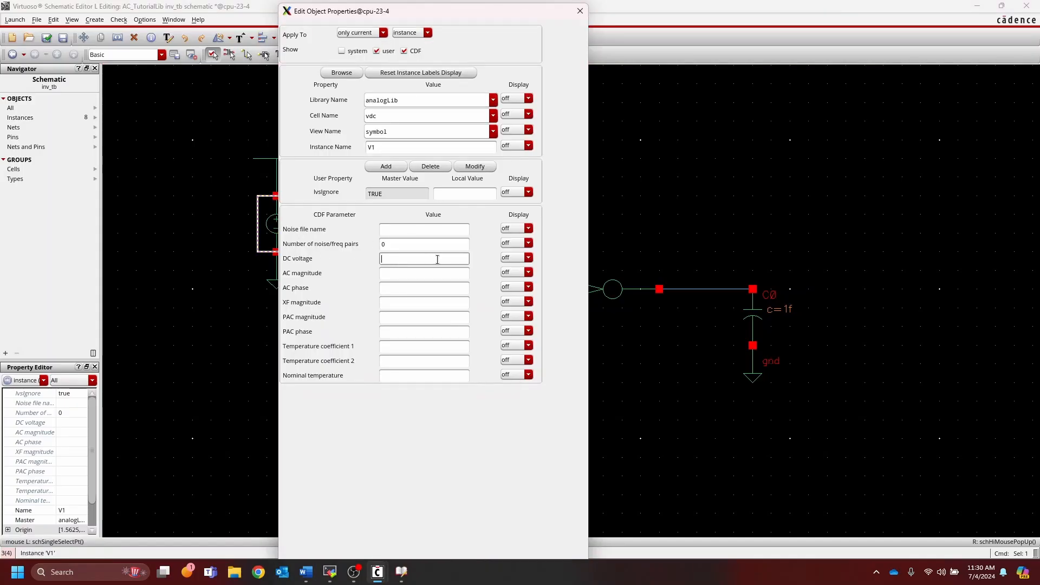
type("vdd")
key("Return")
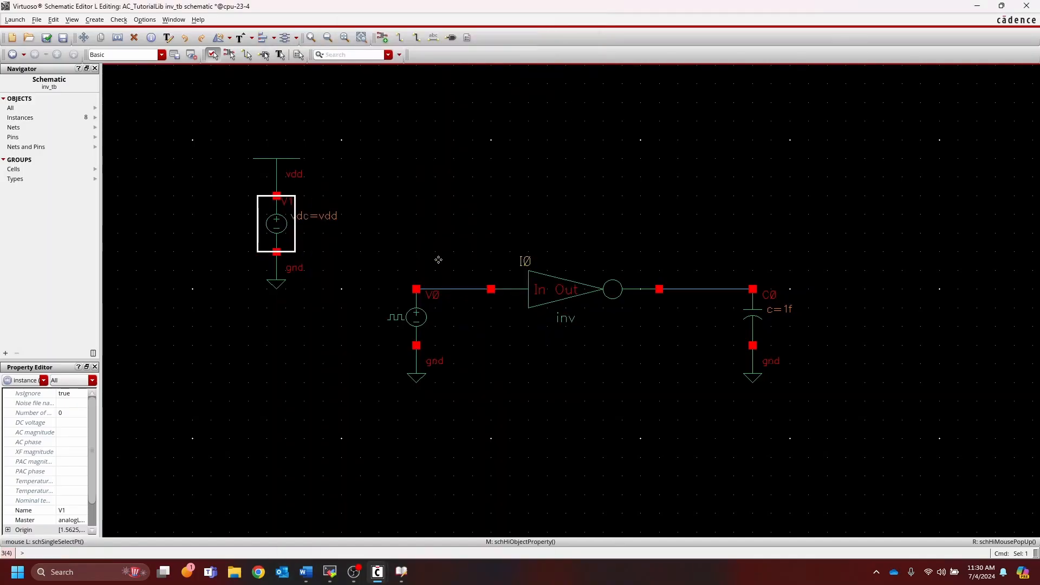
left_click(439, 236)
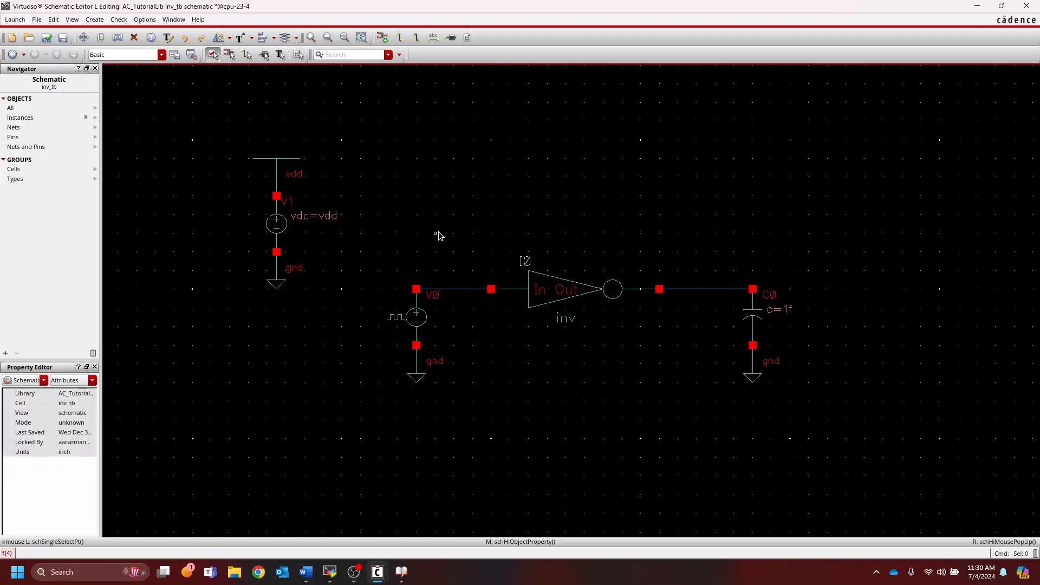
Step: Open the properties of the pulse source at the inverter's input and set its DC voltage to vin_dc
left_click(422, 325)
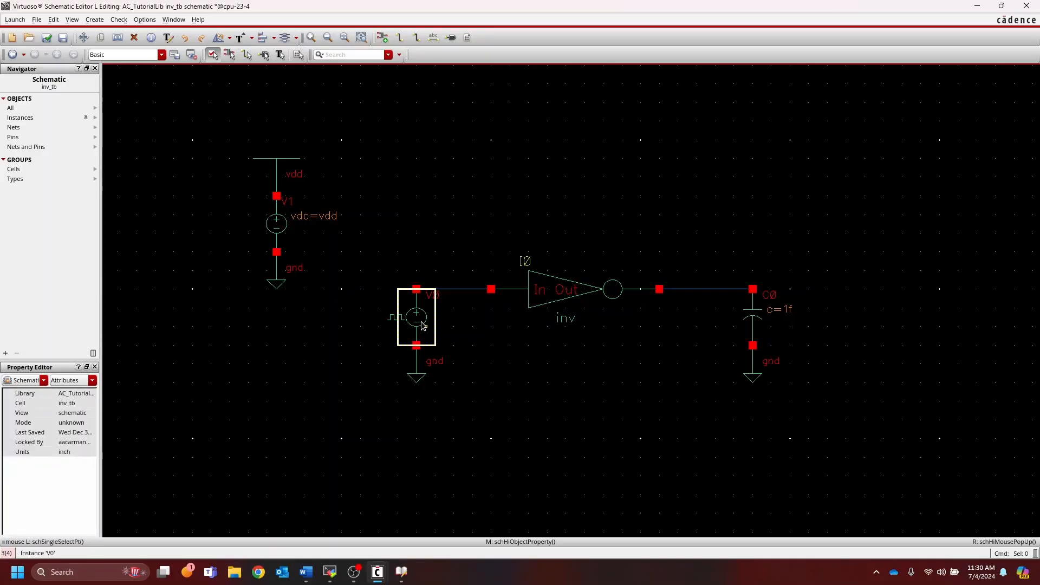
key("e")
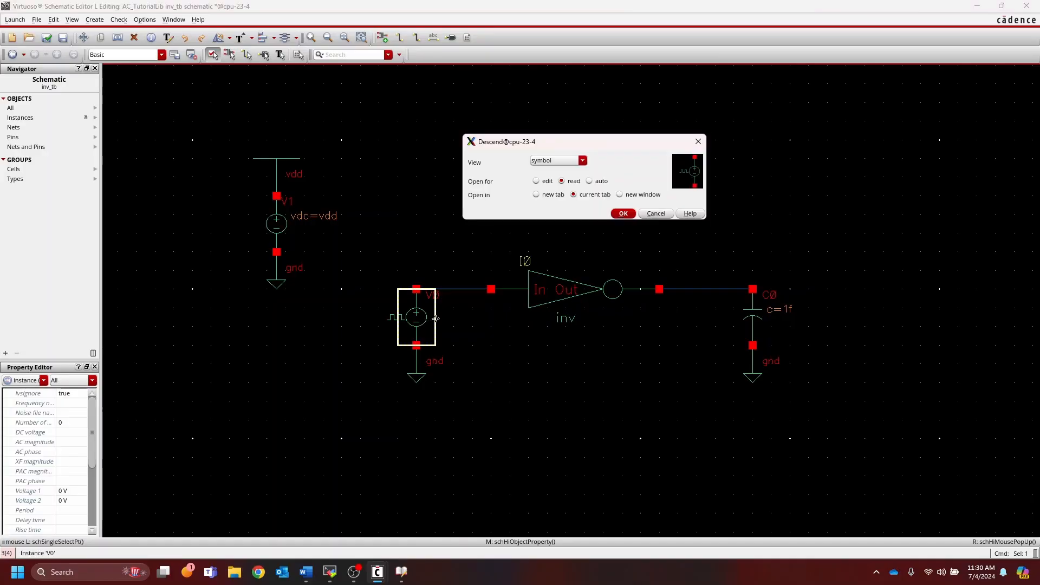
key("Escape")
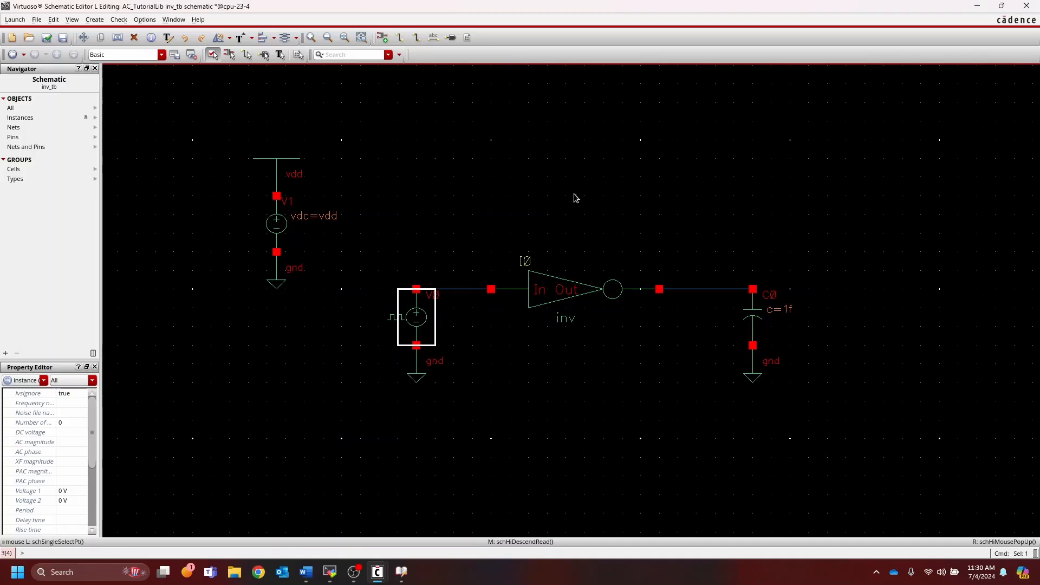
key("q")
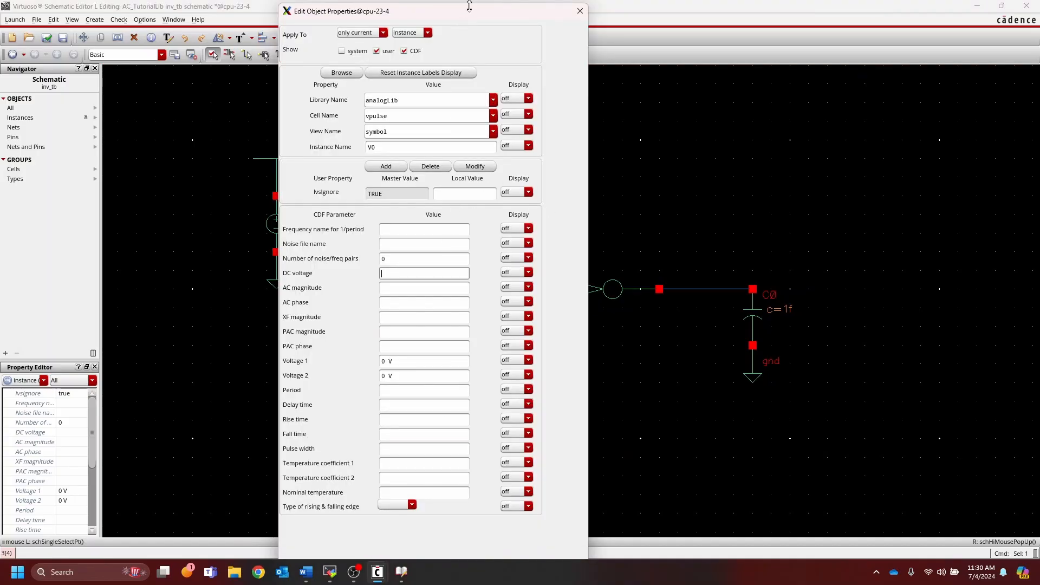
left_click_drag(465, 8, 562, 42)
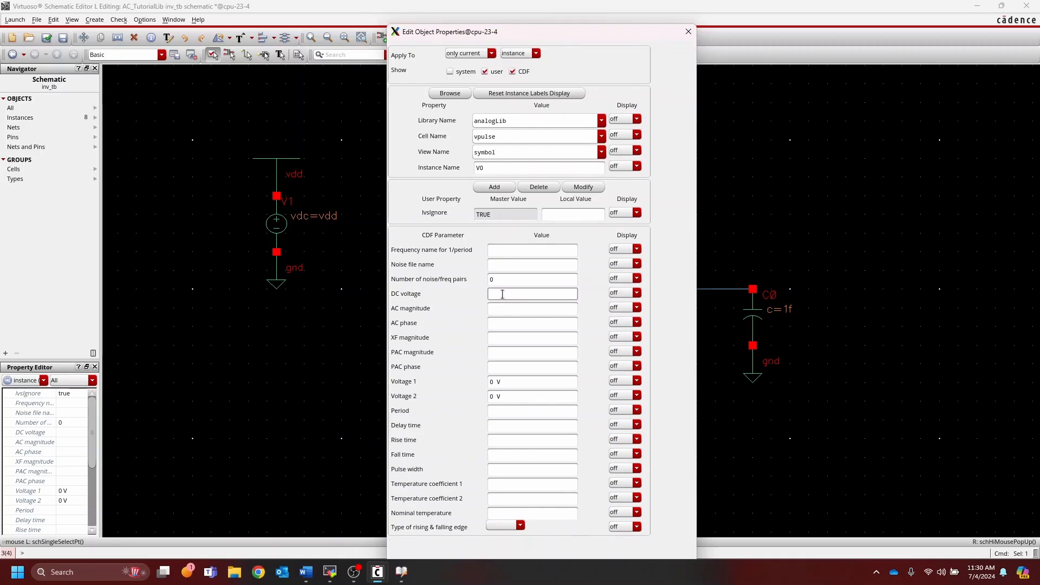
type("vin_dc")
key("Tab")
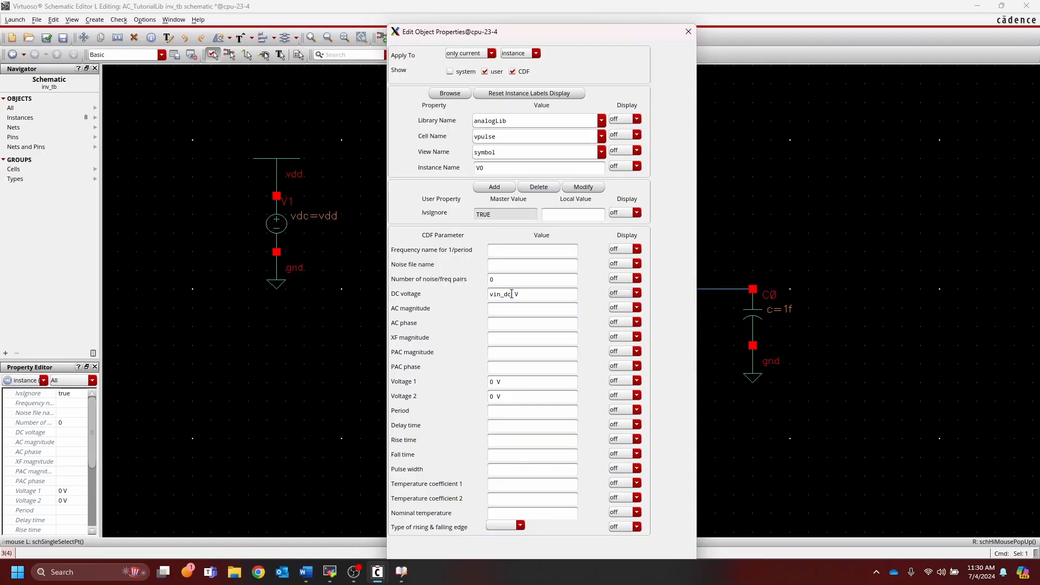
Step: Set the pulse source's Voltage 2 to vdd, its period to T and its delay time to T/2
left_click(492, 381)
left_click(493, 397)
left_click(547, 411)
key("Tab")
key("Tab")
Step: Set the pulse source's rise and fall times to Tr, enter its pulse width in terms of T, and apply the properties
type("100p")
key("Tab")
key("Tab")
key("shift+Tab")
key("shift+Tab")
key("shift+Tab")
type("Tr")
key("Tab")
key("Tab")
type("Tr")
key("Tab")
key("Tab")
type("T/")
key("Tab")
left_click(521, 525)
key("Return")
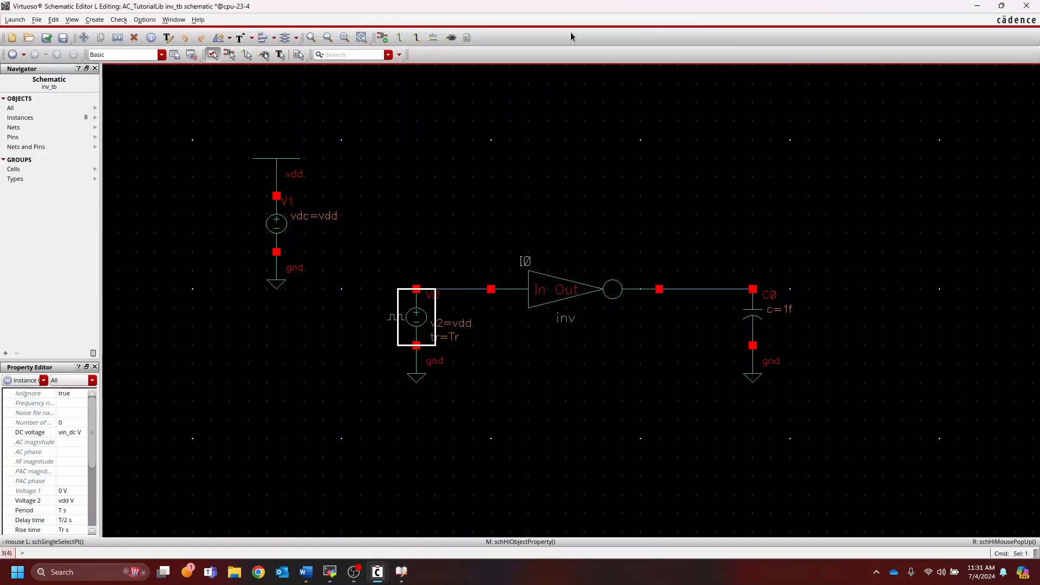
left_click(563, 340)
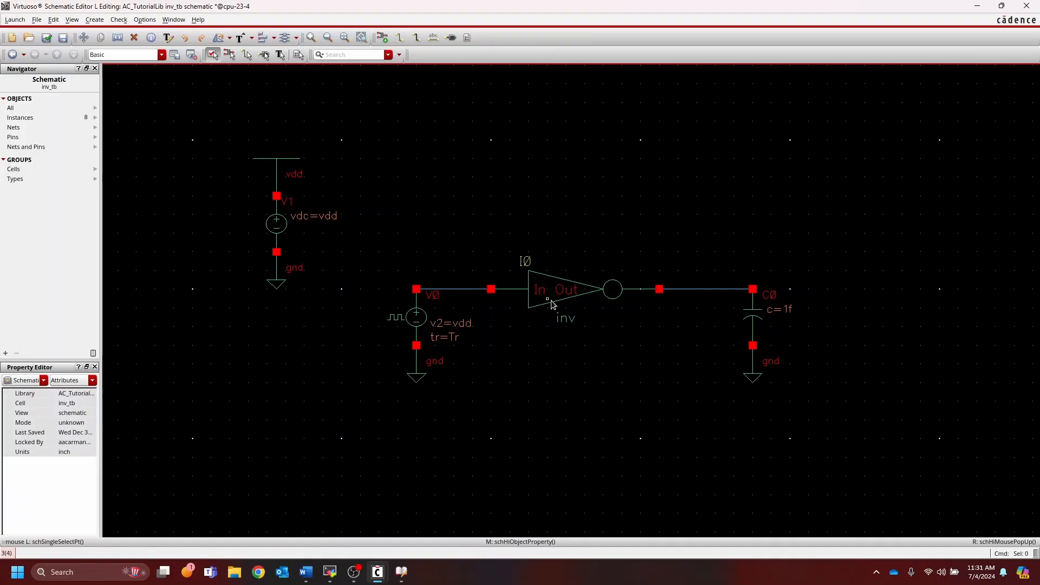
Step: Inspect the inverter instance's properties, including its w parameter, and close them without changing anything
left_click(572, 300)
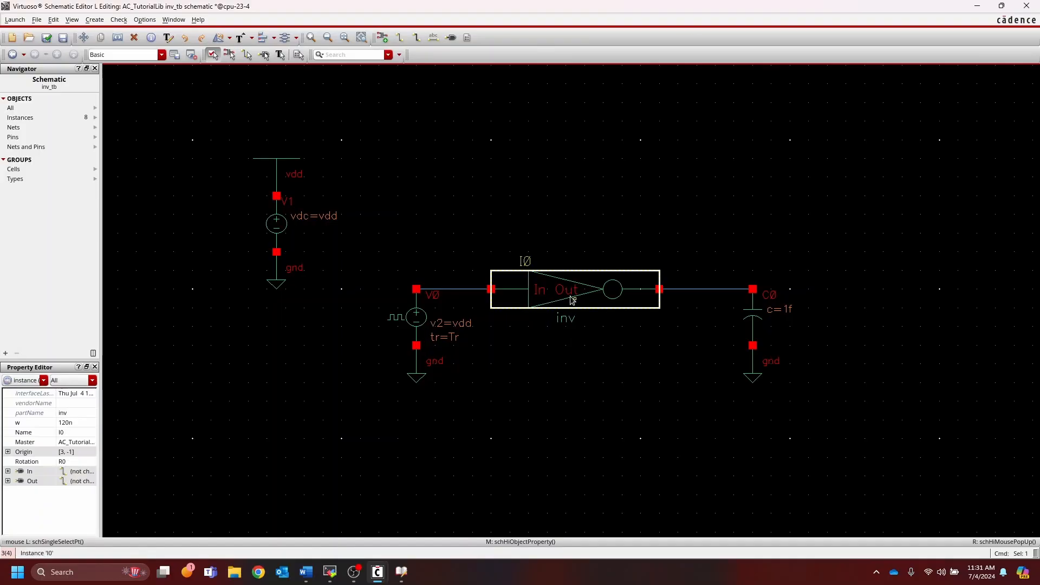
key("q")
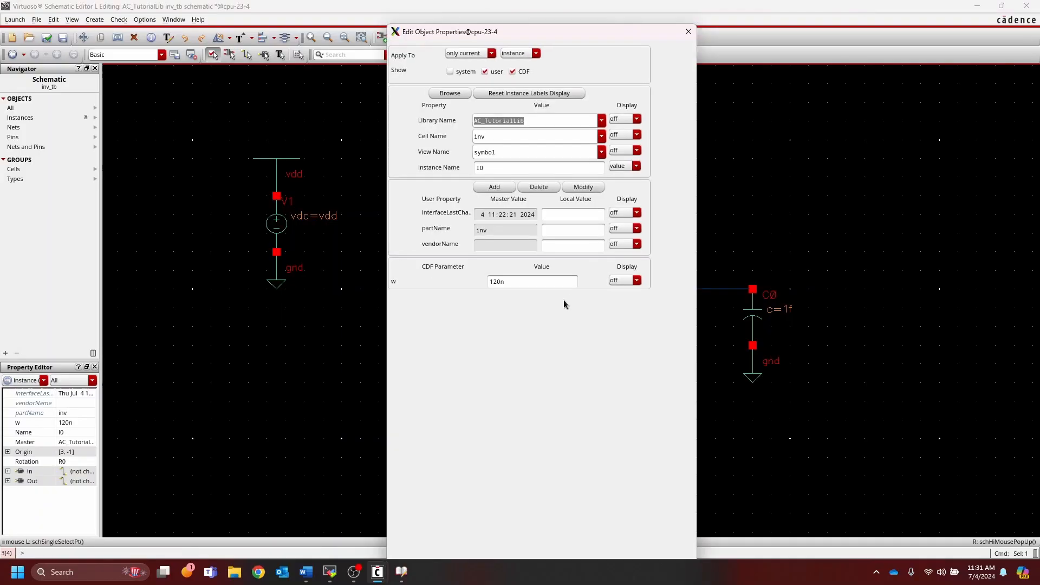
left_click(688, 32)
left_click(603, 173)
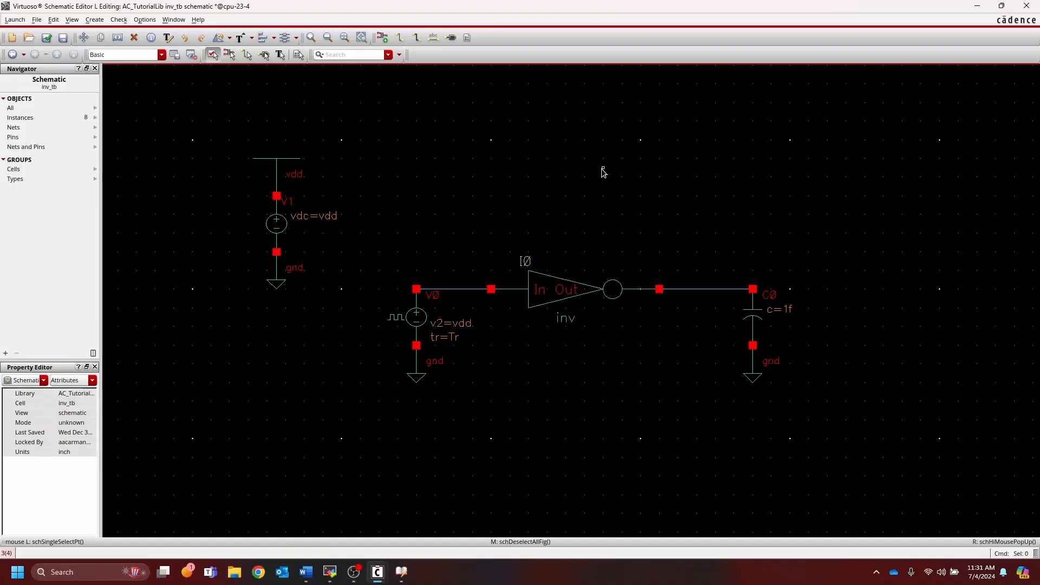
Step: Launch the ADE L simulation environment for the inv_tb schematic
left_click(16, 20)
left_click(29, 37)
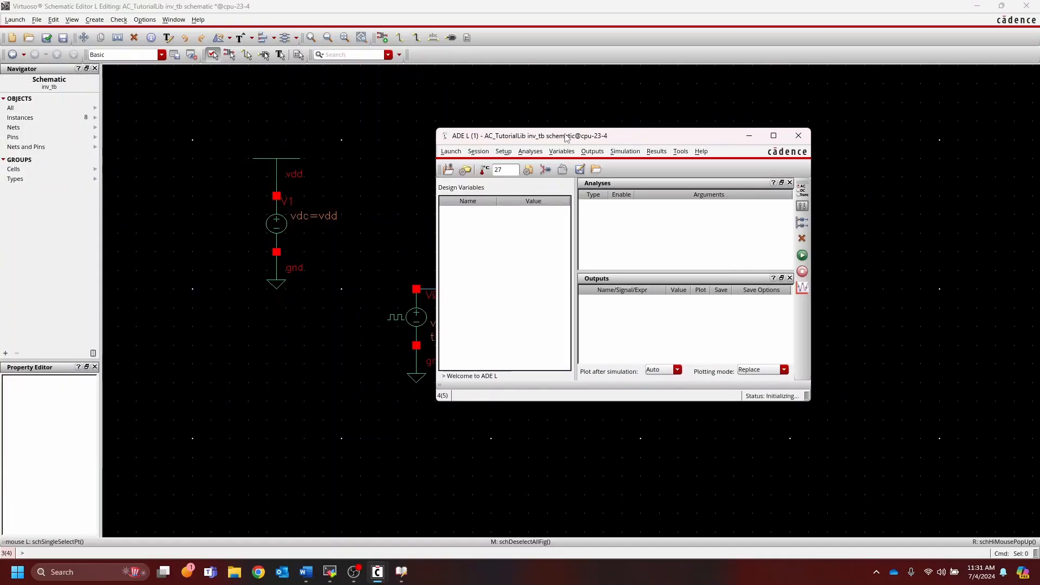
key("Return")
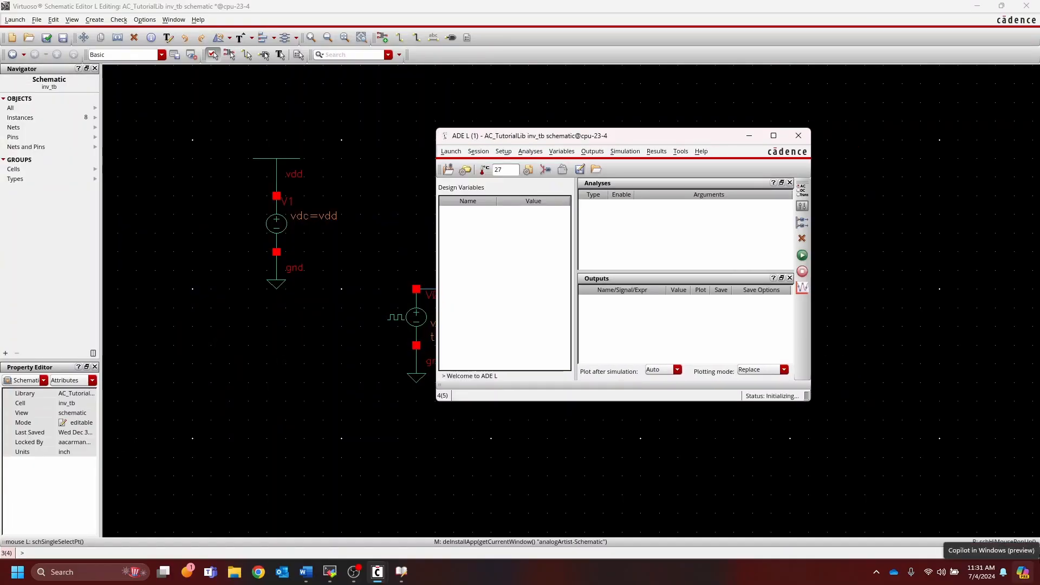
key("Return")
key("Return")
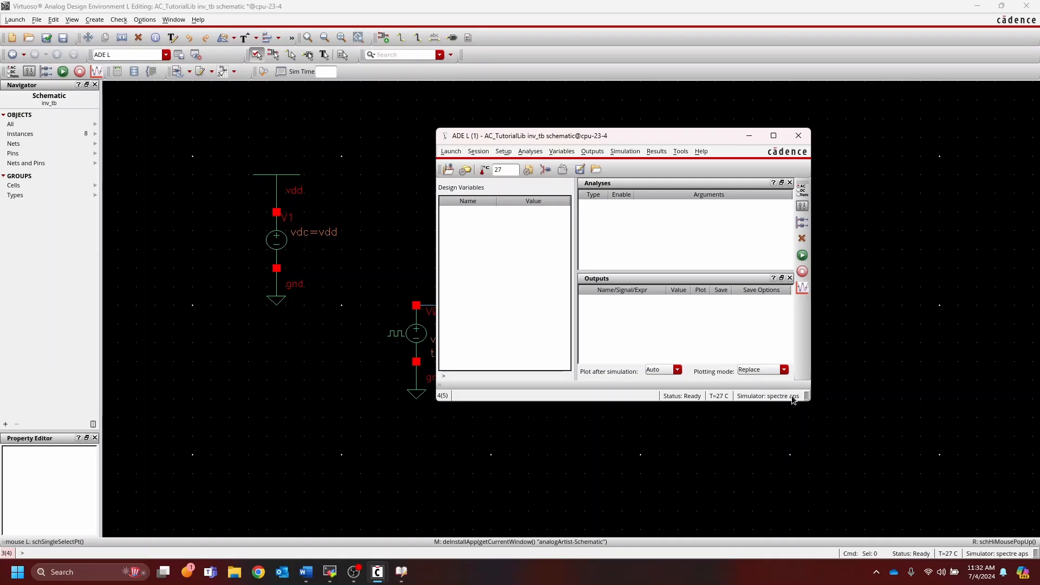
Step: Choose the section for the gpdk045.scs model file in the model library setup and accept the setup
left_click(504, 151)
left_click(516, 207)
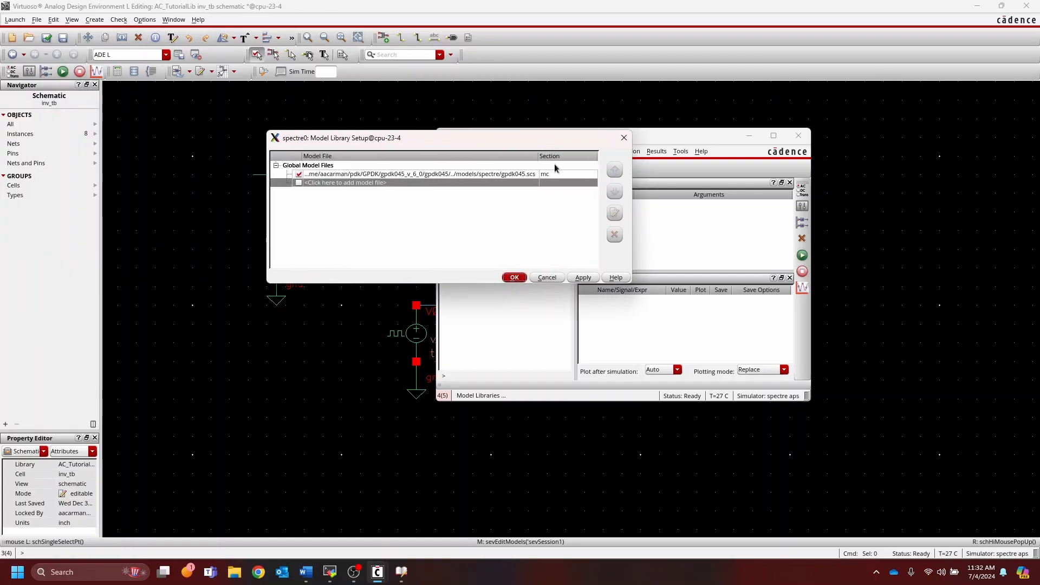
left_click(558, 173)
left_click(591, 173)
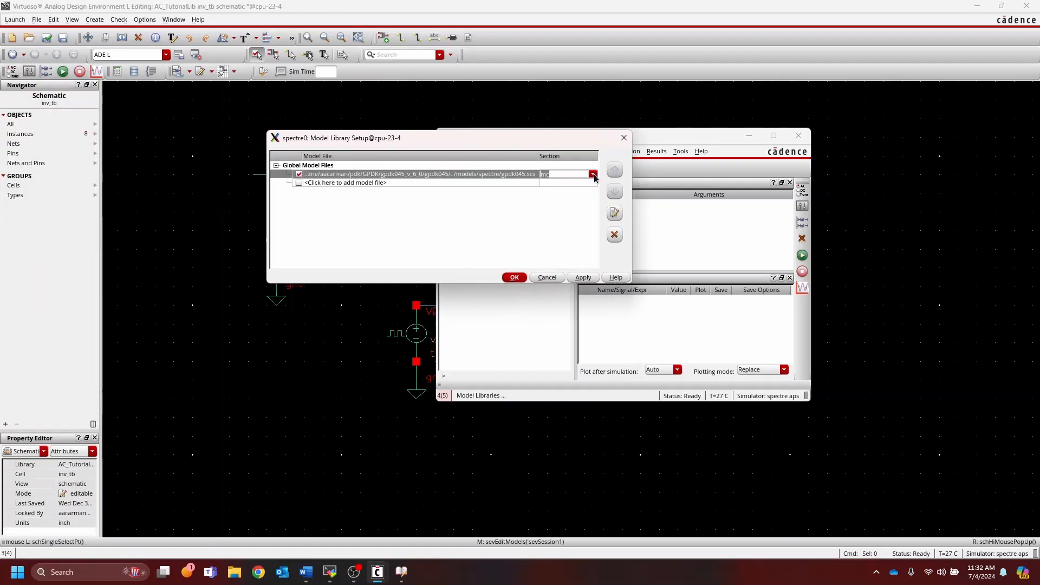
left_click(594, 174)
left_click(574, 180)
left_click(512, 279)
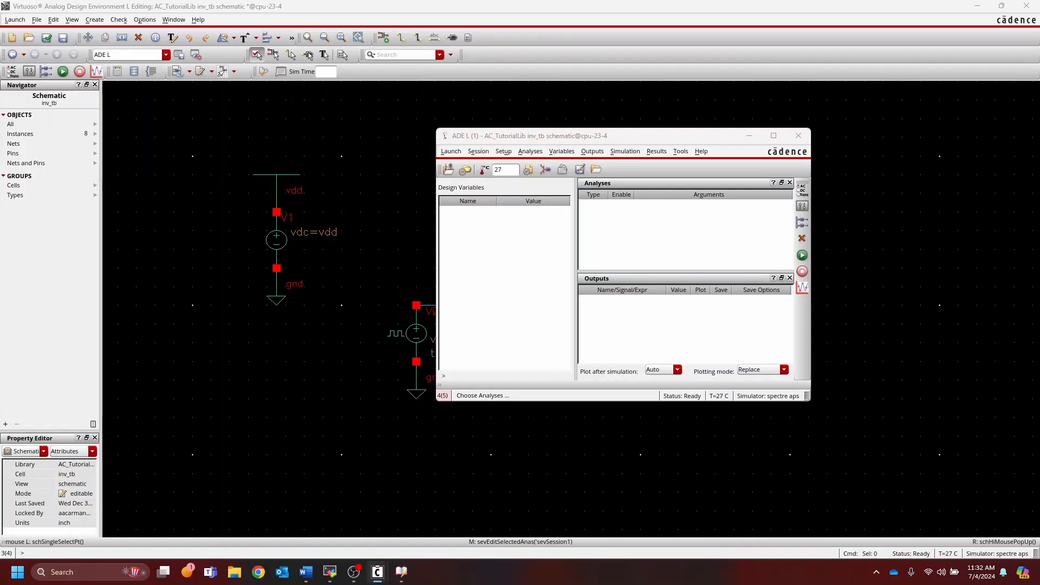
Step: Add a transient analysis with its stop time set to 2*VAR("T")
left_click_drag(476, 156, 587, 192)
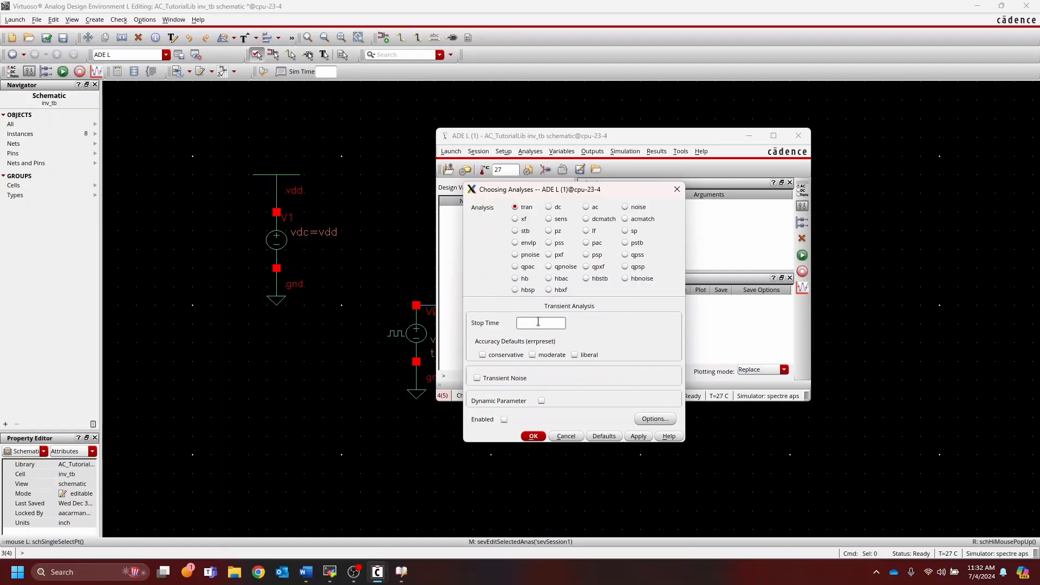
left_click(544, 322)
type("2*VAR")
type("(\"T\")")
left_click(534, 436)
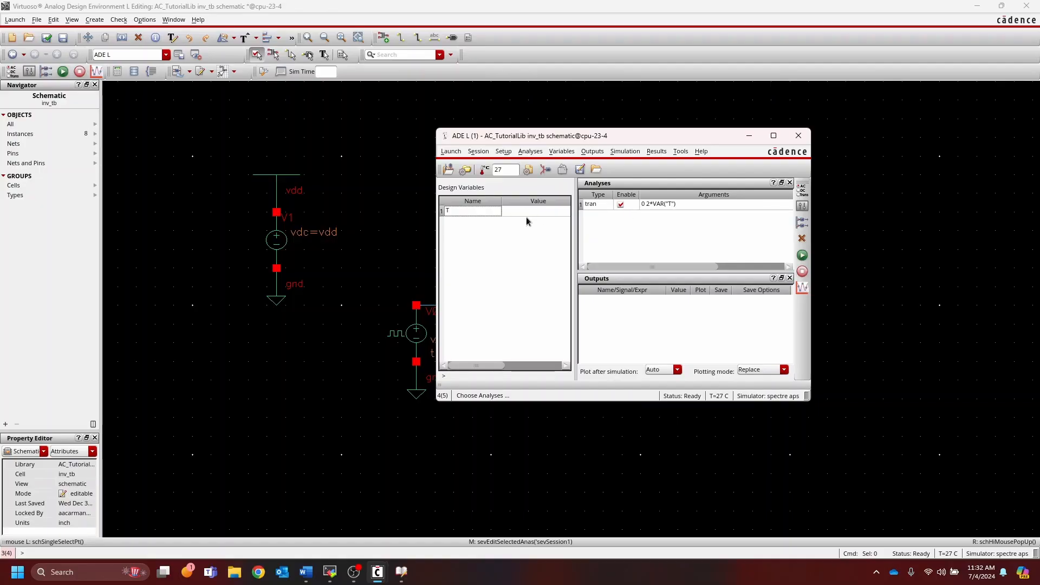
Step: Copy the design variables from the schematic into ADE L, and set Tr to 100p and vdd to 1
right_click(489, 274)
left_click(508, 281)
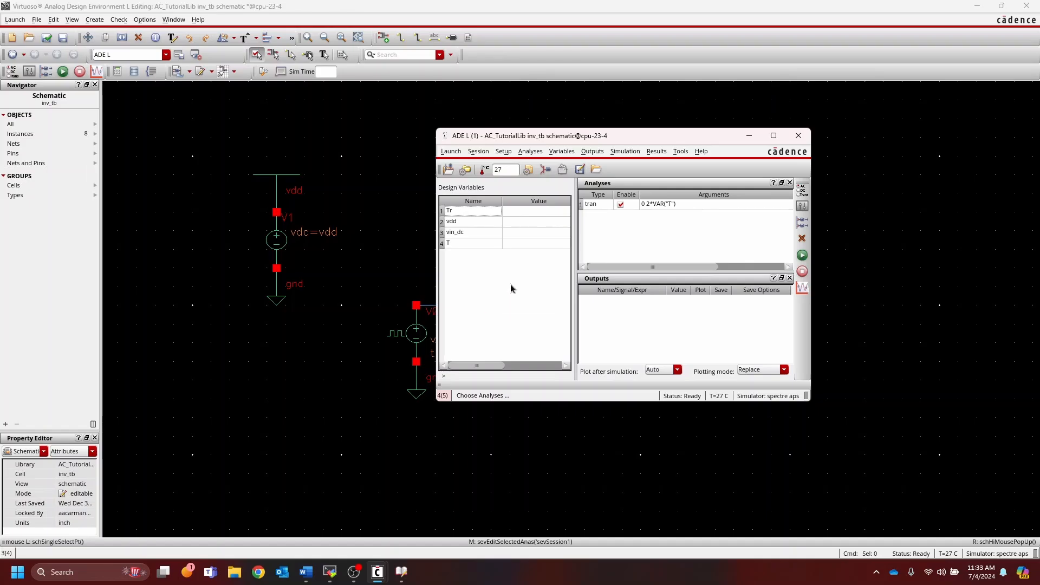
double_click(522, 212)
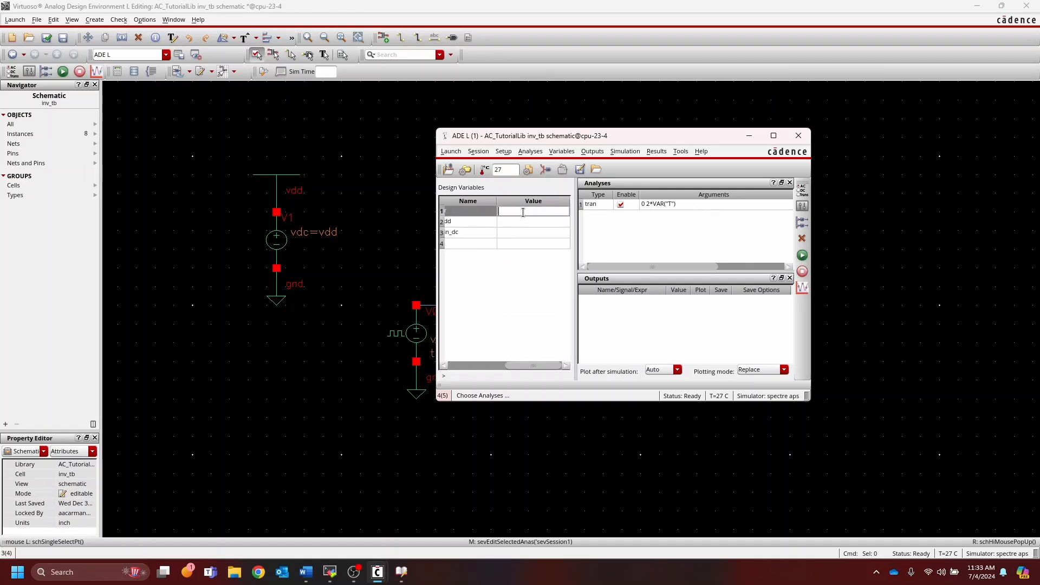
type("100p")
key("Return")
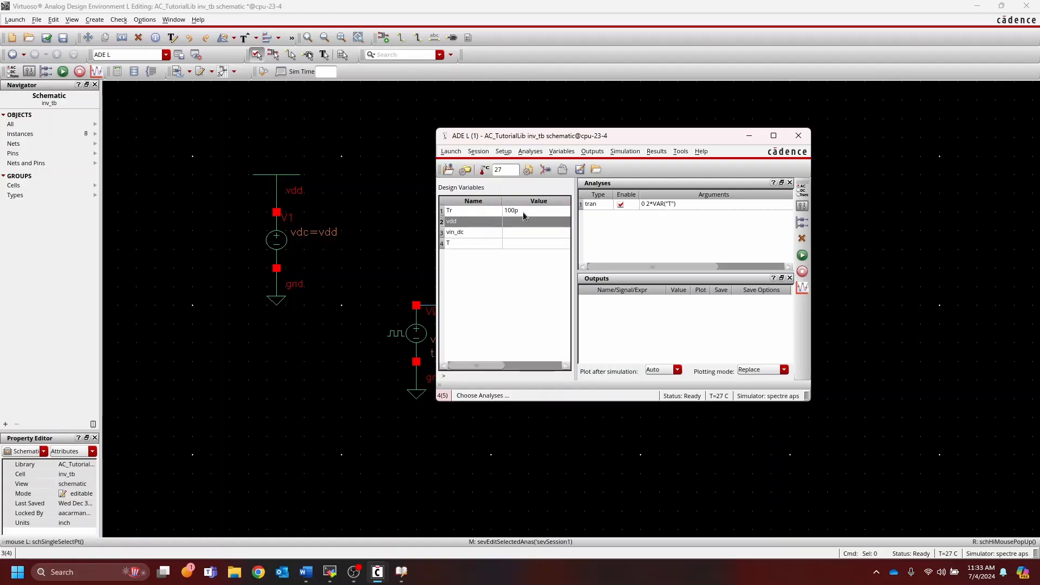
type("1")
key("Return")
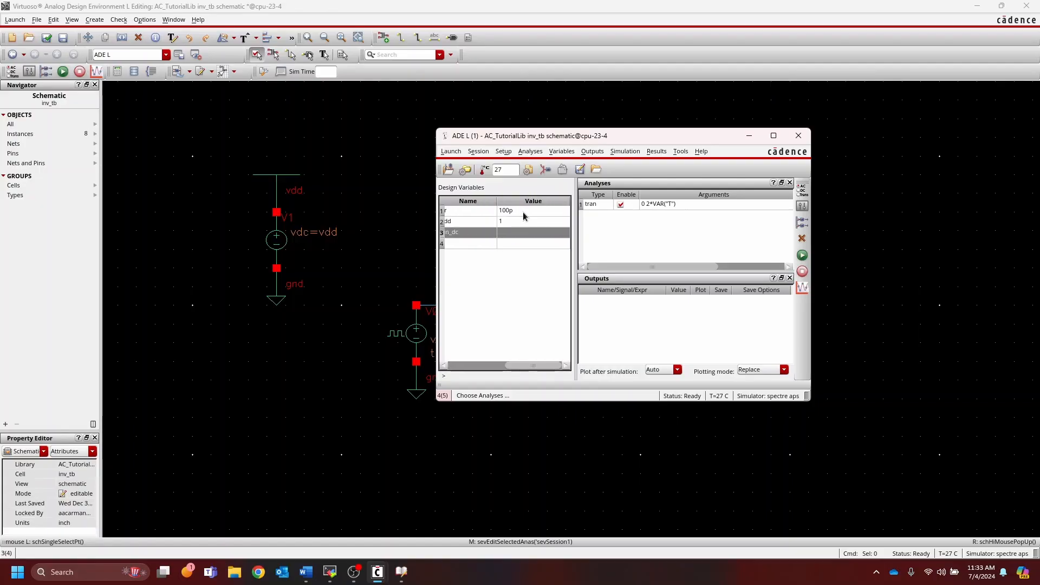
Step: Enter 500m for the vin_dc design variable and replace that value with 0
type("500m")
key("Return")
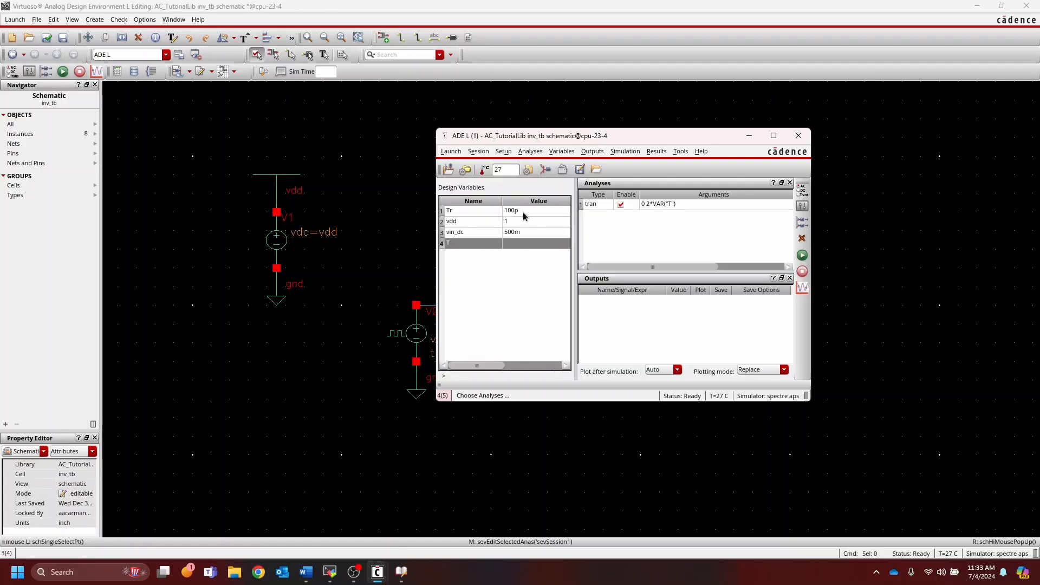
key("Up")
double_click(519, 237)
type("0")
key("Return")
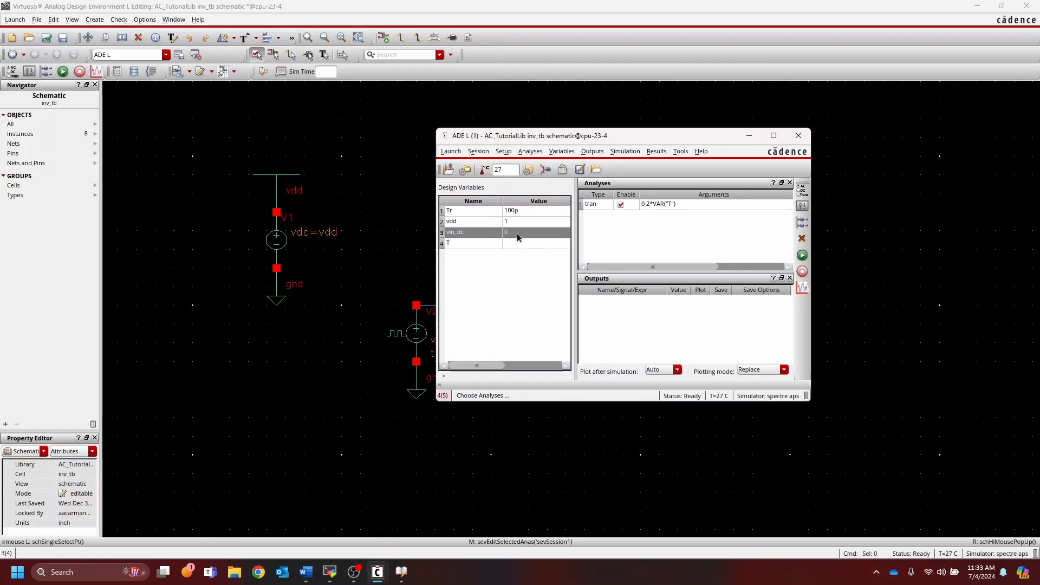
Step: Set the design variable T to 1n
double_click(520, 243)
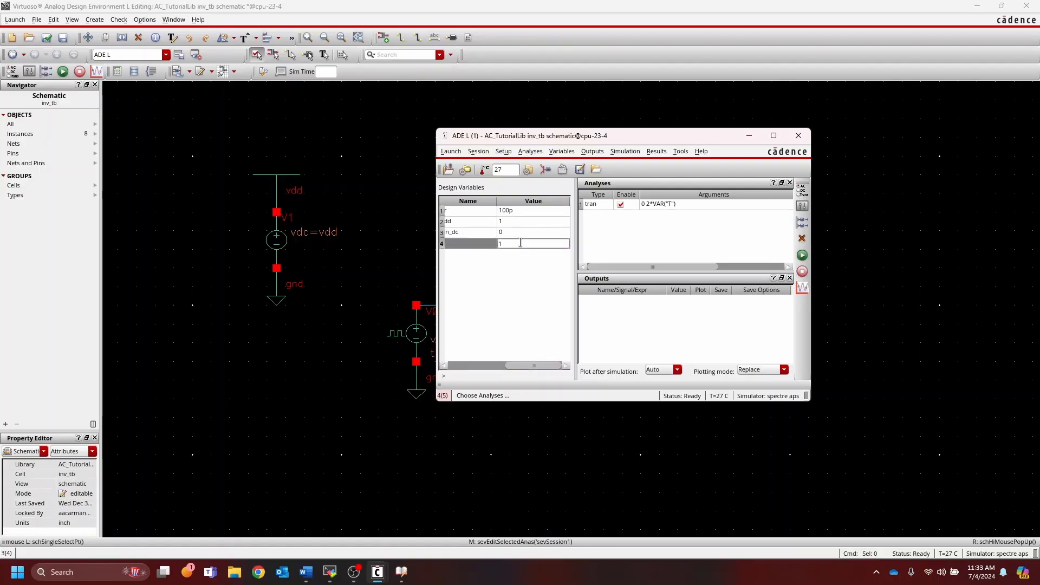
key("BackSpace")
key("Return")
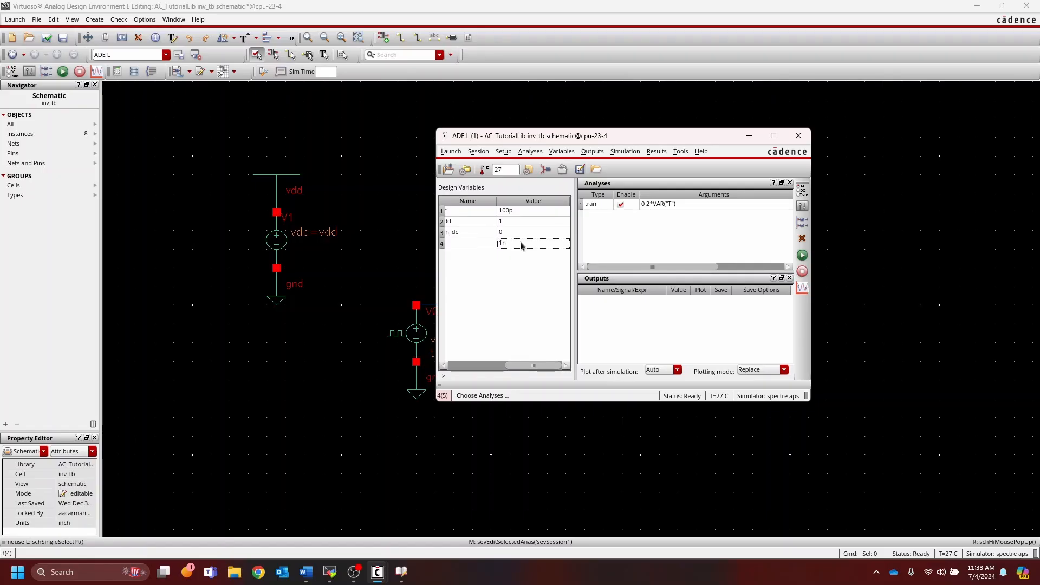
Step: Change the design variable T to 10n
left_click(512, 244)
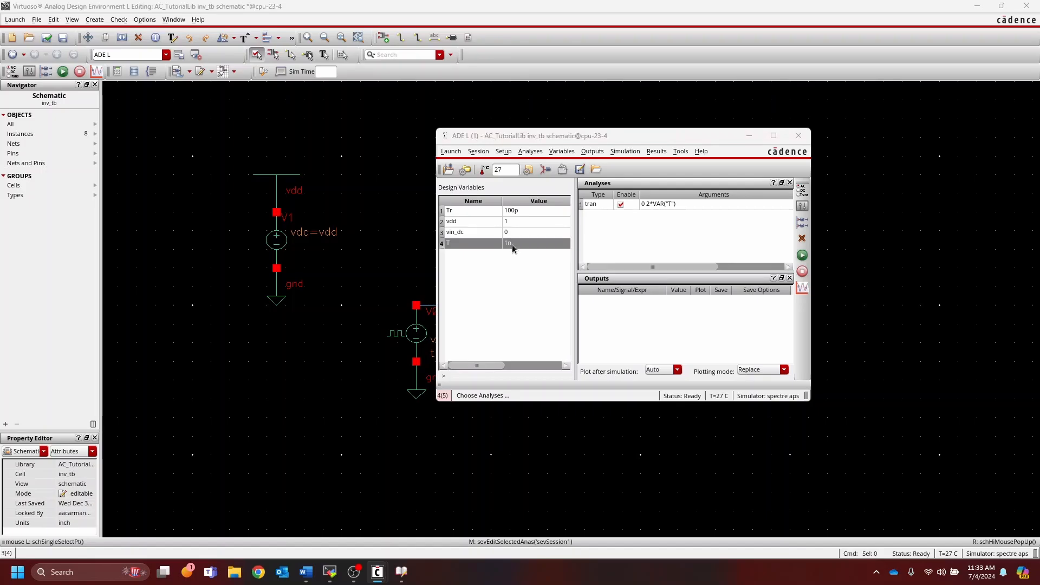
left_click(512, 245)
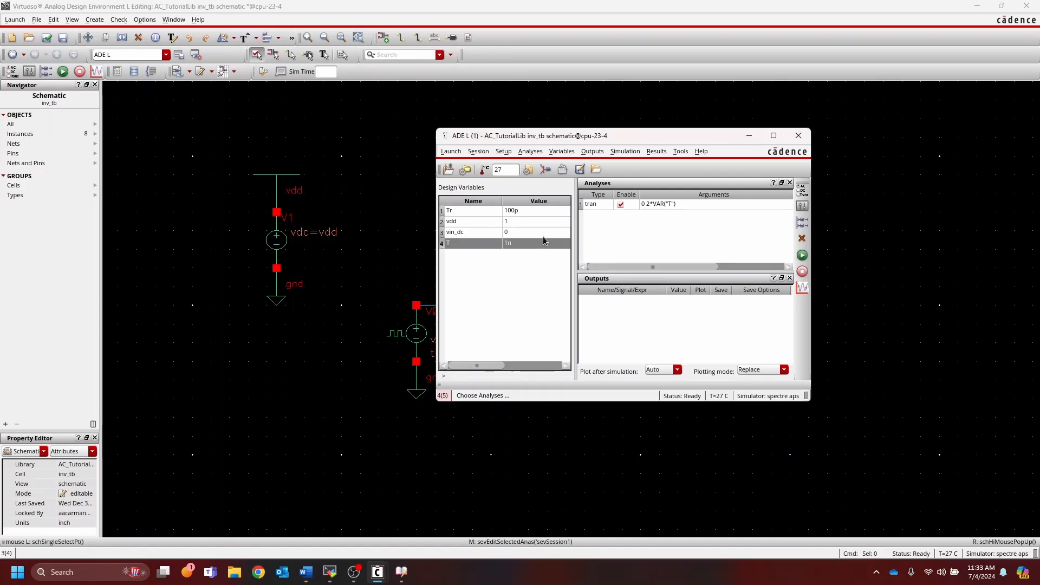
type("10n")
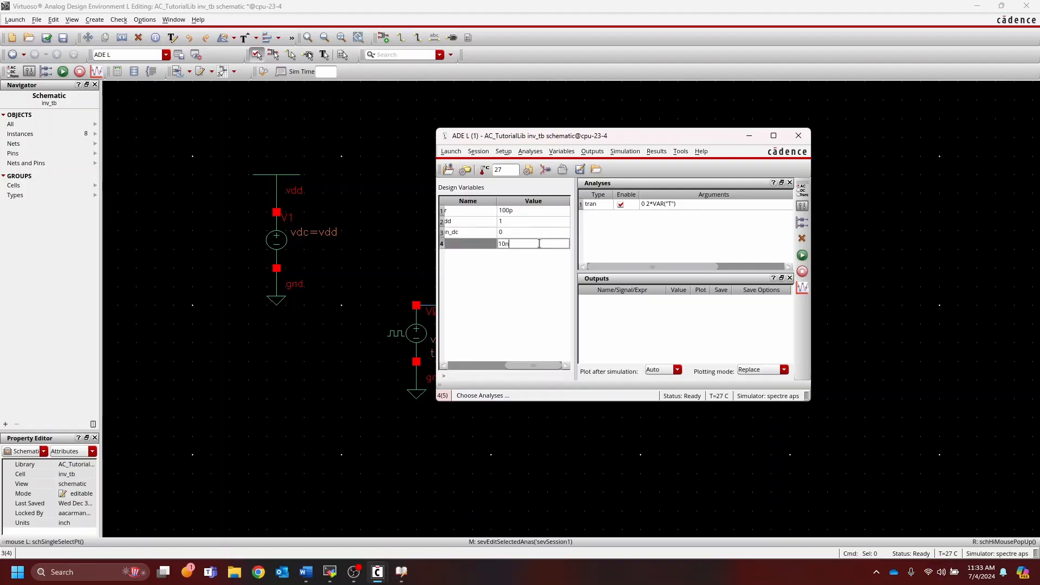
key("Return")
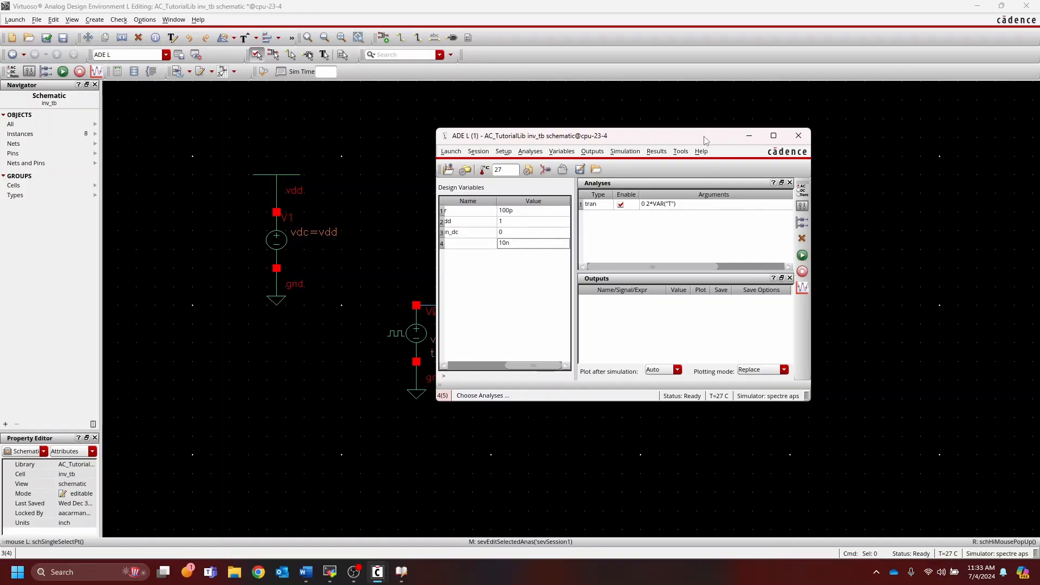
Step: Move the ADE L window aside, check and save the inv_tb schematic, and return to ADE L
left_click_drag(707, 135, 852, 133)
left_click(531, 155)
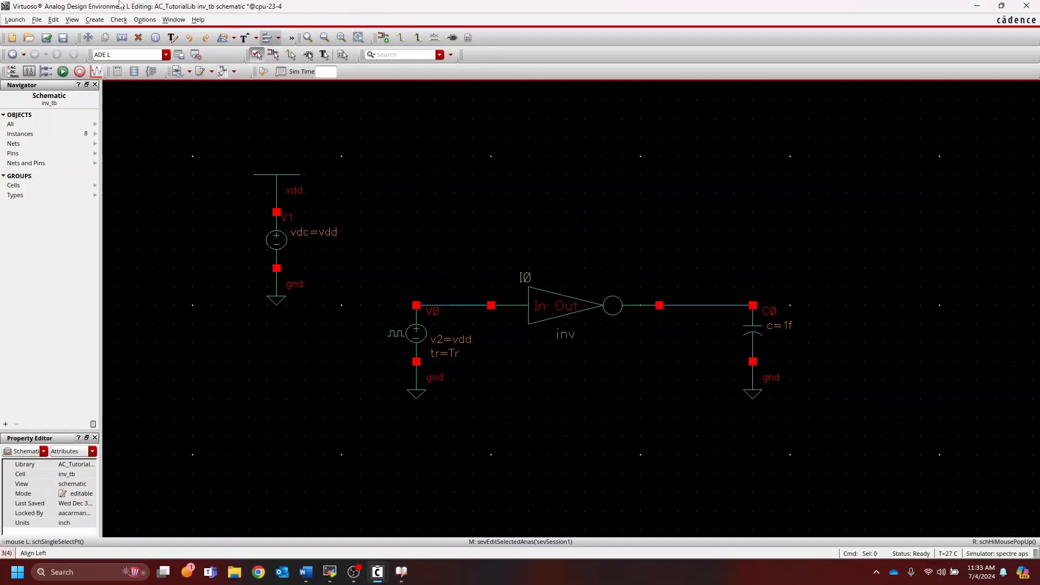
left_click(47, 38)
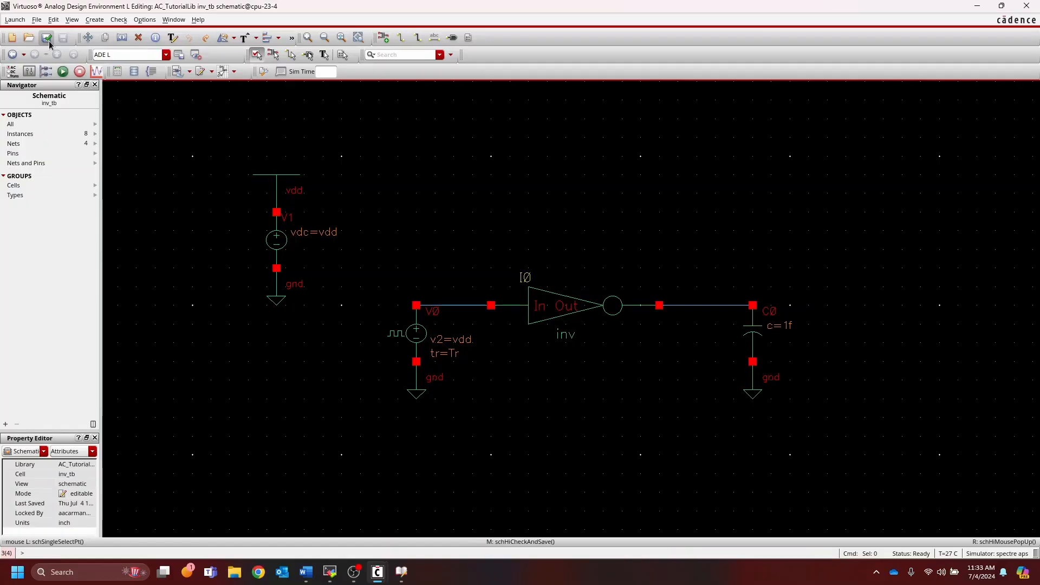
key("alt+Tab")
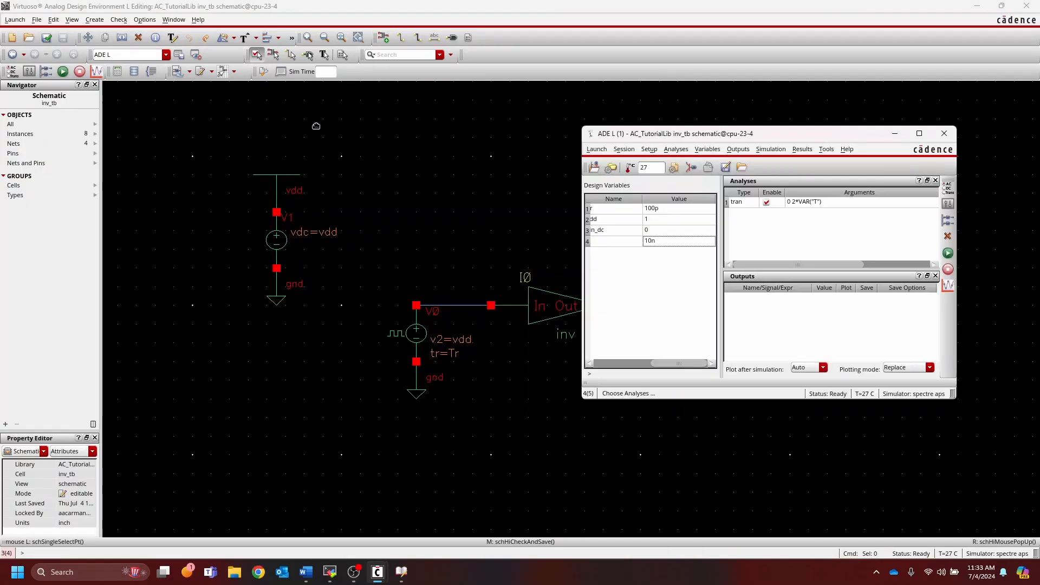
Step: Netlist and run the simulation, following its progress in the Virtuoso log window placed below the schematic
left_click(948, 256)
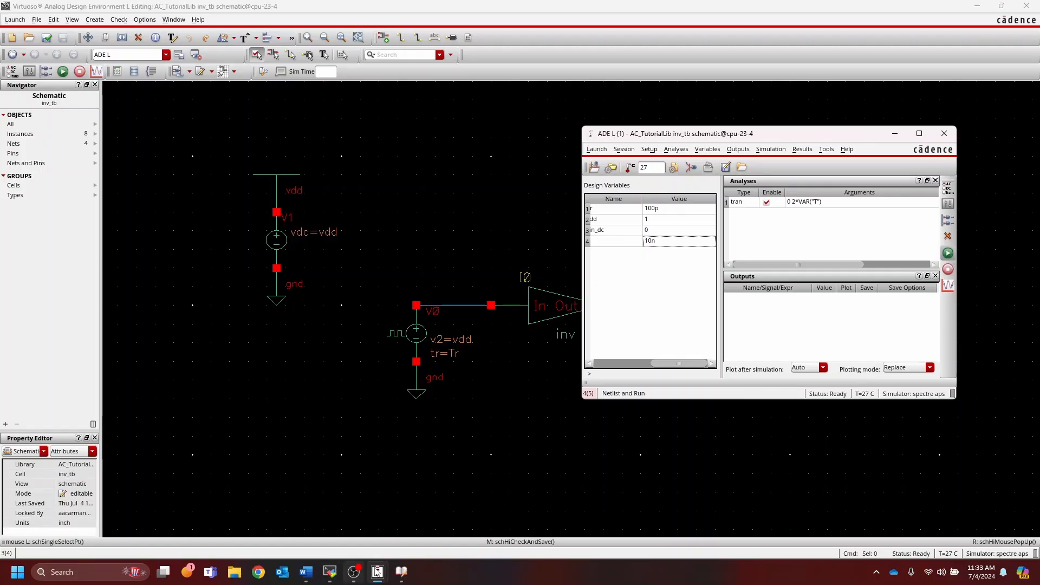
mouse_move(378, 571)
left_click(305, 517)
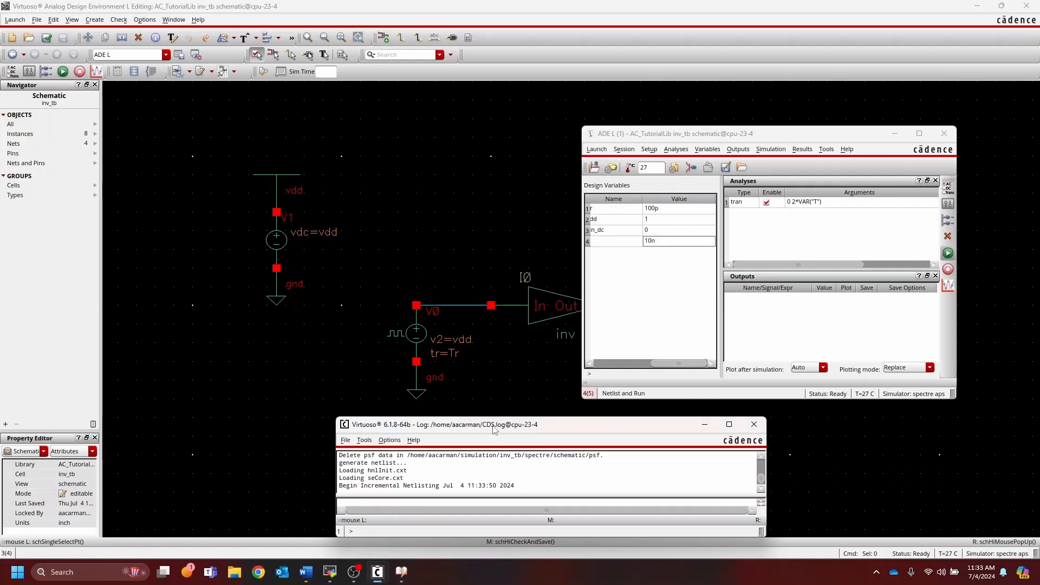
left_click_drag(496, 428, 357, 410)
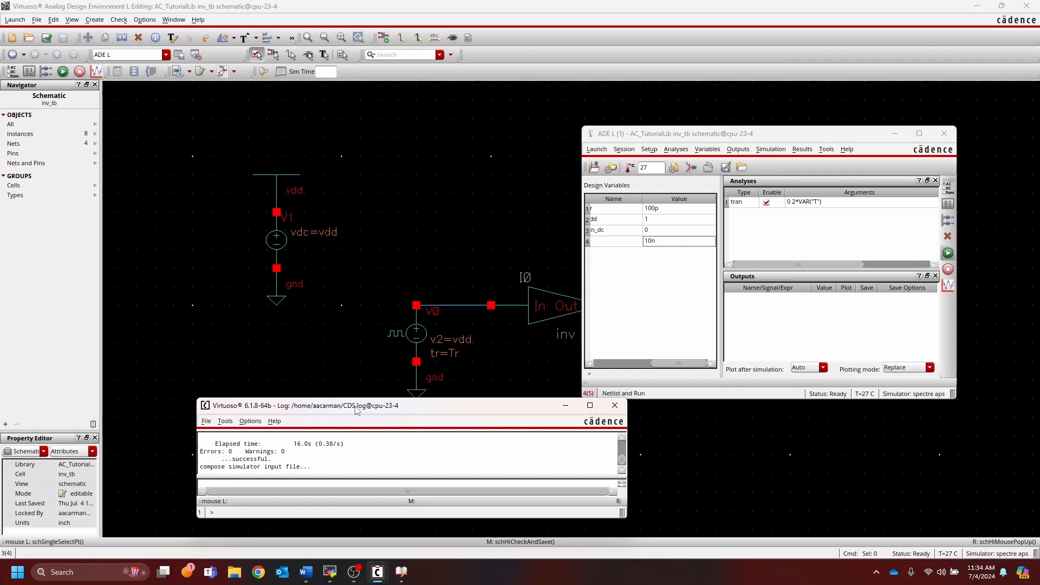
left_click(745, 137)
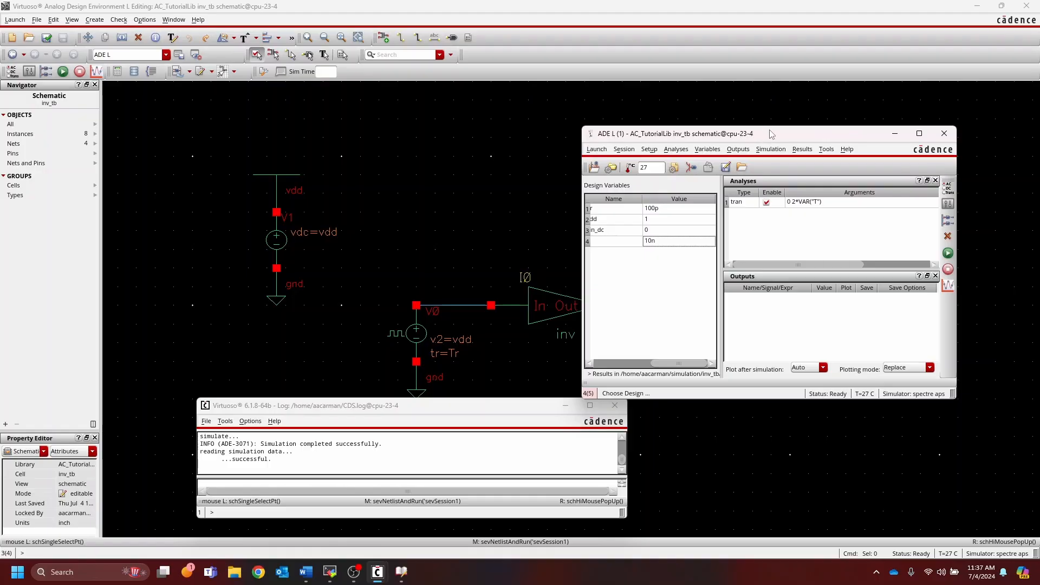
Step: Open the Direct Plot main form, move it clear of the plot window, and select the tran analysis with the Voltage function
left_click(801, 149)
mouse_move(820, 184)
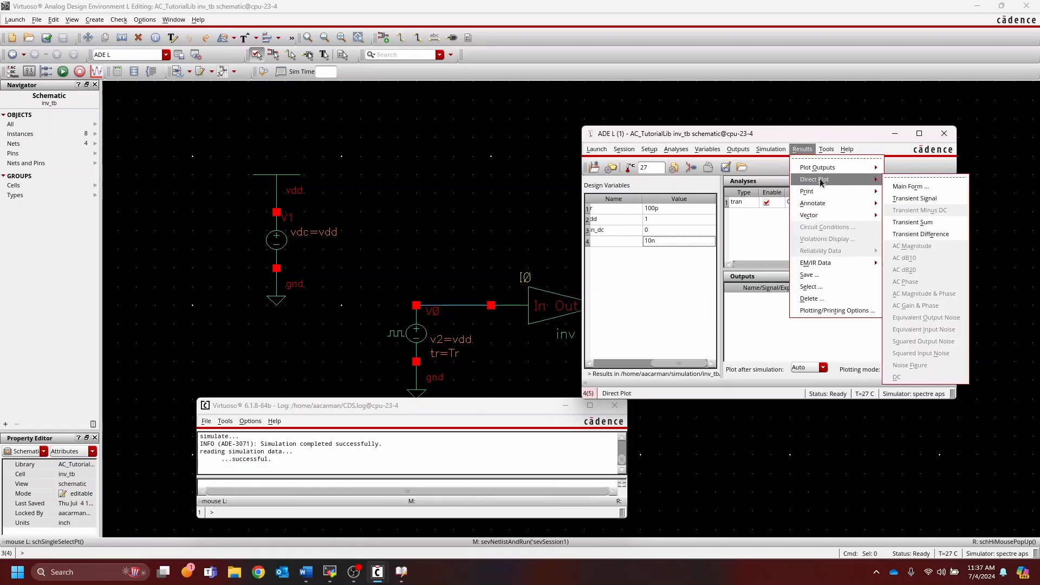
left_click(916, 184)
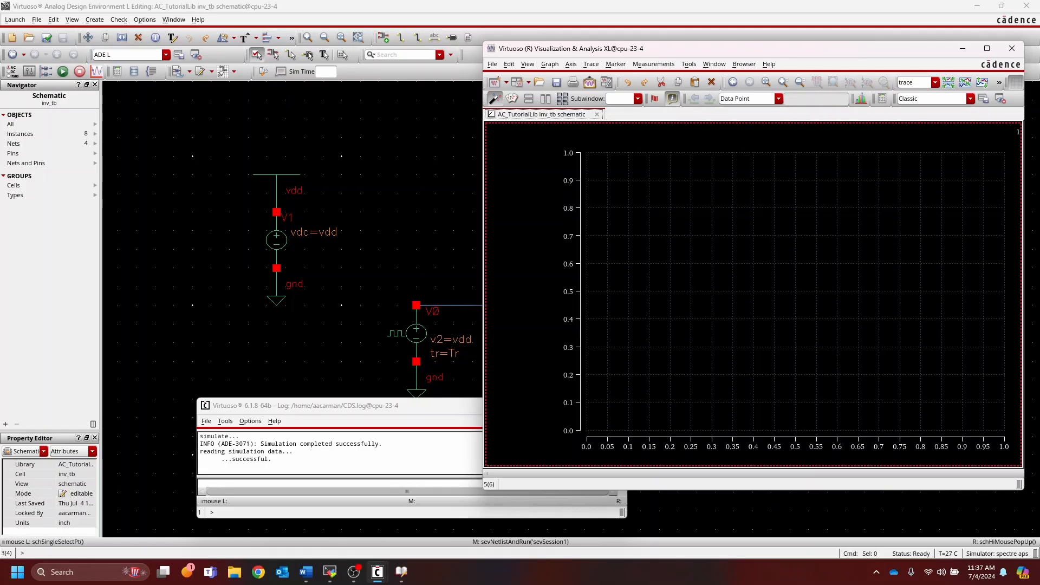
left_click_drag(0, 156, 295, 120)
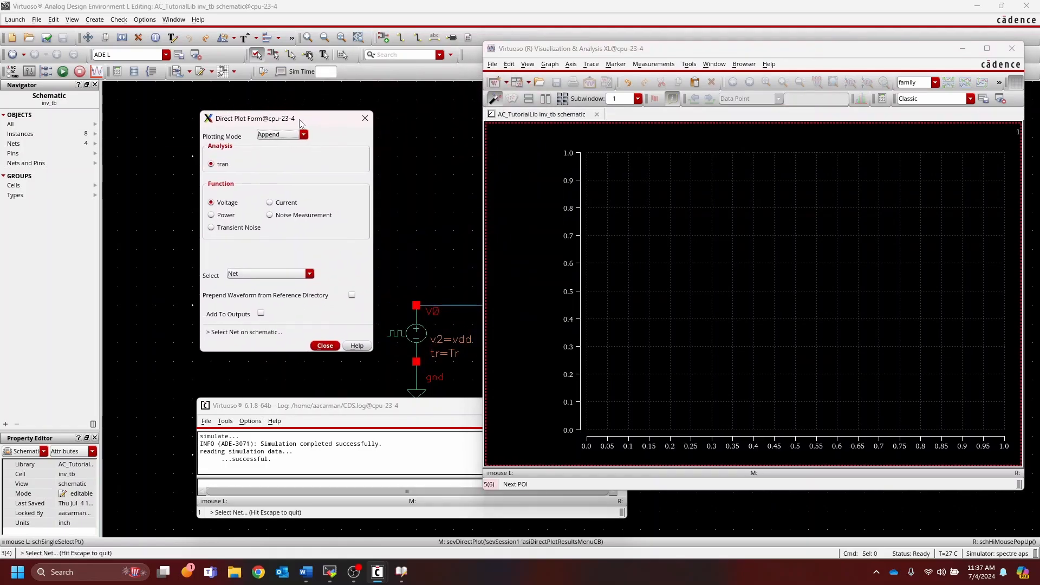
left_click(220, 165)
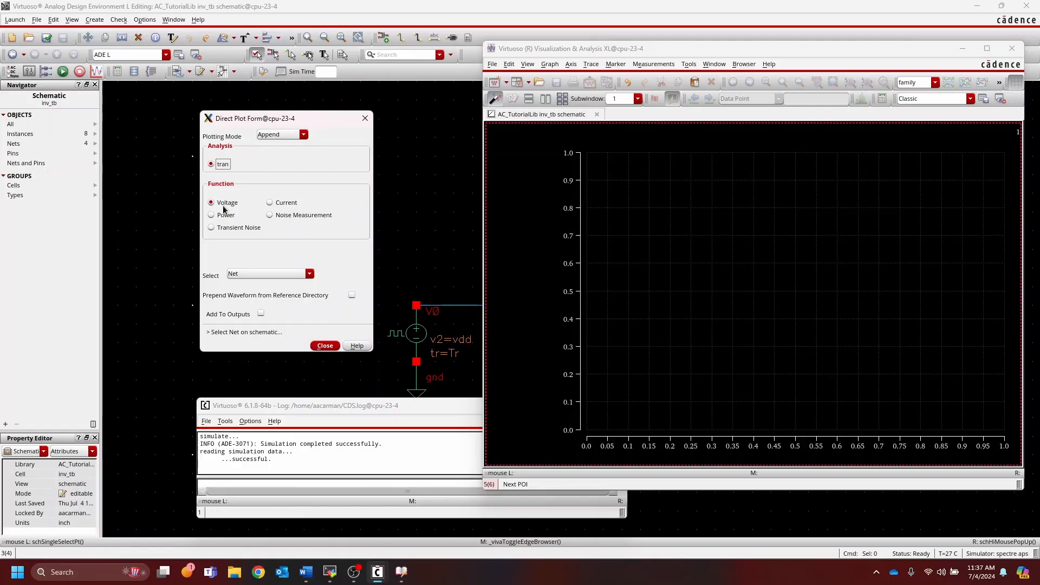
left_click(227, 203)
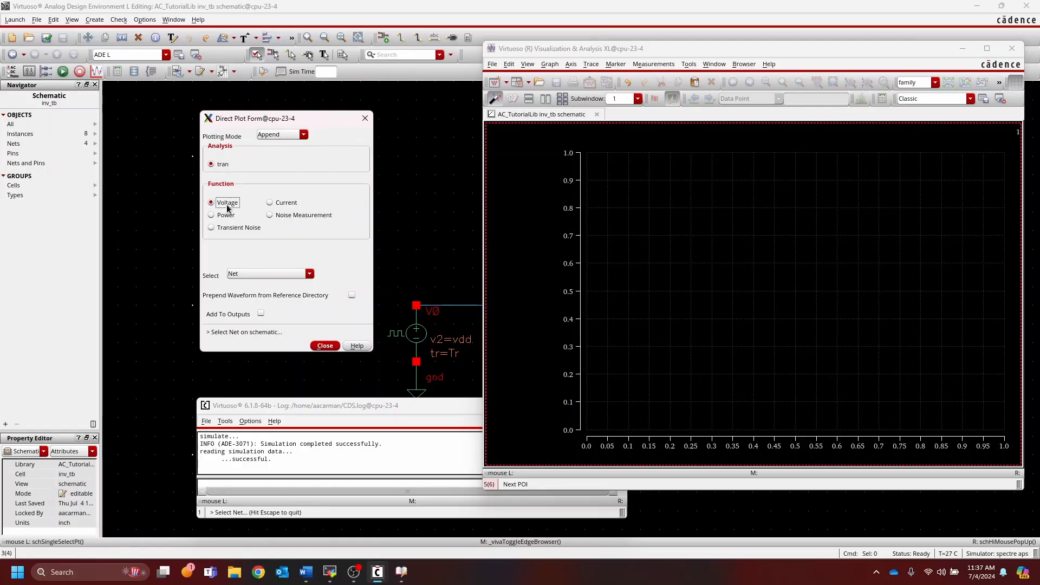
Step: Enable adding to outputs, plot the voltage of the net between the inverter's output and the capacitor, and bring up the waveform window
left_click(261, 313)
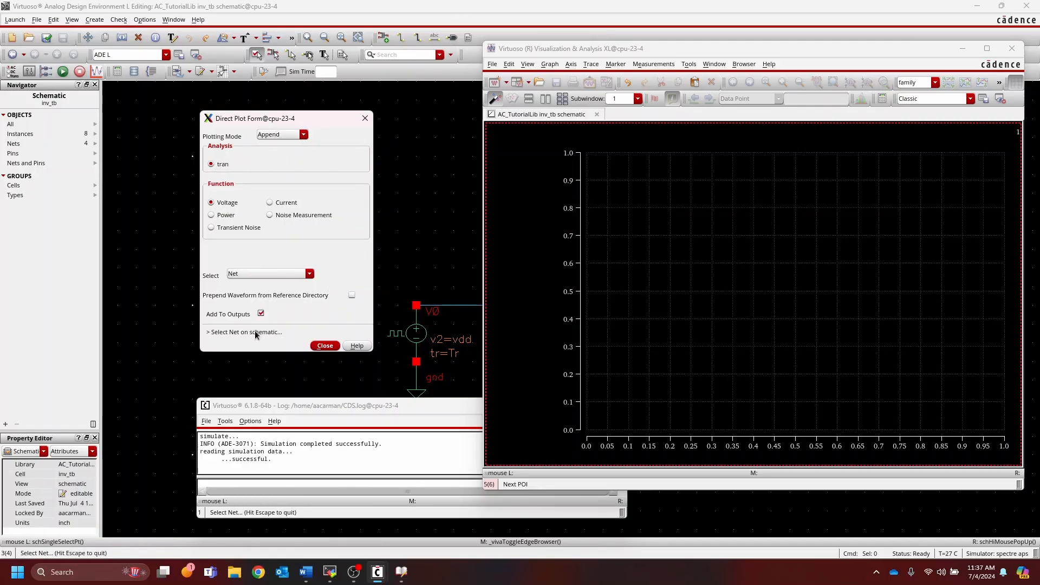
left_click(462, 5)
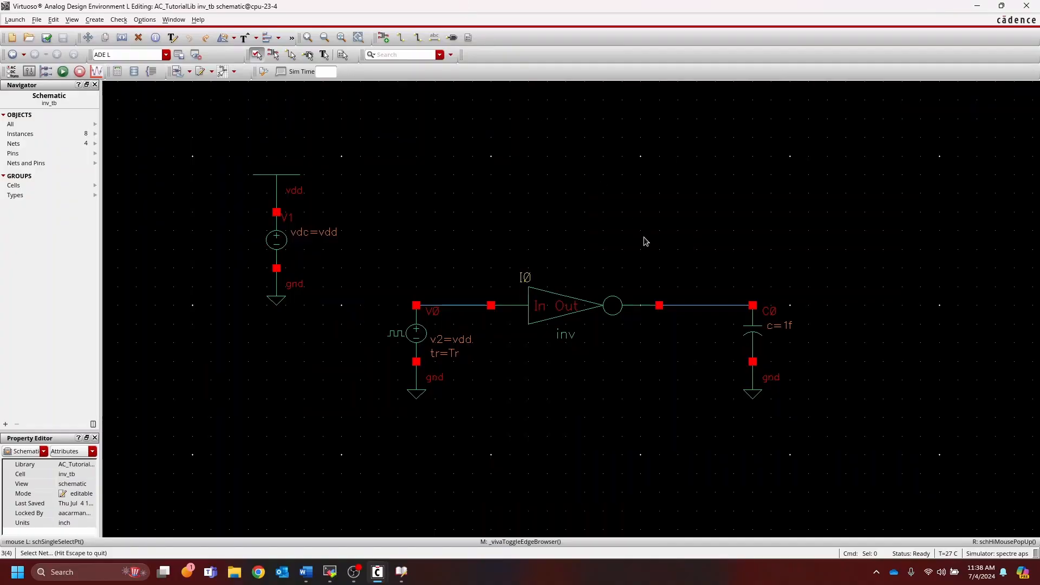
left_click(704, 308)
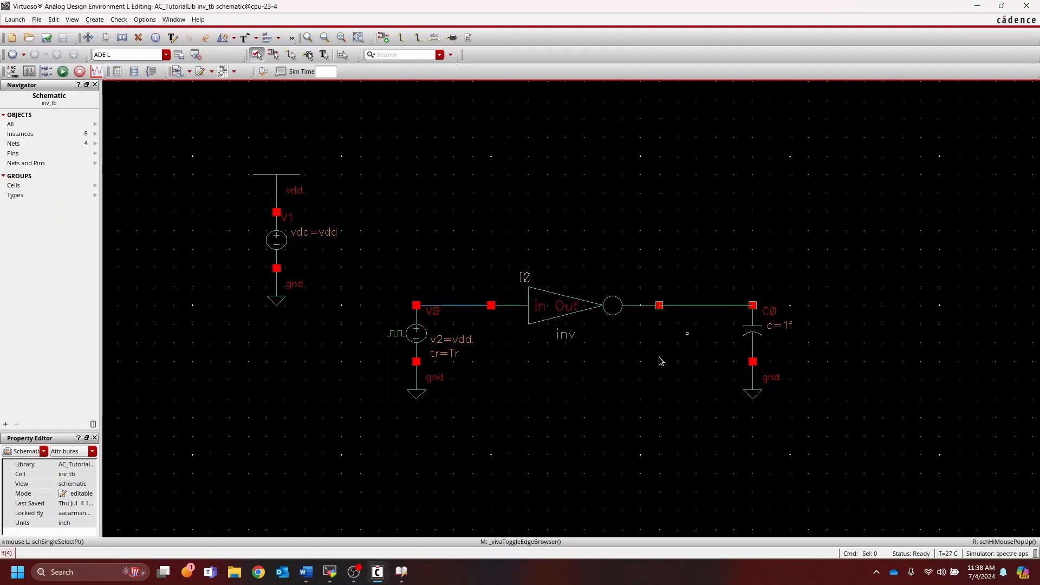
mouse_move(378, 572)
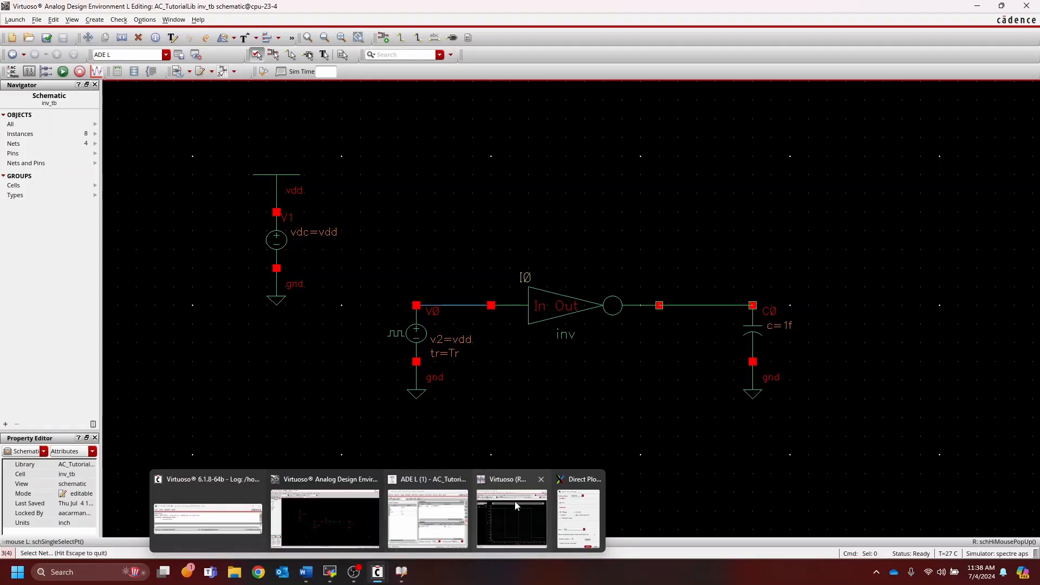
left_click(515, 506)
mouse_move(685, 192)
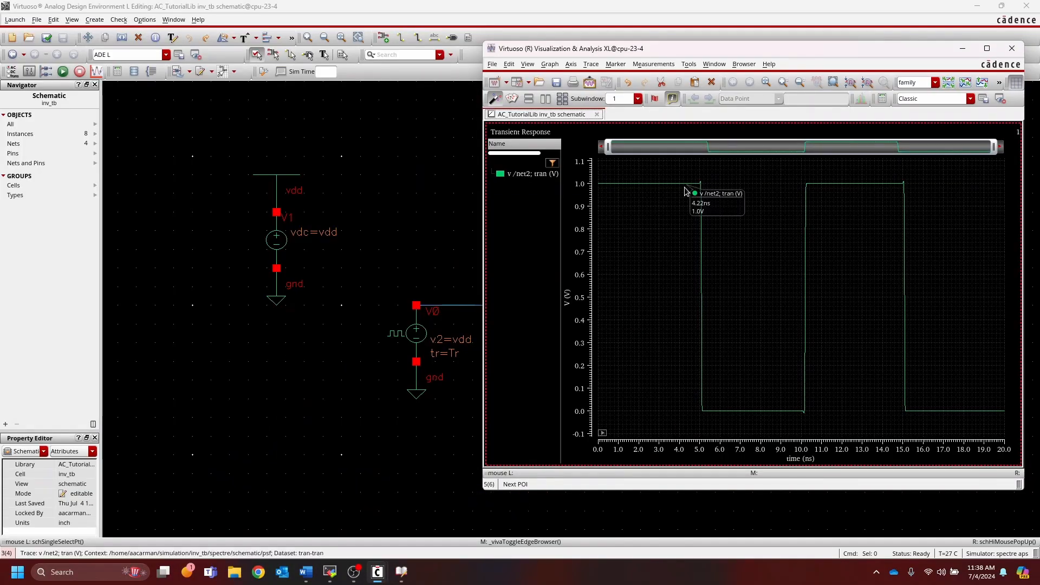
Step: Append the voltage of the net between source V0 and the inverter's input to the transient plot and highlight its trace
left_click(465, 306)
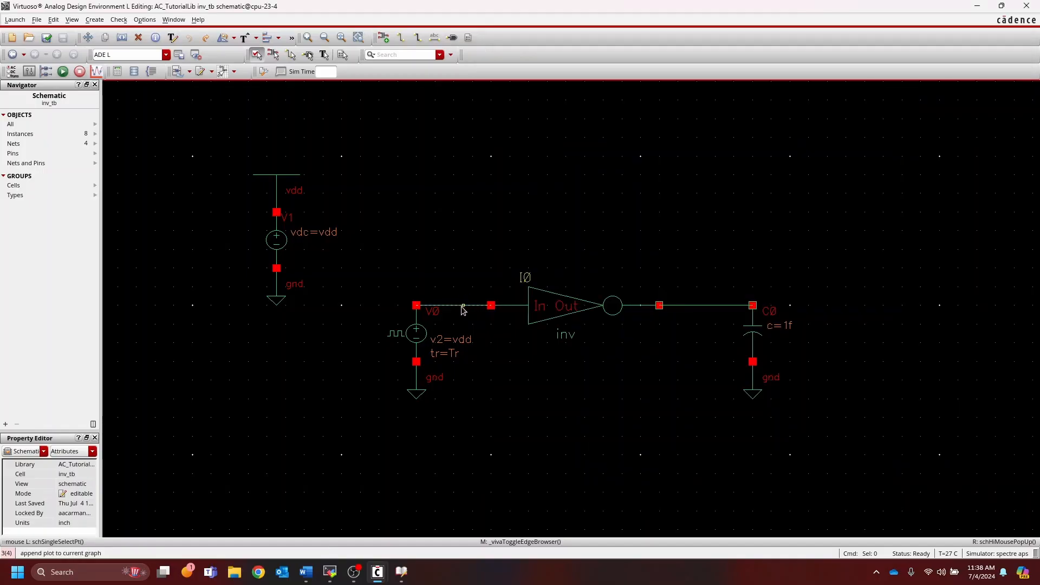
left_click(464, 306)
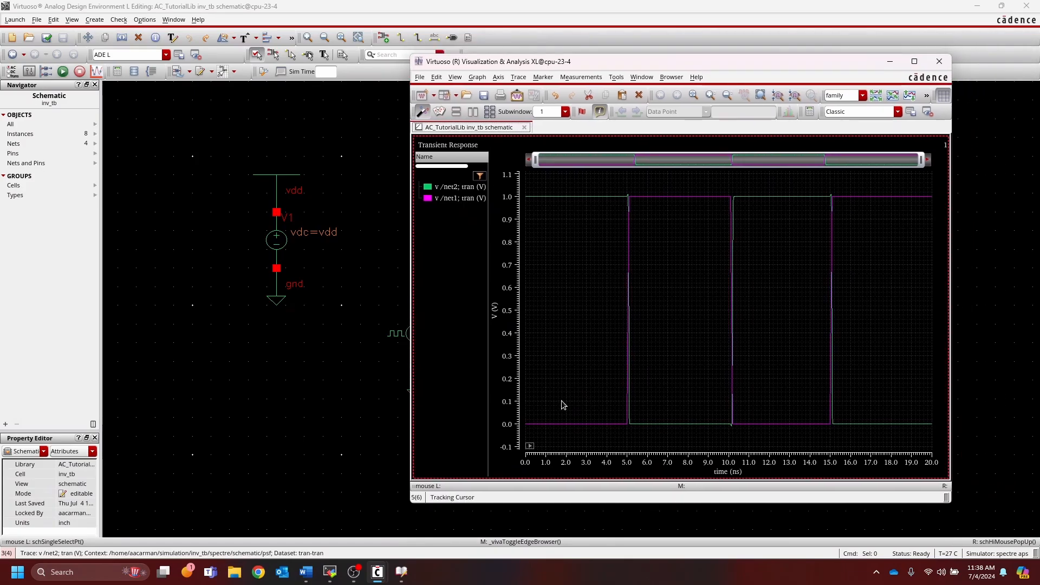
left_click(565, 423)
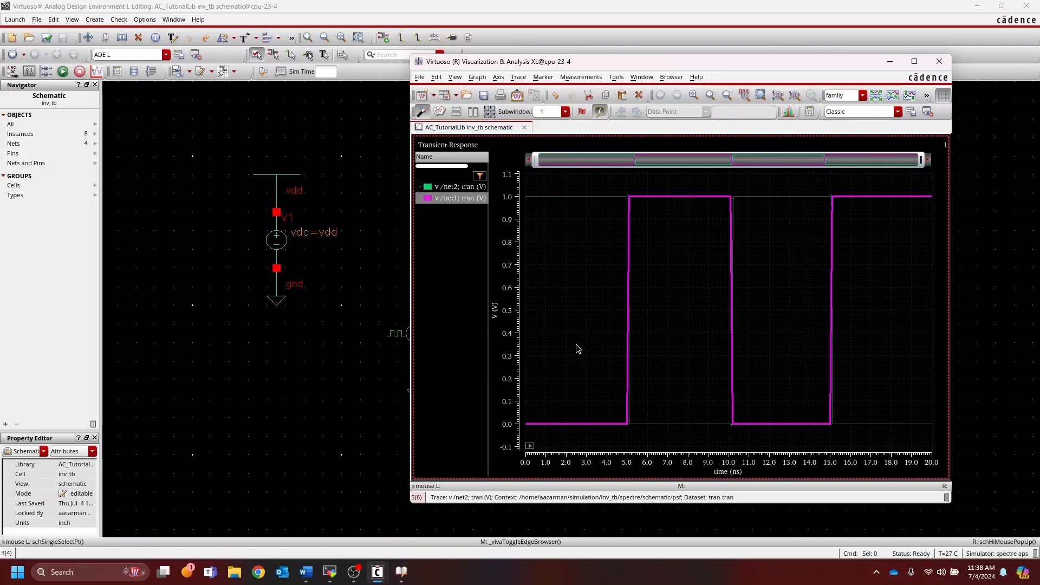
Step: Arrange the waveform and ADE L windows side by side and widen the design variables area to show the full names
left_click_drag(718, 62, 794, 61)
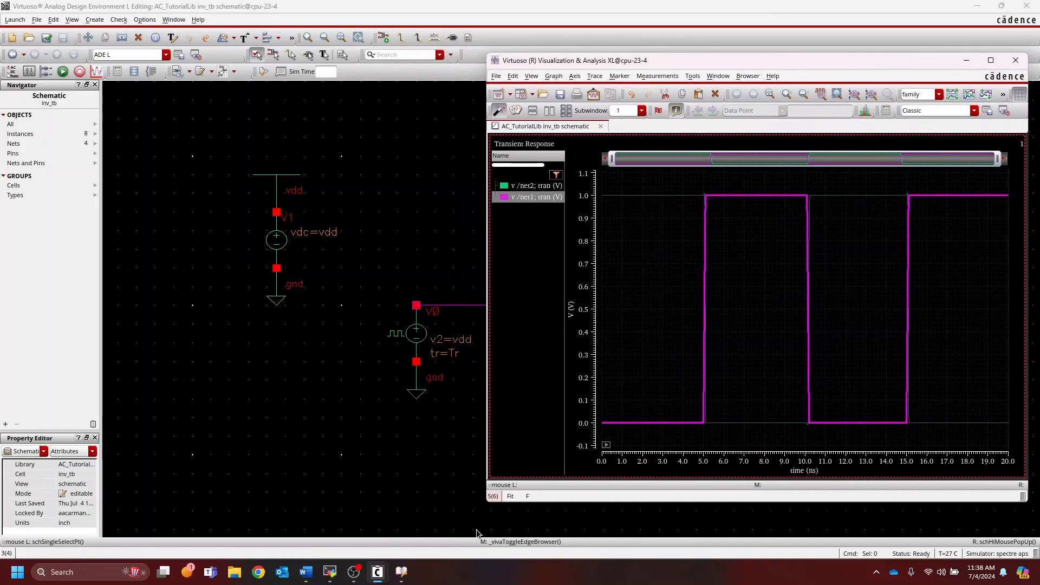
left_click(428, 518)
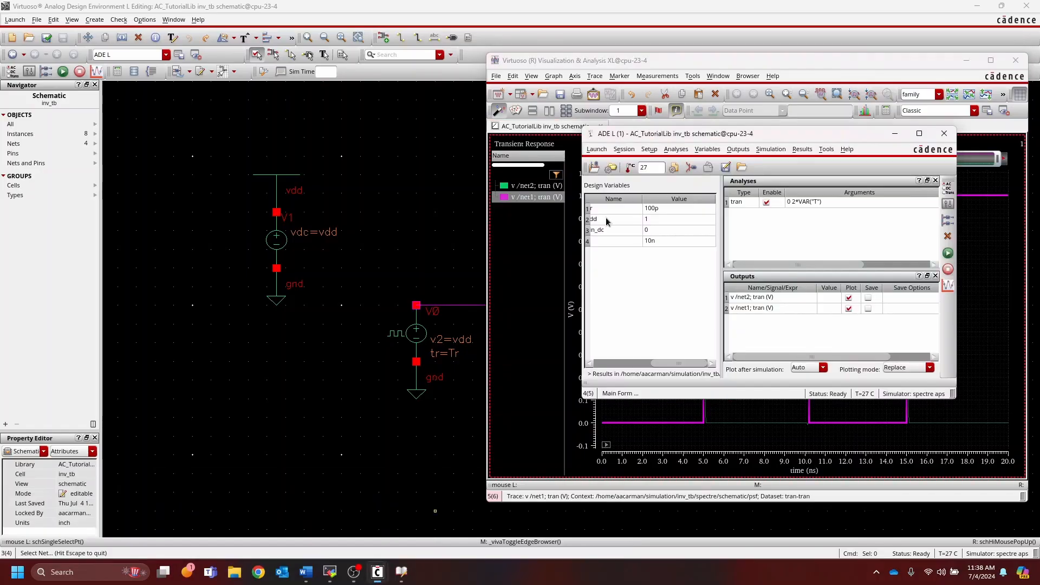
left_click_drag(704, 135, 186, 162)
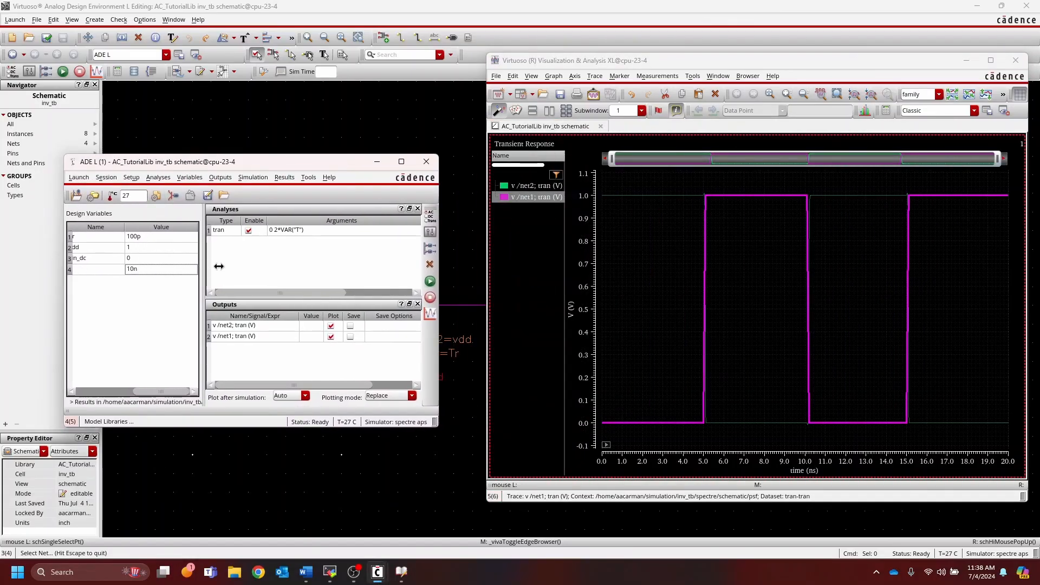
left_click_drag(219, 267, 249, 267)
Step: Set the design variable T to 1n and Tr to 10p
left_click(180, 270)
left_click(180, 270)
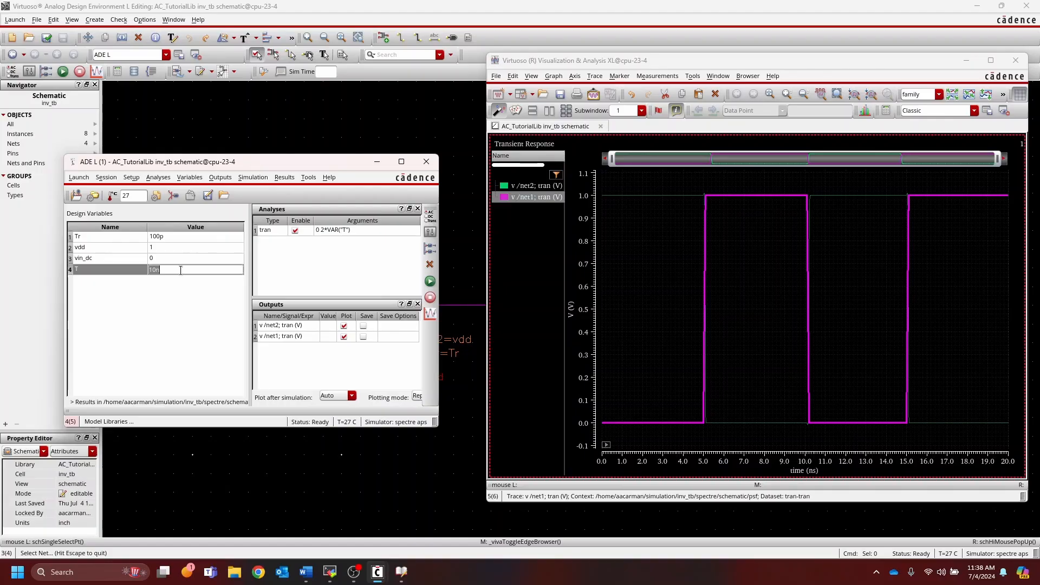
key("Return")
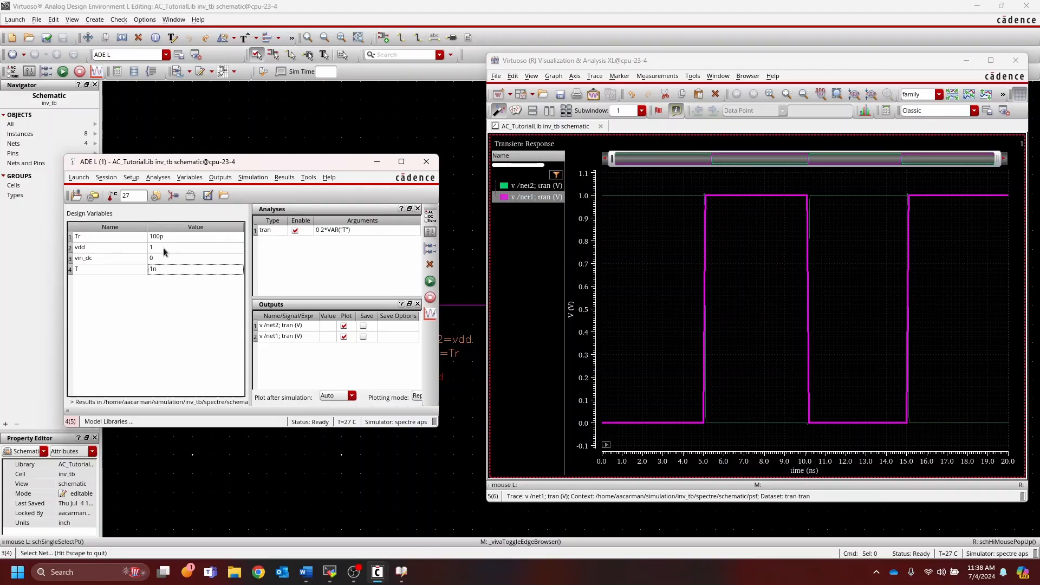
left_click(174, 236)
left_click(174, 236)
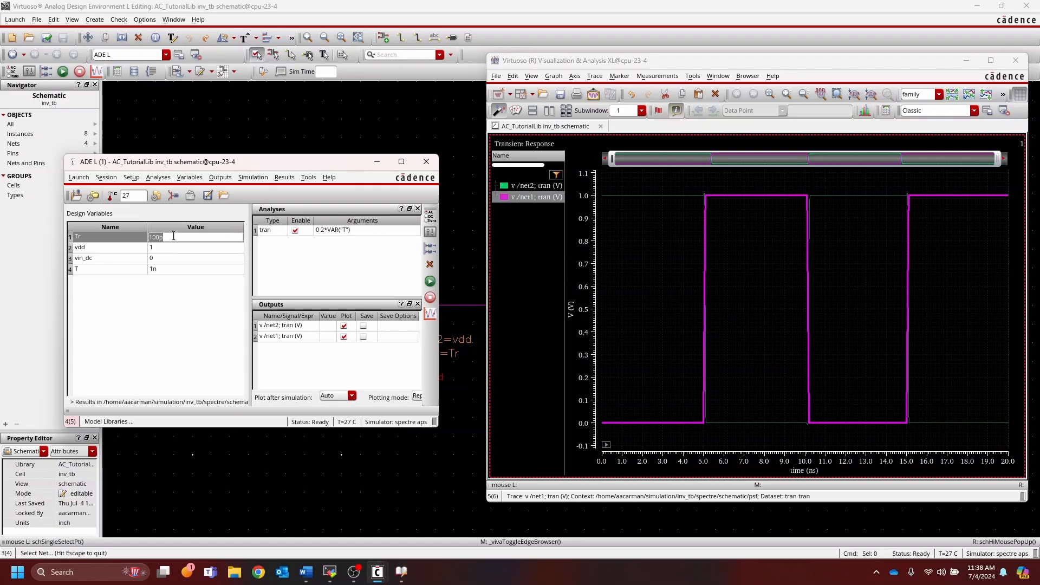
type("10p")
key("Return")
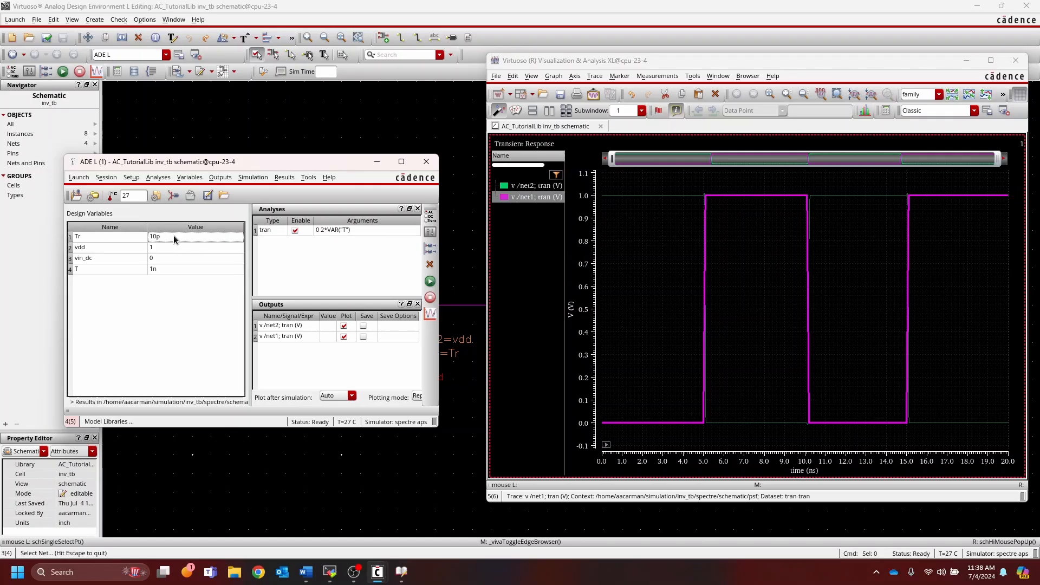
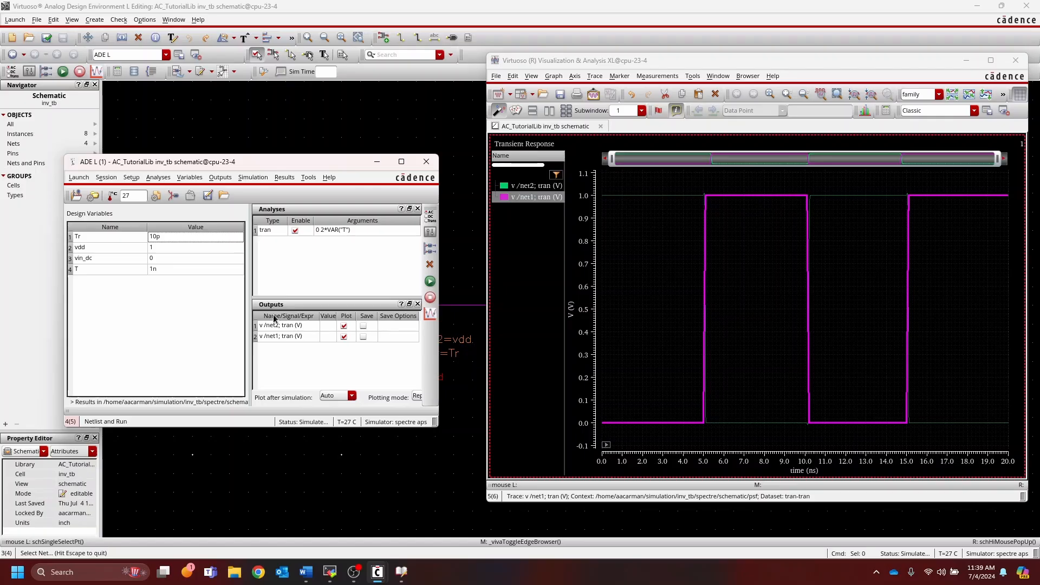
Step: Rerun the simulation and narrow the waveform plot's time range to about the first 2 ns
left_click(547, 343)
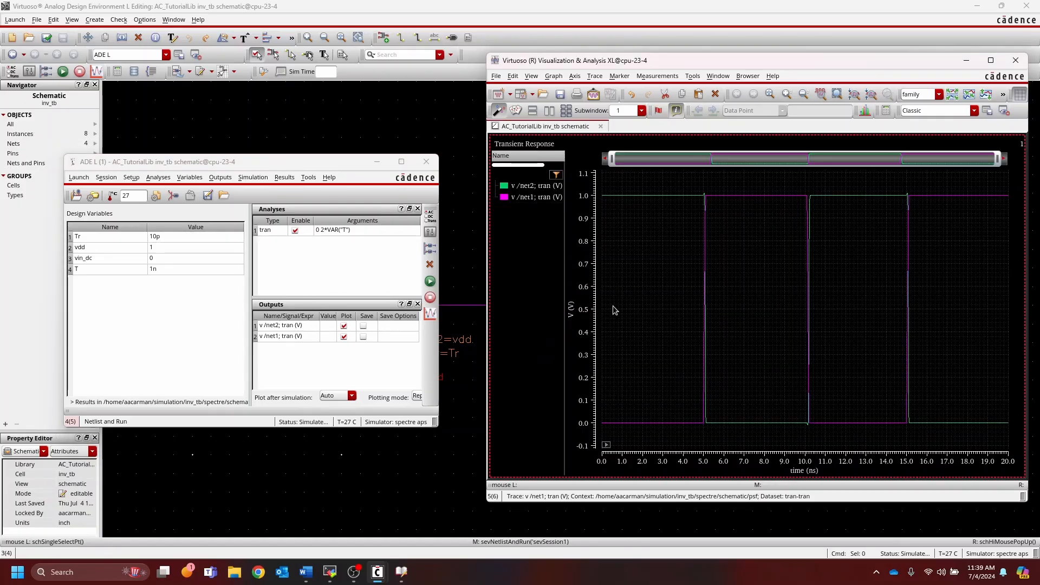
left_click_drag(758, 66, 749, 66)
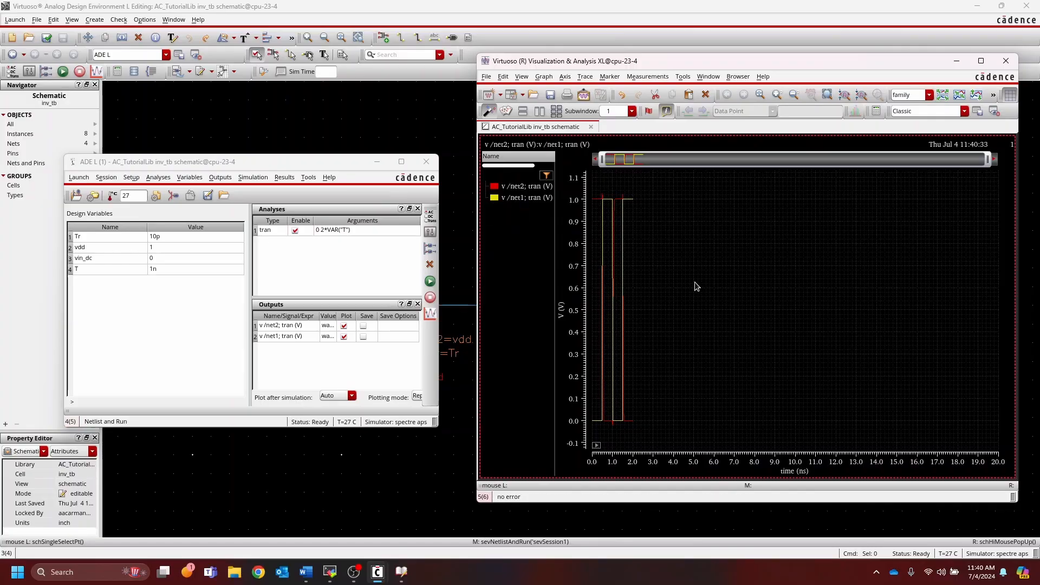
key("f")
left_click_drag(988, 159, 643, 164)
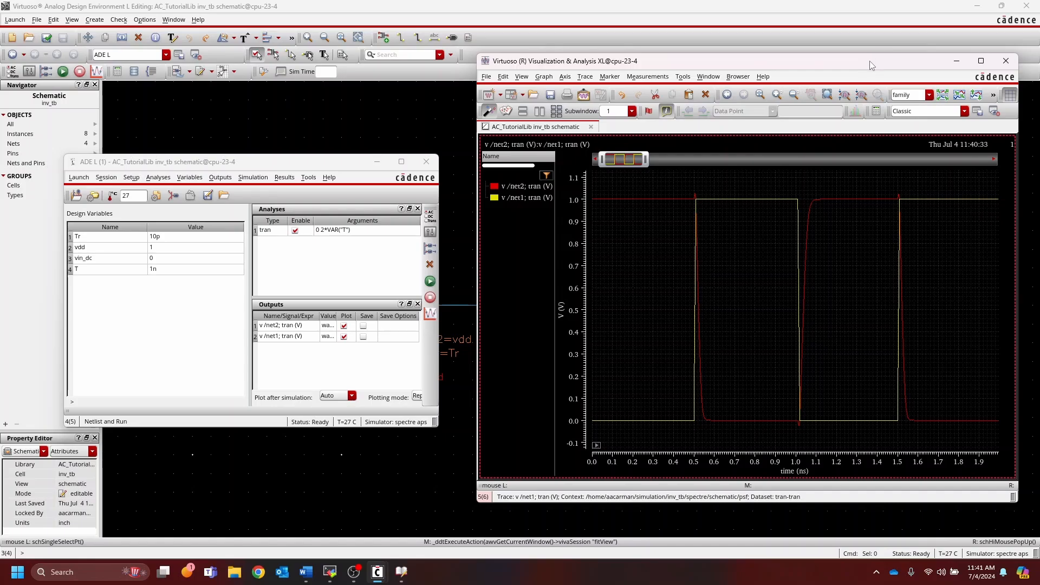
Step: Save the ADE L state as cellview spectre_state1 of inv_tb, and close the plot, ADE L and schematic windows
left_click(1006, 60)
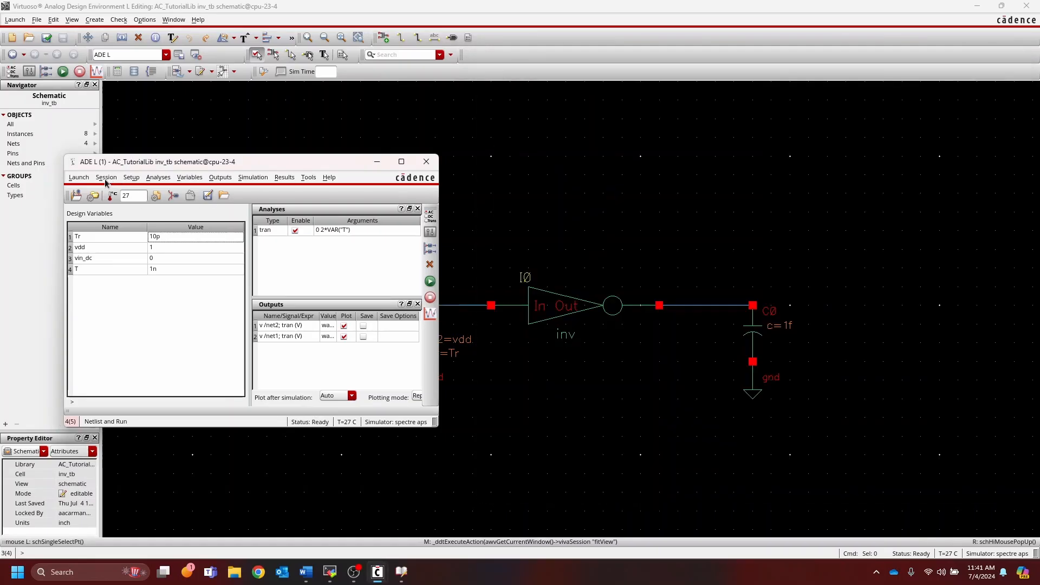
left_click(105, 183)
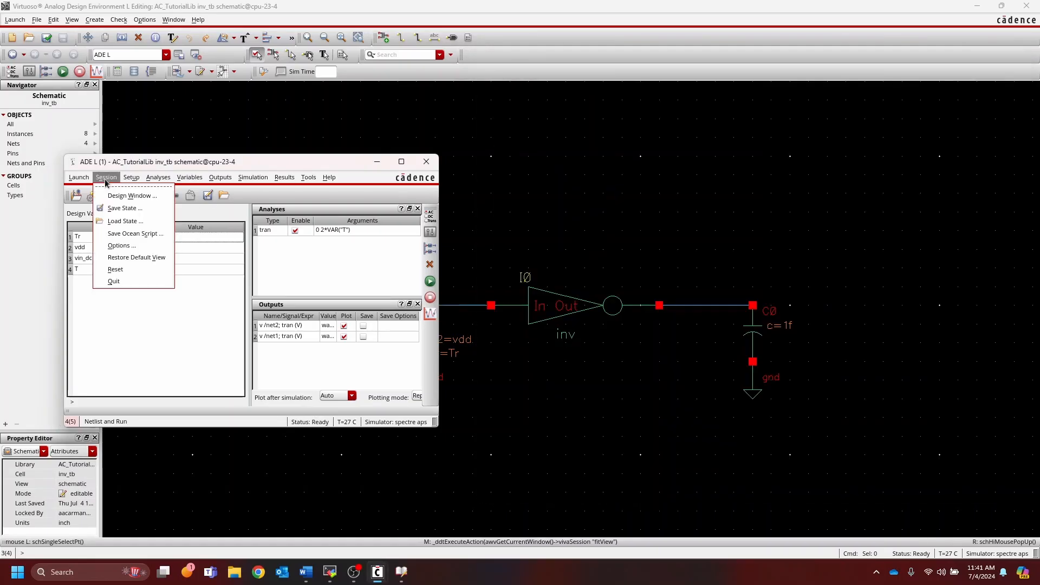
left_click(137, 210)
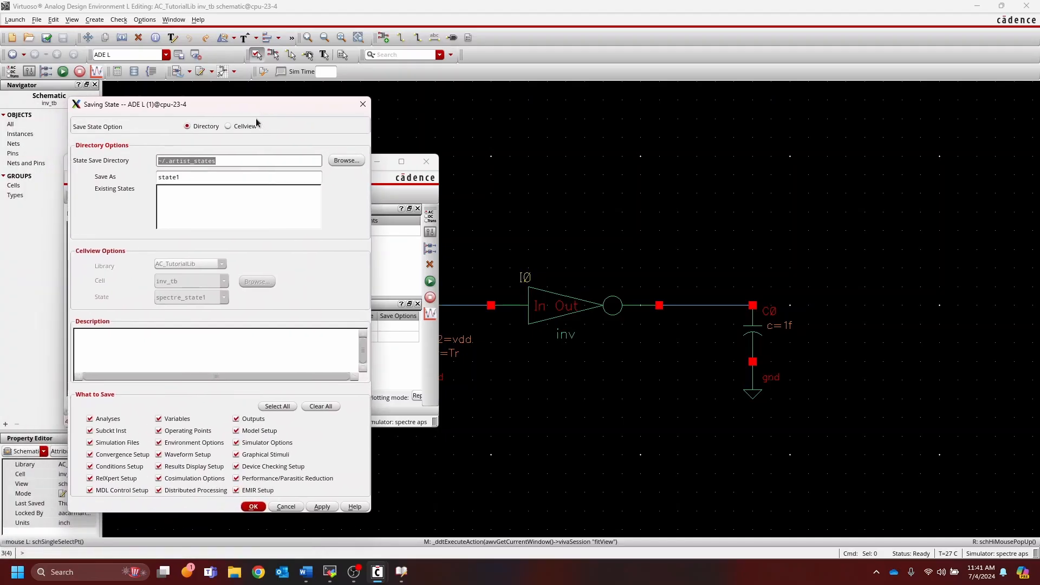
left_click(235, 127)
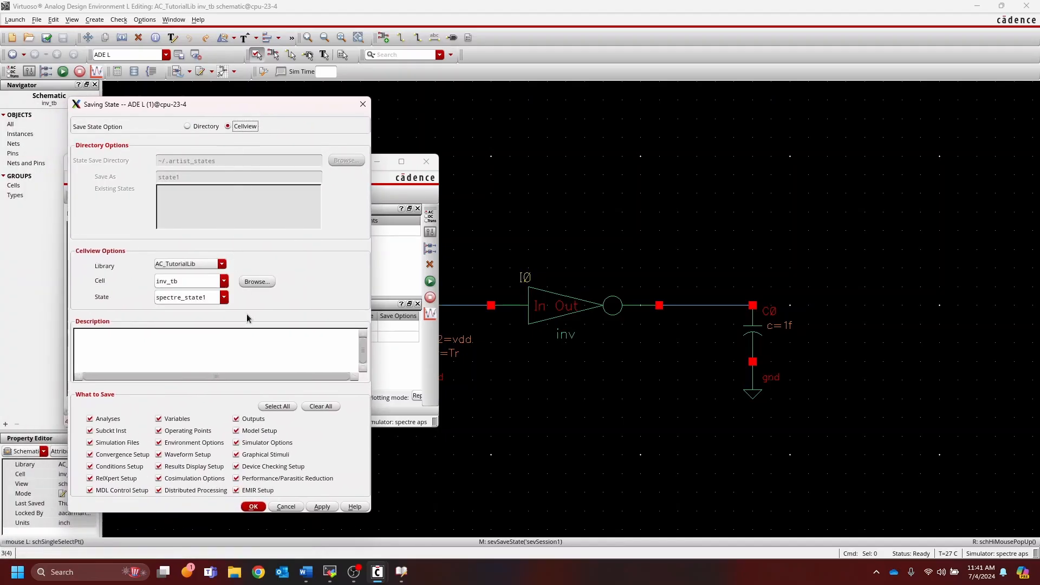
left_click(264, 505)
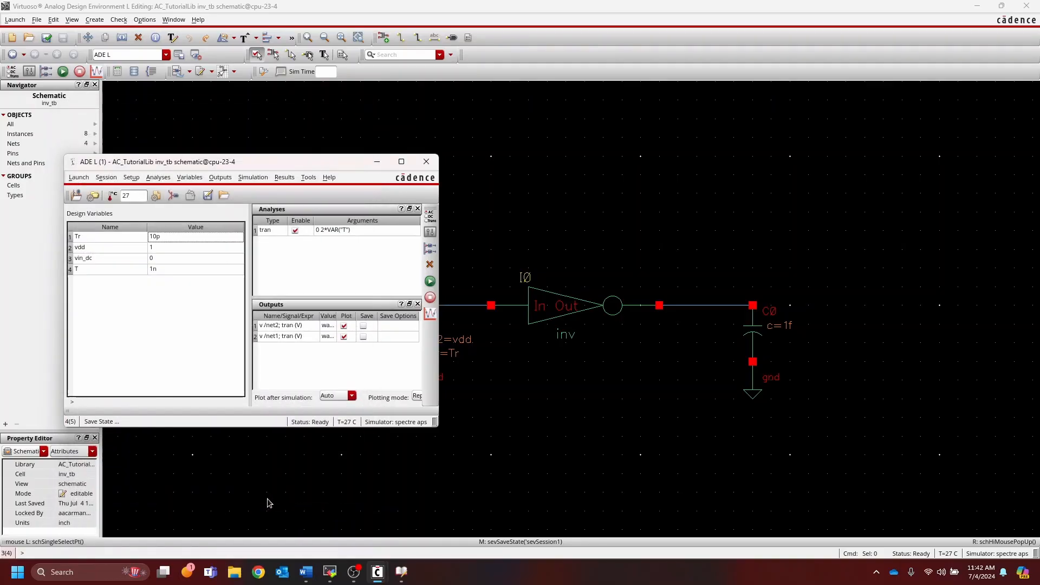
left_click(428, 161)
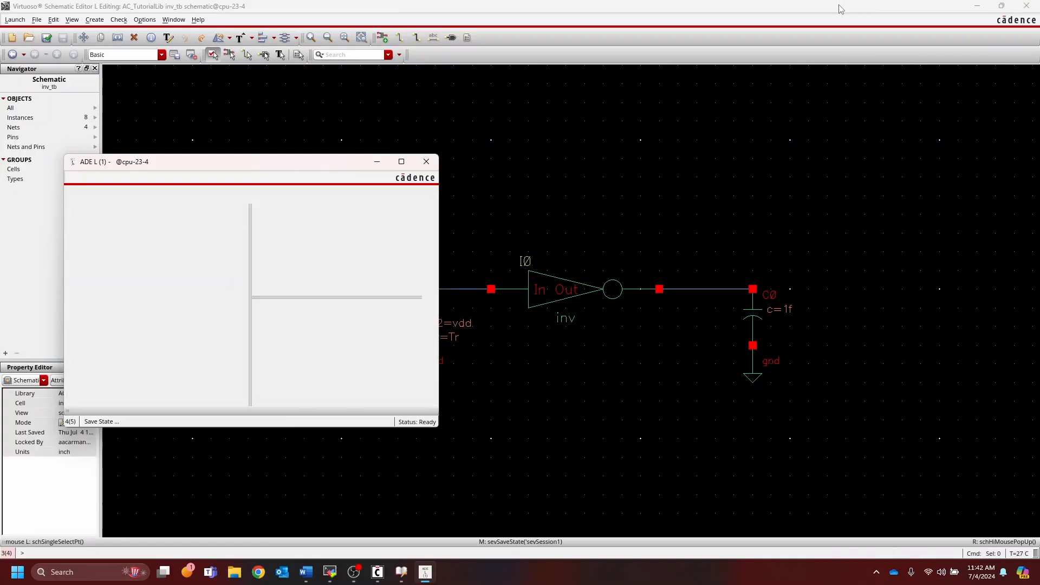
left_click(1036, 6)
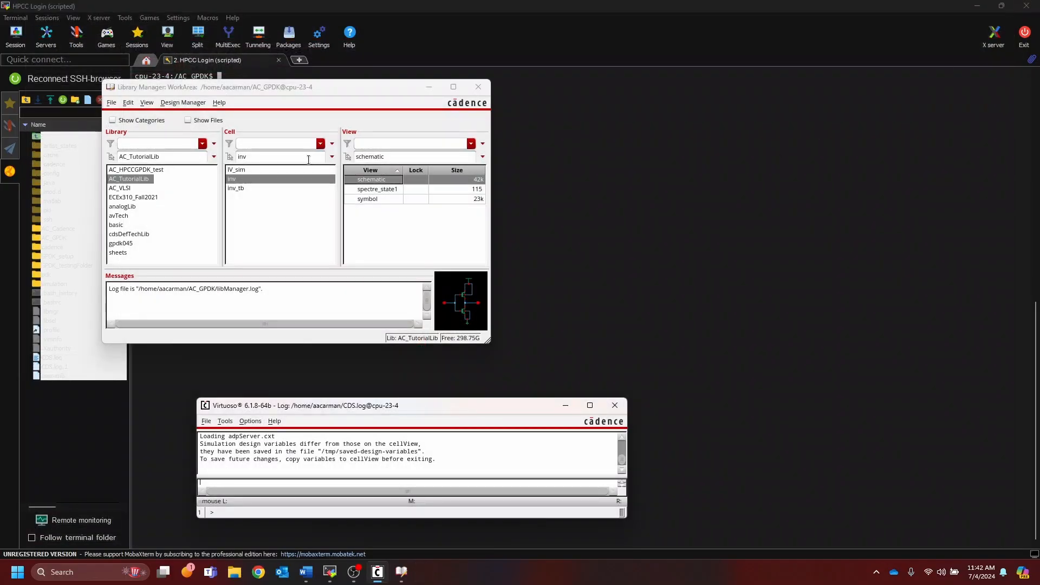
Step: Create a schematic cellview for a new cell FO2 in AC_TutorialLib and maximize its editor window
left_click(111, 102)
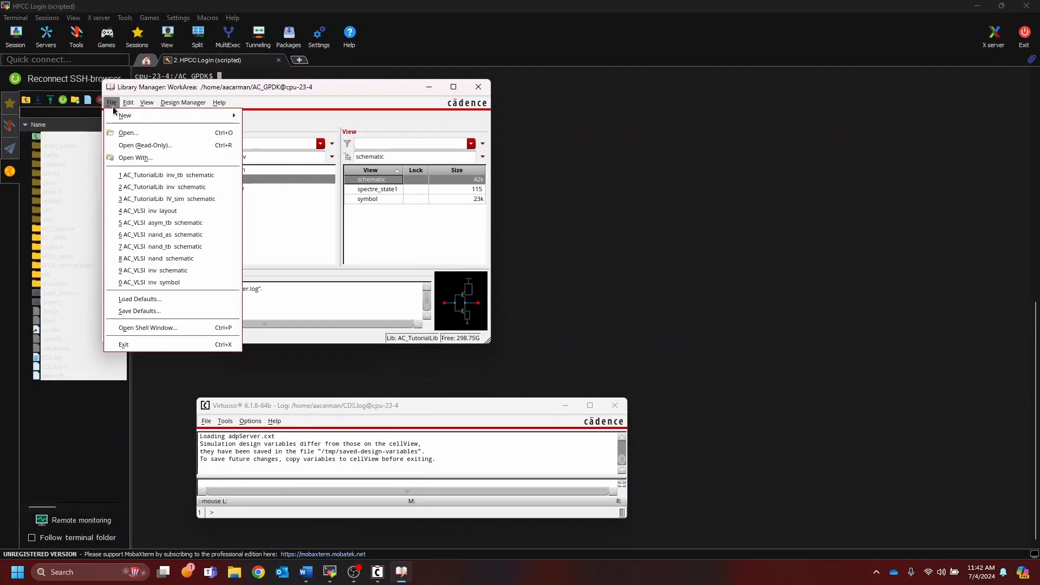
mouse_move(222, 119)
left_click(262, 134)
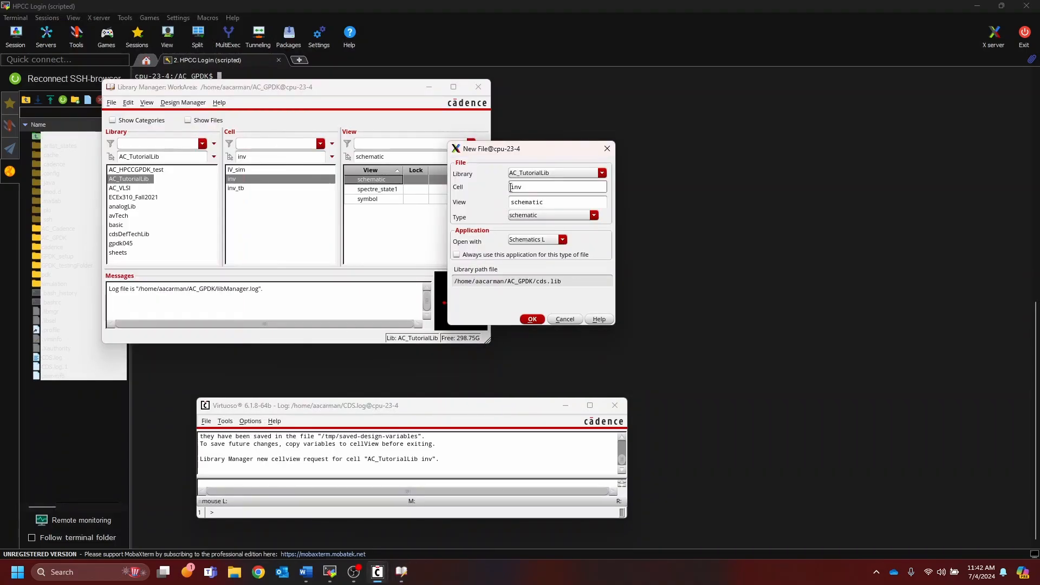
type("F02")
left_click(532, 319)
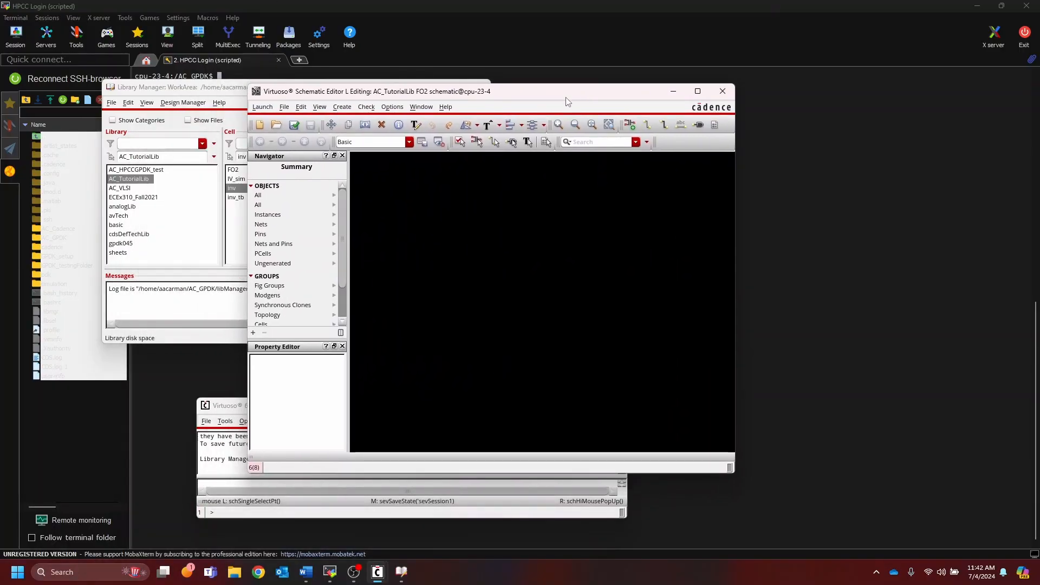
double_click(566, 97)
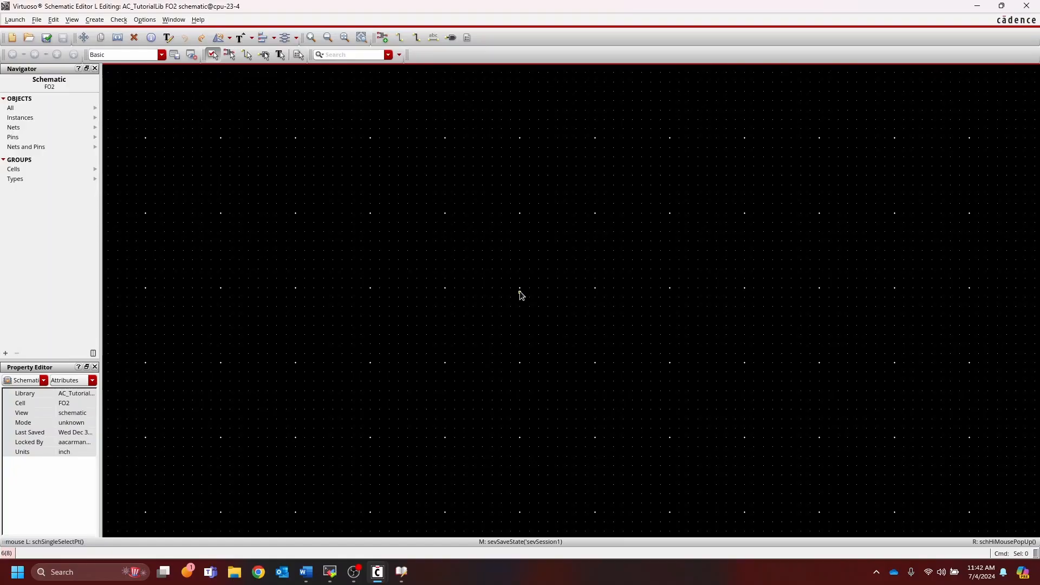
Step: Place three inv symbols from AC_TutorialLib: one driver, and two stacked load inverters beyond its output
key("i")
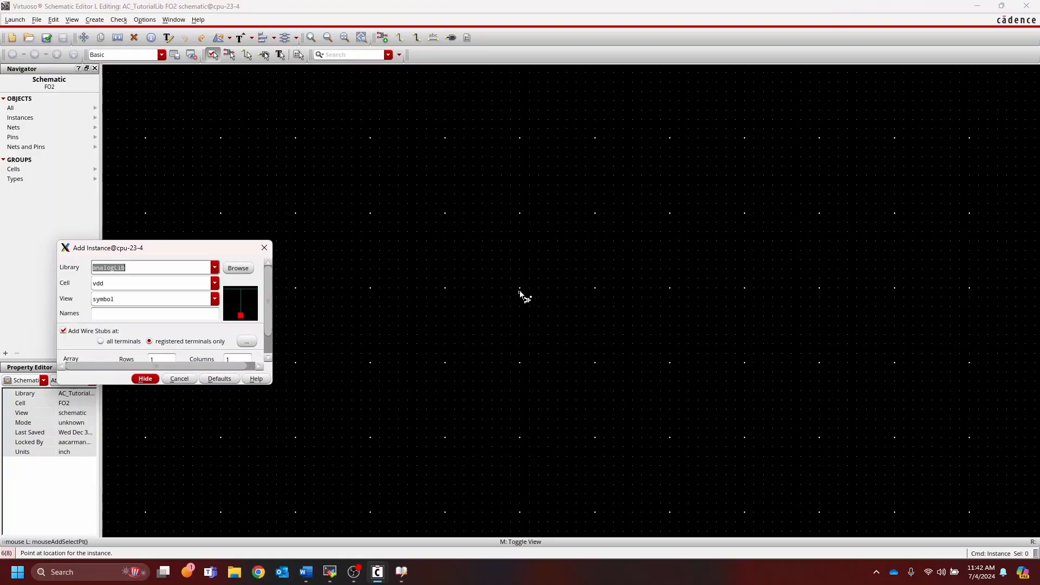
type("AC_Tutori")
key("Tab")
type("inv")
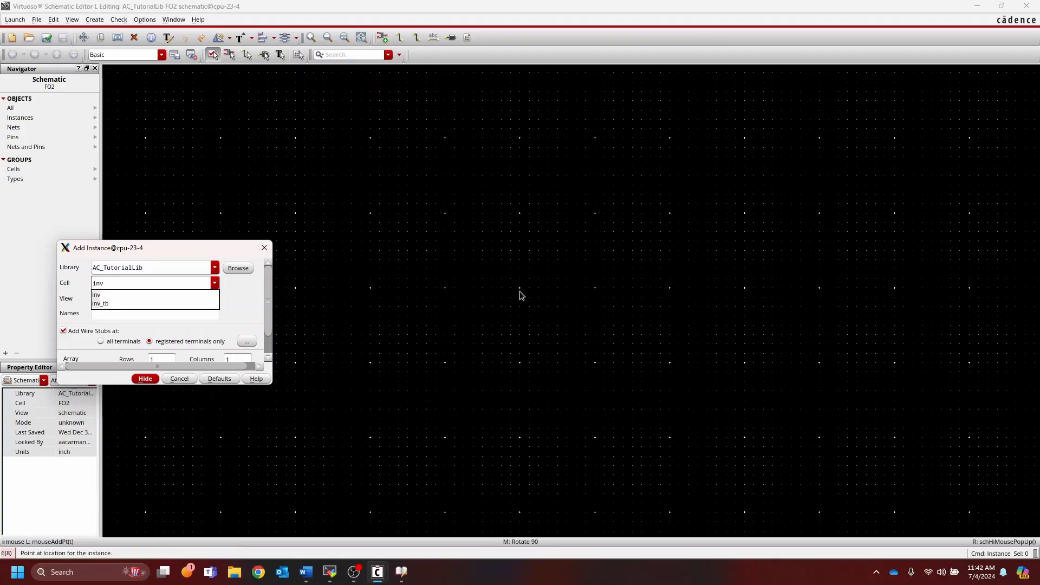
key("Tab")
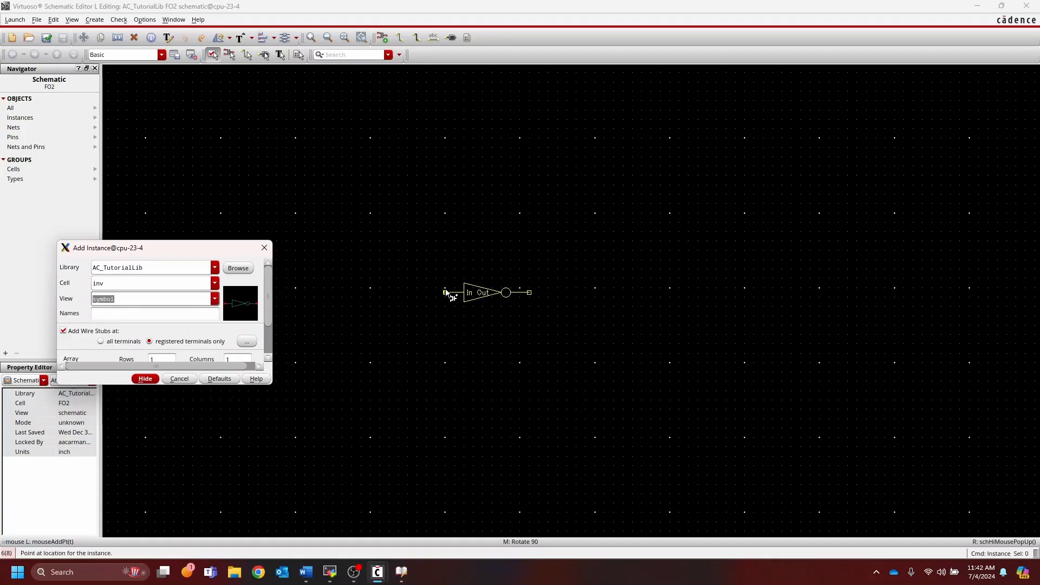
left_click(446, 288)
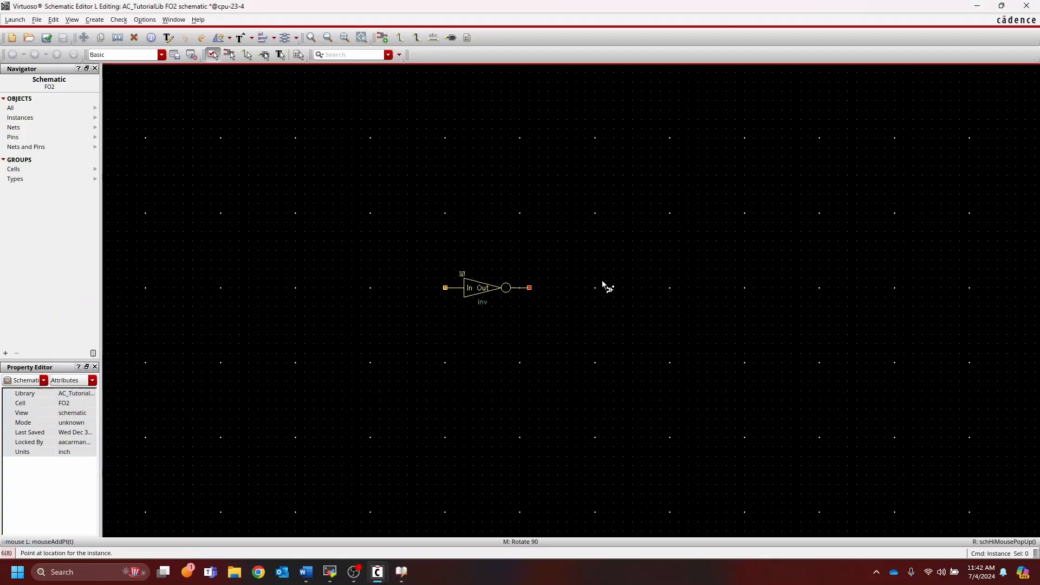
left_click(582, 241)
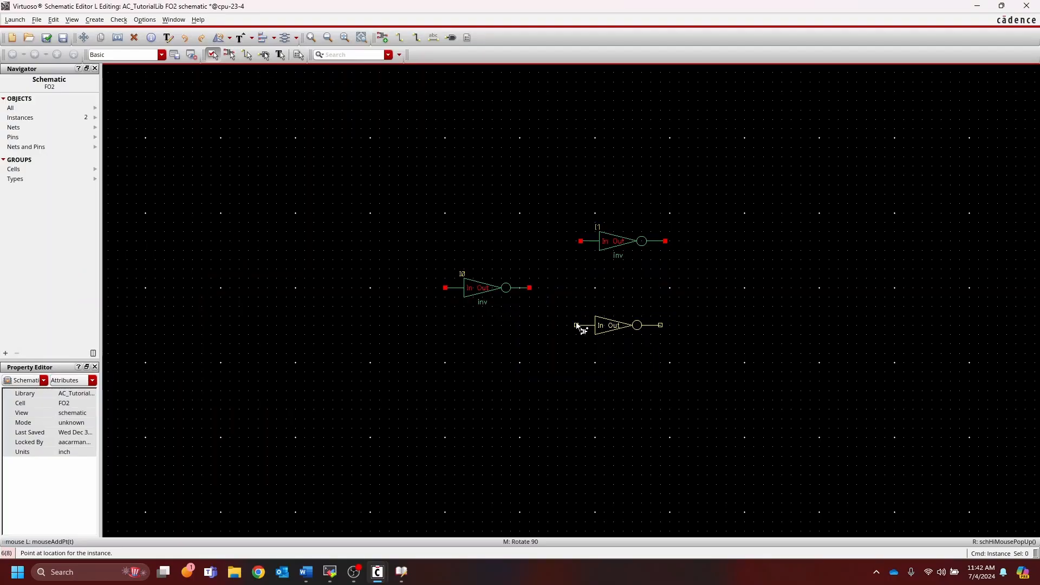
left_click(595, 339)
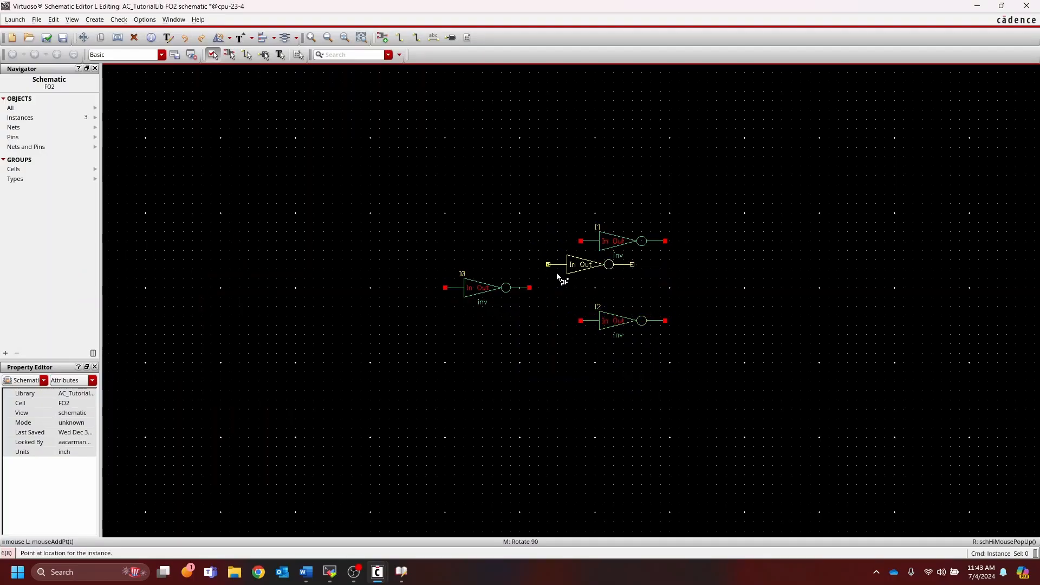
Step: Wire the driver inverter's output to the inputs of both load inverters
key("w")
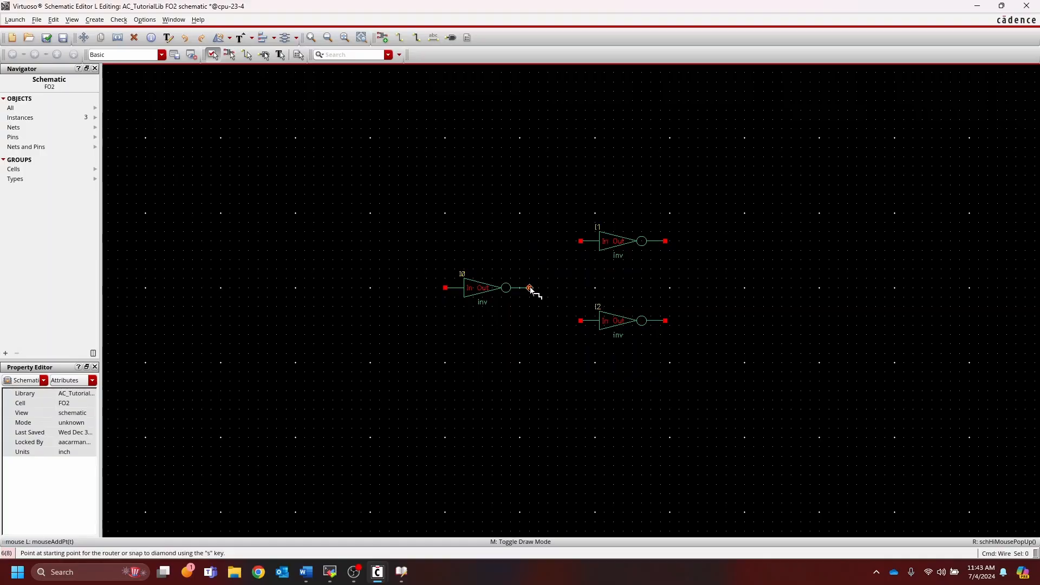
left_click(555, 287)
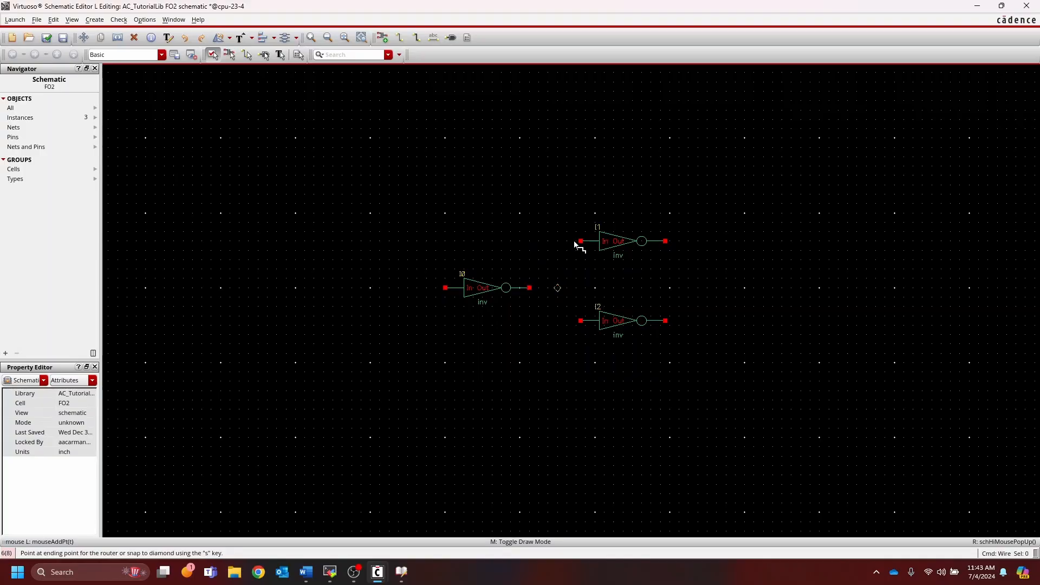
left_click(576, 241)
left_click(566, 288)
left_click(581, 321)
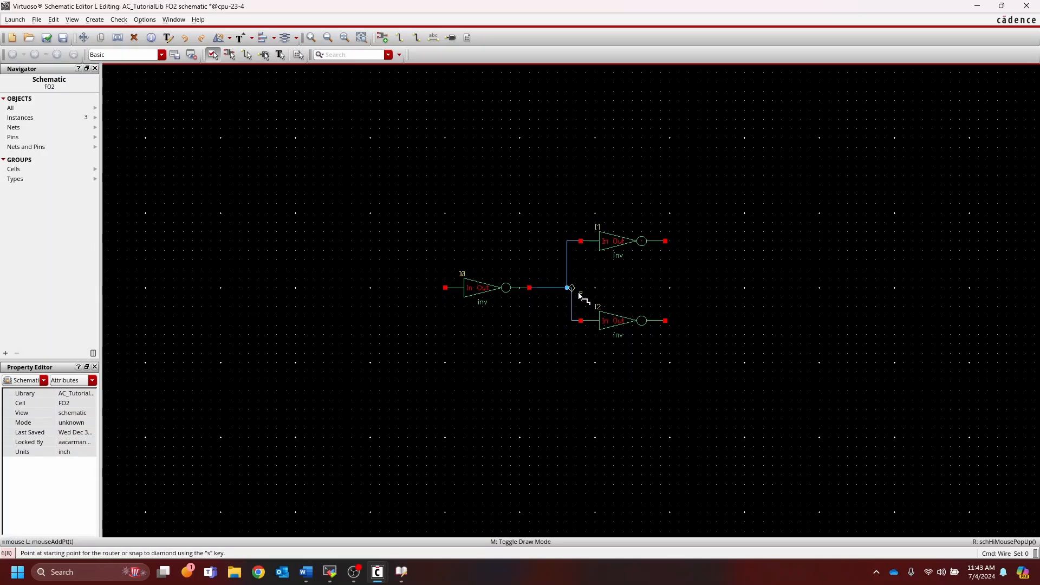
Step: Stretch the lower branch's vertical wire segment onto the junction so it lines up with the upper branch
scroll(576, 297, "up", 5, "ctrl")
key("Escape")
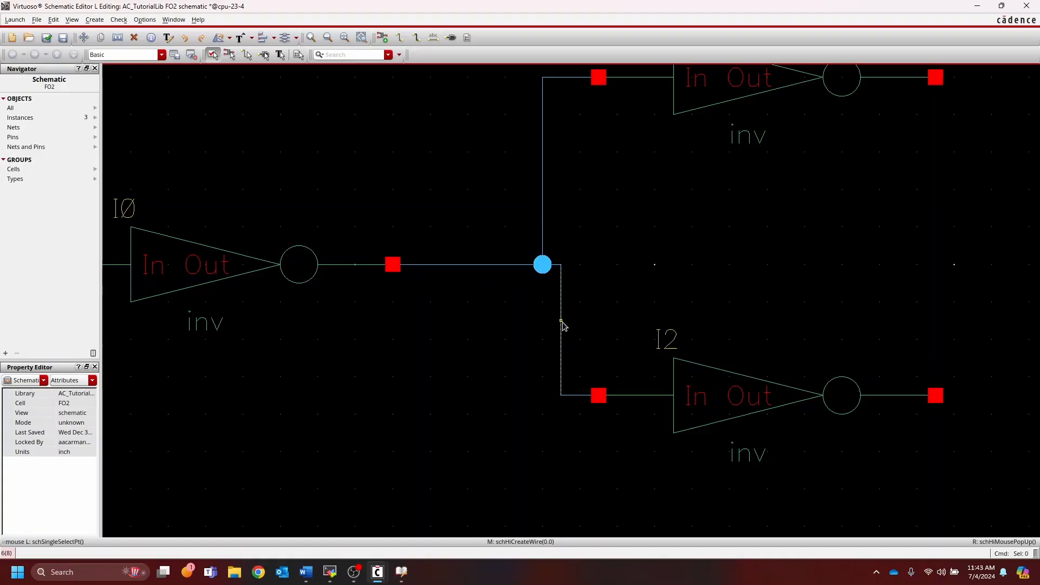
left_click(52, 22)
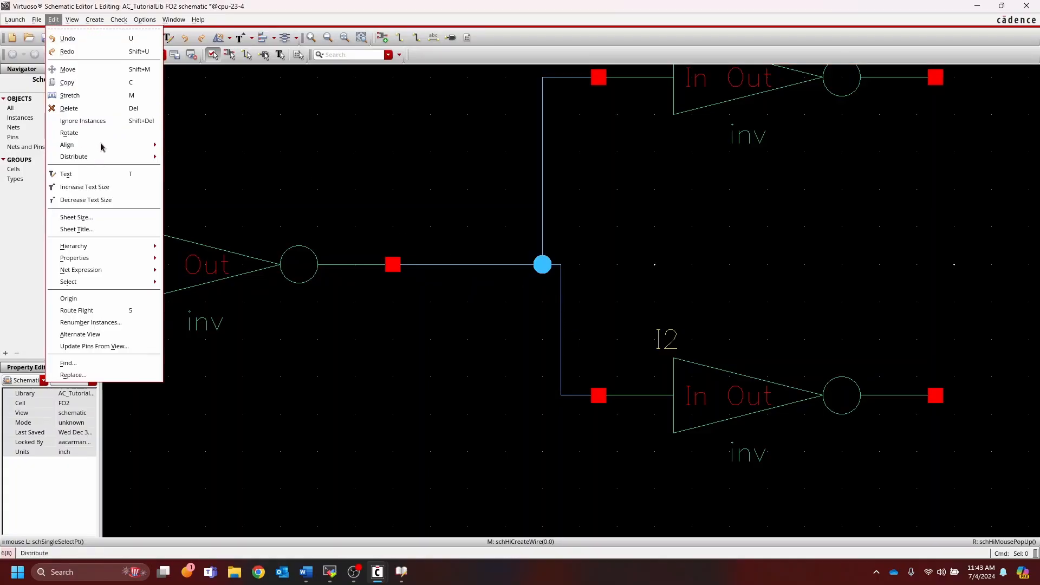
left_click(109, 98)
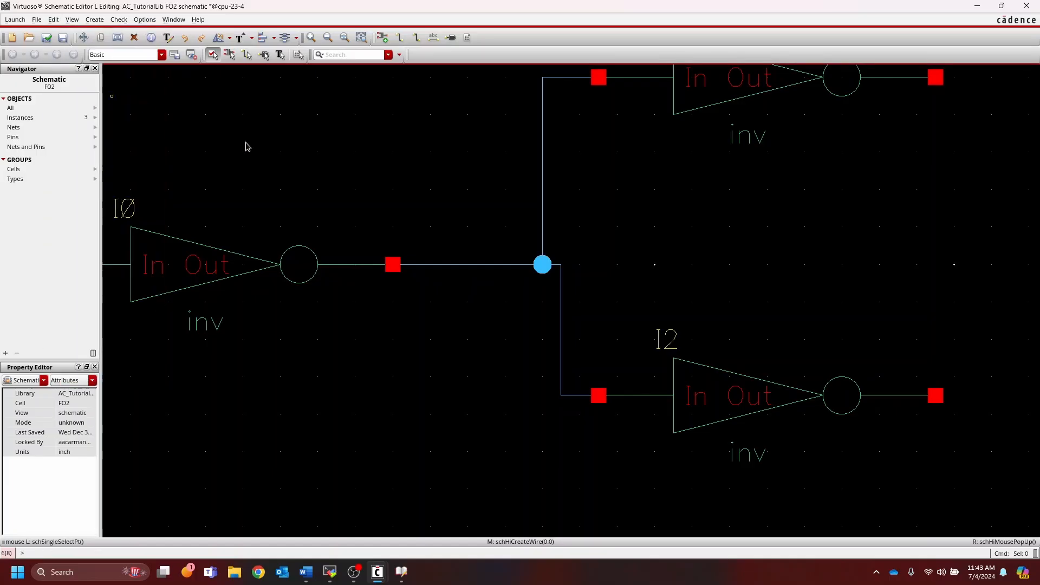
left_click(561, 322)
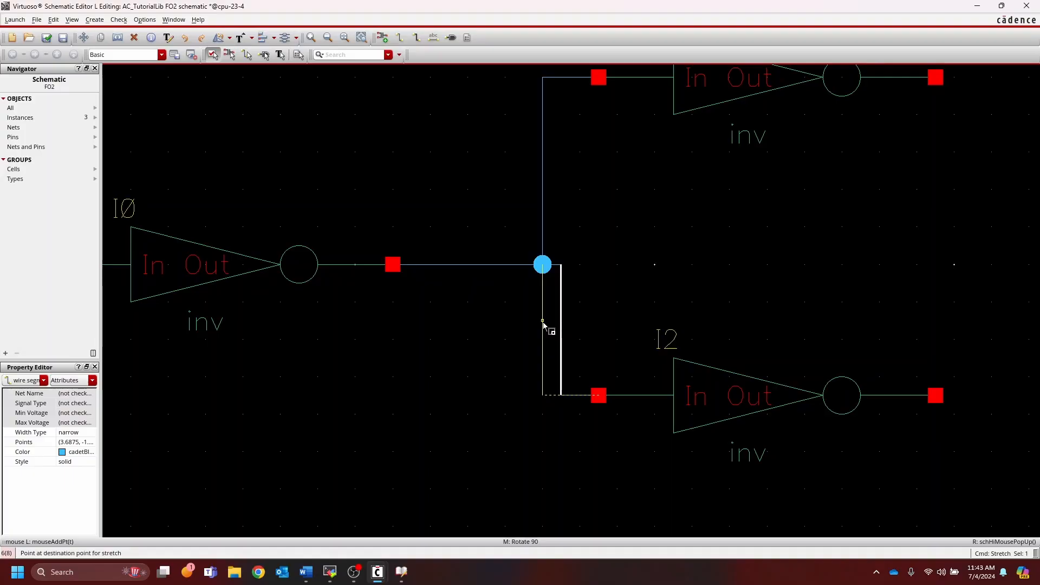
left_click(543, 321)
scroll(601, 409, "down", 1)
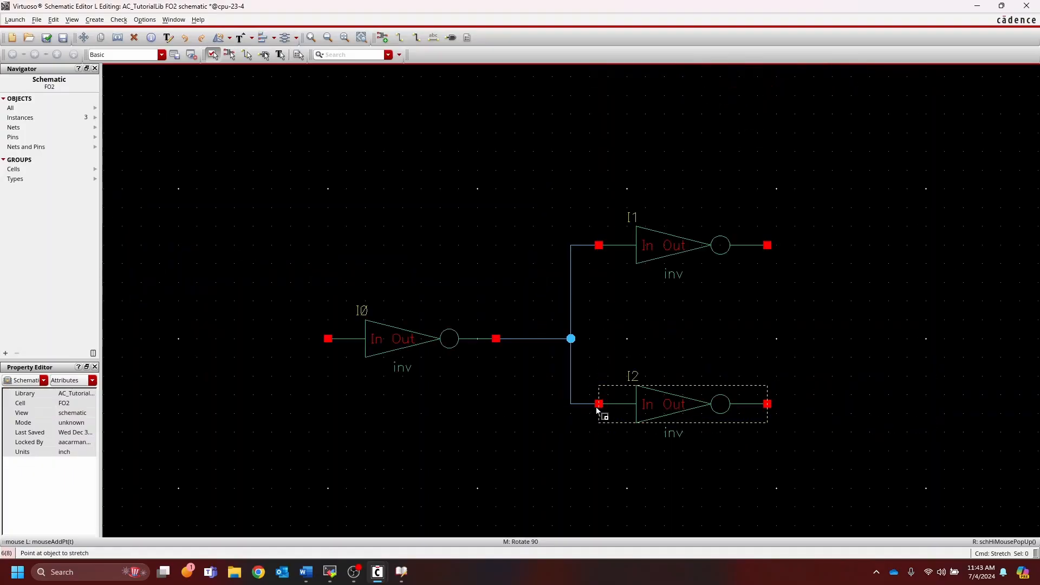
Step: Draw a short horizontal wire stub extending outward from the input of inverter I0
scroll(671, 400, "down", 1)
scroll(644, 413, "up", 1)
key("w")
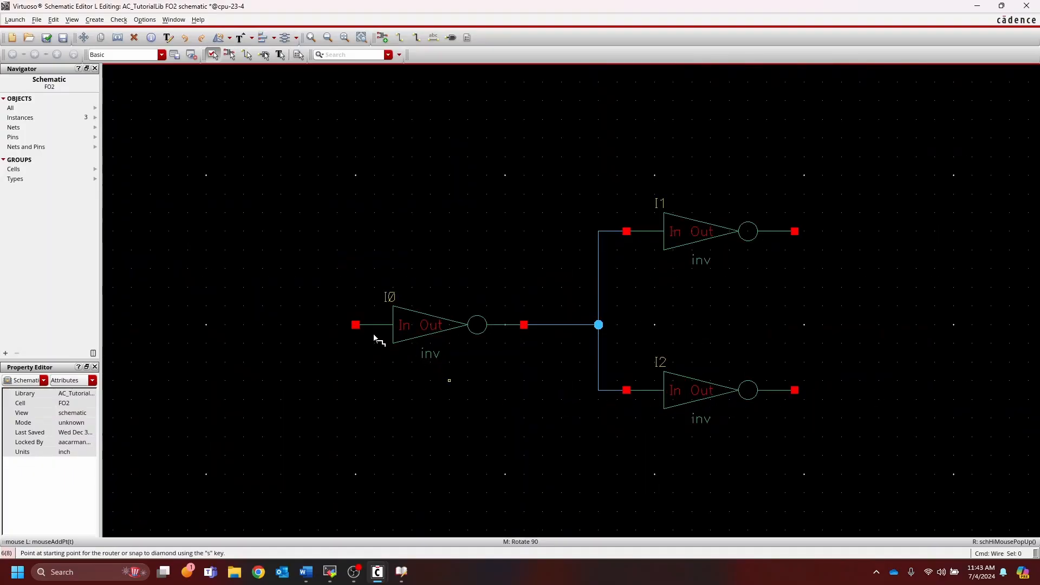
left_click(314, 324)
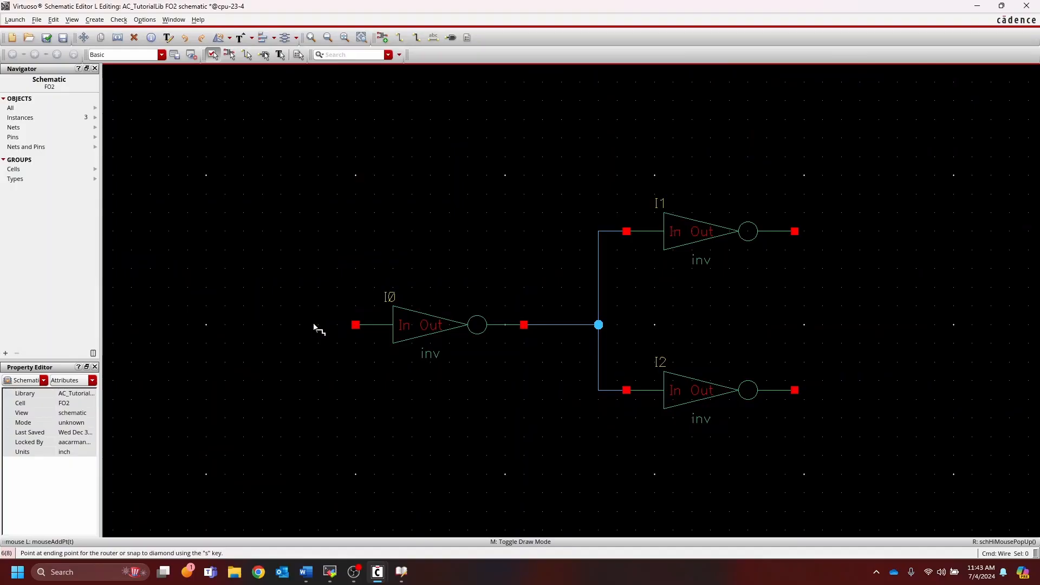
right_click(790, 250)
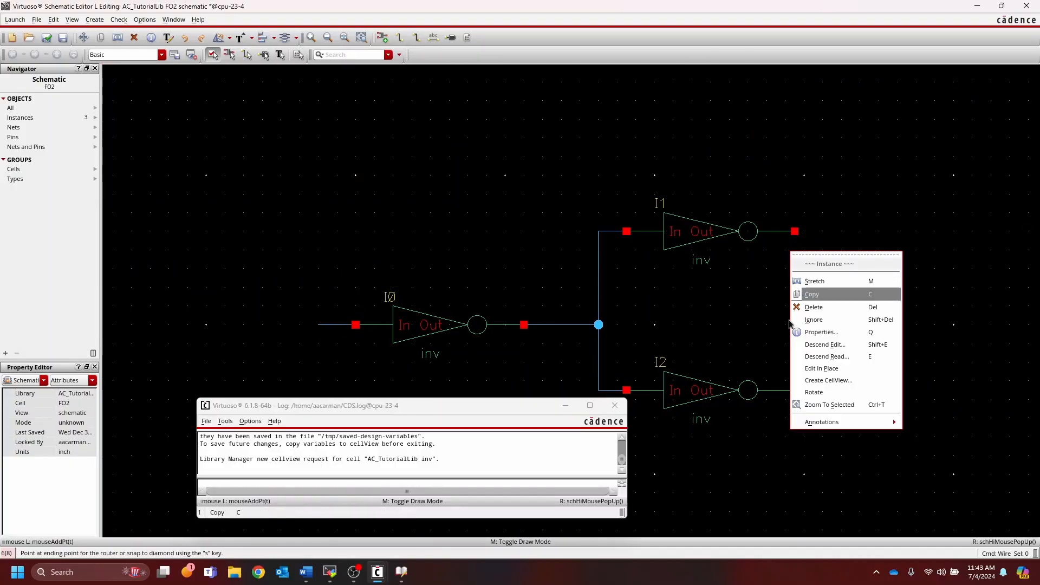
left_click(737, 361)
left_click(361, 328)
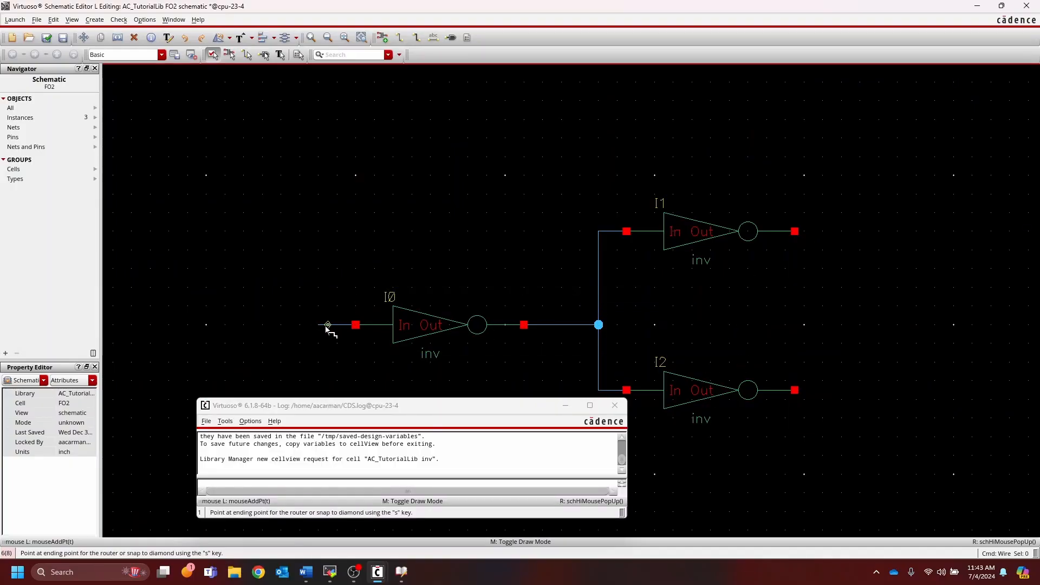
key("Escape")
left_click(477, 4)
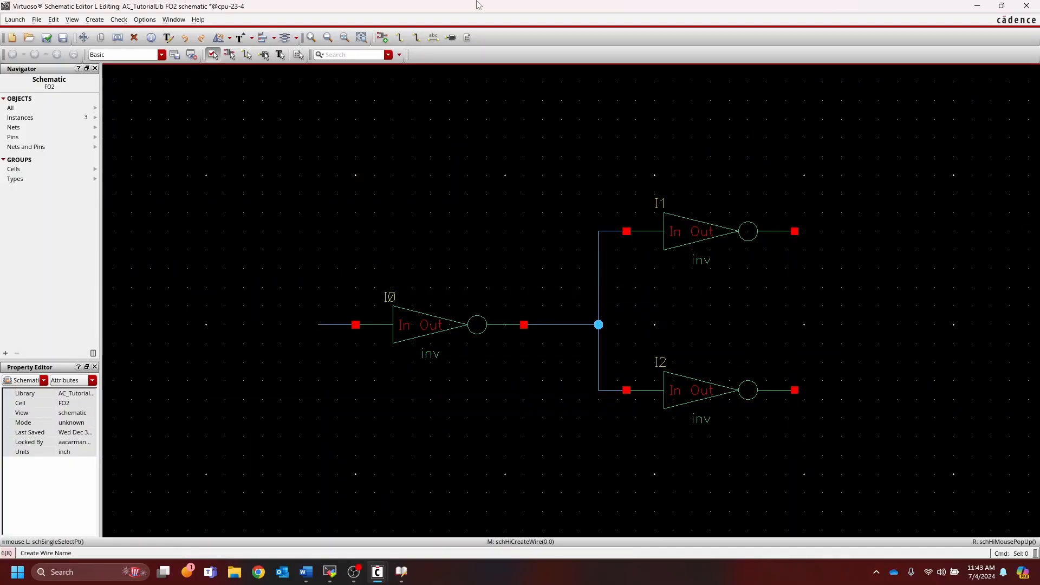
Step: Draw short horizontal wire stubs extending outward from the outputs of inverters I1 and I2
key("w")
left_click(796, 233)
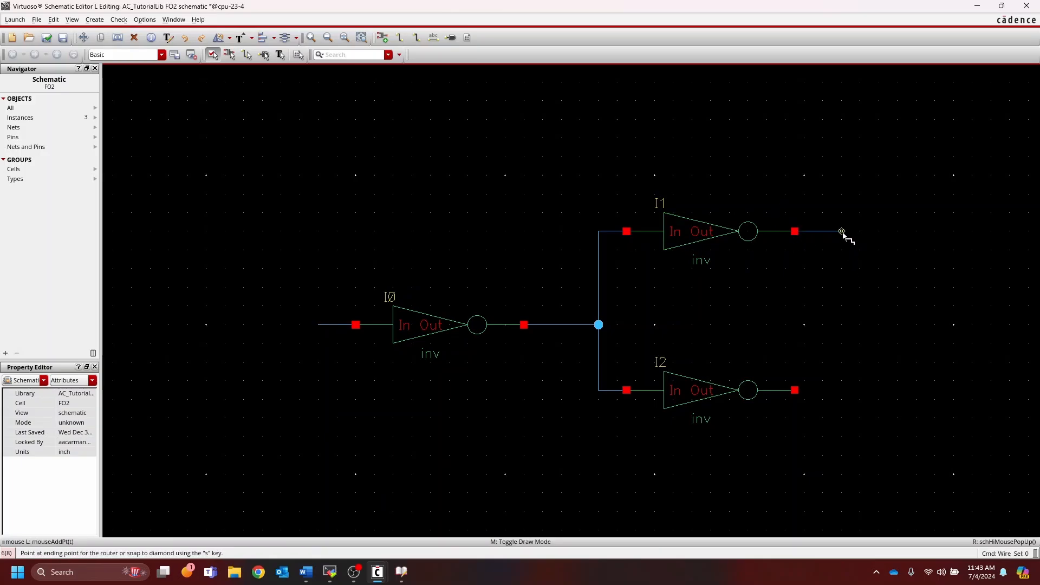
left_click(844, 233)
left_click(795, 390)
left_click(843, 391)
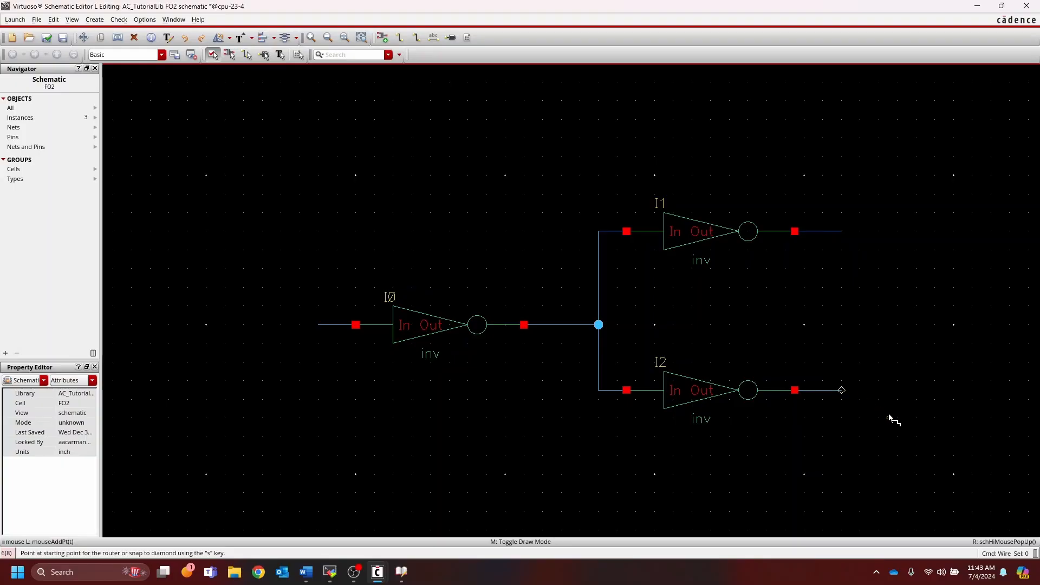
key("Escape")
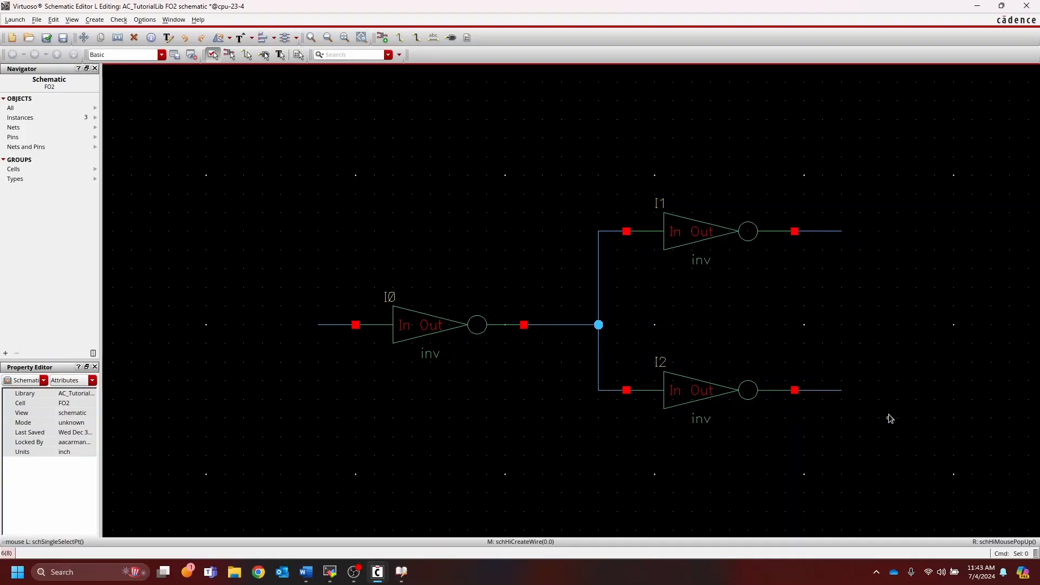
Step: Set the w parameter of inverter I2 to 120n
left_click(713, 394)
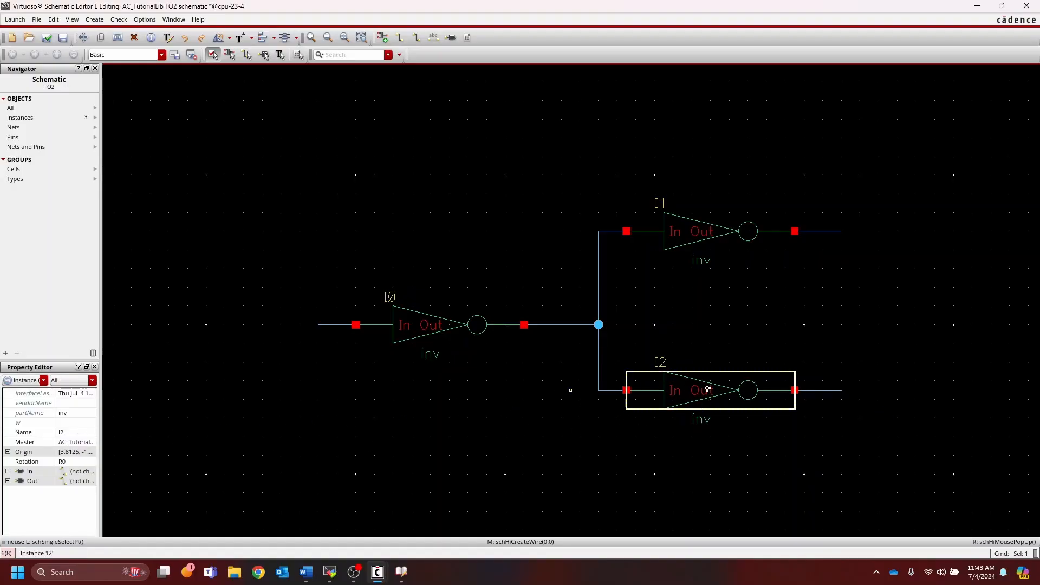
key("q")
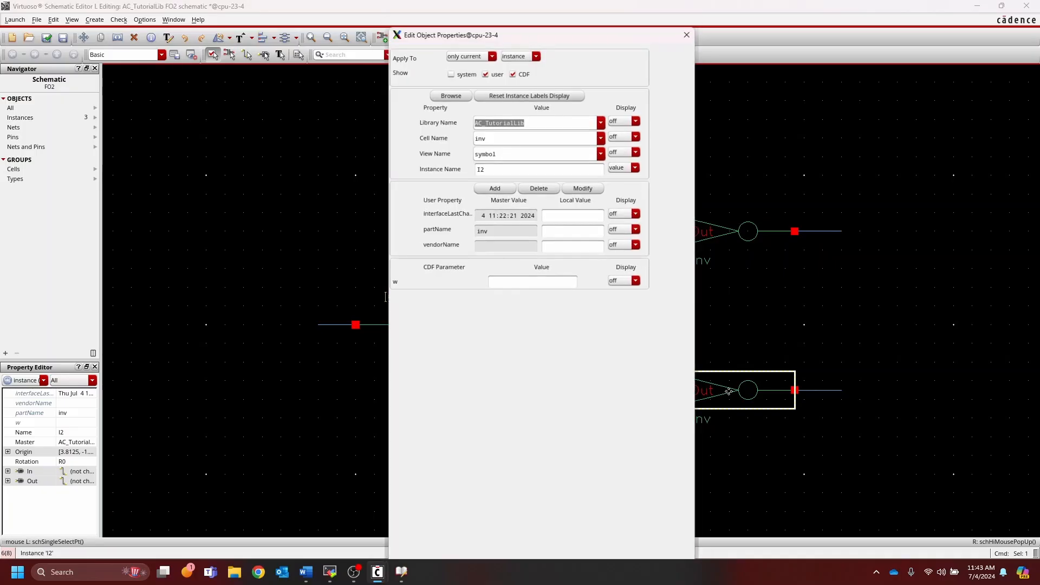
left_click(689, 32)
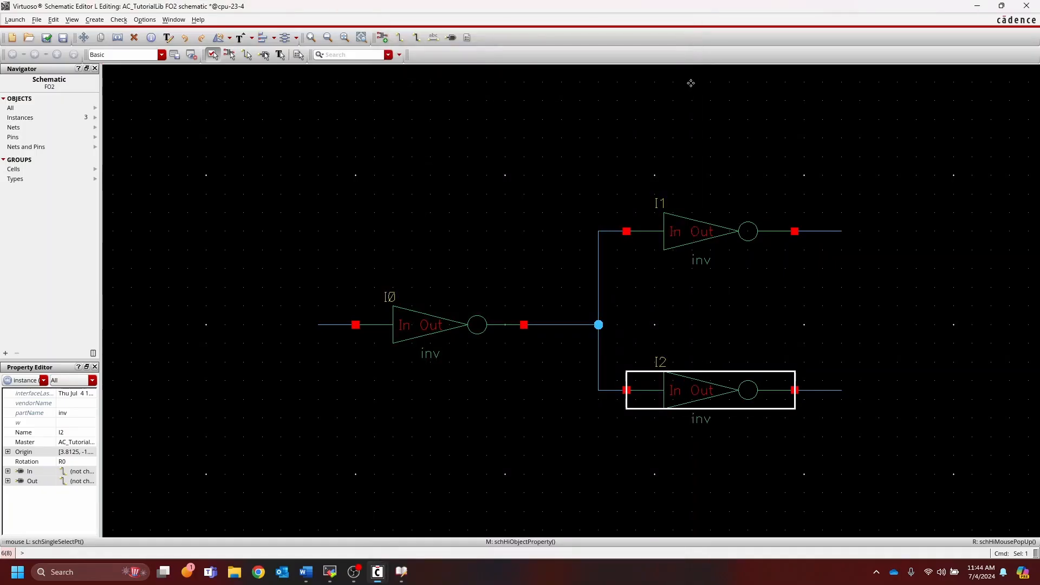
left_click(67, 422)
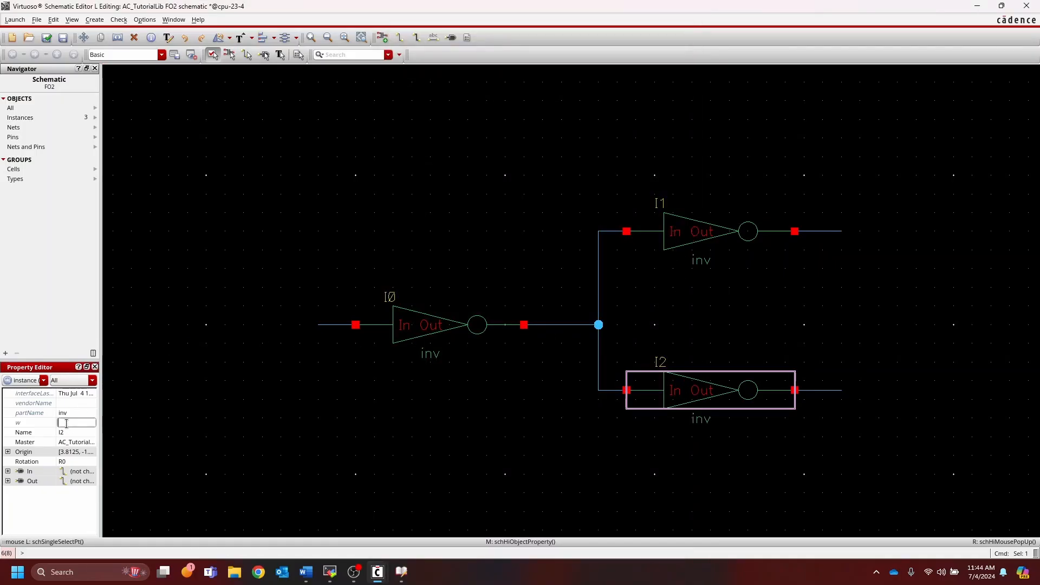
type("120n")
key("Return")
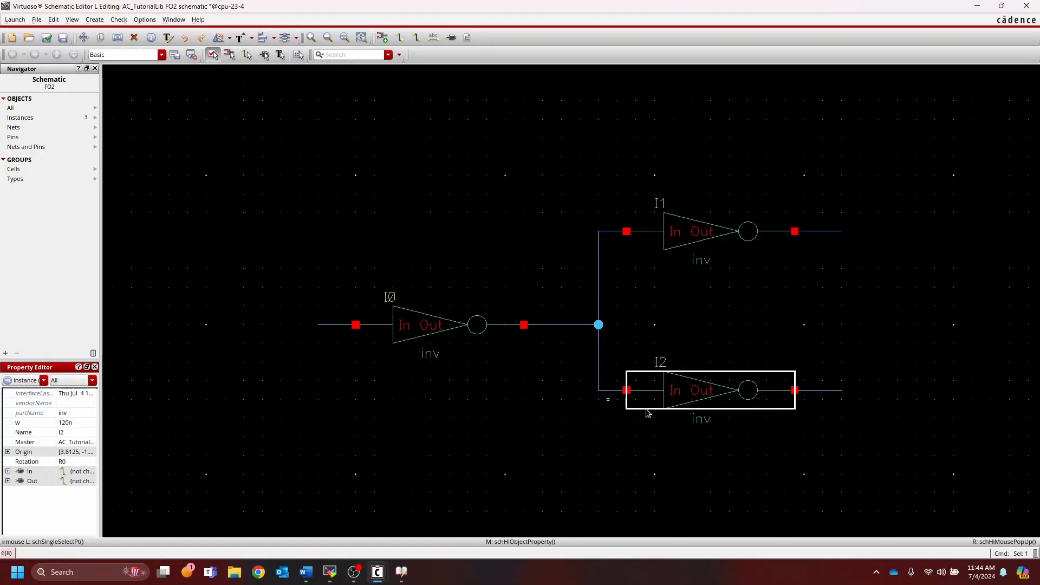
Step: Set the w parameter of inverter I1 to 120n
left_click(720, 240)
left_click(79, 422)
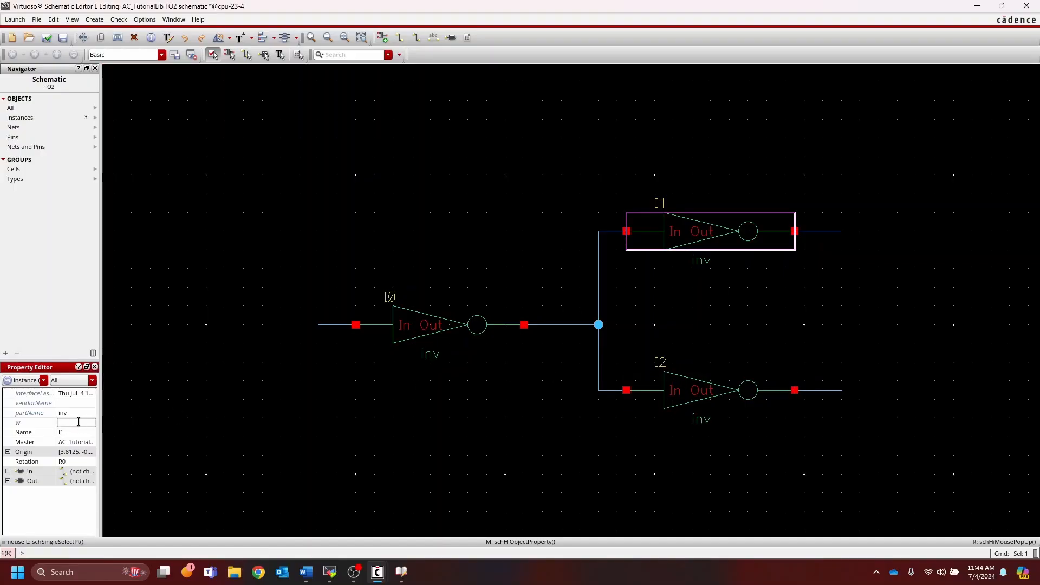
type("120n")
key("Return")
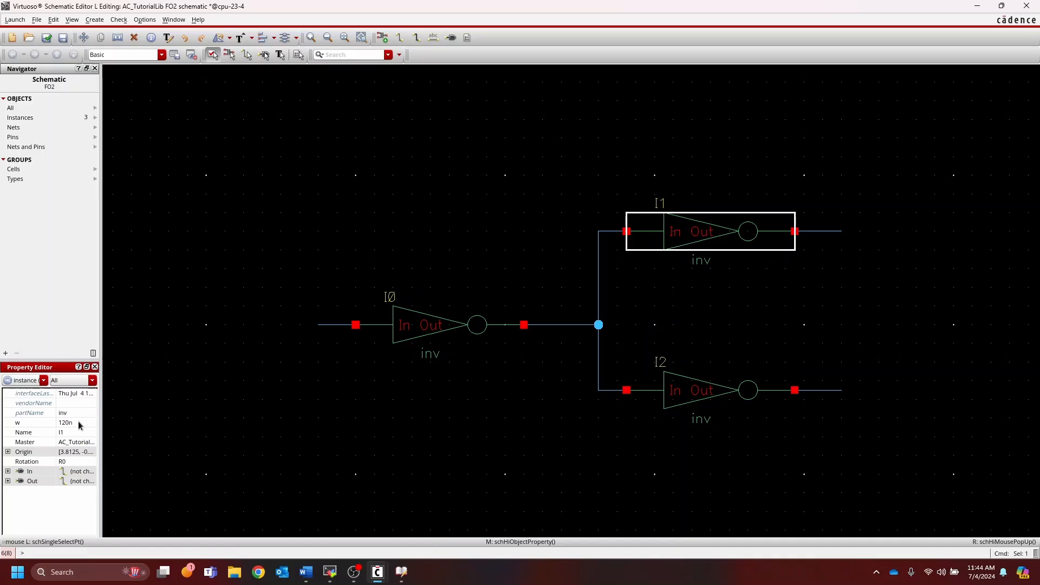
Step: Set the w parameter of inverter I0 to 120n and recheck the other two inverters' properties
left_click(433, 342)
left_click(70, 423)
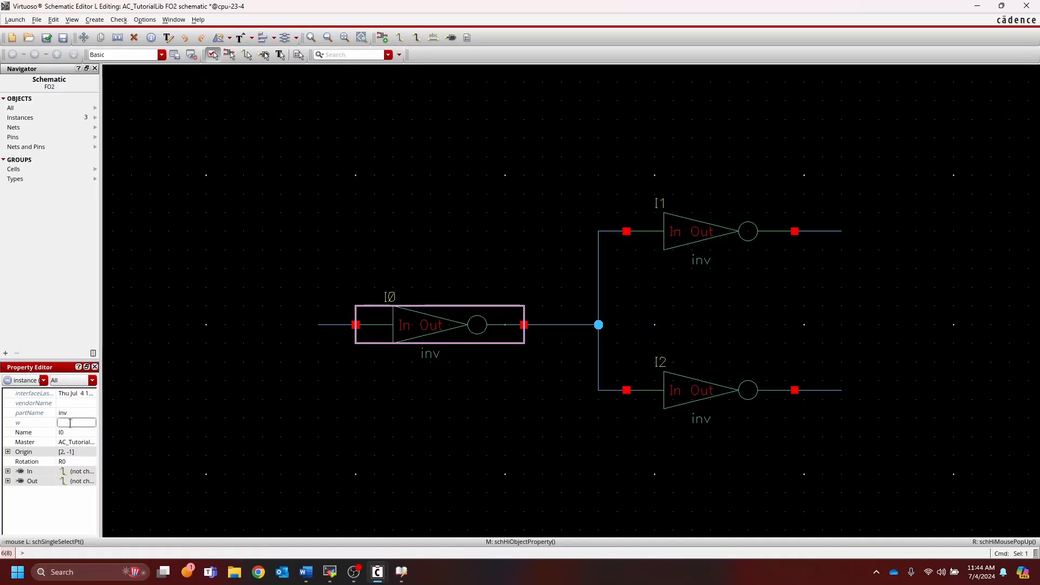
type("120n")
key("Return")
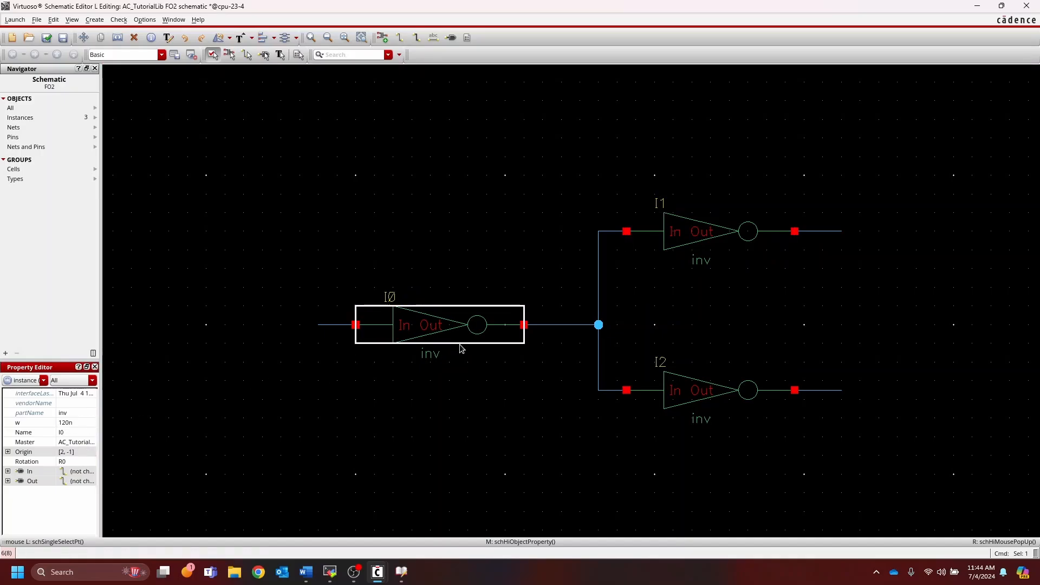
left_click(723, 398)
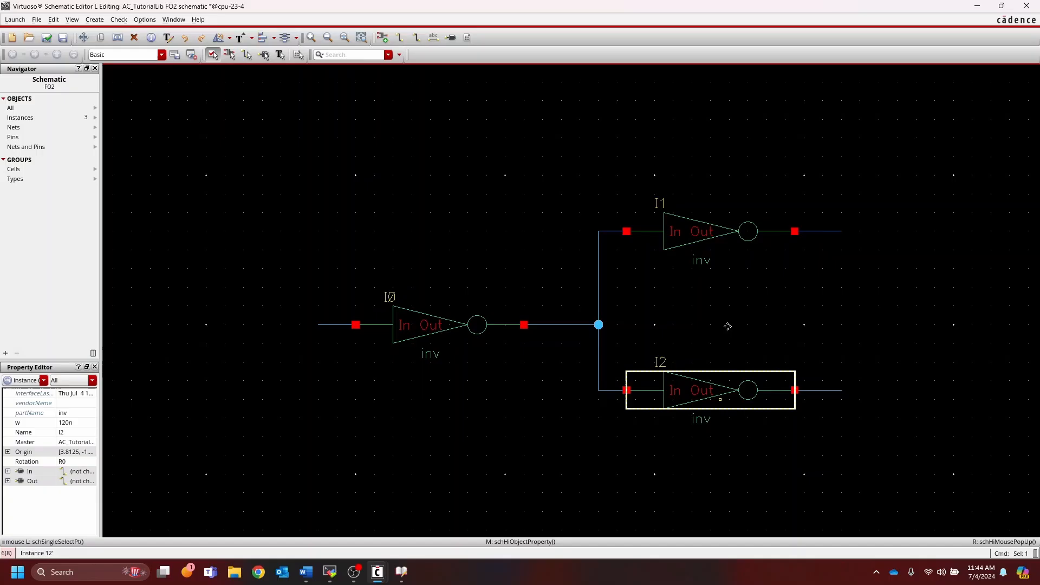
left_click(733, 227)
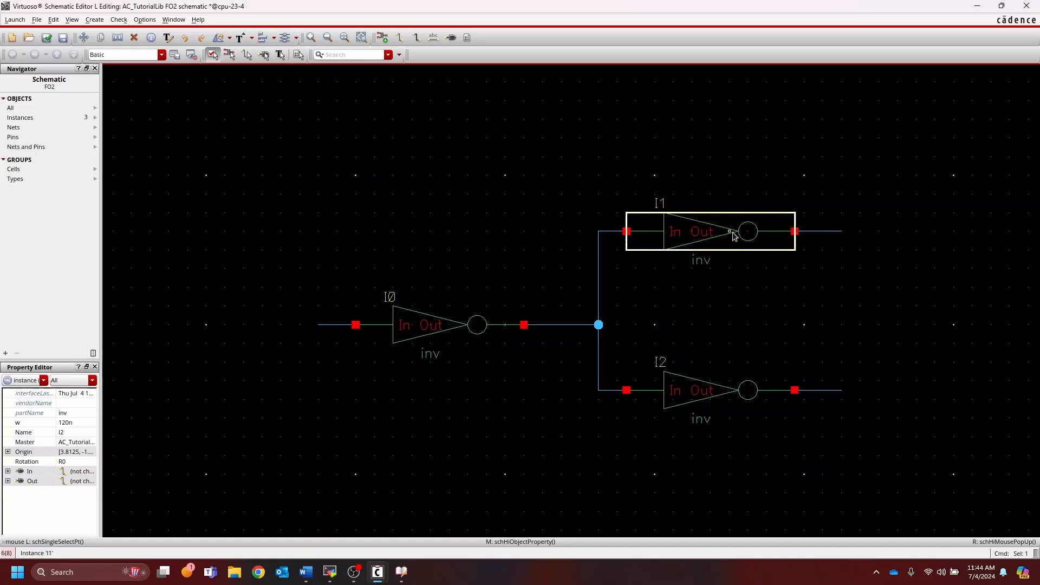
left_click(468, 201)
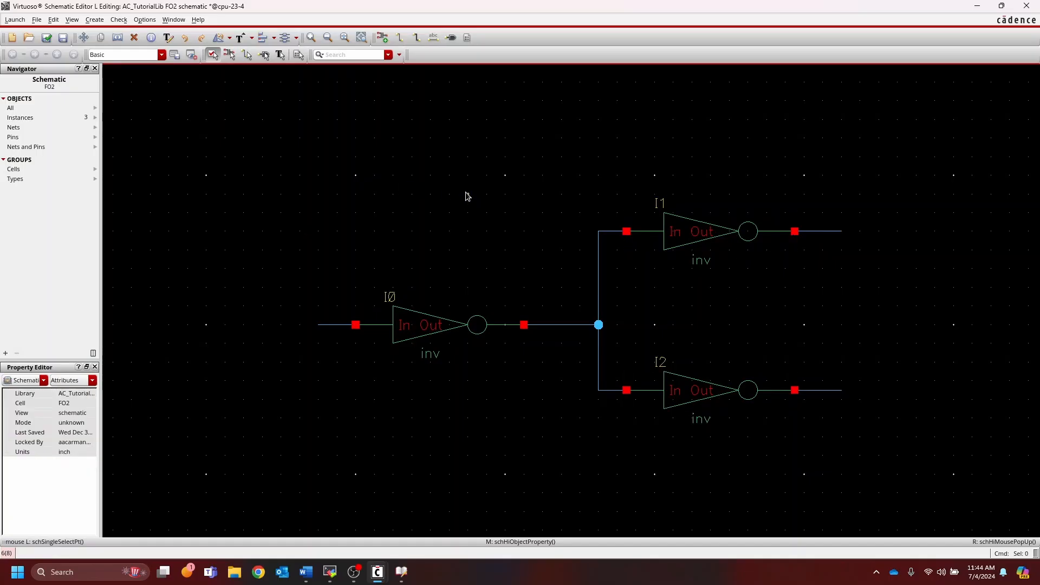
Step: Create inputOutput pins named In, OutA and OutB, placing In at the end of I0's input wire
key("p")
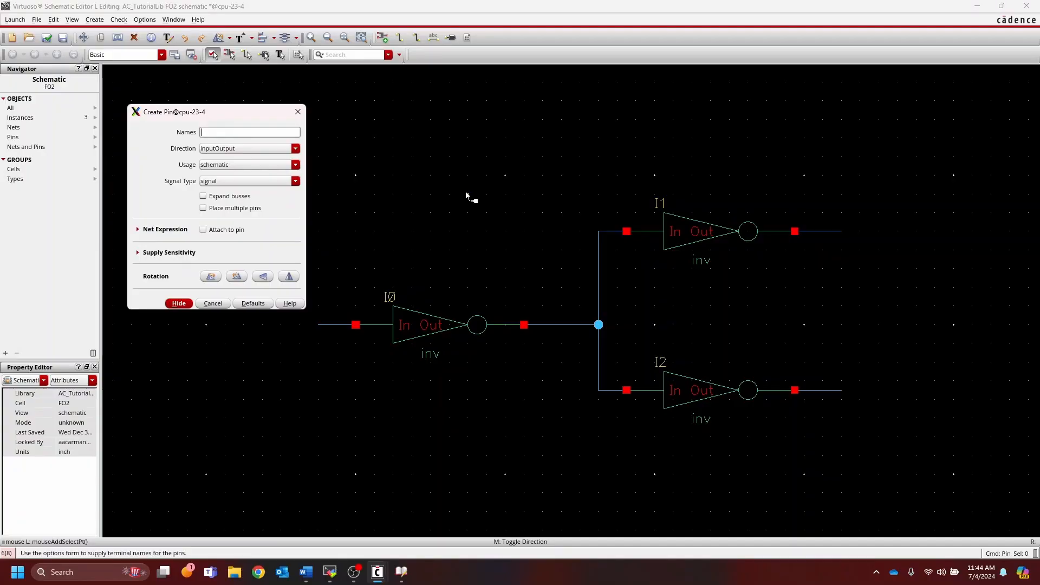
type("In")
key("Return")
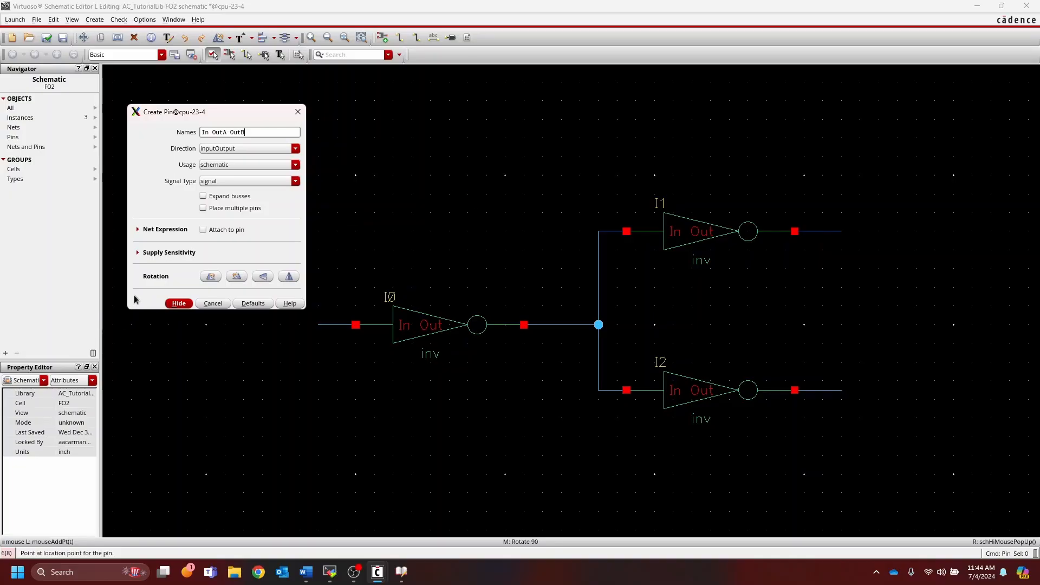
left_click(182, 307)
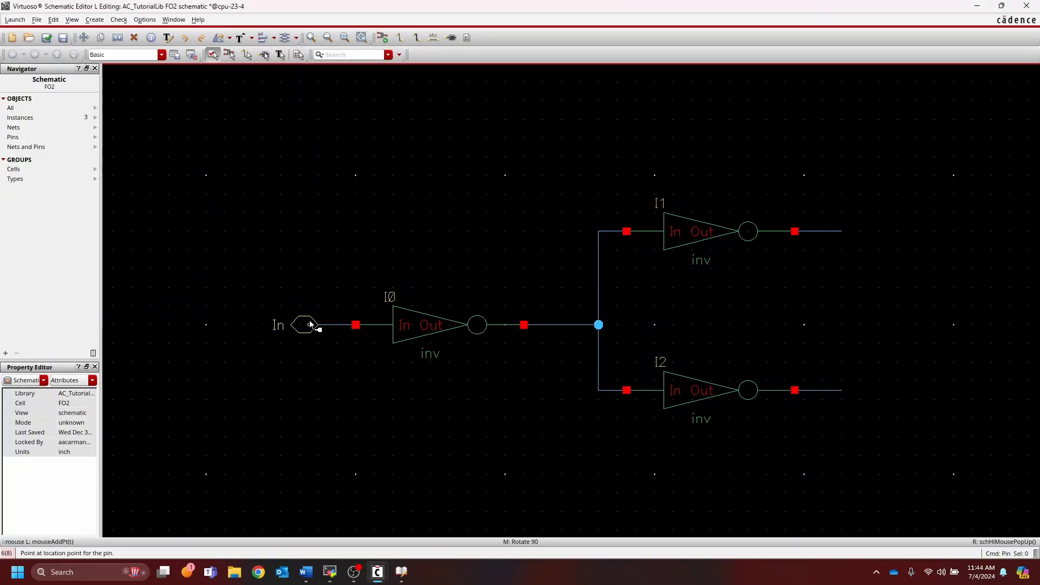
left_click(315, 325)
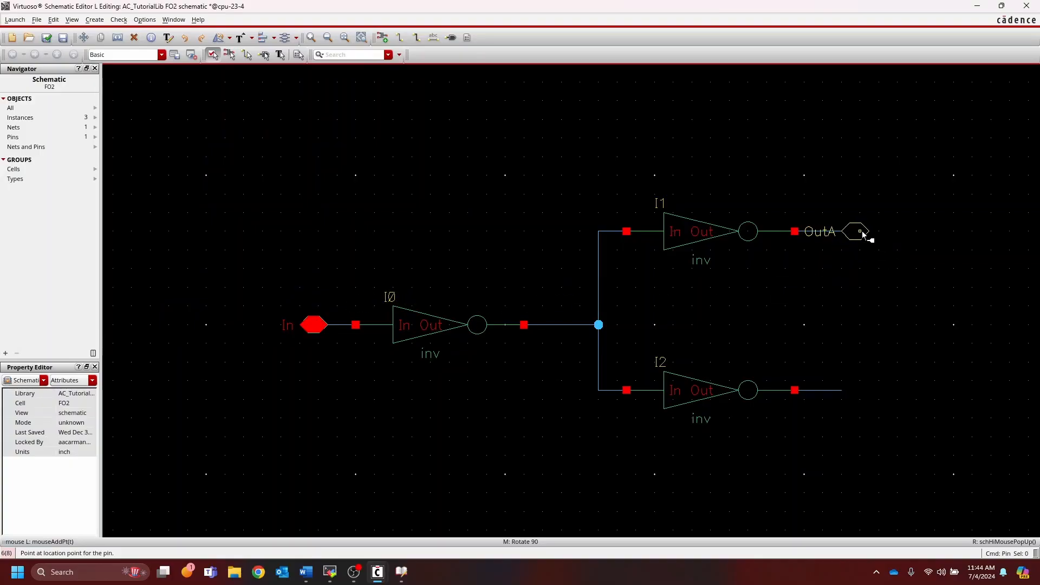
Step: Flip and place pins OutA and OutB at the output wire ends of I1 and I2, and check and save the schematic
key("F3")
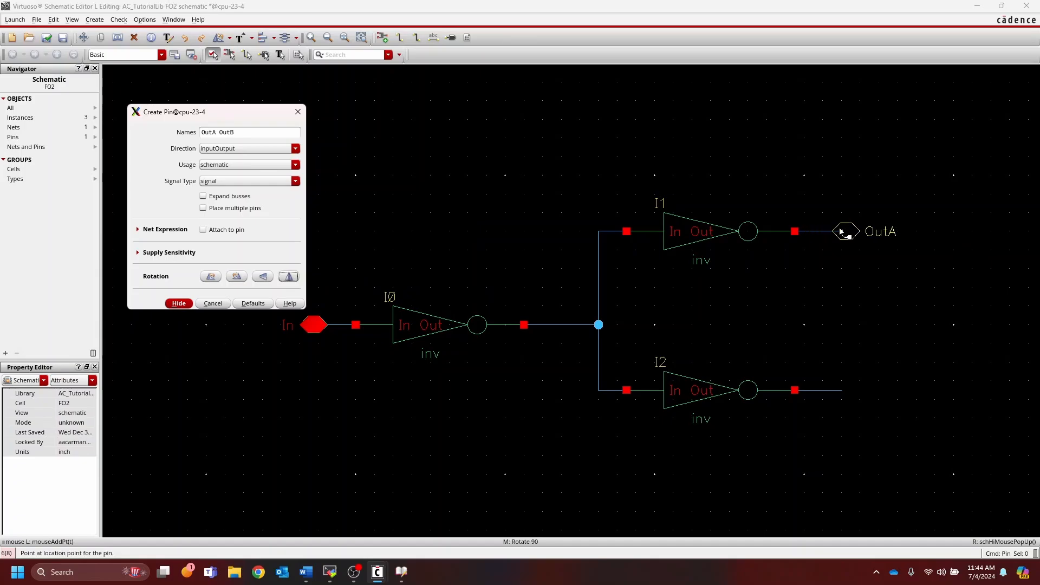
left_click(846, 231)
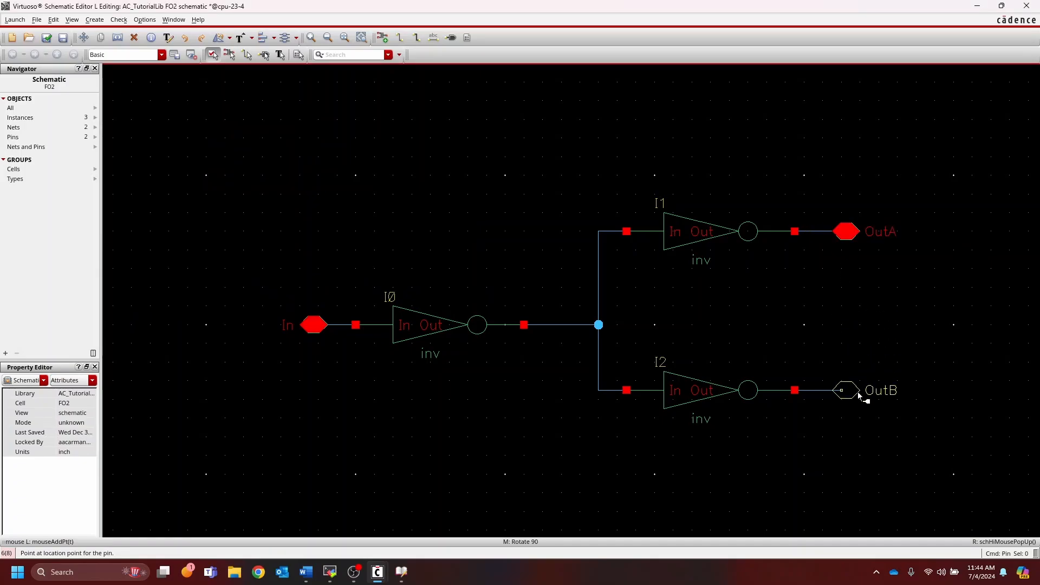
left_click(872, 399)
key("Escape")
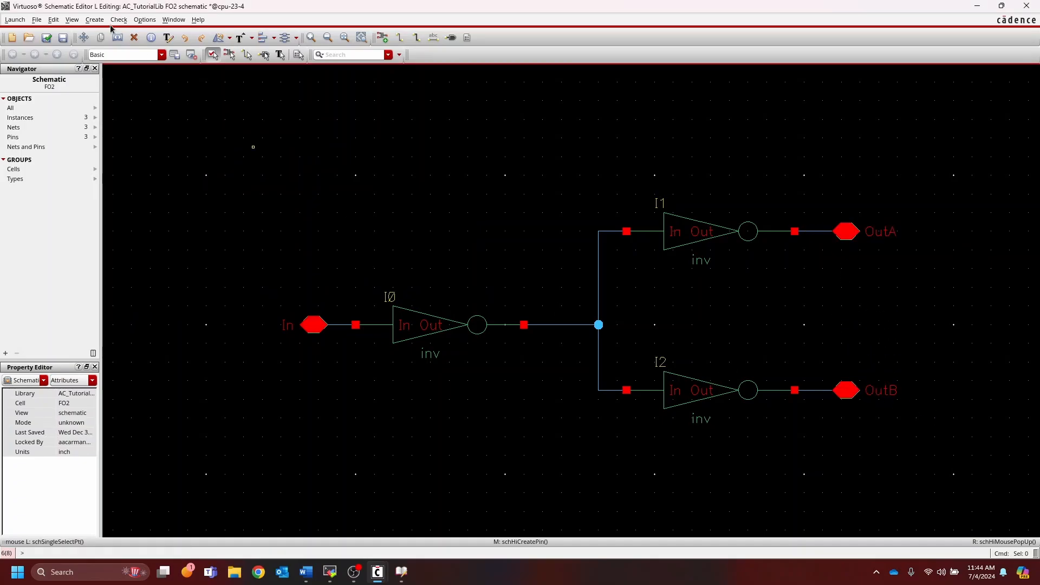
left_click(47, 42)
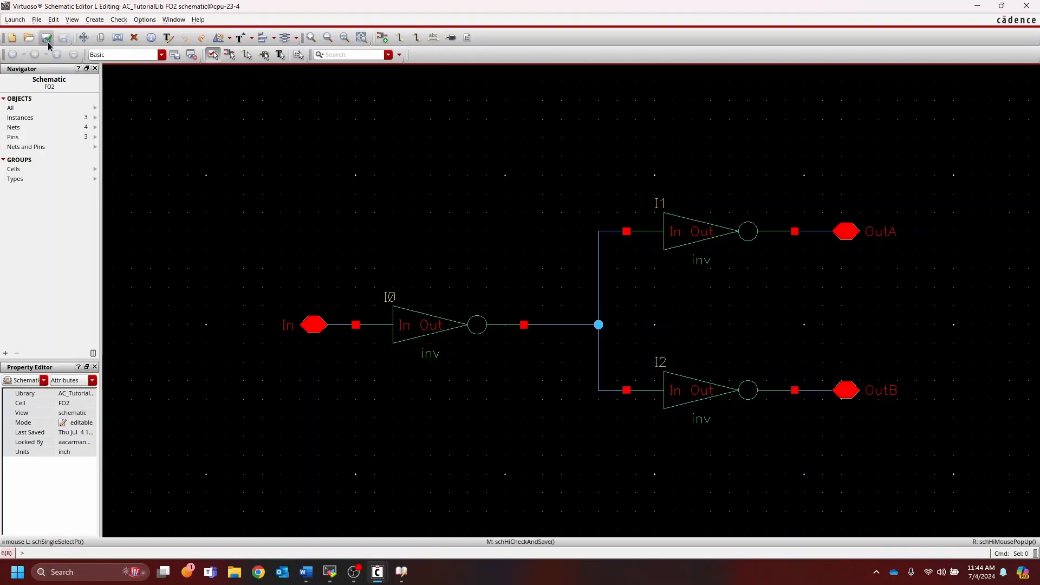
Step: Start generating a symbol cellview for cell FO2 from its schematic view, using the schematicSymbol type
left_click(90, 21)
mouse_move(131, 168)
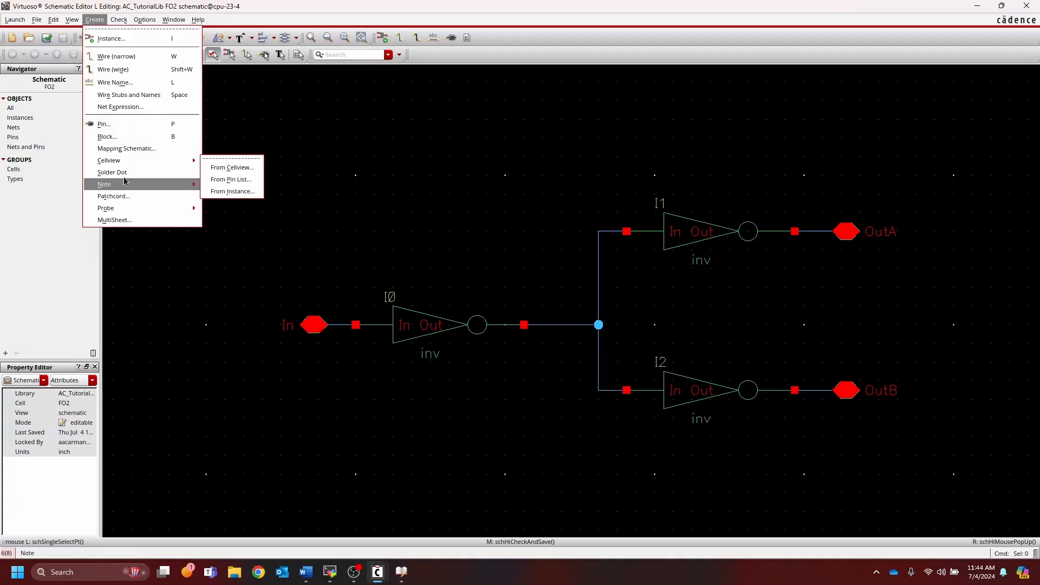
left_click(229, 168)
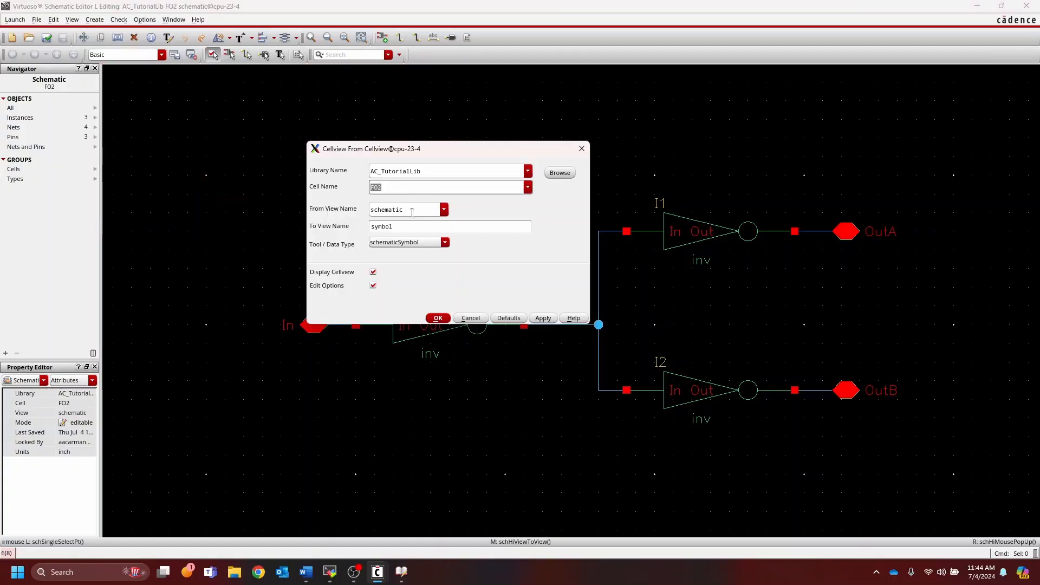
left_click(404, 227)
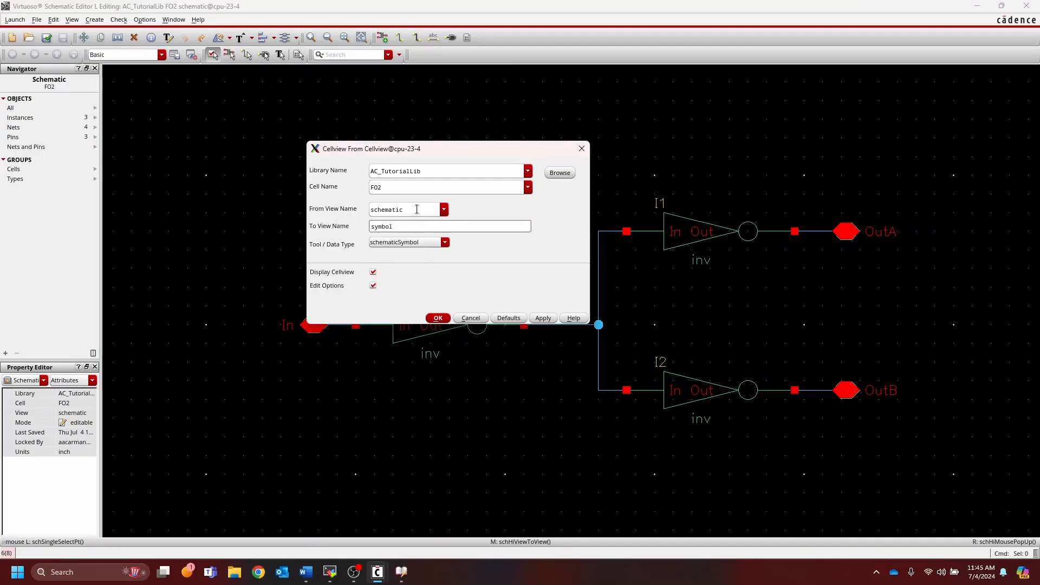
left_click(445, 320)
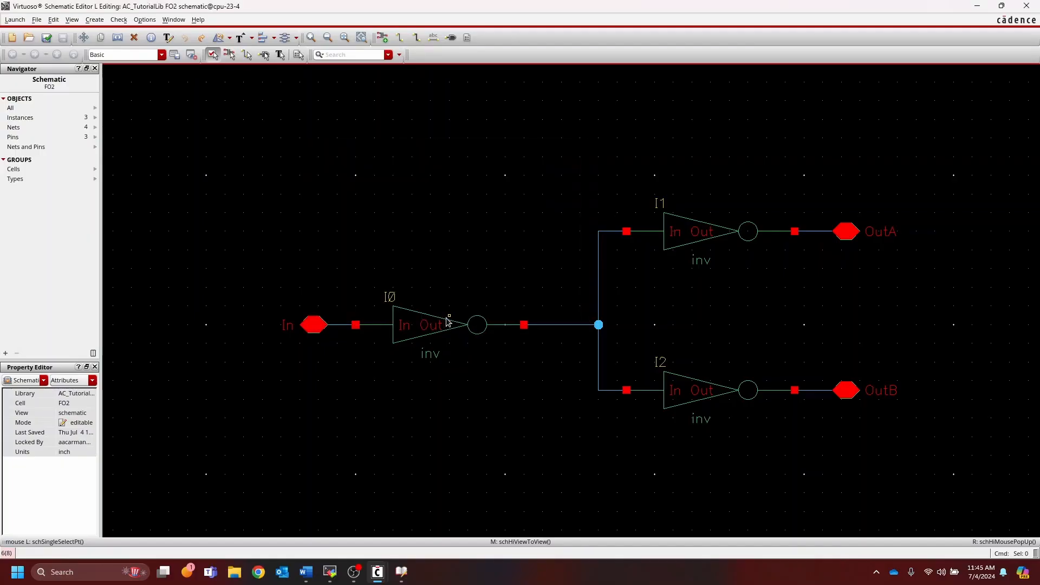
Step: Assign In as left pin and OutA and OutB as right pins, clear the top pins, and generate the FO2 symbol
left_click(462, 240)
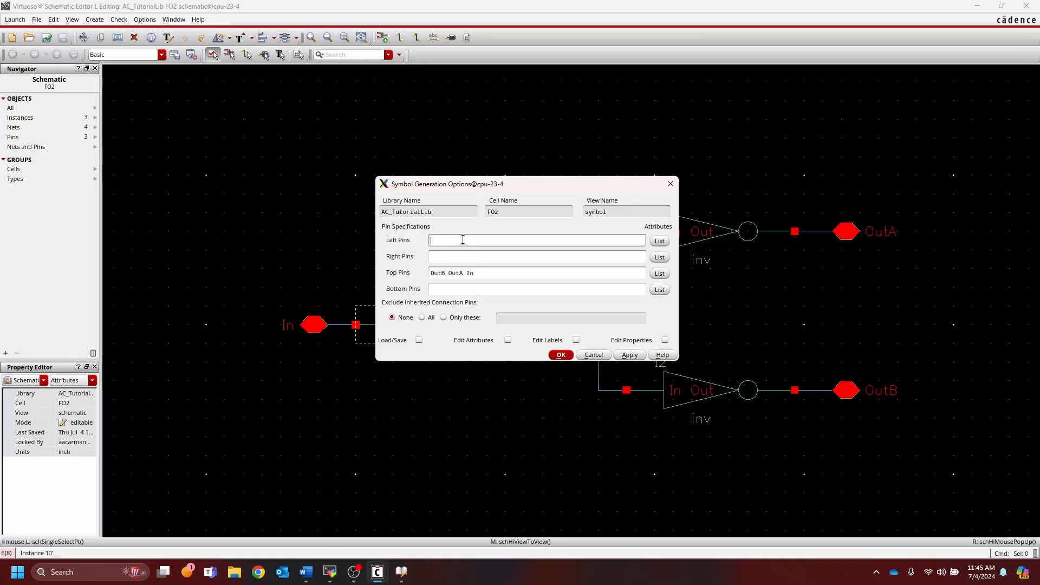
type("In")
key("Tab")
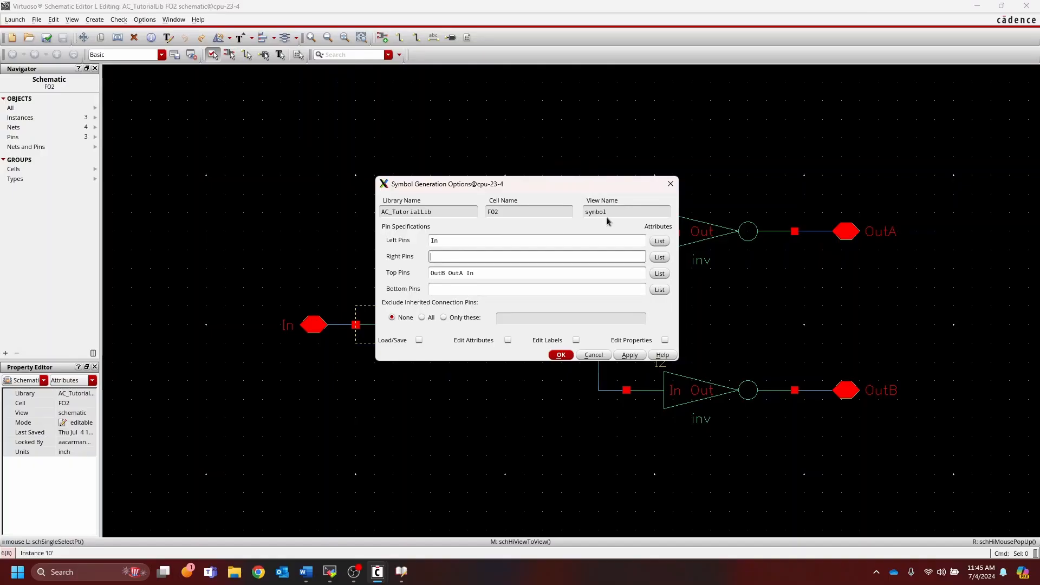
type("OutA OutB")
key("Tab")
key("BackSpace")
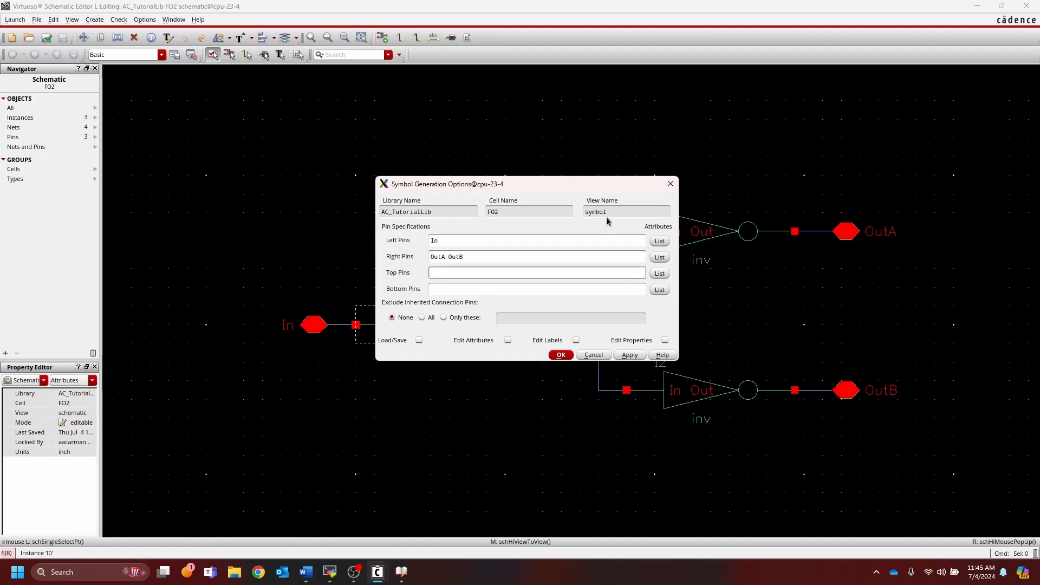
left_click(561, 356)
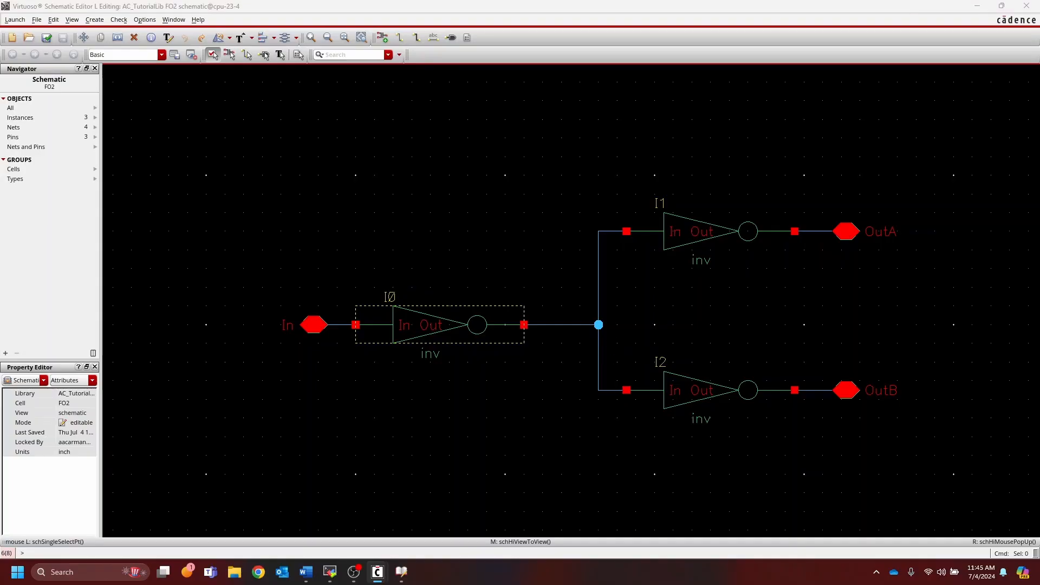
Step: Maximize the symbol editor window and delete the green body rectangle of the generated symbol, keeping the red selection box
left_click_drag(483, 143, 670, 96)
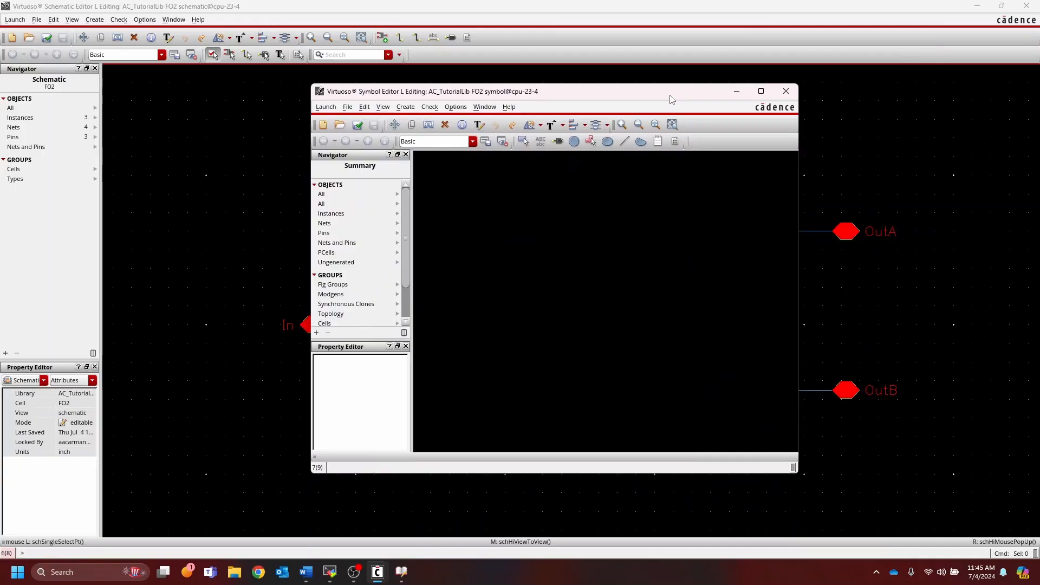
left_click(761, 91)
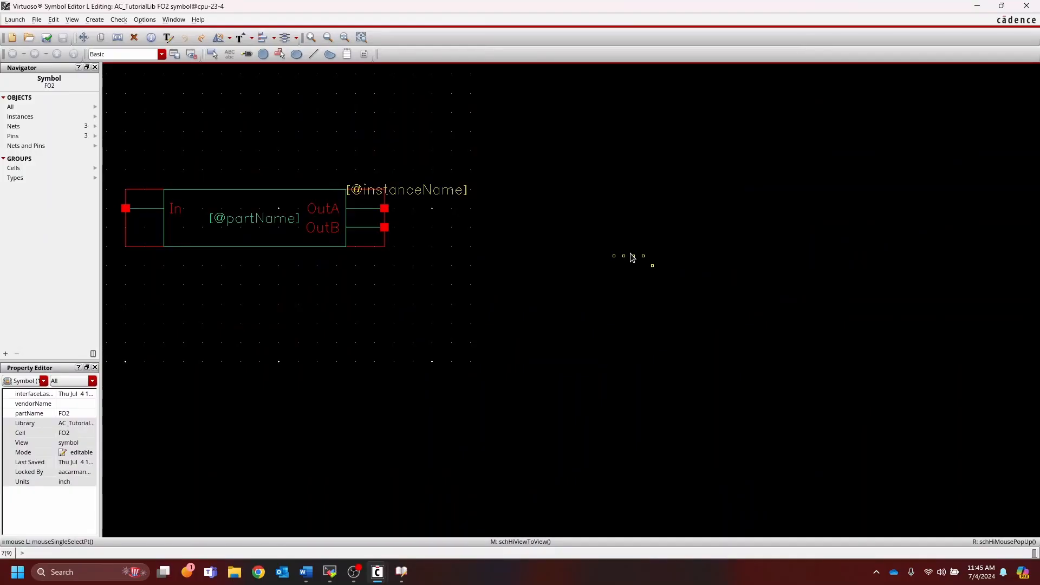
key("f")
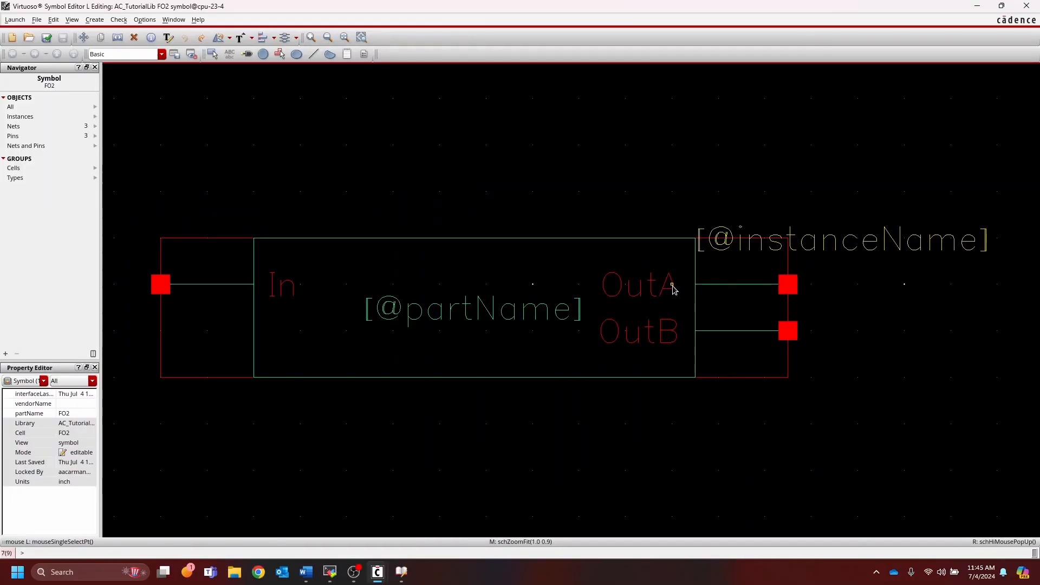
left_click(696, 362)
key("Delete")
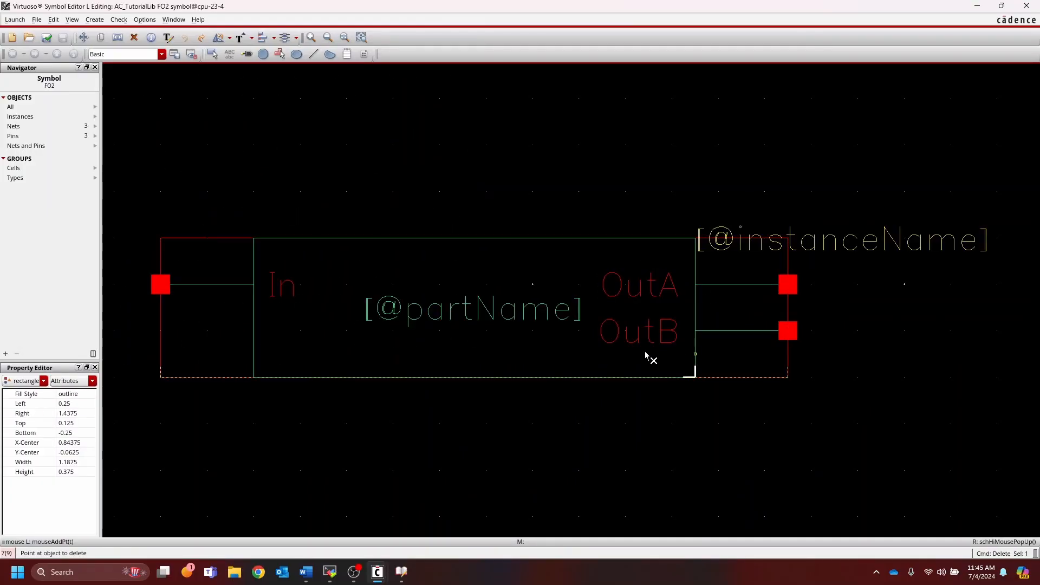
left_click(698, 359)
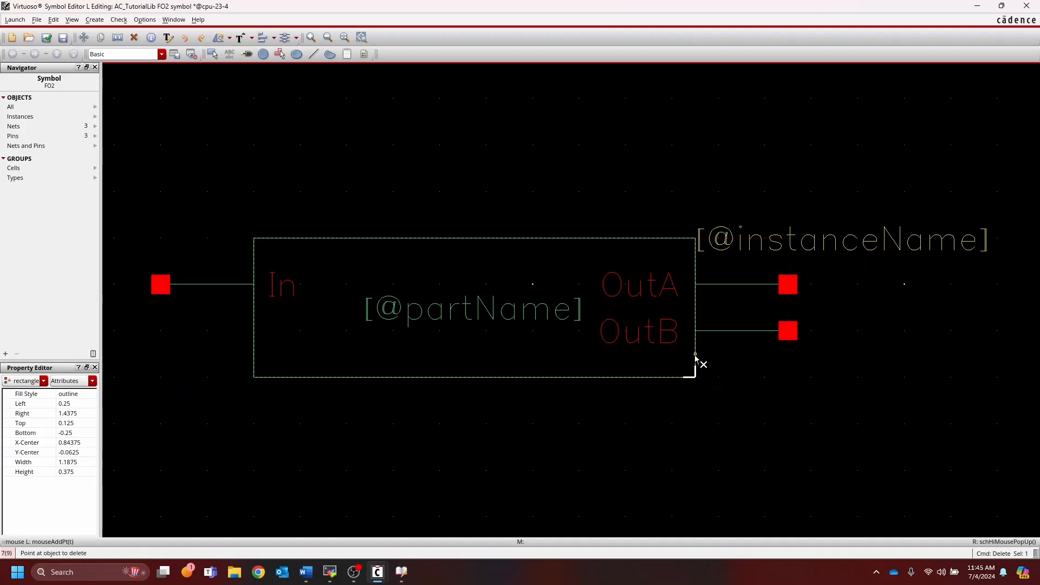
key("u")
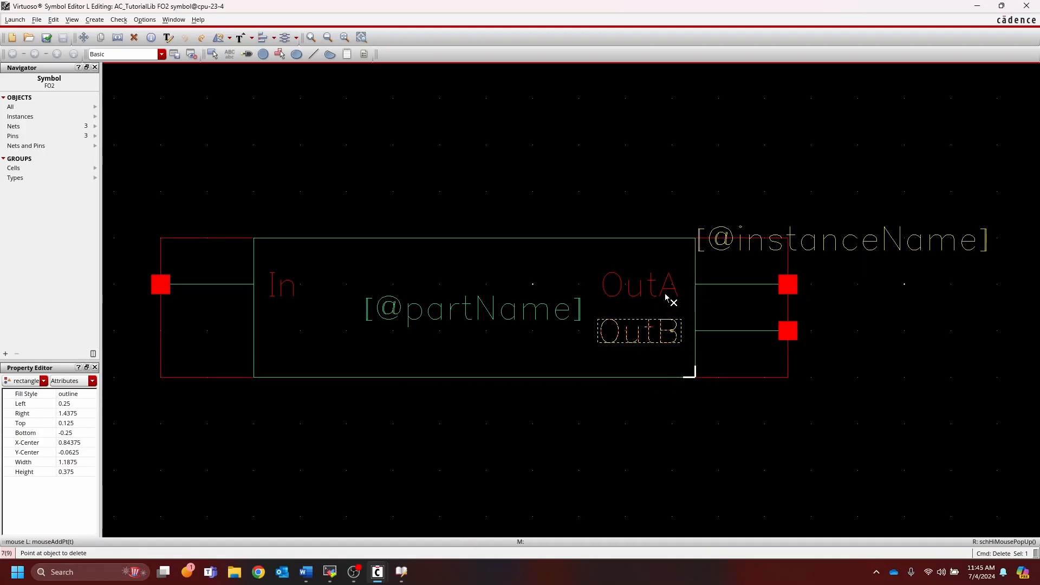
left_click(694, 272)
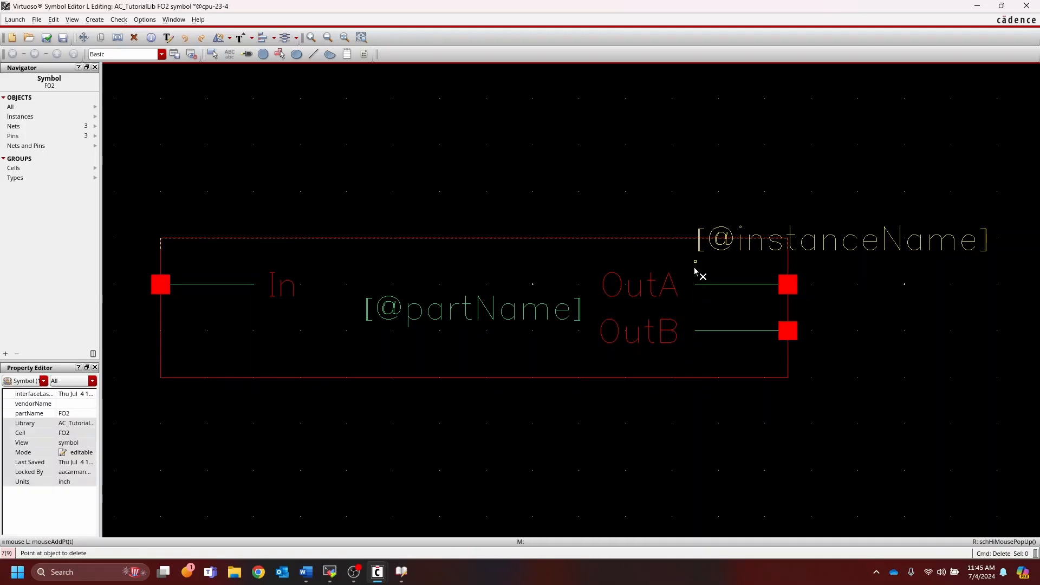
key("Escape")
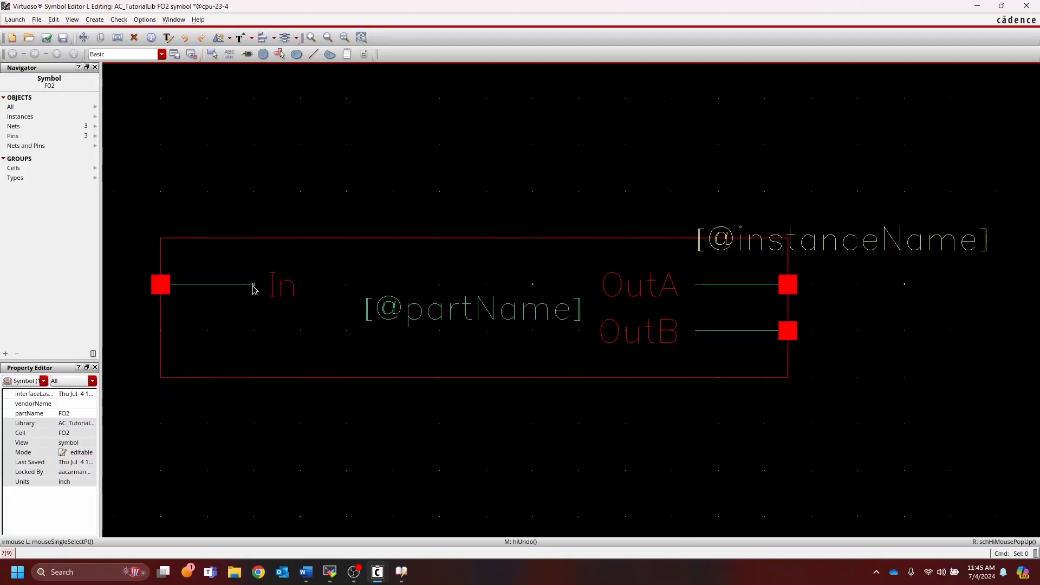
Step: Draw a closed triangle with the Line shape at the end of the In pin's stub, pointing toward the output pins
left_click(97, 21)
mouse_move(135, 39)
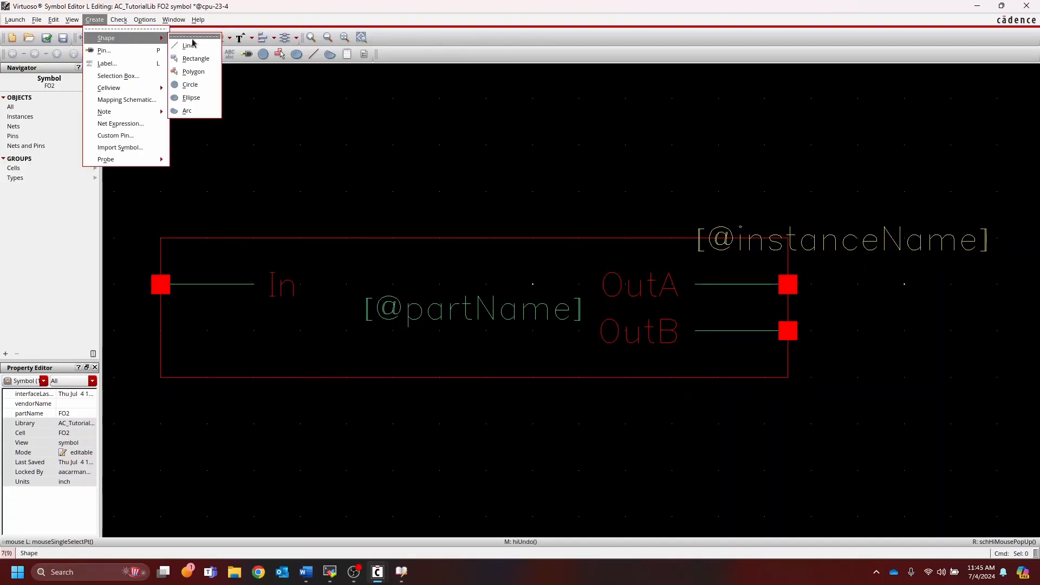
left_click(187, 39)
left_click(254, 238)
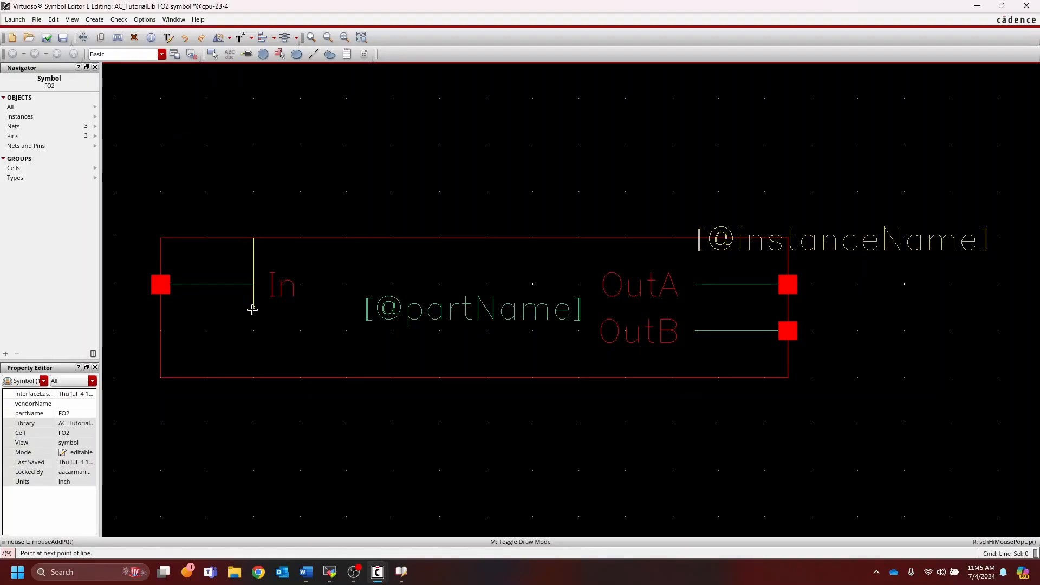
left_click(253, 330)
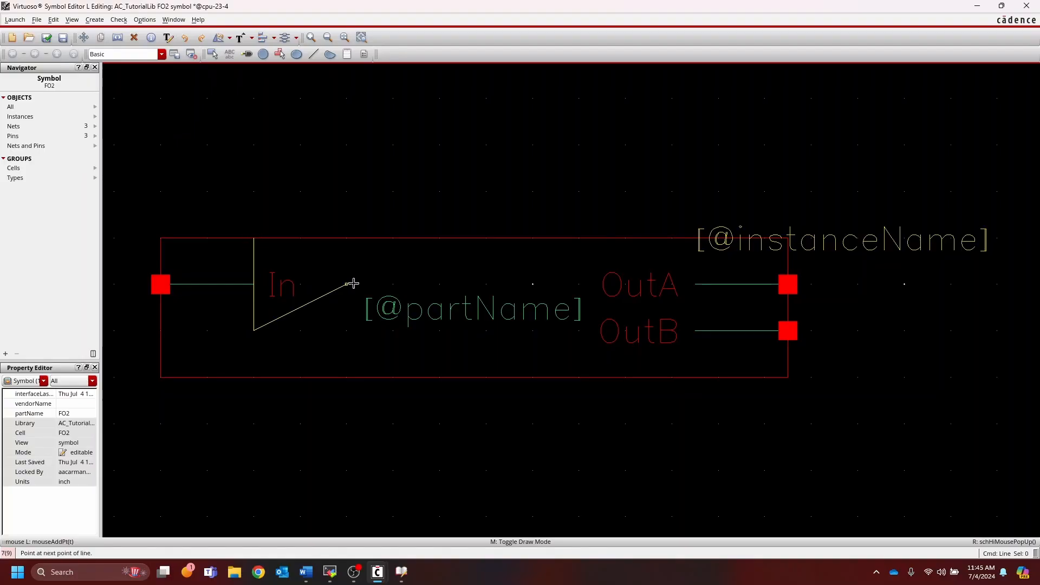
left_click(393, 284)
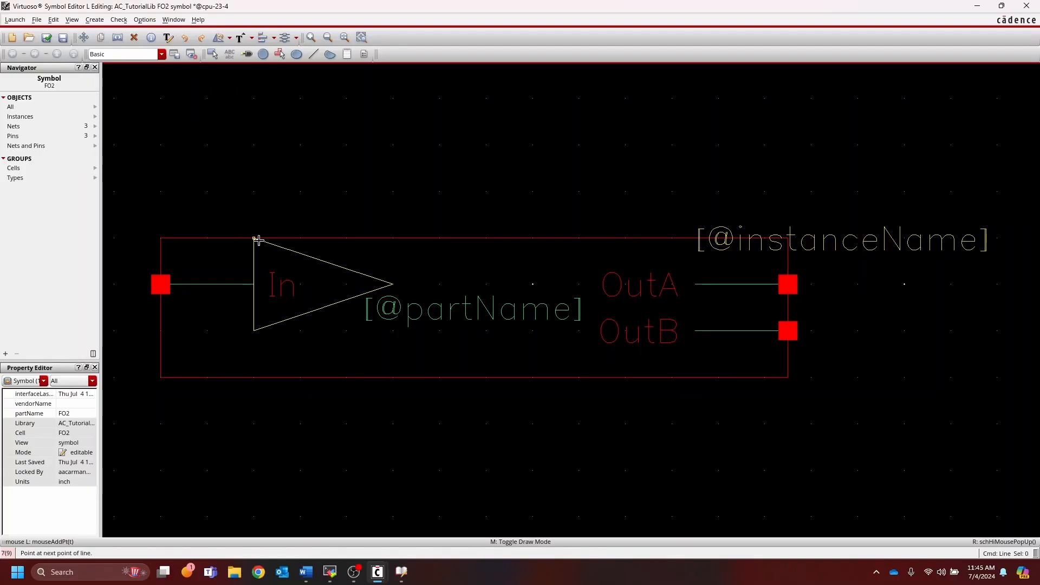
double_click(257, 239)
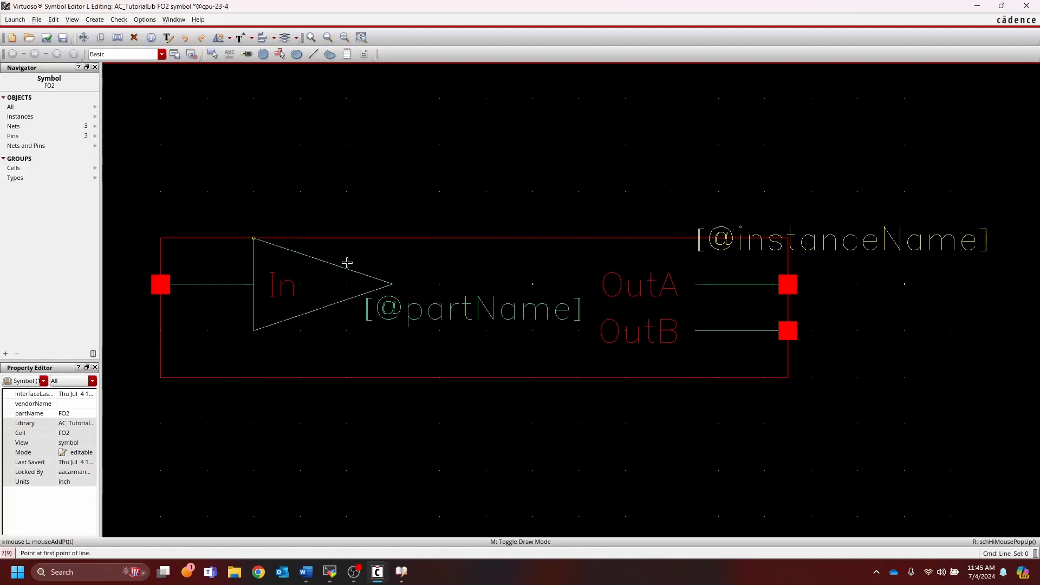
Step: Draw an inversion bubble with the Circle shape touching the tip of the triangle
left_click(103, 22)
mouse_move(116, 38)
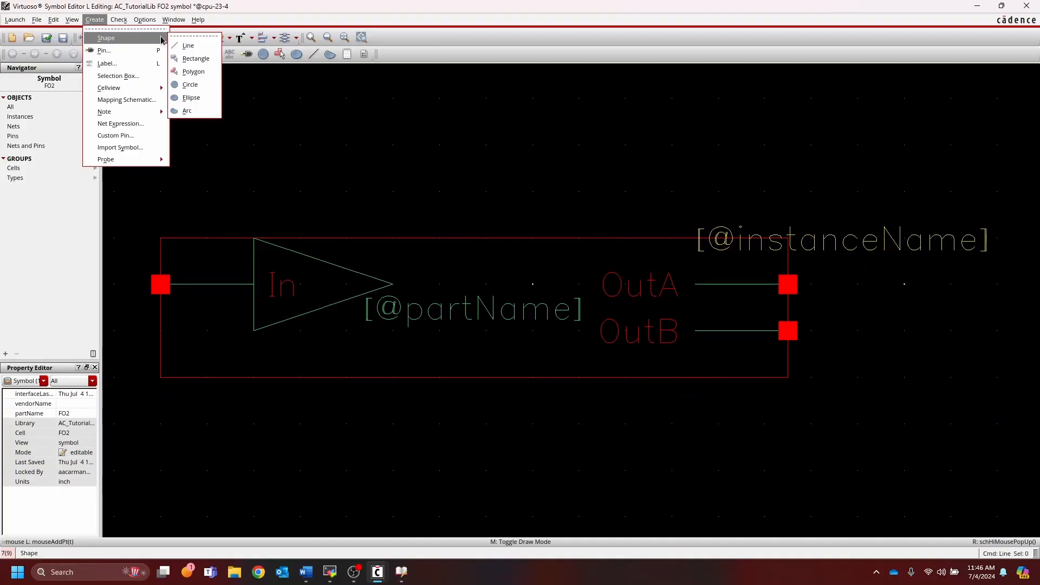
left_click(200, 85)
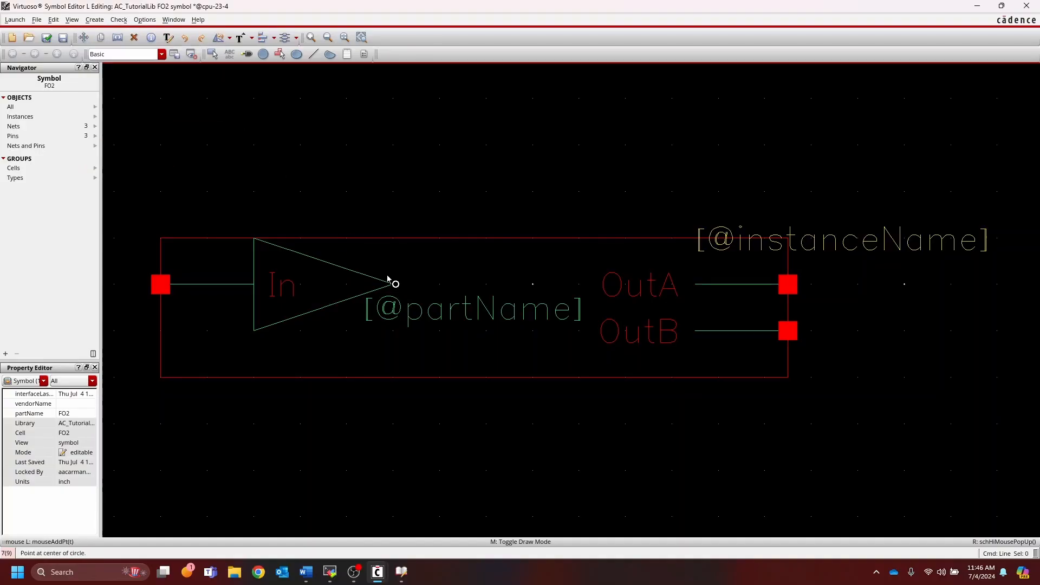
left_click(413, 288)
left_click(440, 287)
key("Escape")
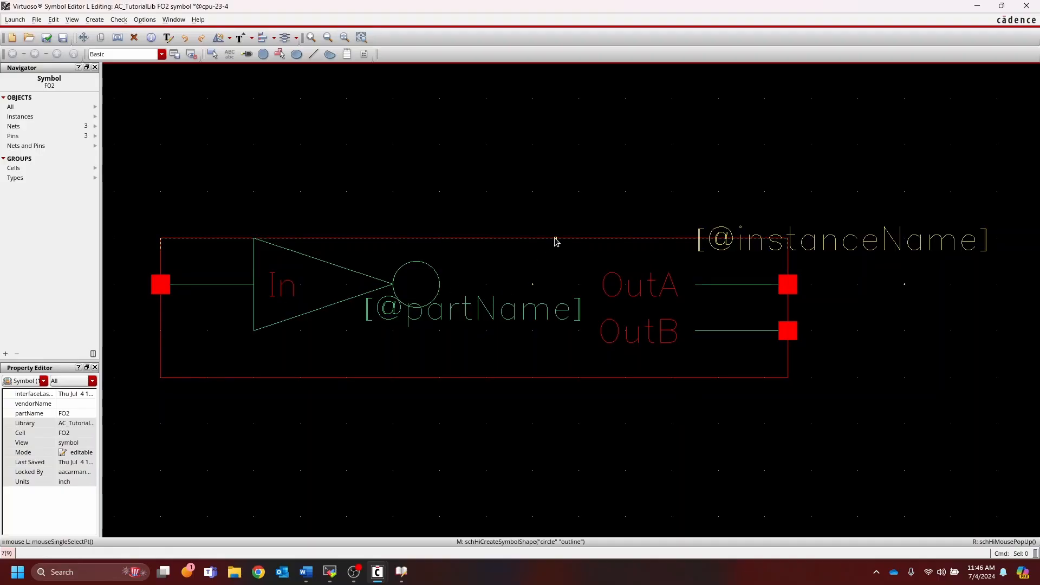
Step: Stretch the red selection box's top edge up to 0.5 and its bottom edge down to -0.625
left_click(557, 242)
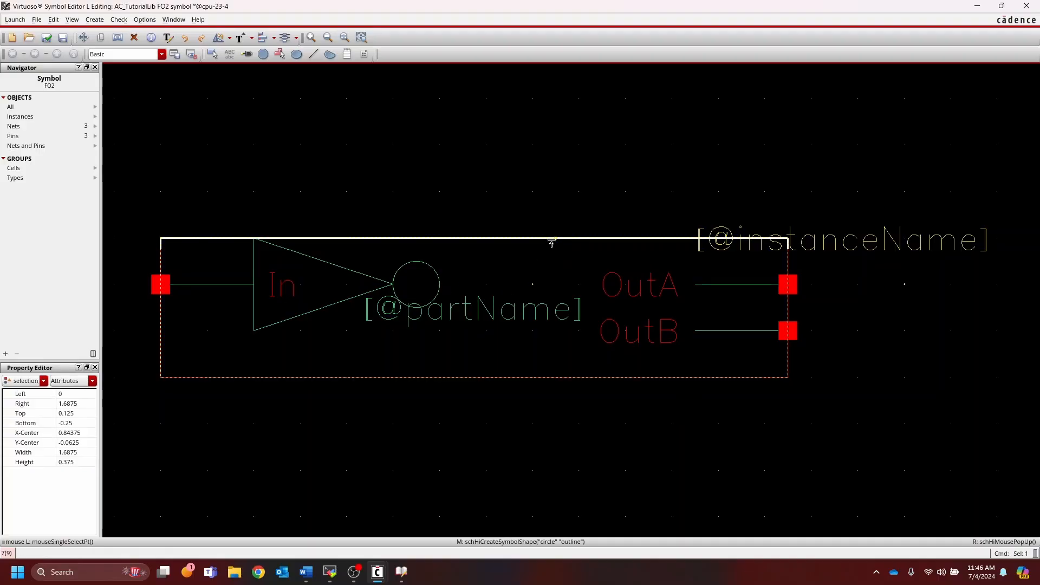
key("m")
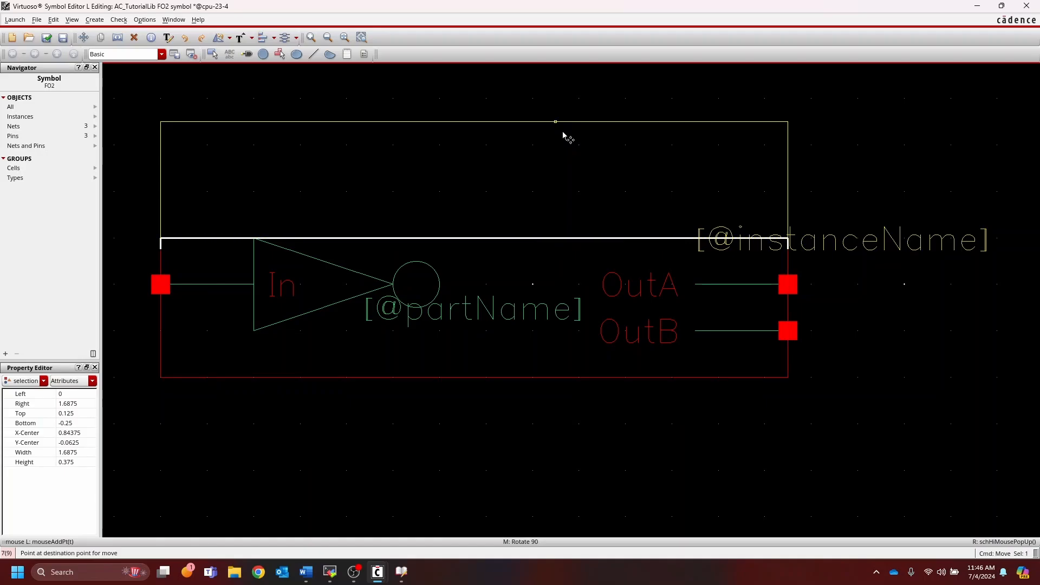
left_click(576, 100)
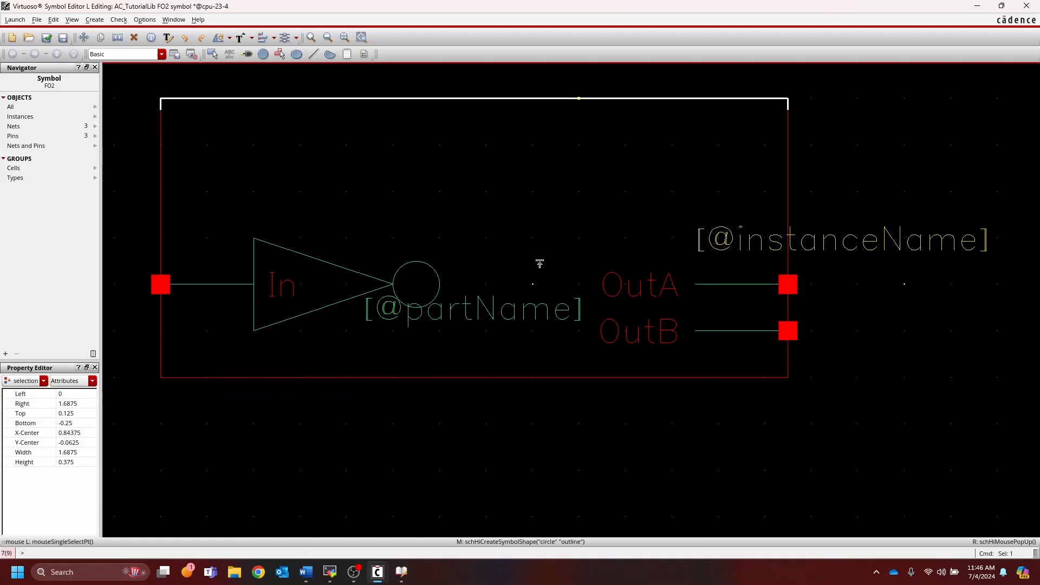
left_click(525, 373)
key("m")
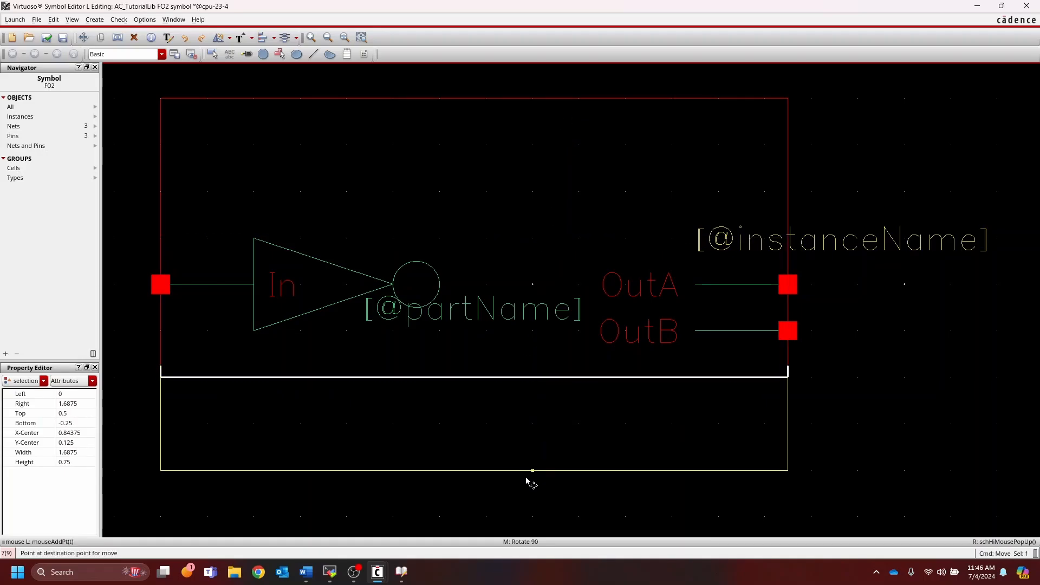
left_click(532, 516)
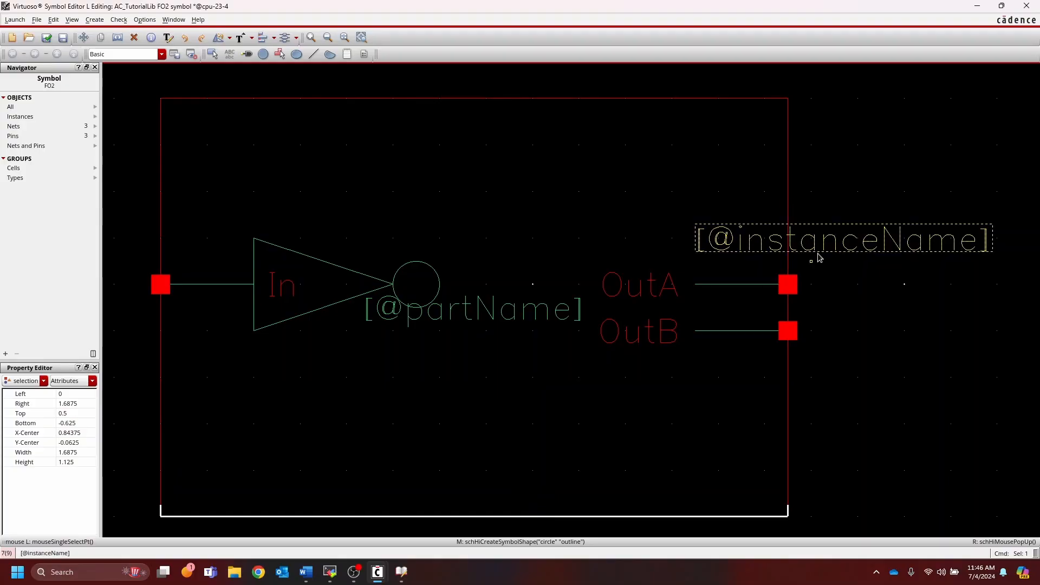
Step: Move the instanceName label above the selection box and the partName label to the box's lower-left interior
left_click(842, 248)
key("m")
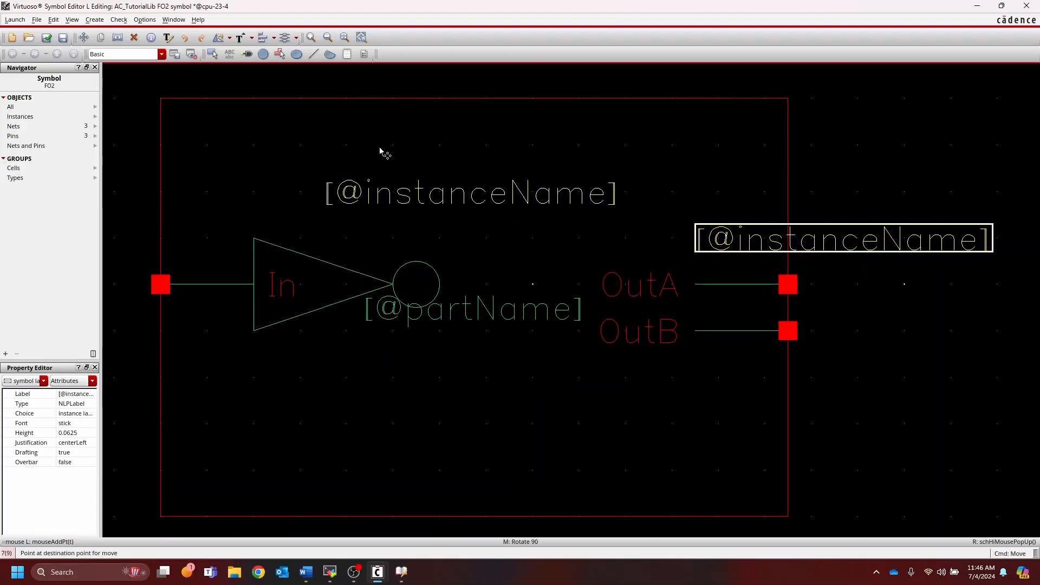
left_click(321, 79)
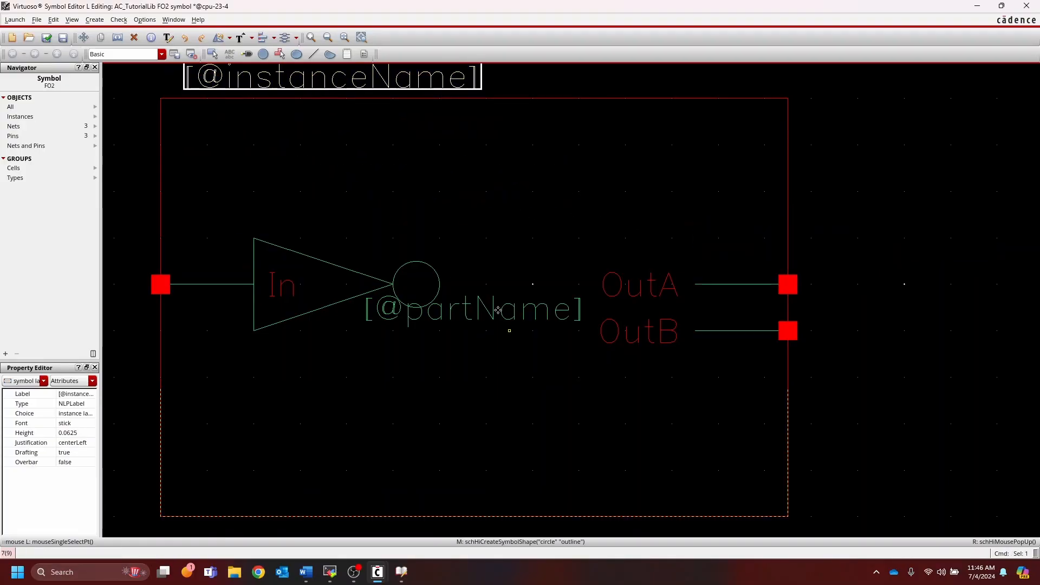
left_click(494, 311)
key("m")
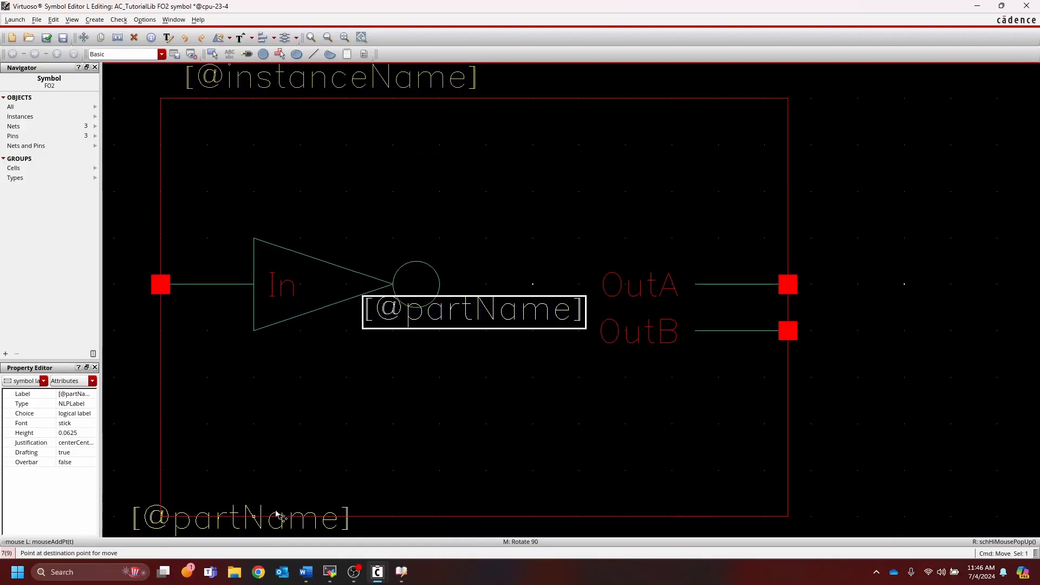
left_click(303, 498)
left_click(593, 236)
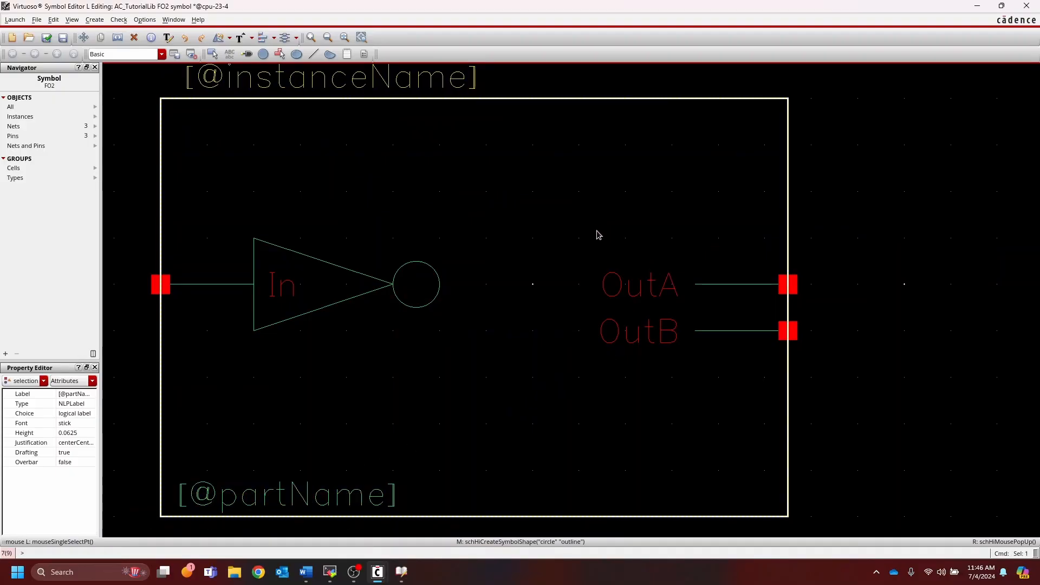
left_click(836, 359)
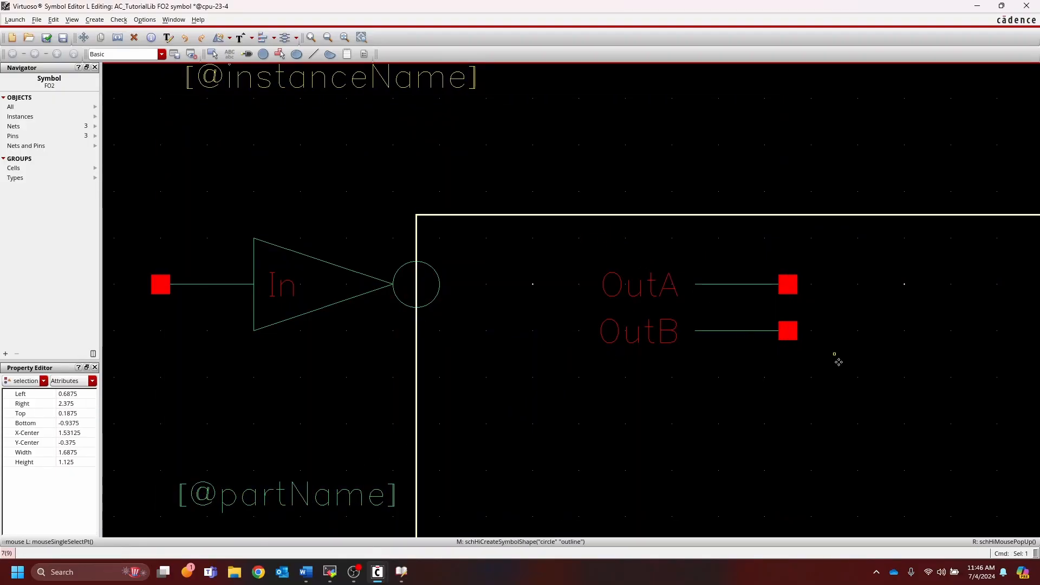
key("u")
Step: Move the OutA and OutB pins with their labels and stub lines to the right, outside the selection box
left_click_drag(881, 215, 578, 386)
key("m")
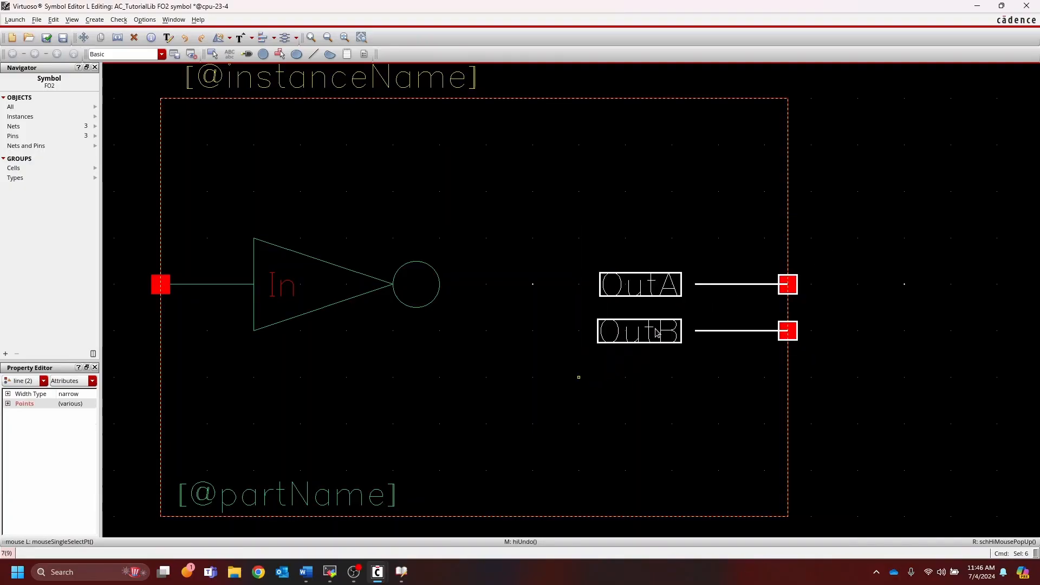
left_click(653, 333)
key("Escape")
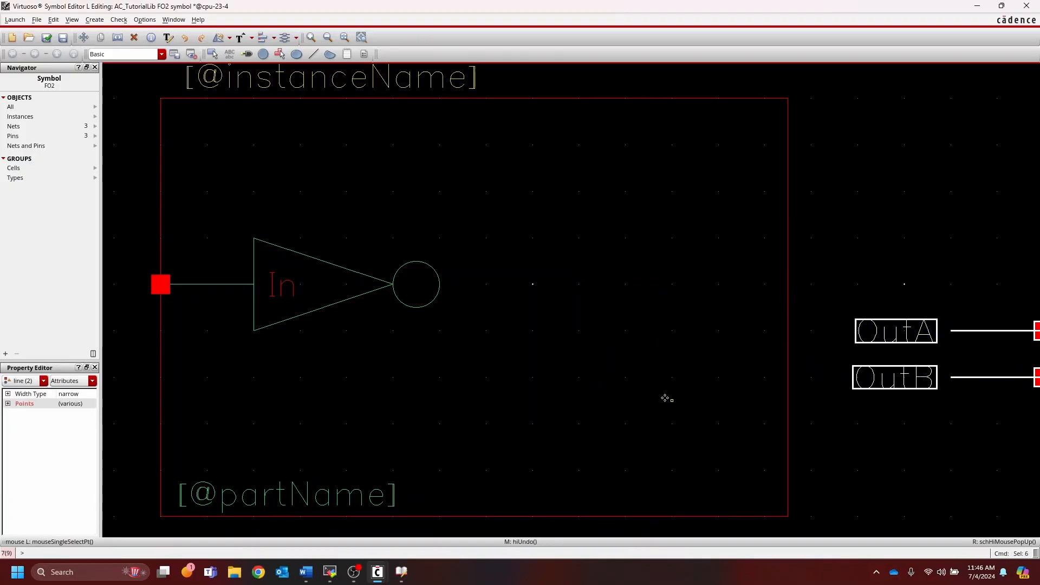
left_click(666, 398)
left_click_drag(521, 200, 481, 230)
key("u")
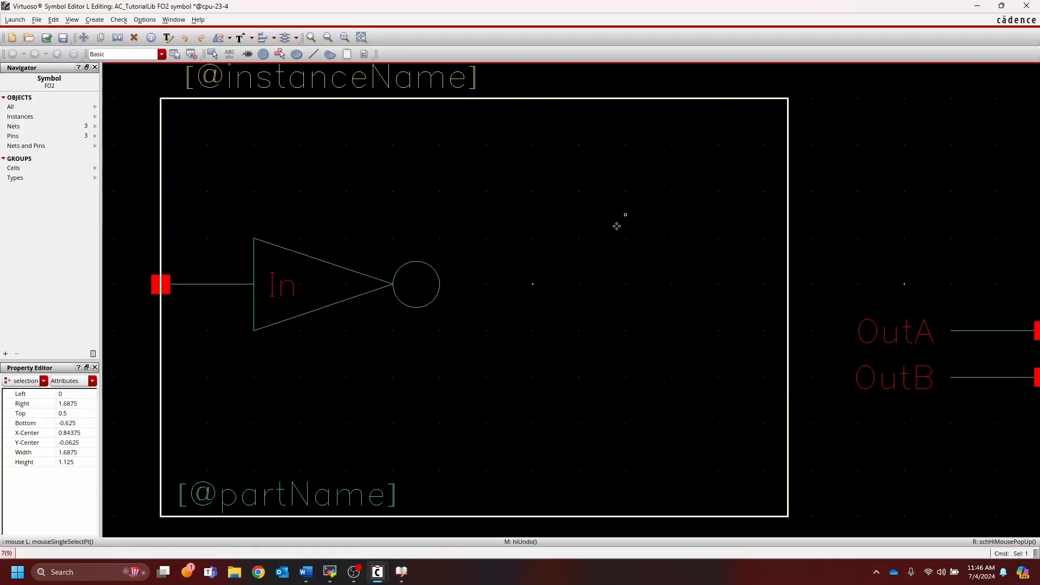
left_click(613, 232)
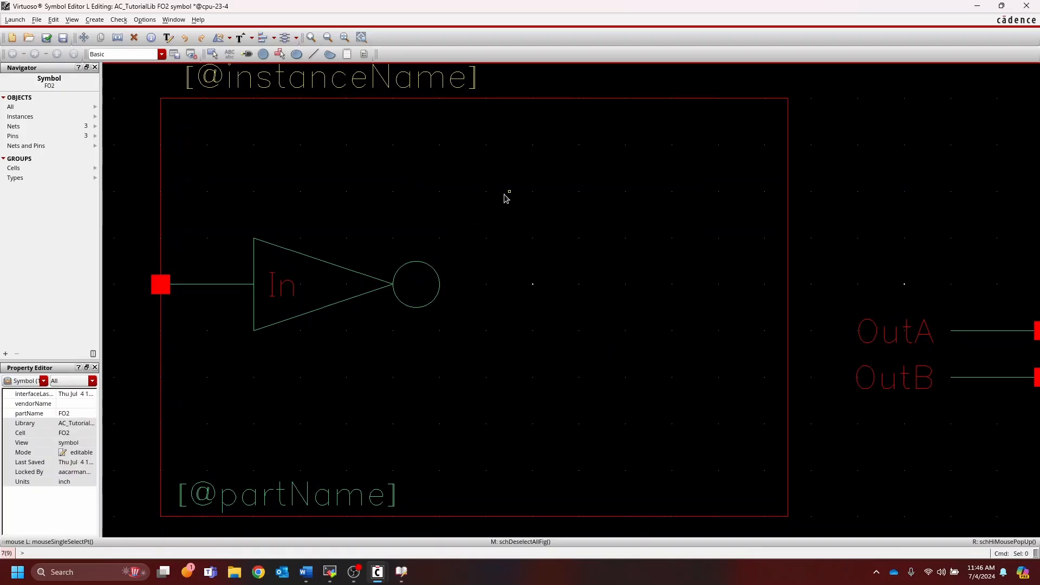
left_click_drag(449, 225, 393, 261)
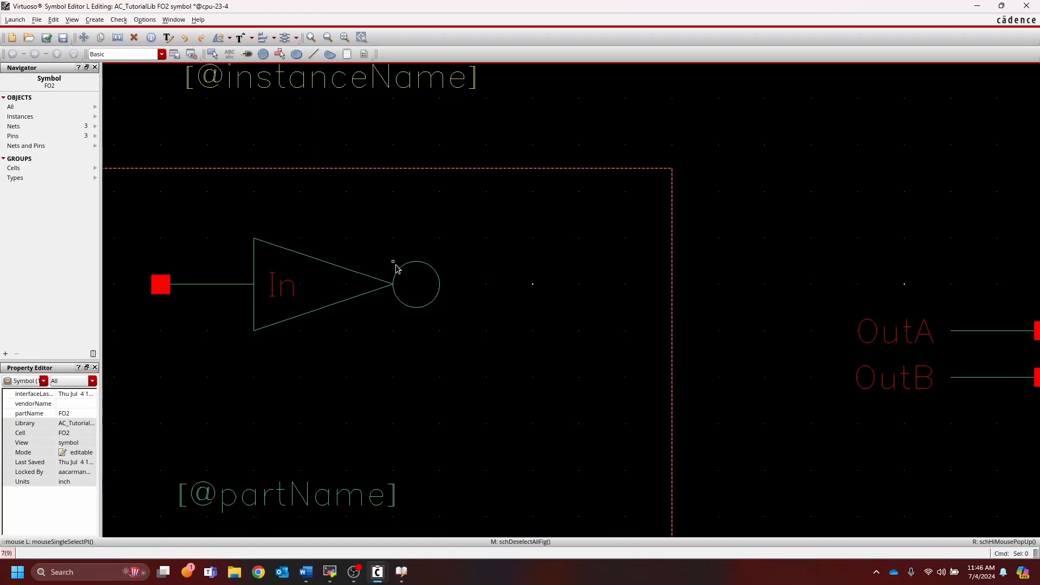
key("u")
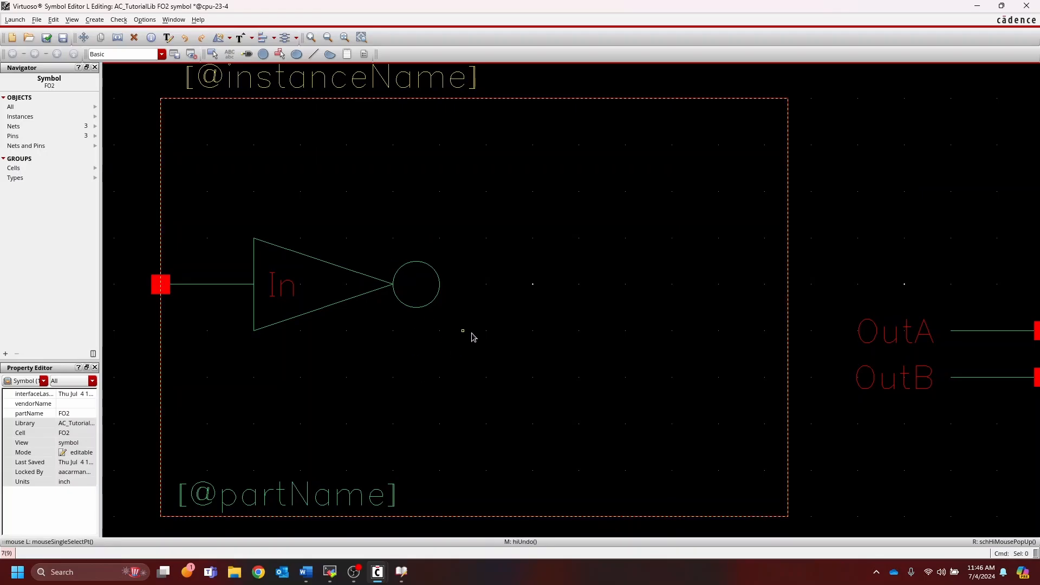
left_click(434, 303)
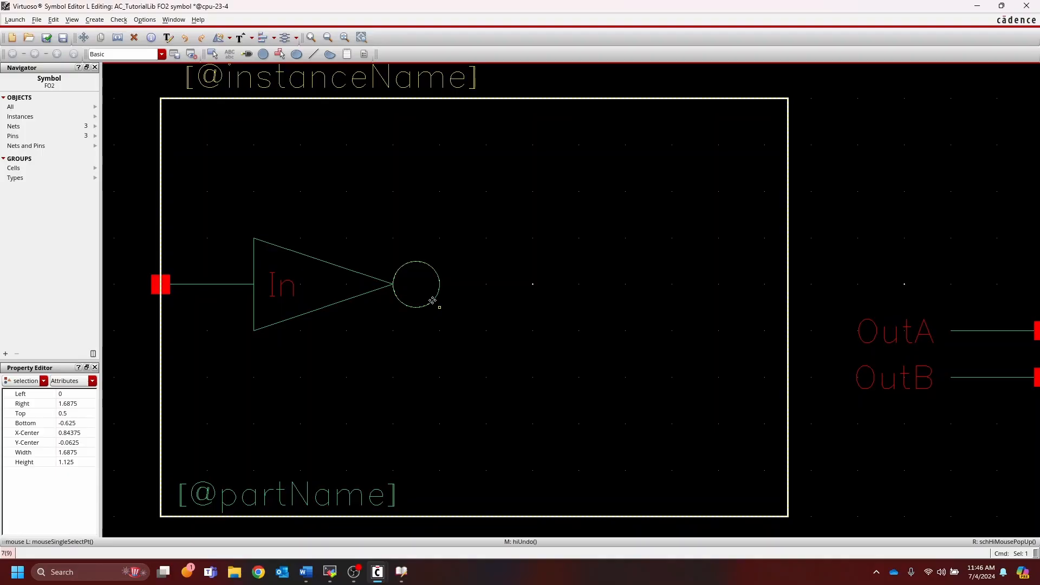
left_click(432, 300)
left_click(434, 301)
Step: Copy the inverter's triangle and inversion bubble together to the upper-right area inside the selection box, with the bubble centred at 1.4375, 0.25
left_click(417, 286)
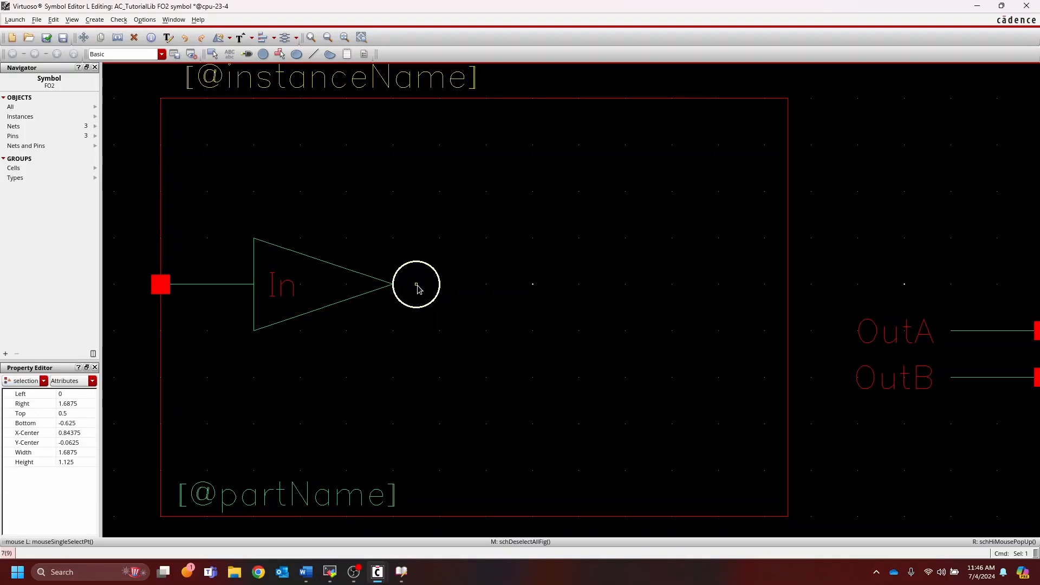
left_click(320, 304, "shift")
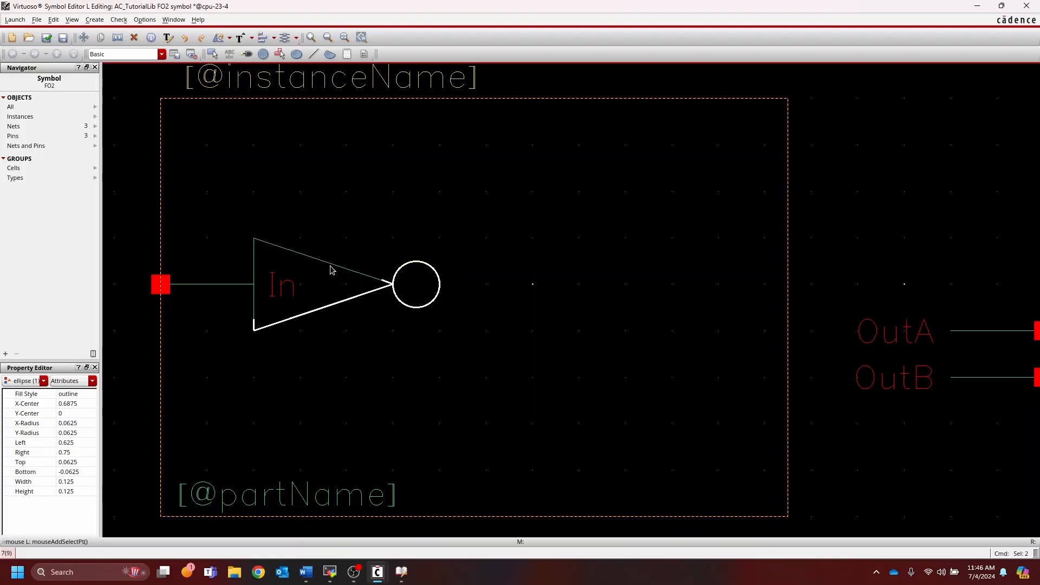
left_click(325, 267, "shift")
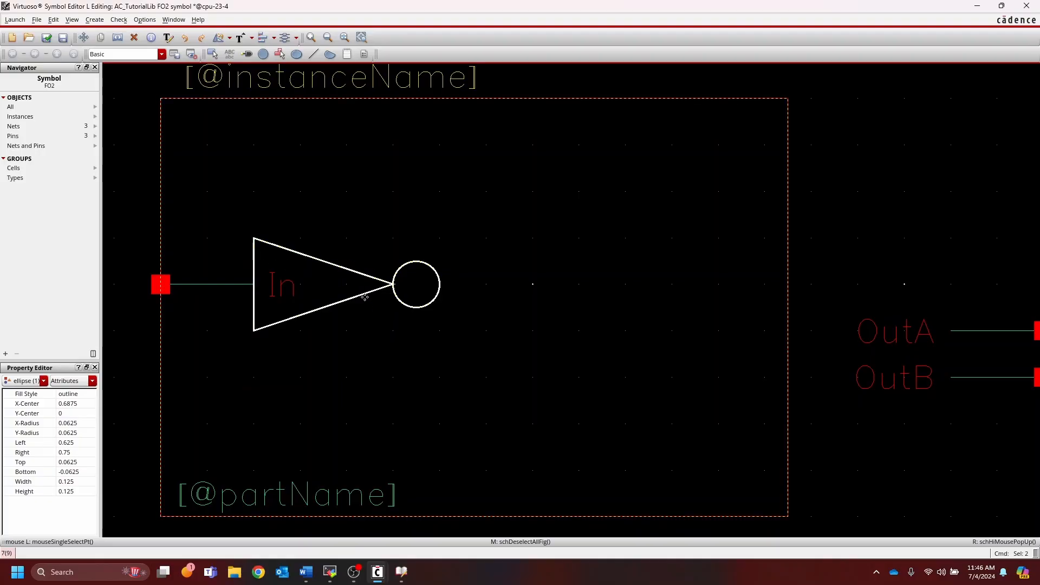
key("c")
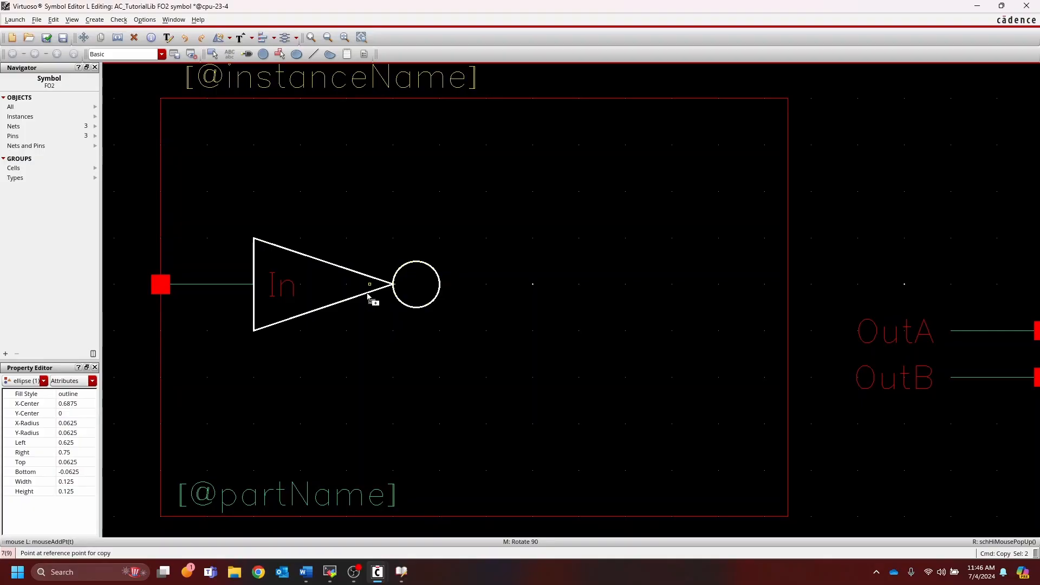
left_click(369, 295)
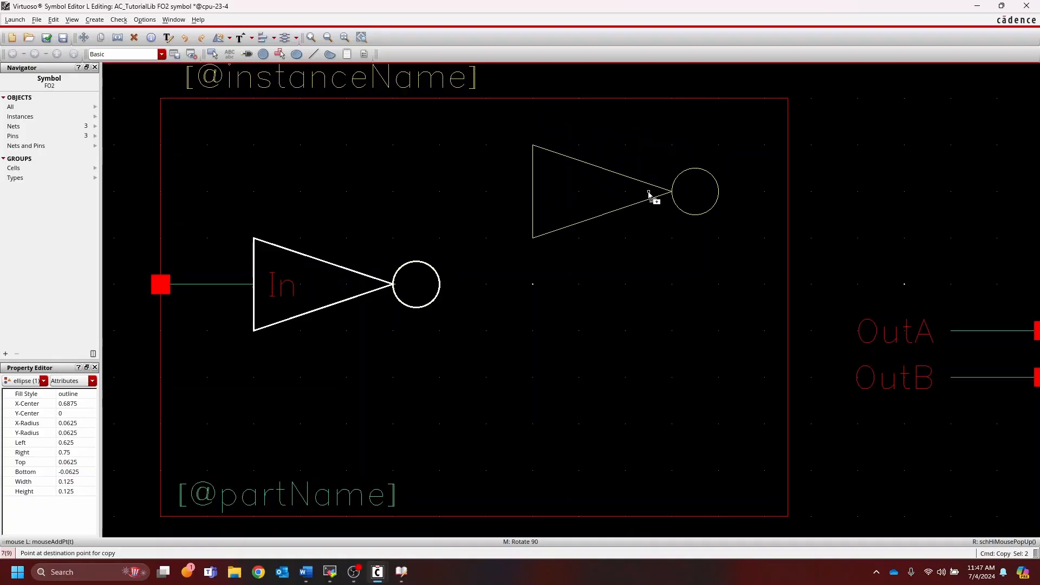
left_click(649, 193)
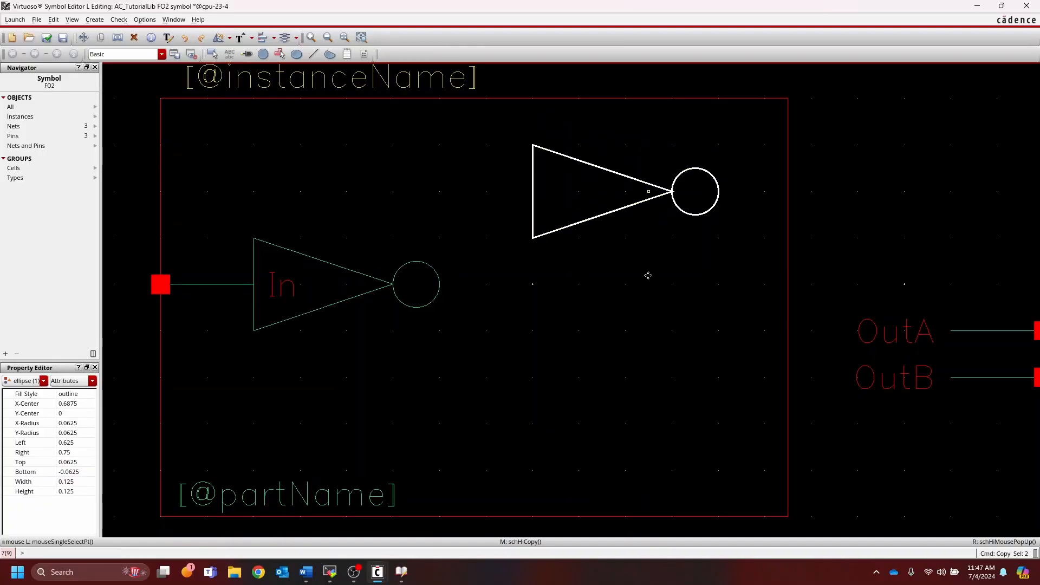
Step: Copy the upper-right inverter shape straight down, with the new bubble centred at 1.4375, -0.25
key("c")
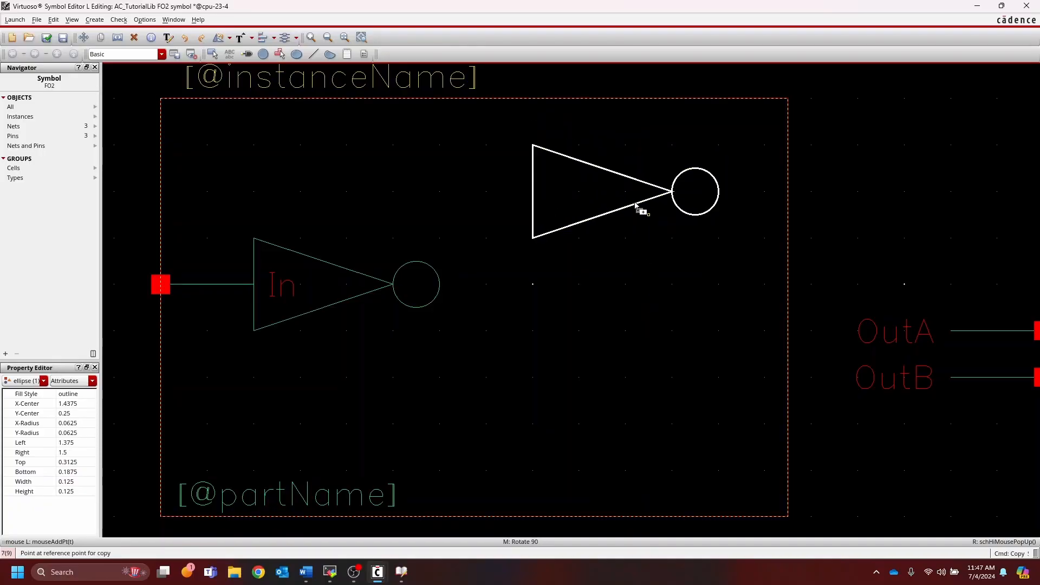
left_click(633, 371)
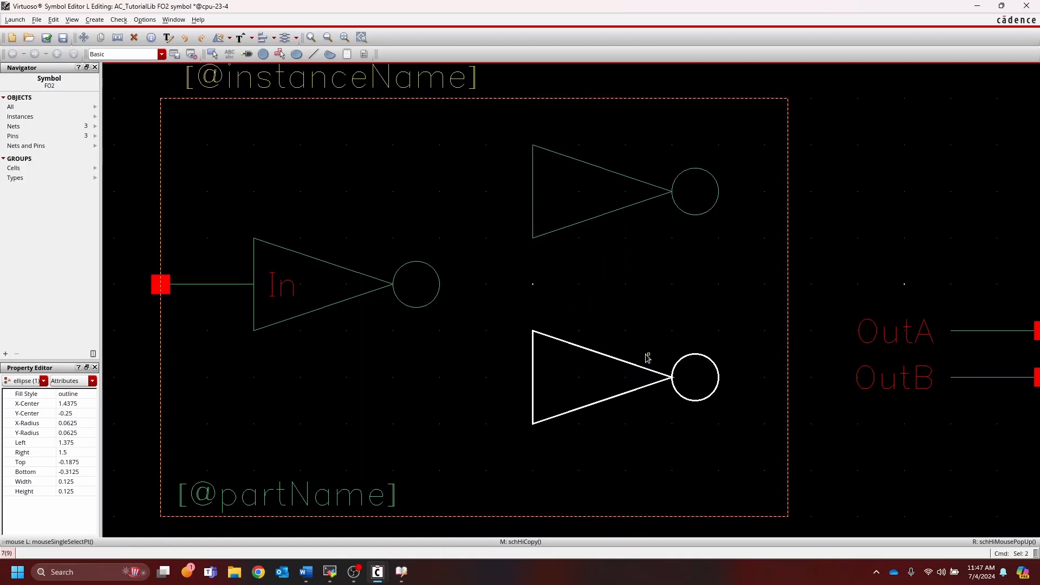
left_click(654, 358)
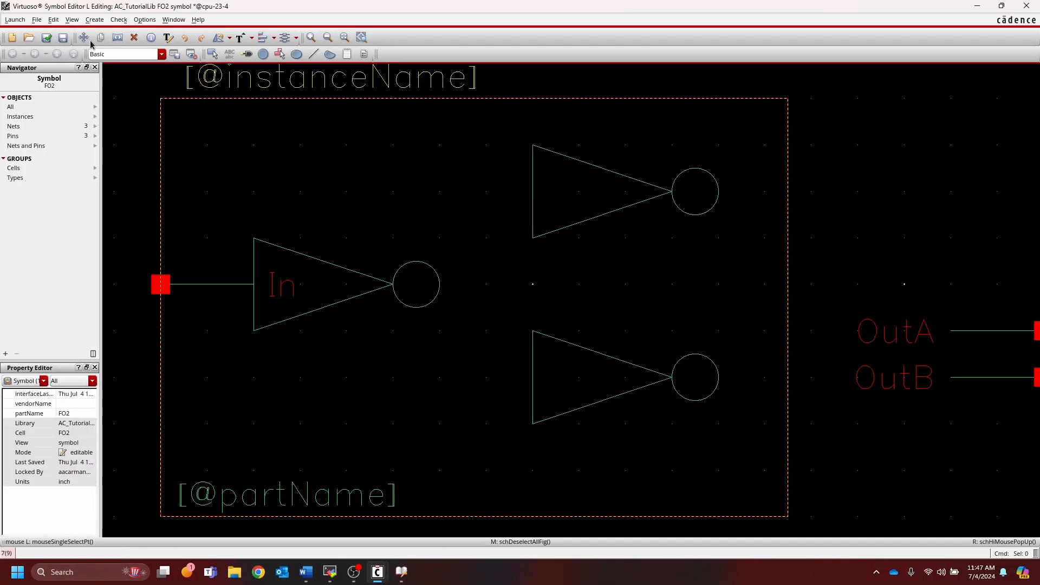
Step: Draw an orthogonal line from the first inverter's bubble to the middle of the upper-right triangle's input side
left_click(97, 20)
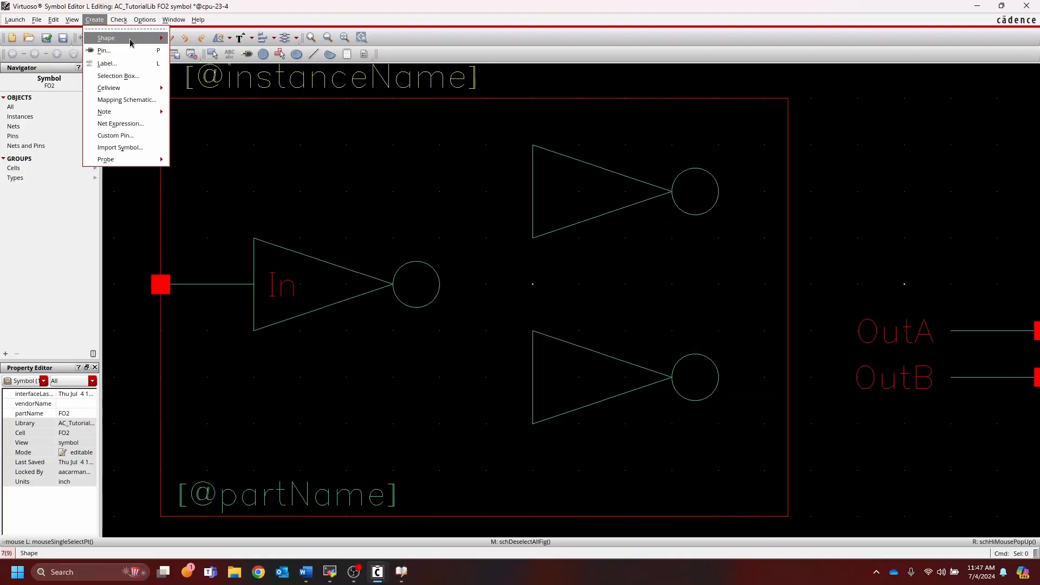
mouse_move(130, 43)
left_click(194, 43)
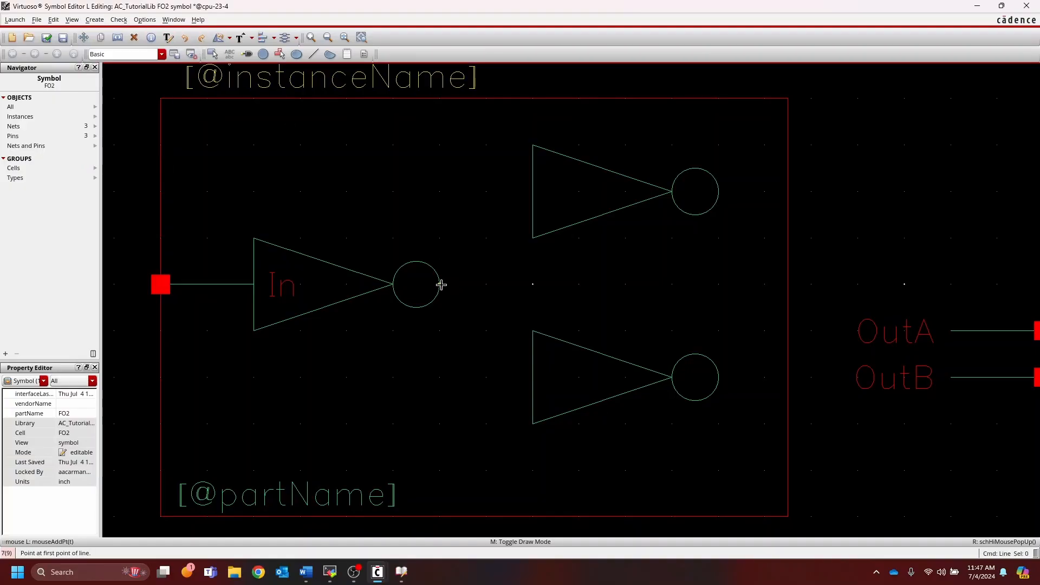
left_click(439, 285)
left_click(488, 191)
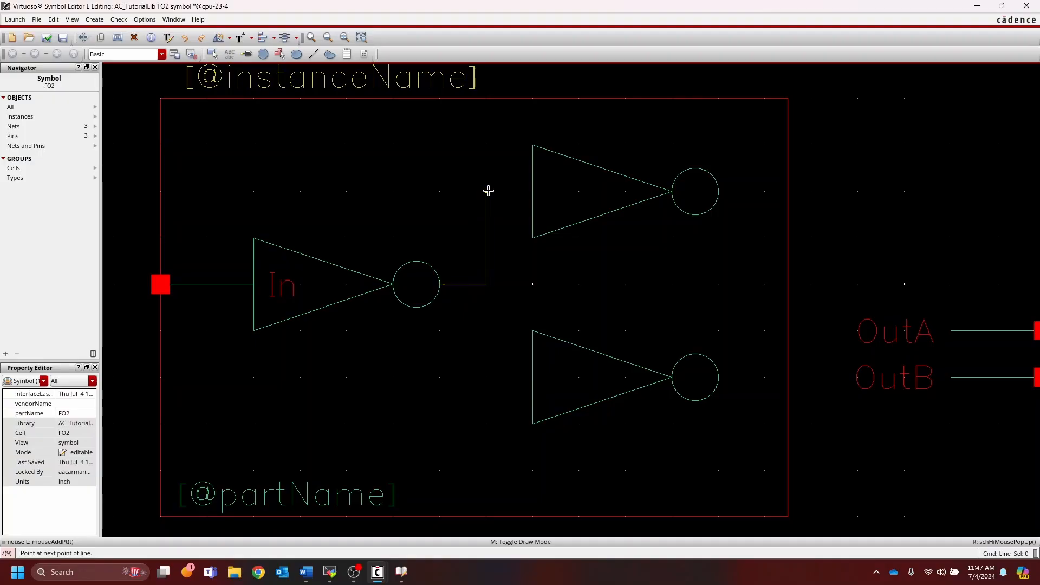
double_click(533, 195)
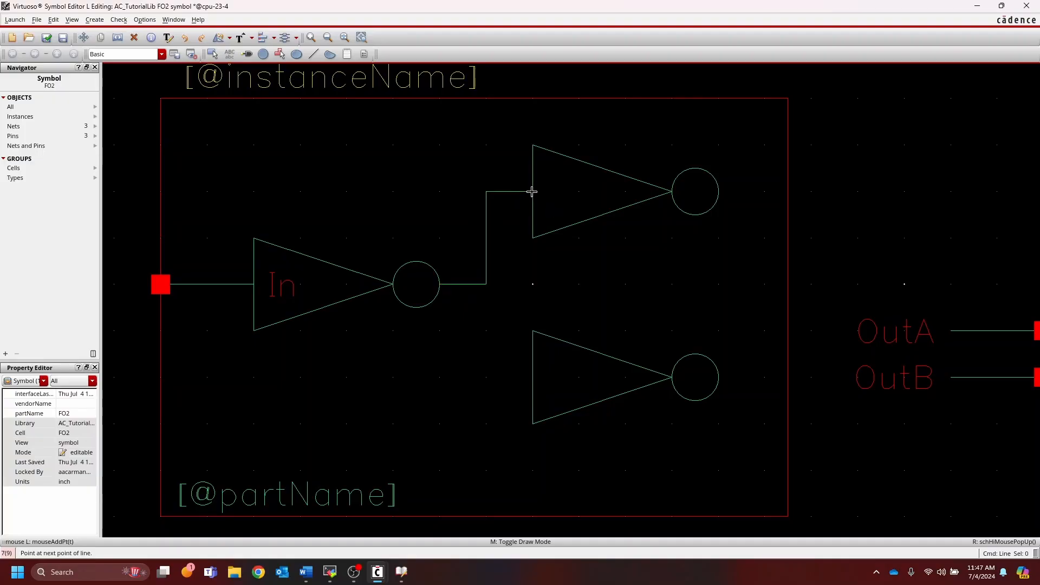
Step: Draw a branch line from the corner of the existing connection down to the lower-right triangle's input side
left_click(486, 284)
left_click(486, 377)
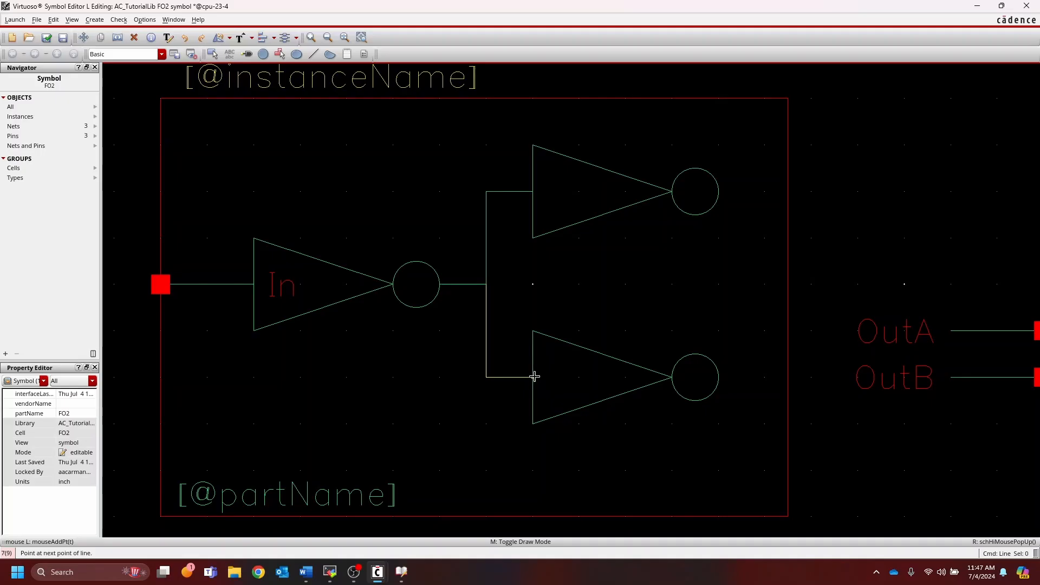
double_click(533, 377)
key("Escape")
left_click_drag(834, 284, 1038, 403)
scroll(769, 397, "down", 1, "shift")
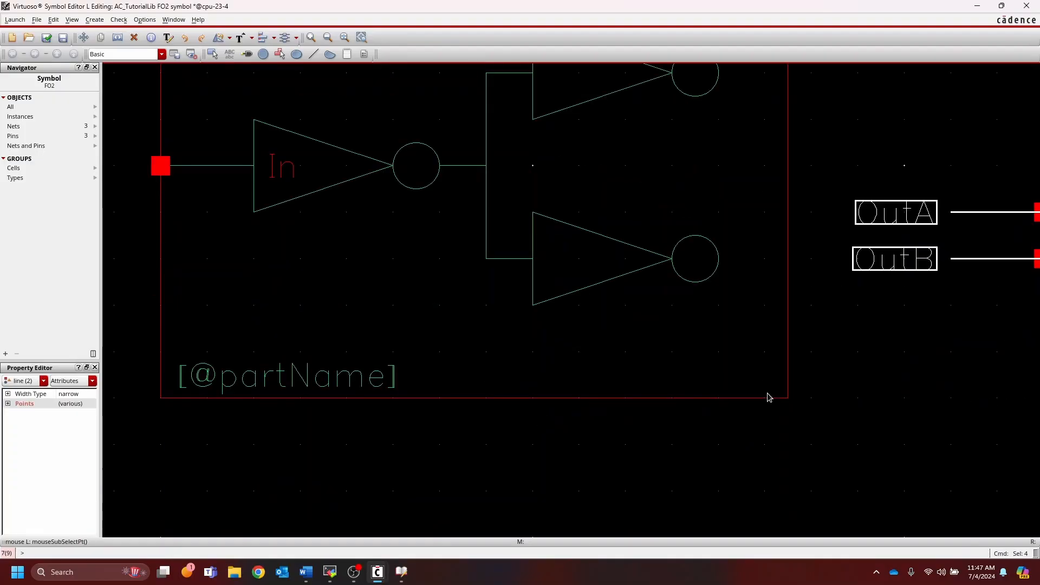
scroll(770, 396, "up", 1, "shift")
scroll(980, 403, "down", 1)
scroll(984, 403, "up", 1)
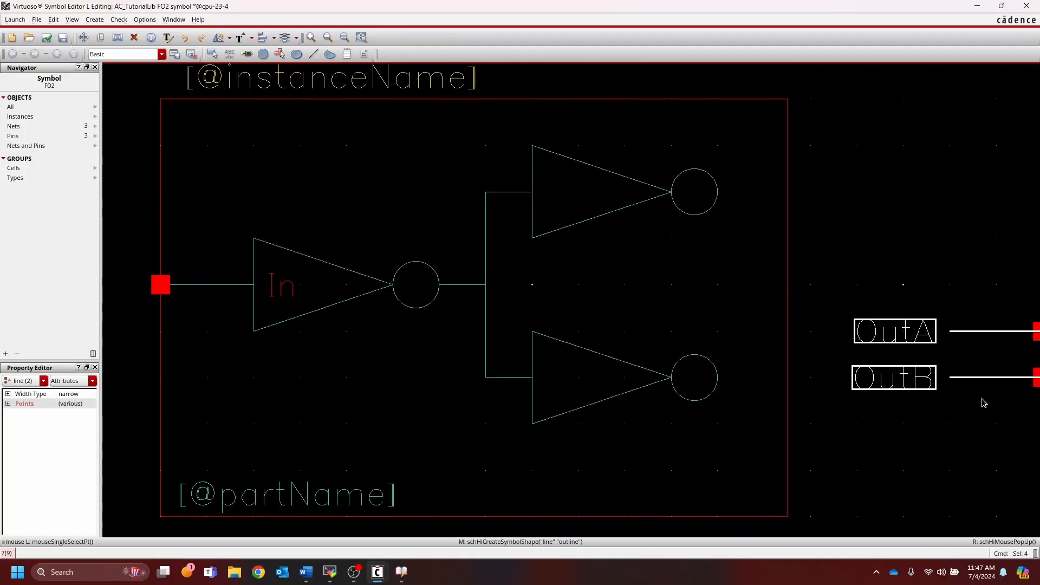
left_click(973, 425)
Step: Move the OutA pin with its label and stub line so the stub starts at the upper-right inverter's bubble
key("f")
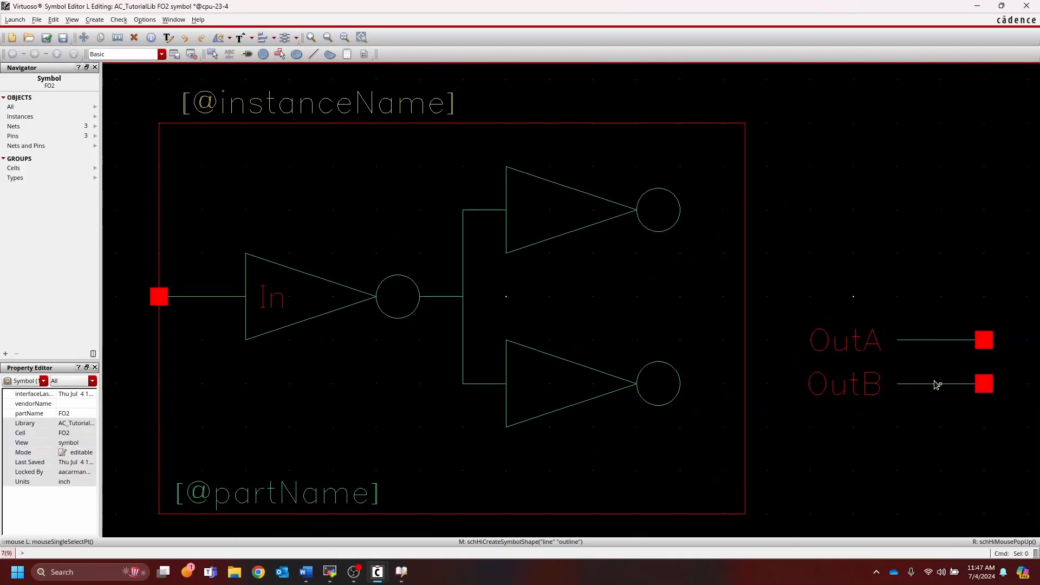
left_click_drag(987, 349, 1030, 358)
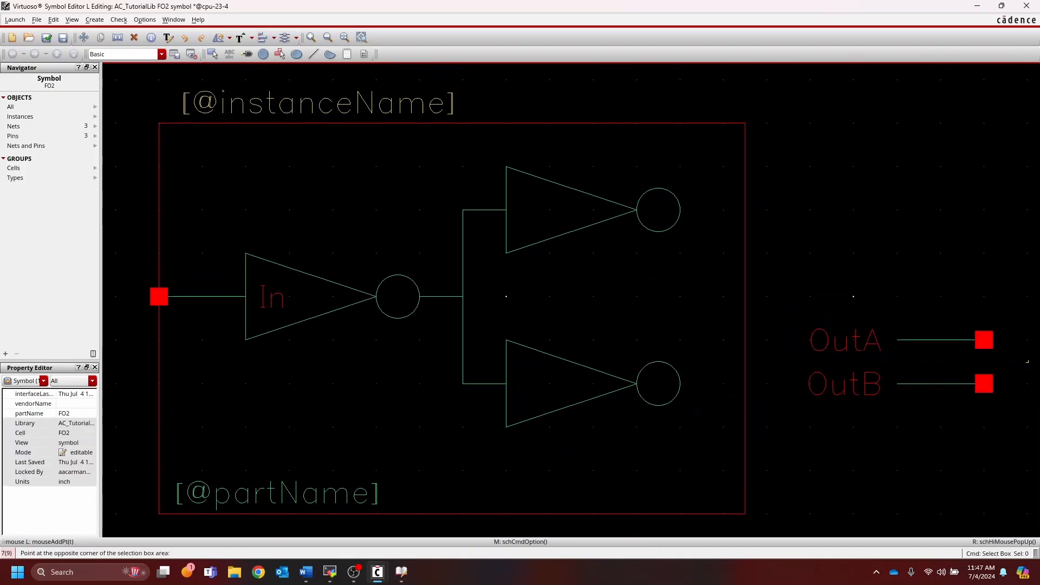
left_click(963, 340)
key("s")
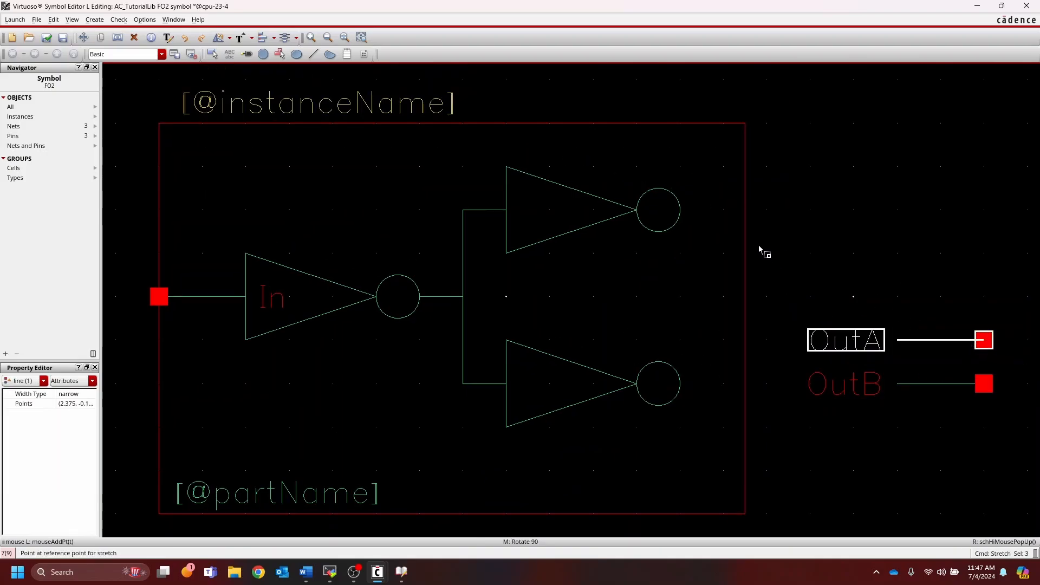
left_click(897, 329)
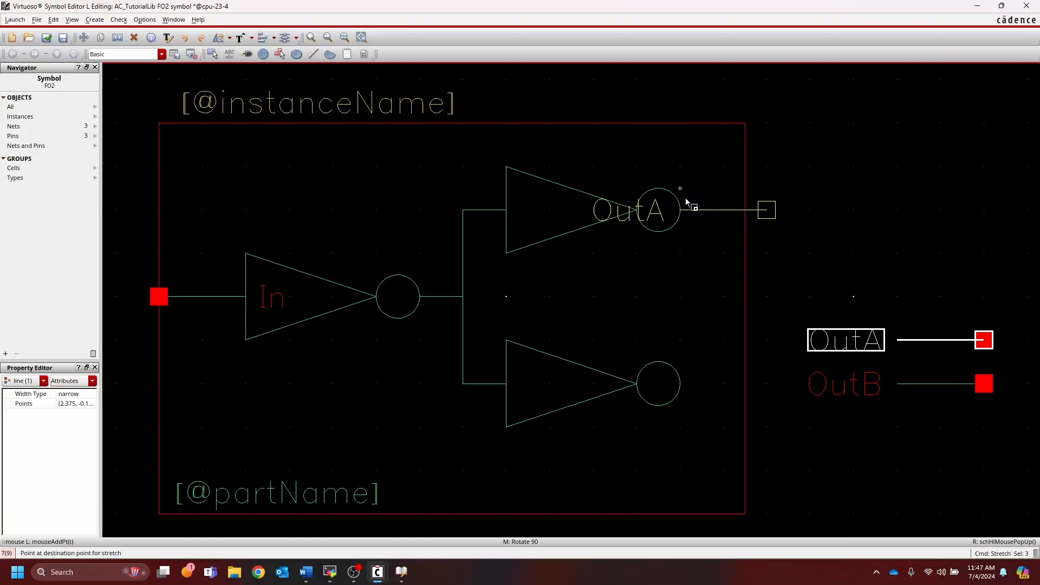
left_click(687, 202)
left_click(786, 232)
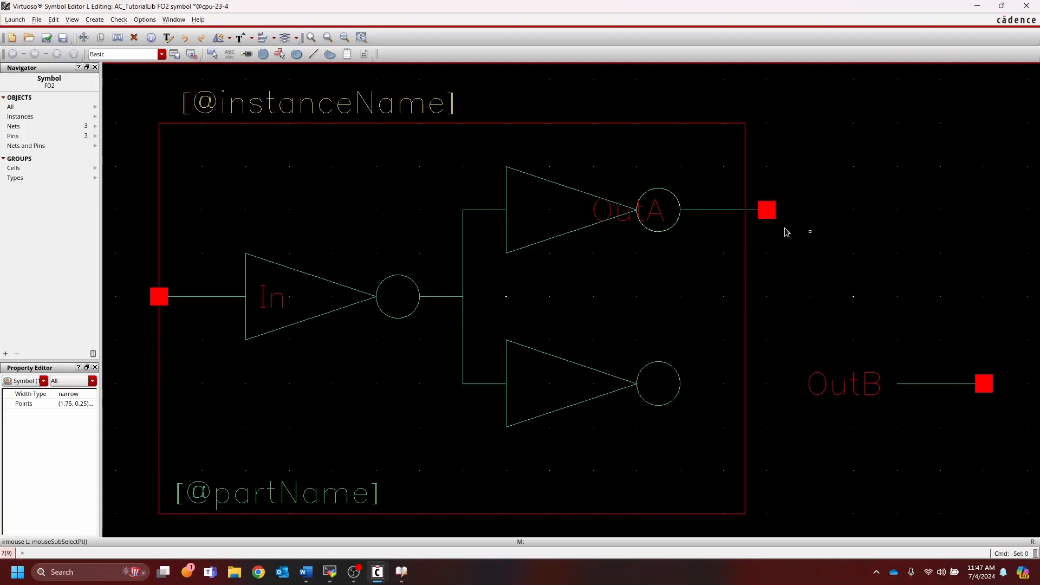
key("Escape")
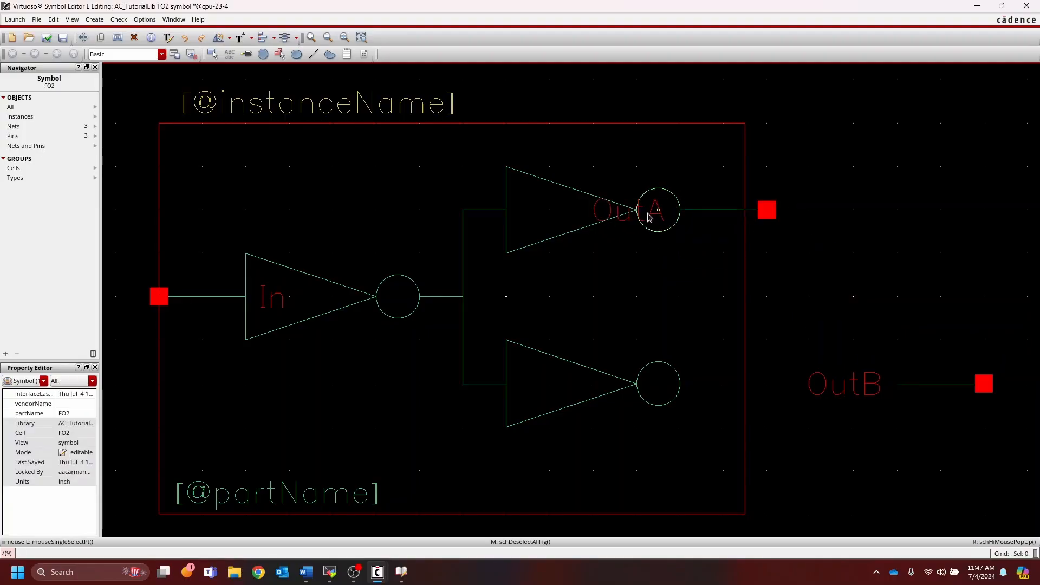
Step: Shift the OutA label off the bubble and into the upper-right triangle
left_click(616, 217)
key("s")
left_click(616, 216)
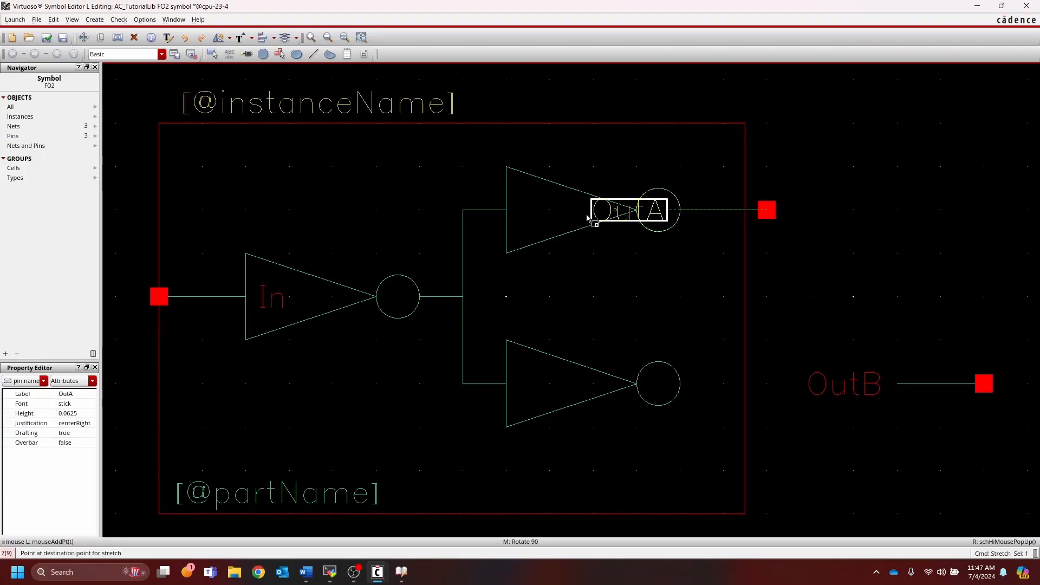
left_click(552, 217)
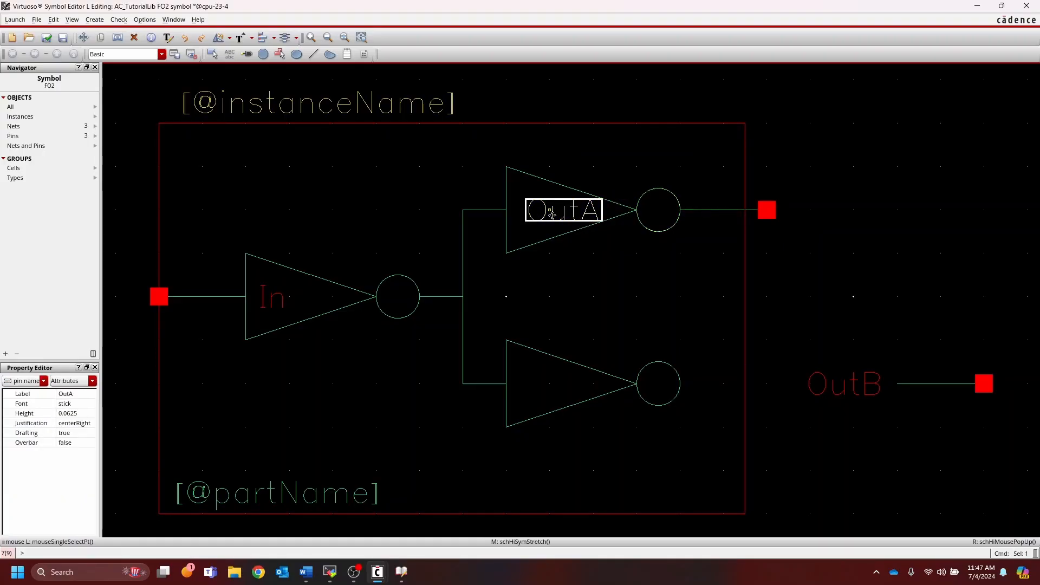
left_click(842, 324)
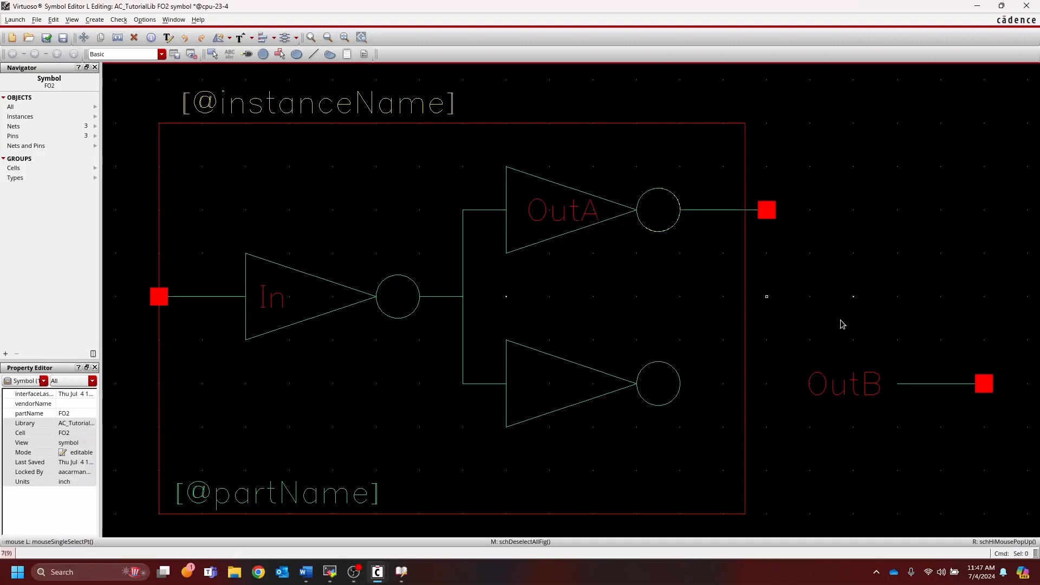
Step: Move the OutB pin with its label and stub line so the stub starts at the lower-right inverter's bubble
left_click_drag(1007, 340, 795, 420)
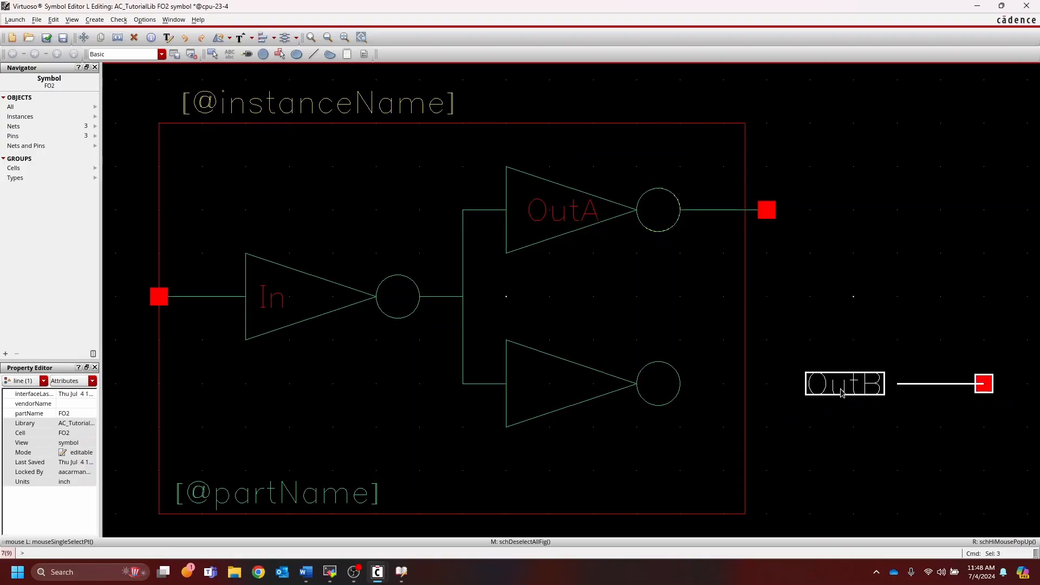
key("m")
left_click(844, 389)
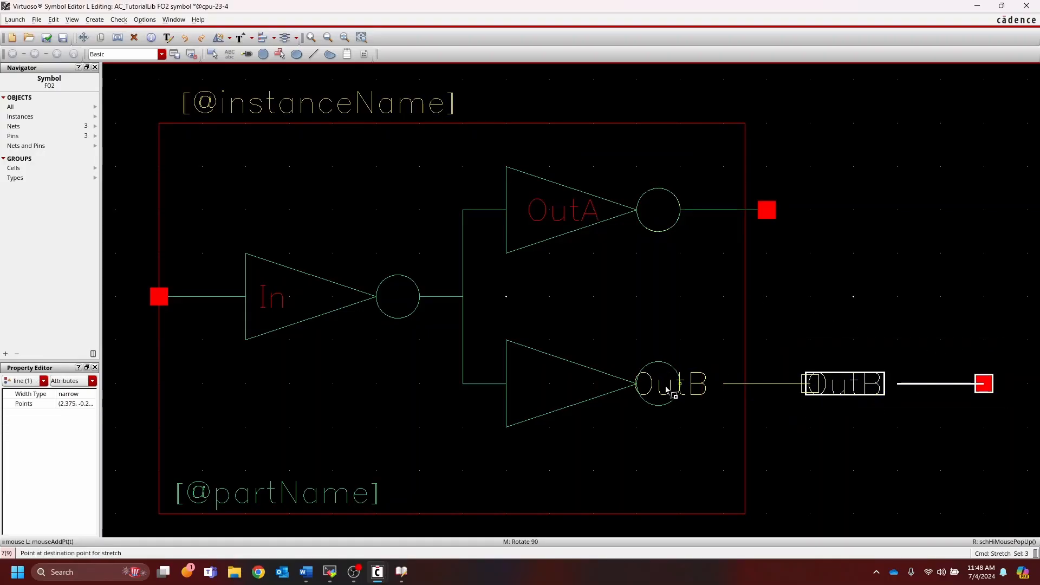
left_click(628, 387)
left_click(704, 401)
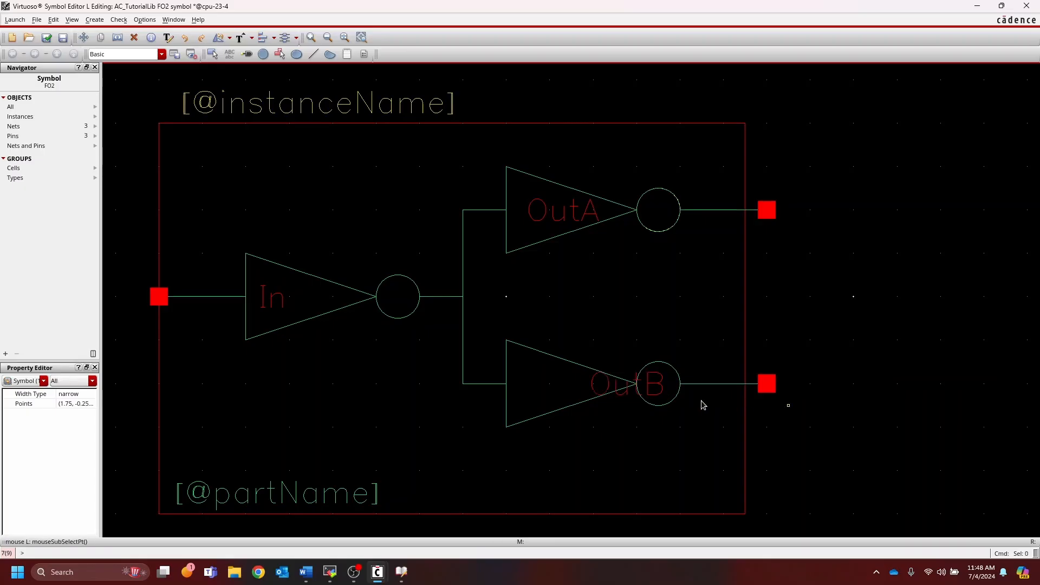
Step: Shift the OutB label off the bubble and into the lower-right triangle
left_click(605, 386)
key("s")
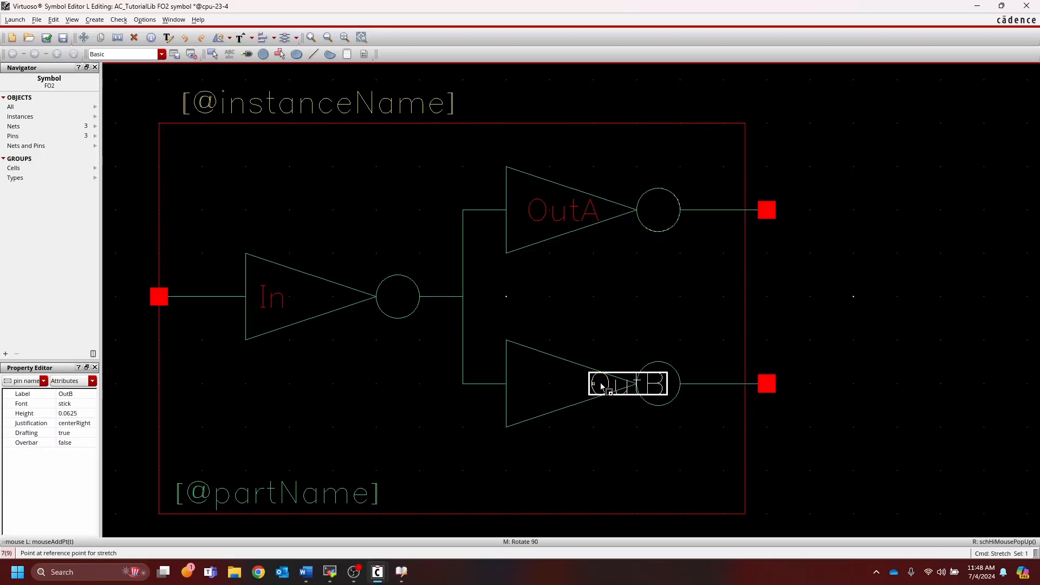
left_click(578, 387)
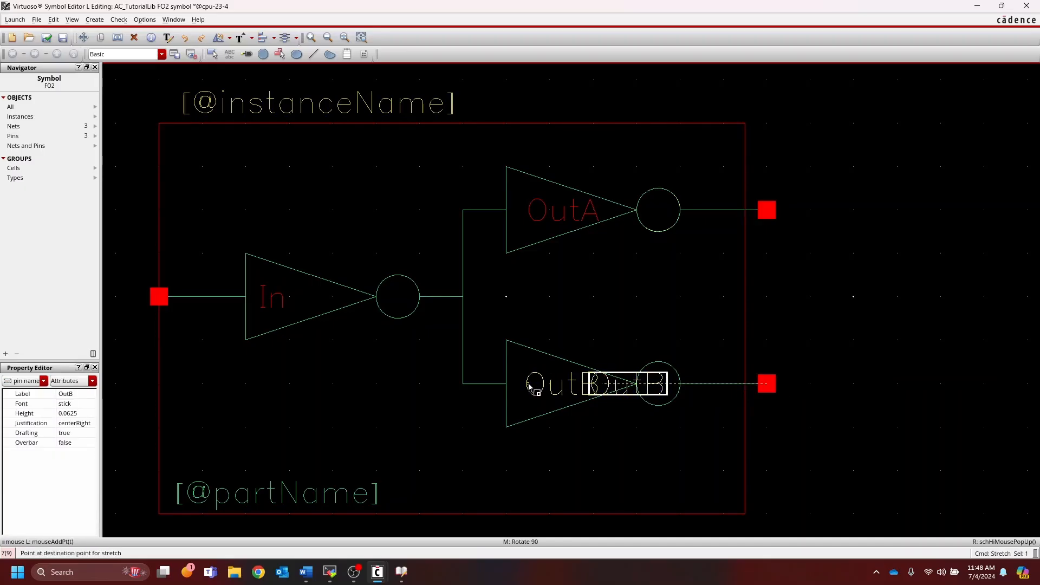
left_click(512, 387)
left_click(715, 379)
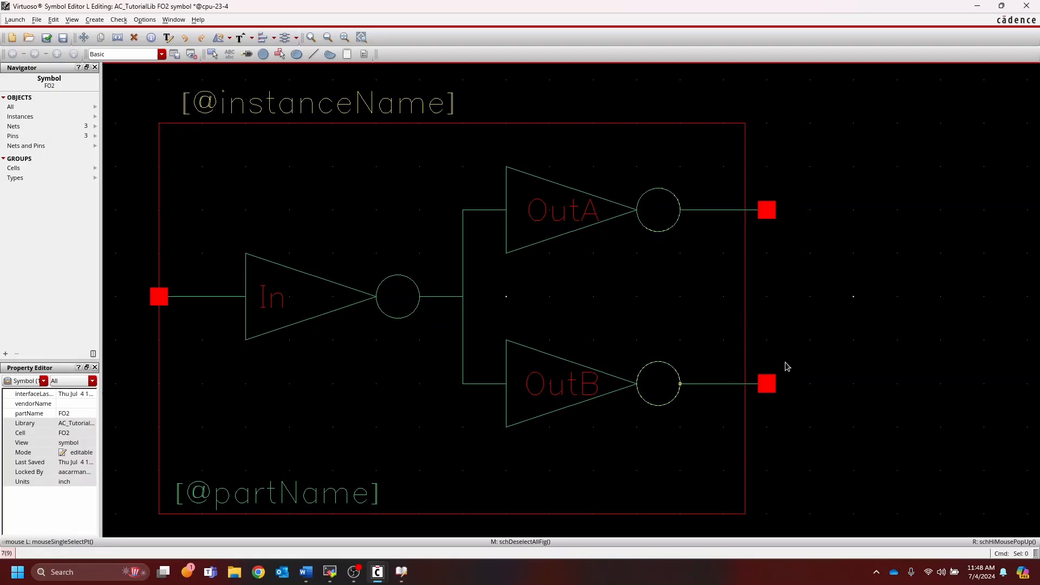
Step: Move the selection box's right edge outward so it lines up with the OutA and OutB pins
left_click(746, 290)
key("m")
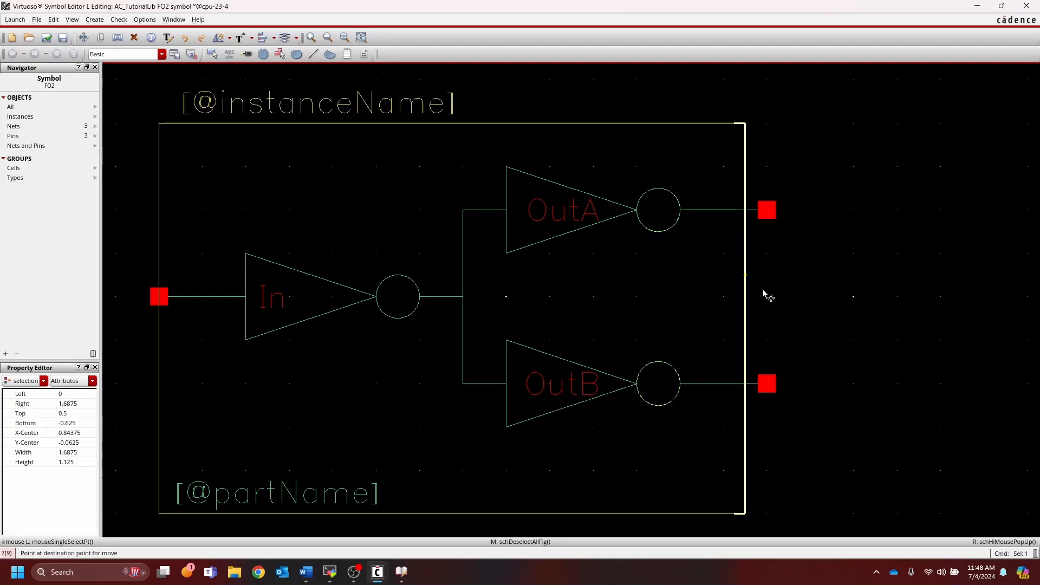
left_click(766, 295)
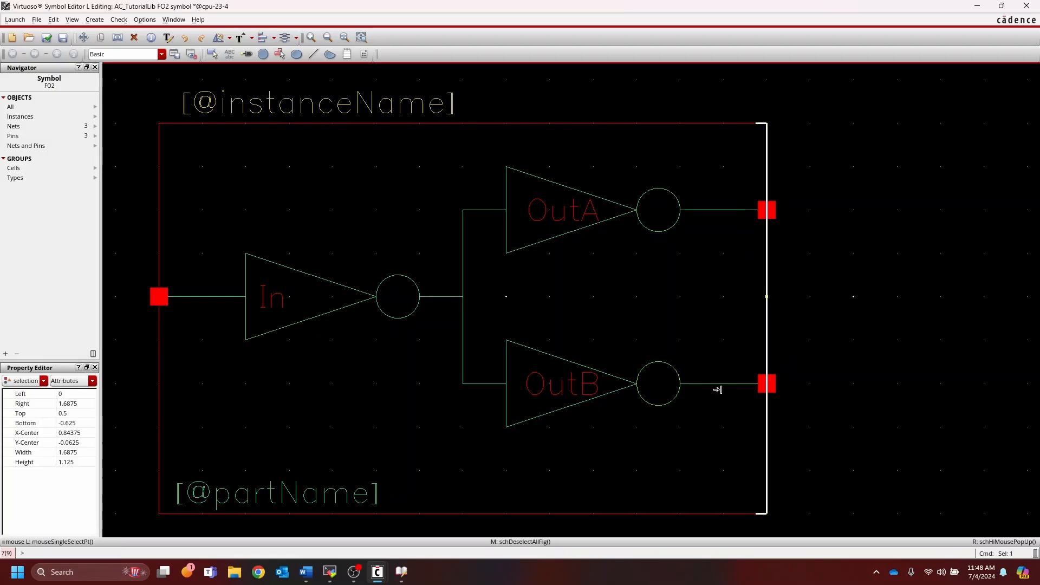
left_click(350, 495)
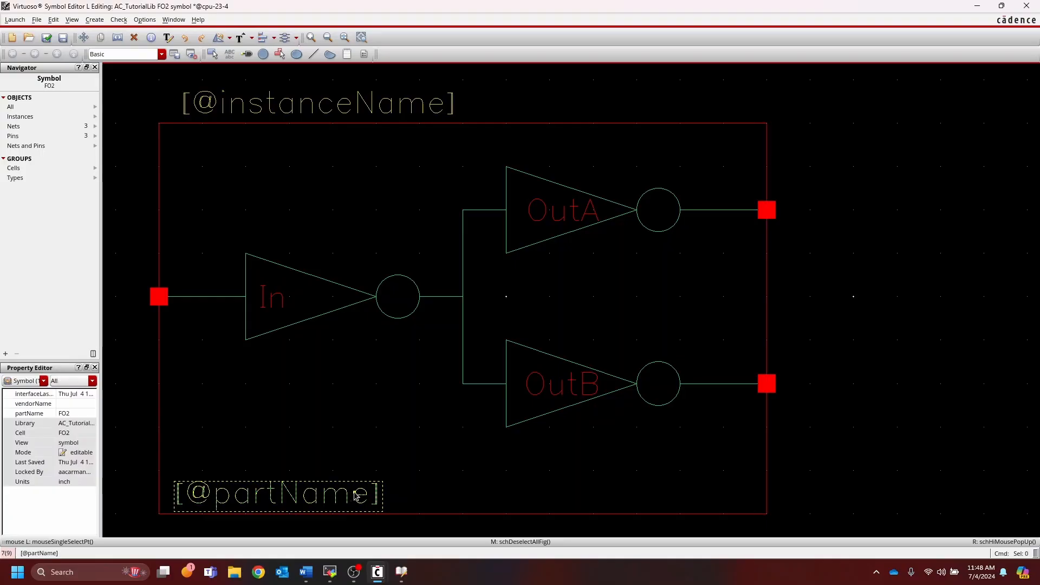
key("m")
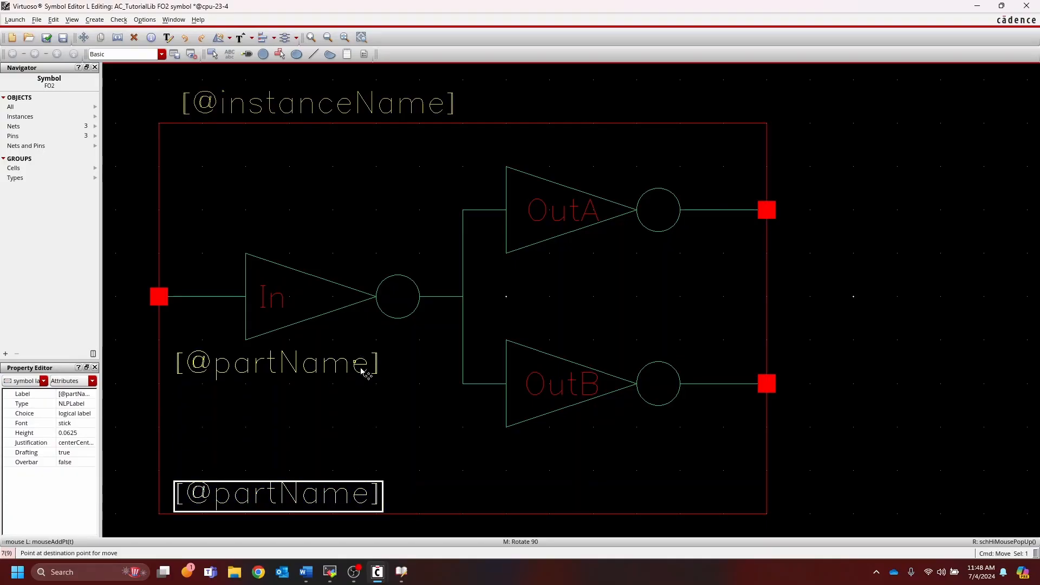
left_click(358, 364)
left_click(386, 124)
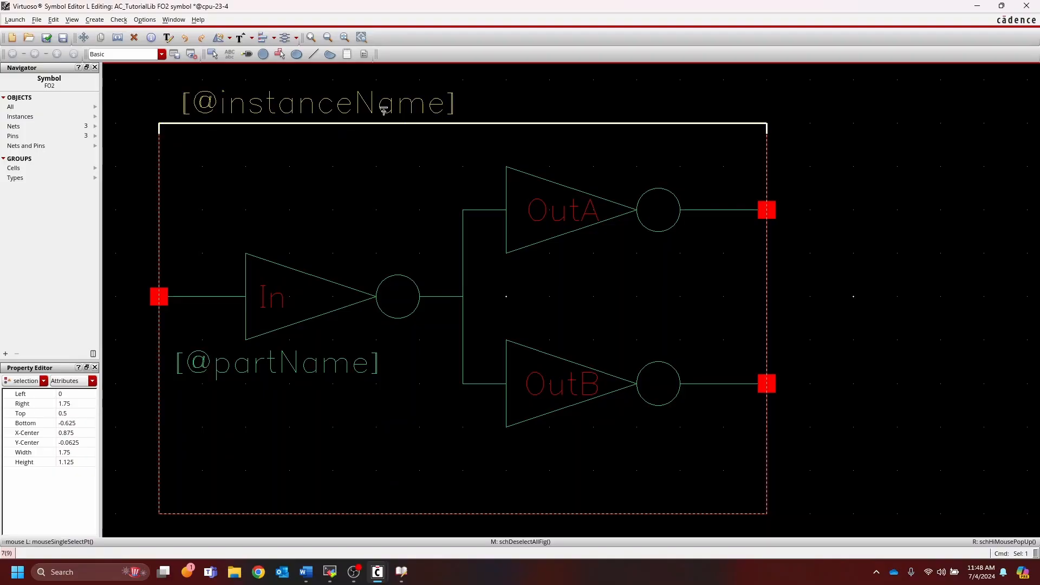
left_click(382, 108)
key("m")
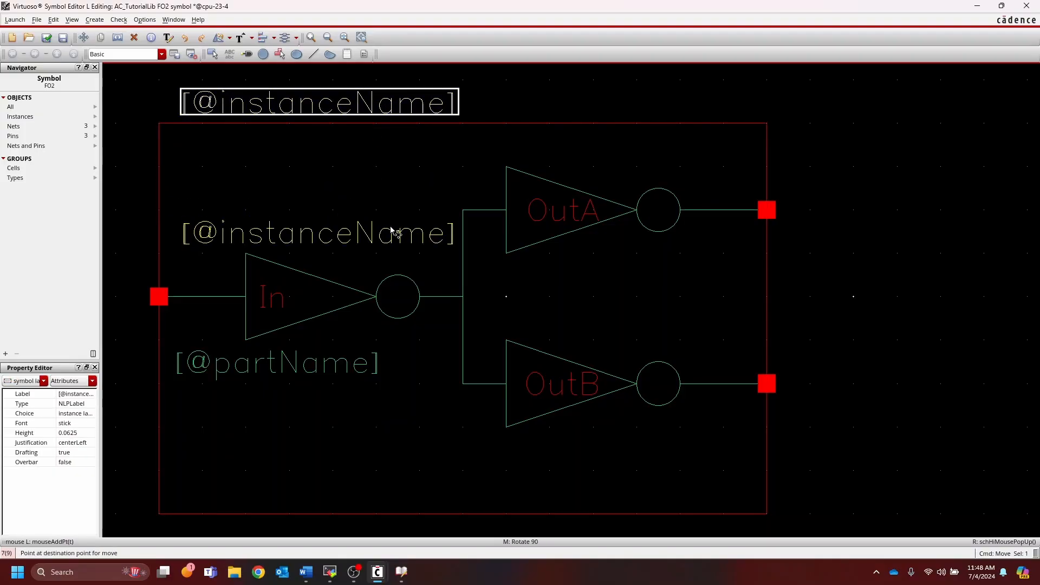
left_click(391, 230)
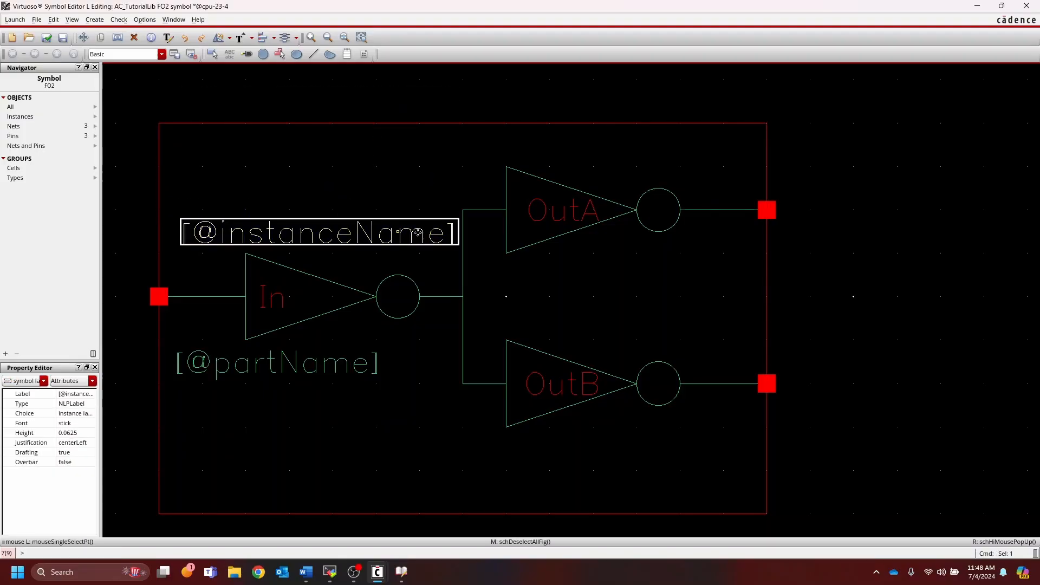
Step: Shrink the selection box vertically so its lower and upper edges meet the outer corners of the two output inverters
left_click(641, 514)
key("m")
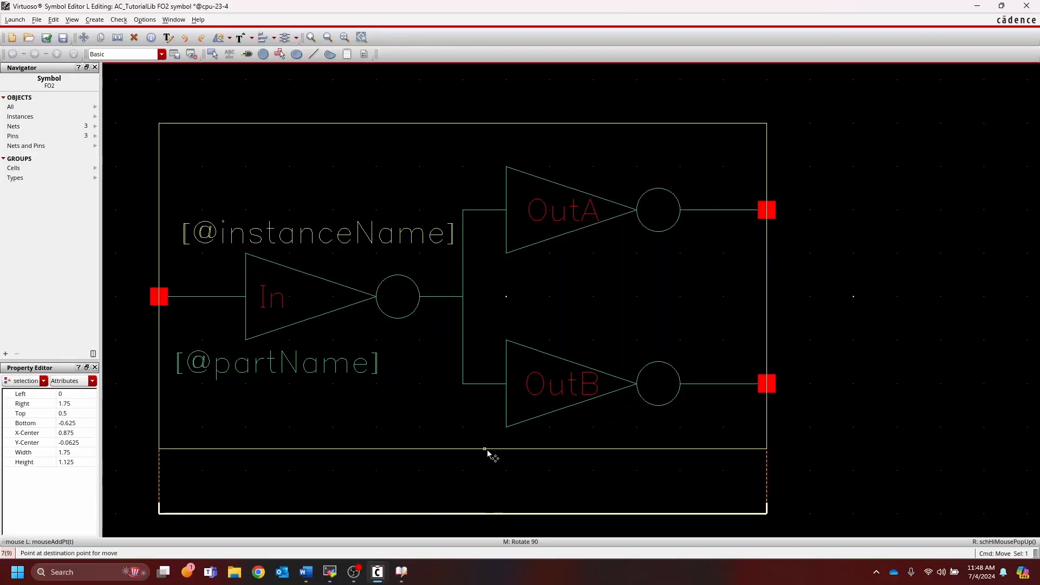
left_click(502, 430)
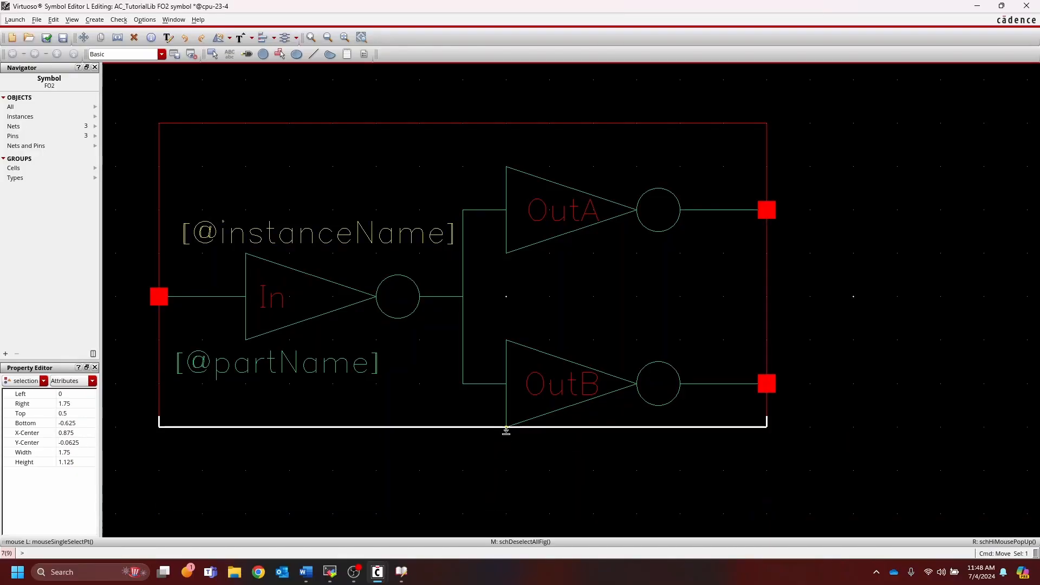
left_click(488, 124)
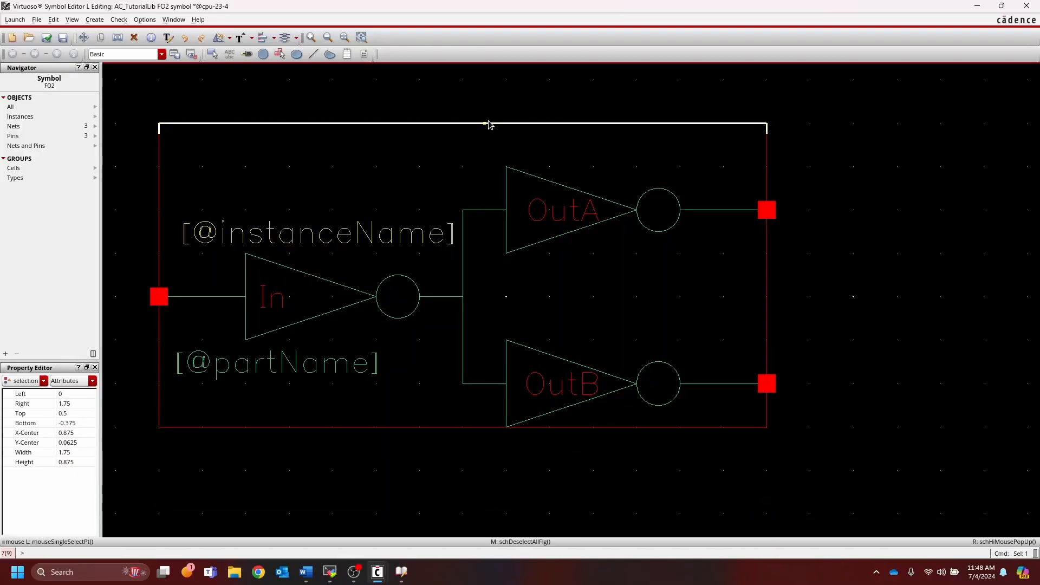
key("m")
left_click(484, 172)
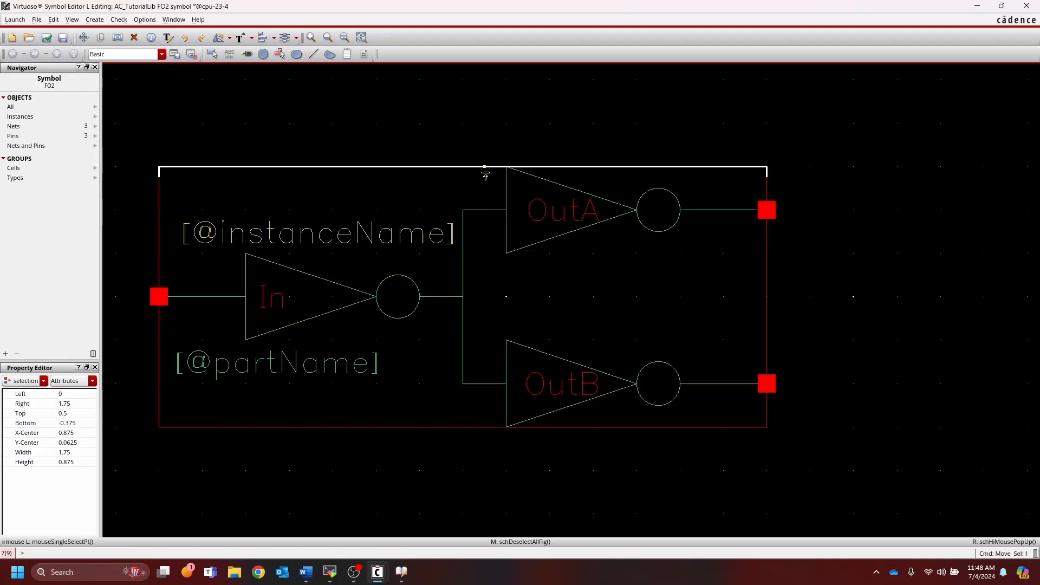
Step: Check and save the FO2 symbol, and close the symbol and schematic windows
left_click(843, 314)
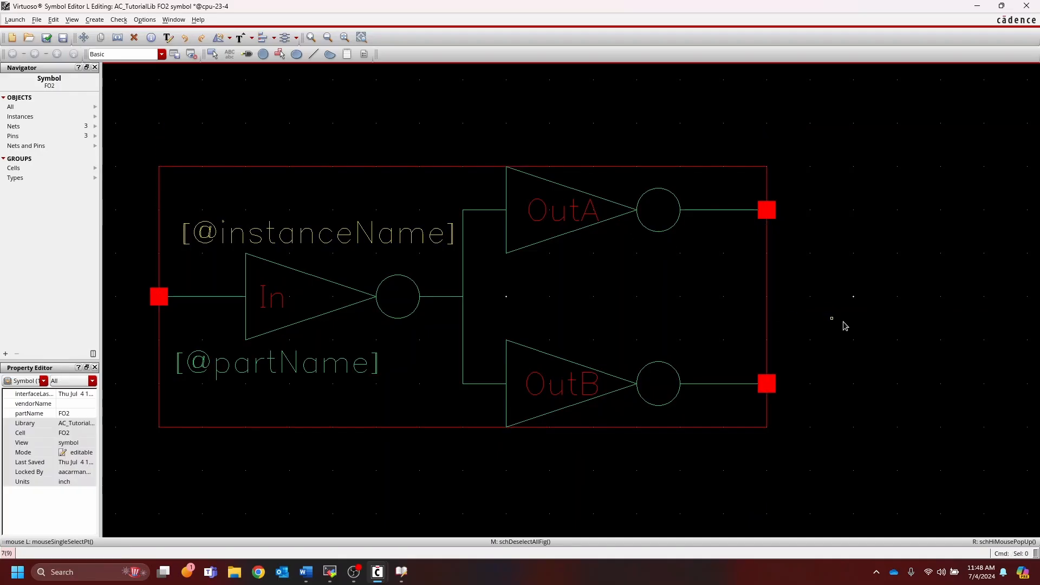
left_click(48, 39)
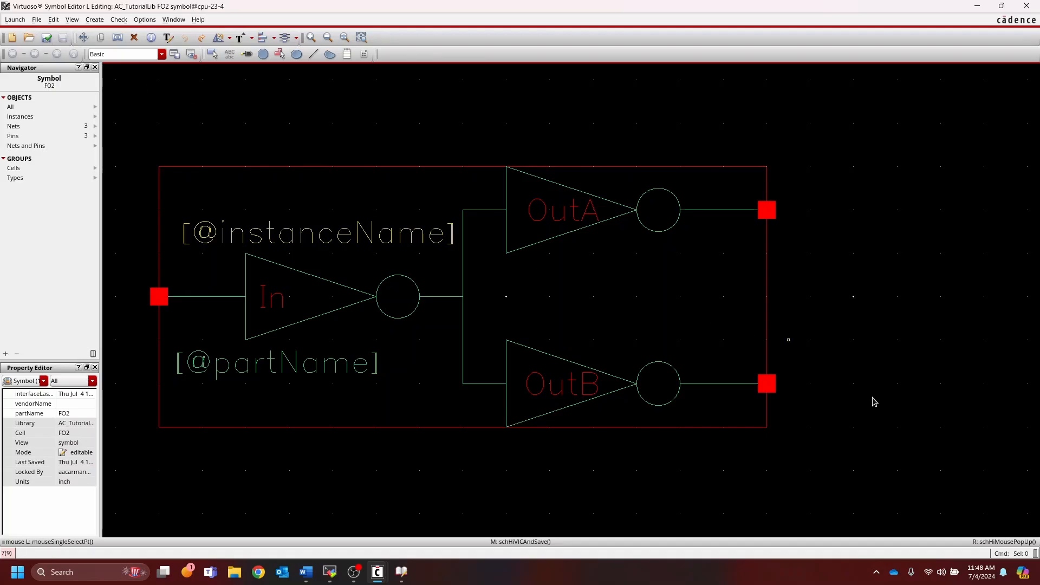
left_click(1031, 2)
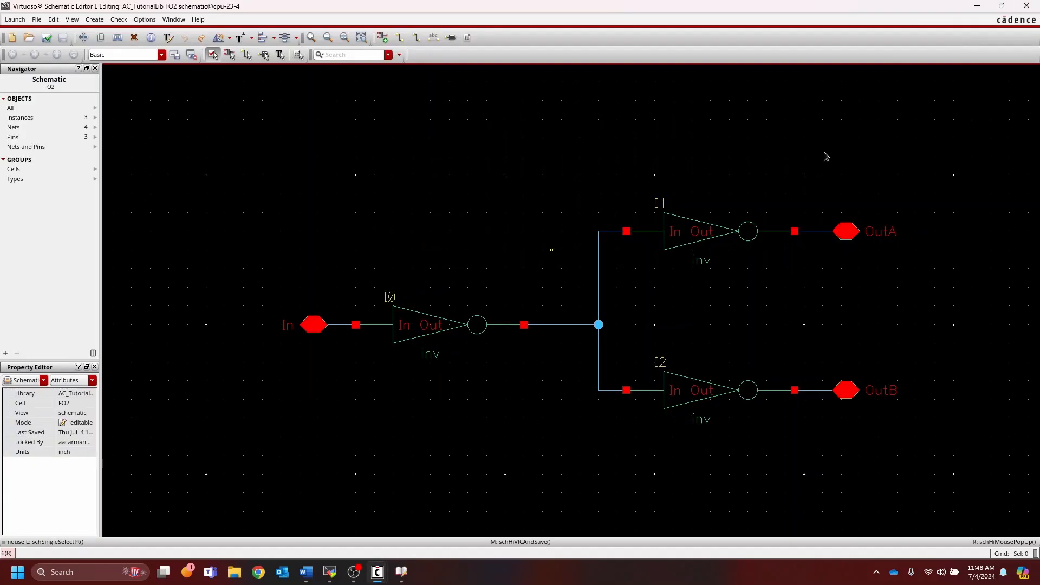
left_click(1036, 3)
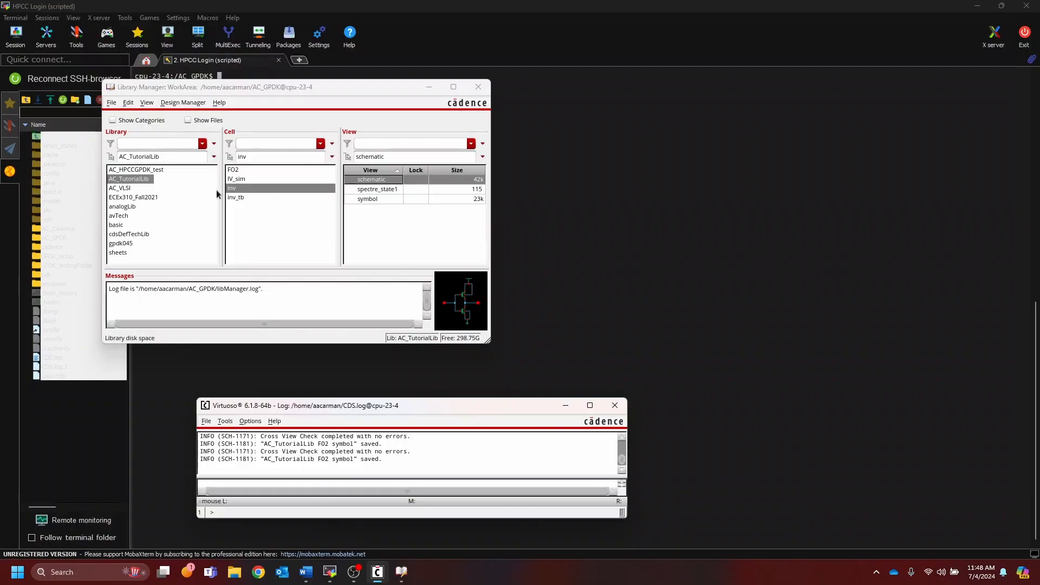
Step: Create a new schematic cellview named FO2_tb in AC_TutorialLib and maximize its editor window
left_click(111, 102)
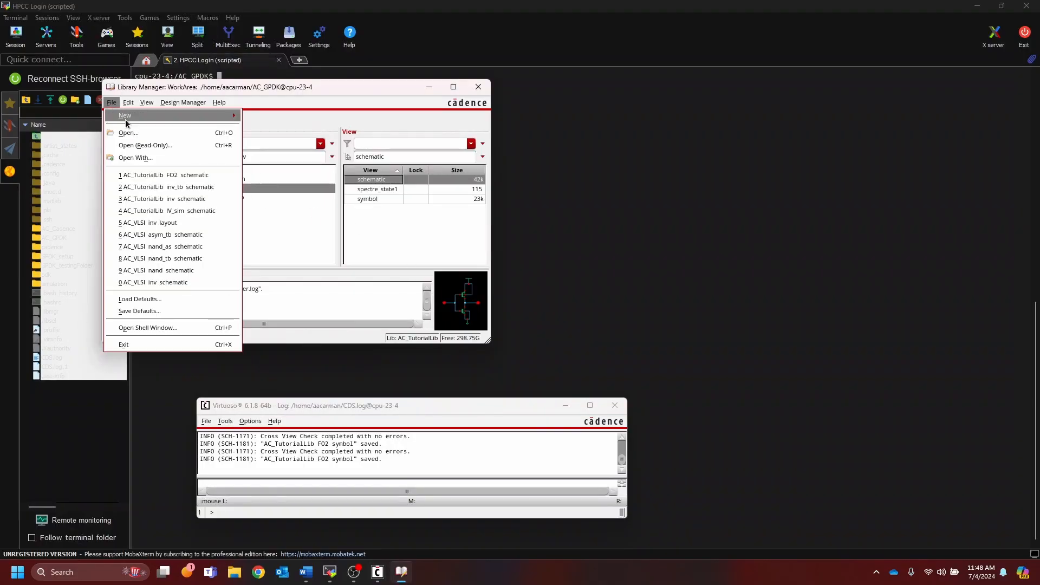
mouse_move(182, 122)
left_click(286, 134)
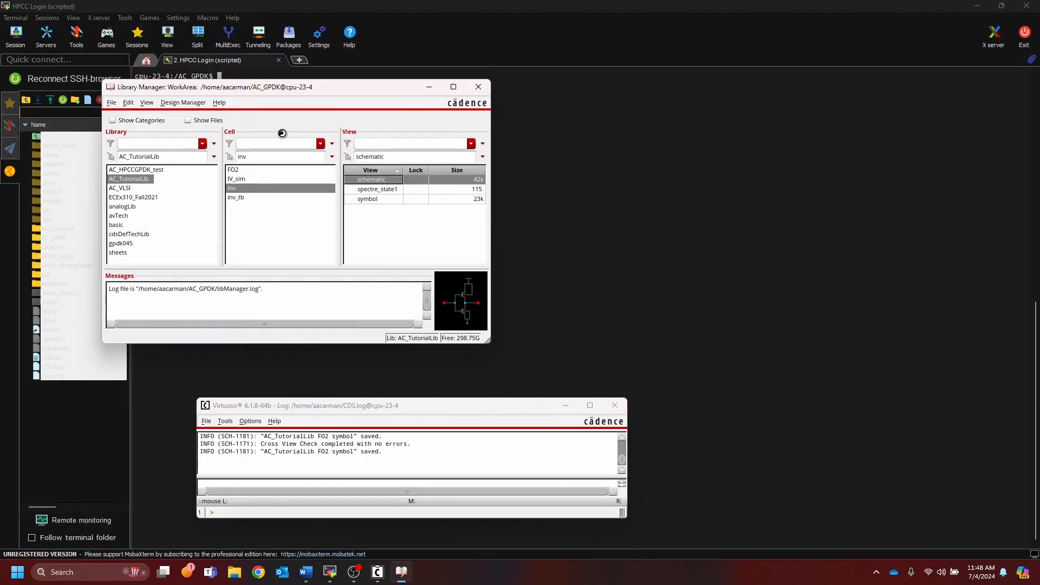
type("FO2")
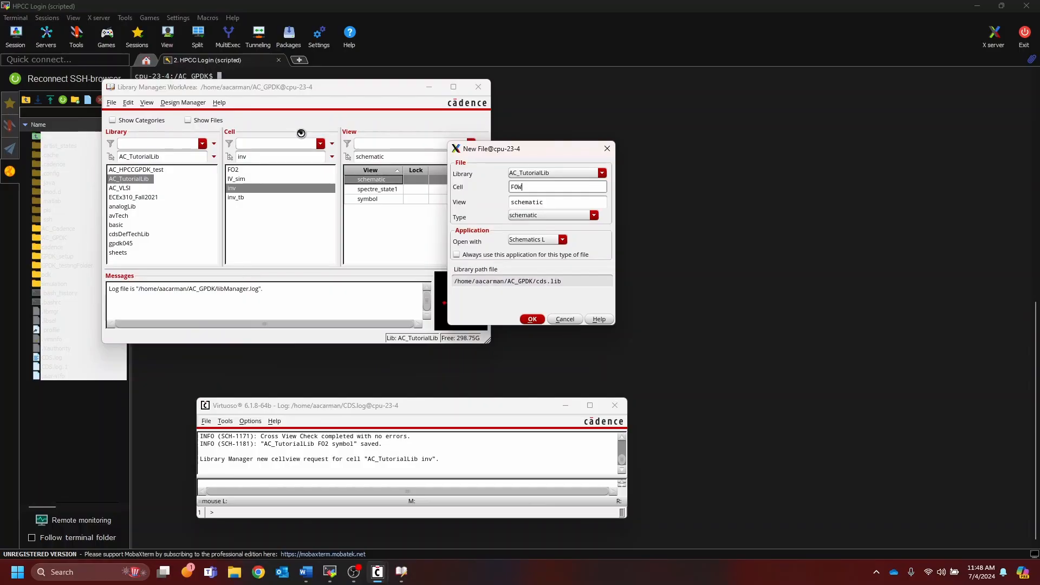
type("_tb")
key("Return")
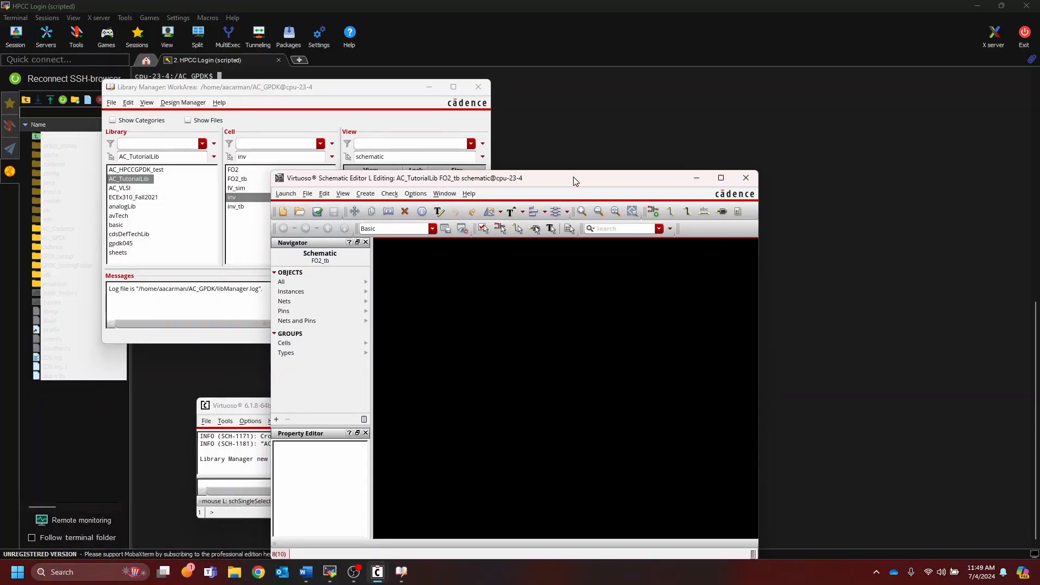
mouse_move(579, 114)
left_mouse_down()
mouse_move(550, 114)
mouse_move(562, 113)
left_mouse_up()
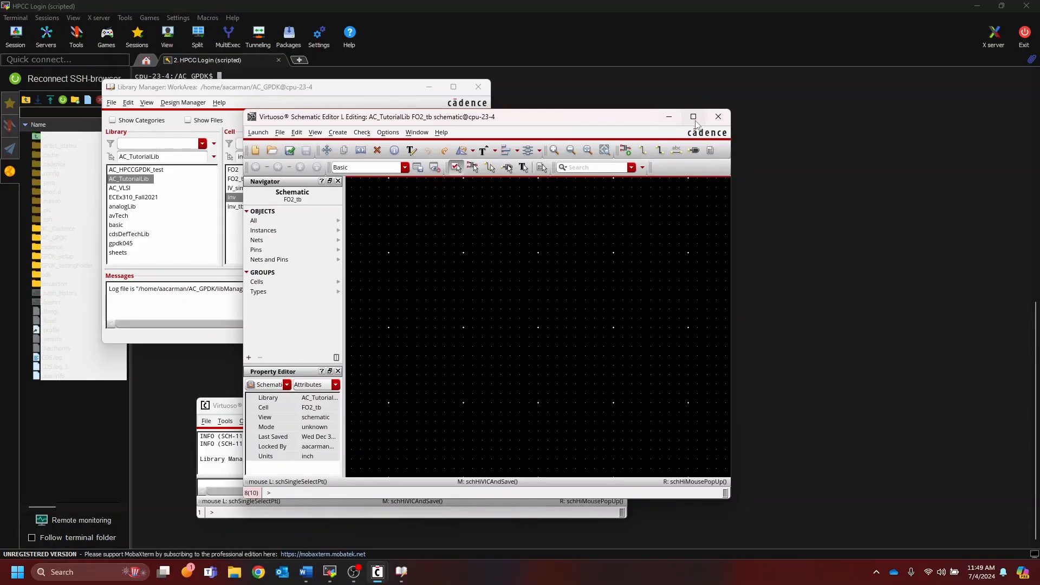
left_click(694, 118)
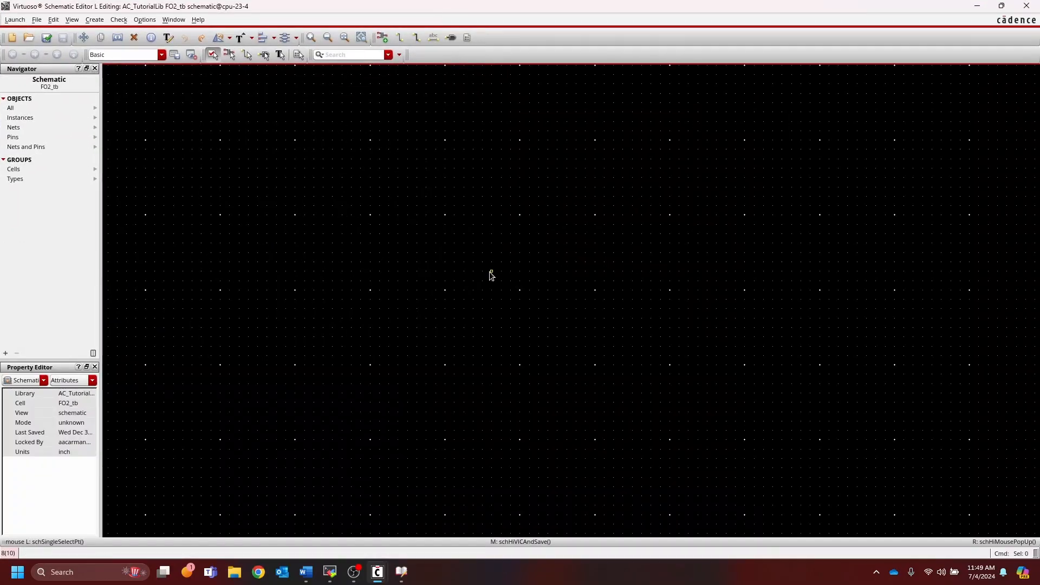
Step: Place one instance of the FO2 symbol from AC_TutorialLib in the middle of the empty schematic
key("i")
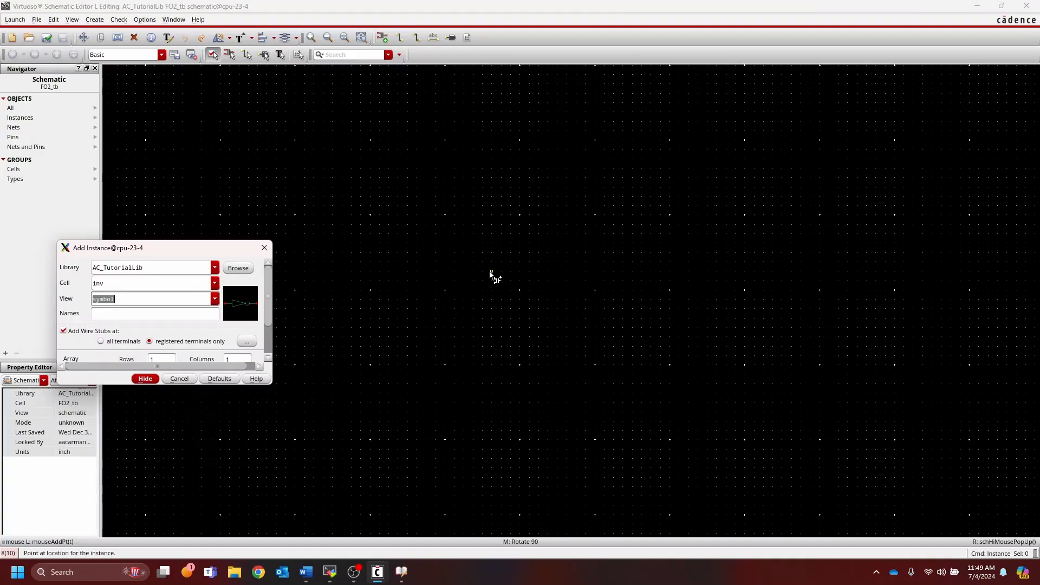
key("shift+Tab")
type("FO")
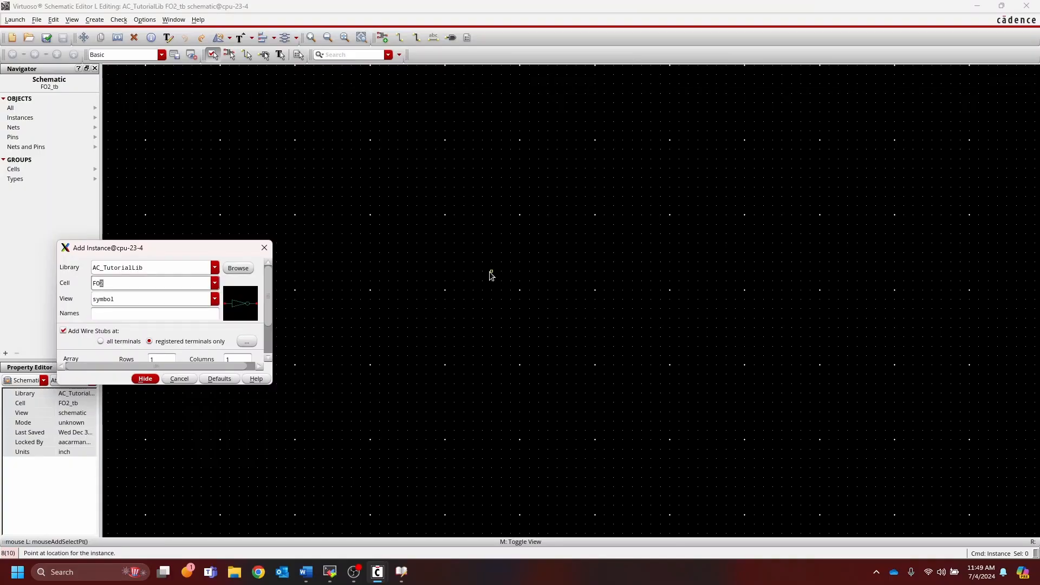
type("@")
type("2")
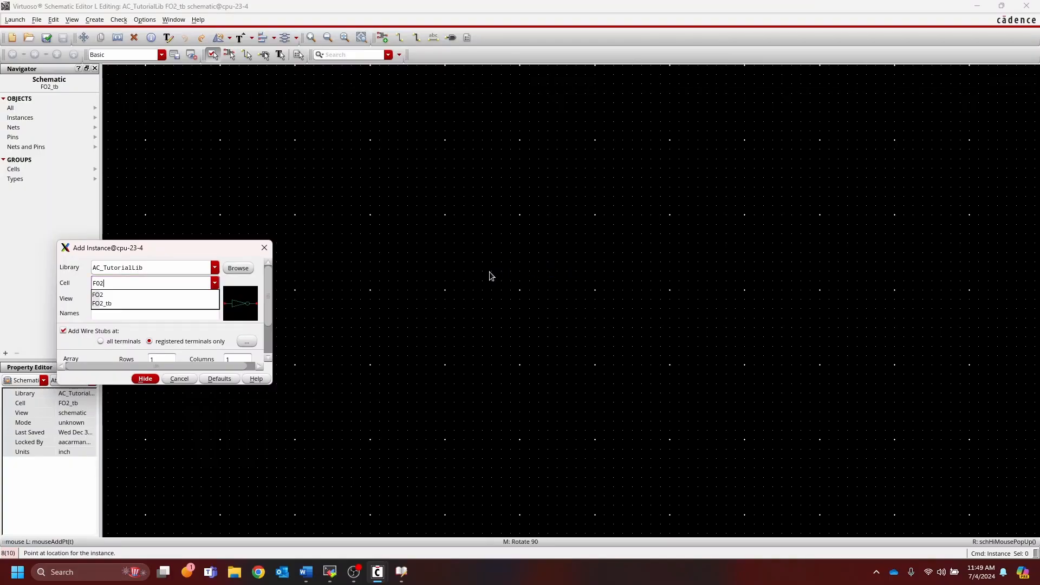
key("Tab")
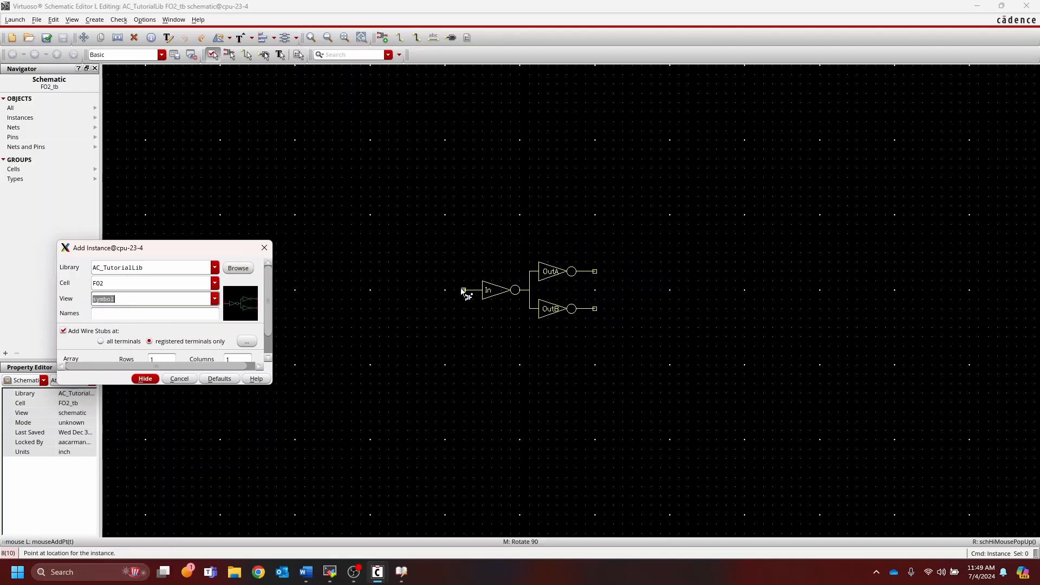
left_click(462, 290)
key("Escape")
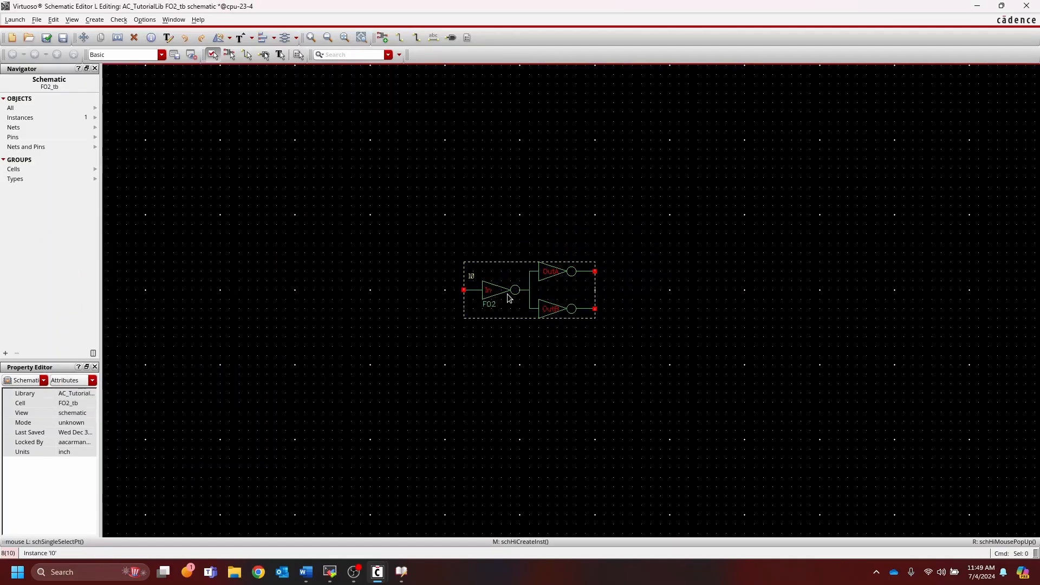
key("f")
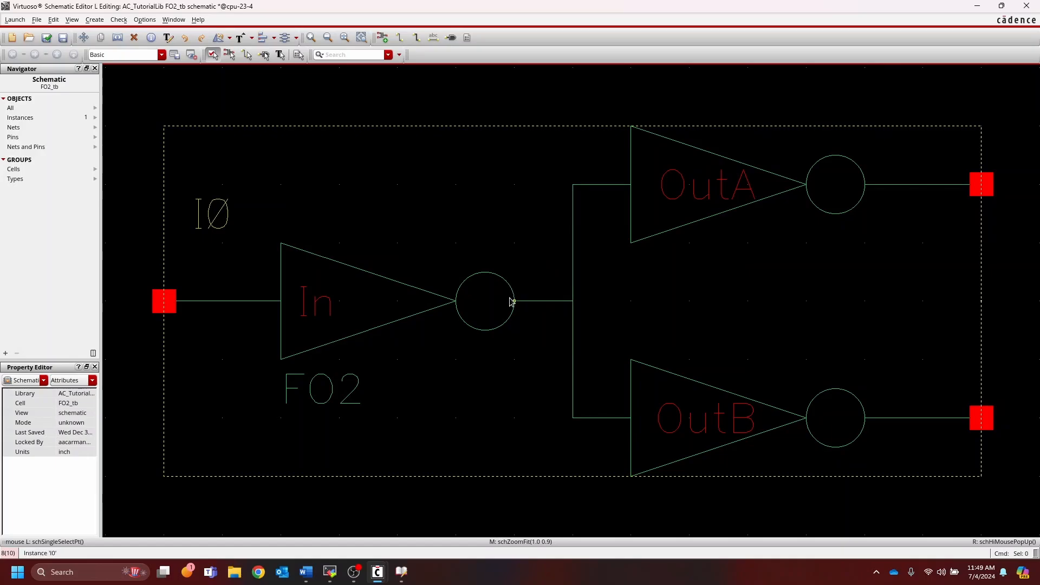
Step: Inspect the object properties of the placed FO2 instance without changing them
left_click(515, 300)
key("q")
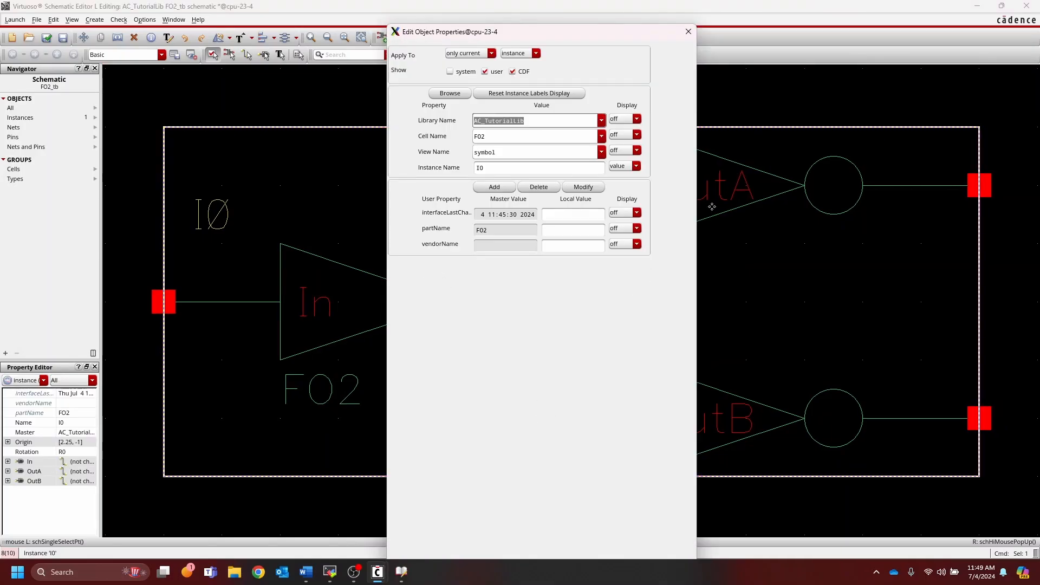
left_click(688, 31)
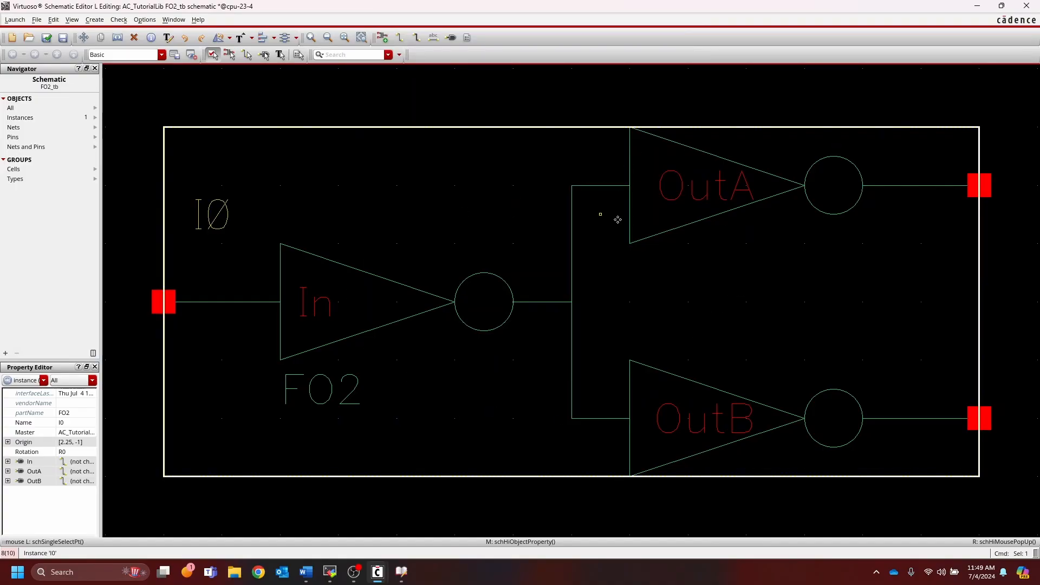
key("ctrl+d")
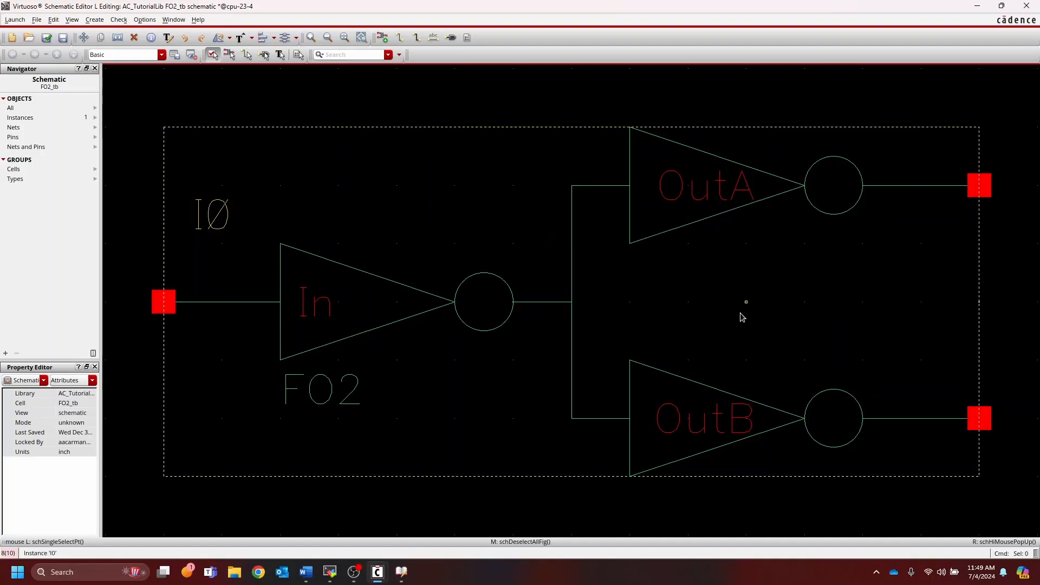
Step: Place a vdc source symbol from analogLib in the open area up and to the left of the FO2 instance
scroll(747, 313, "down", 2)
scroll(594, 337, "up", 1)
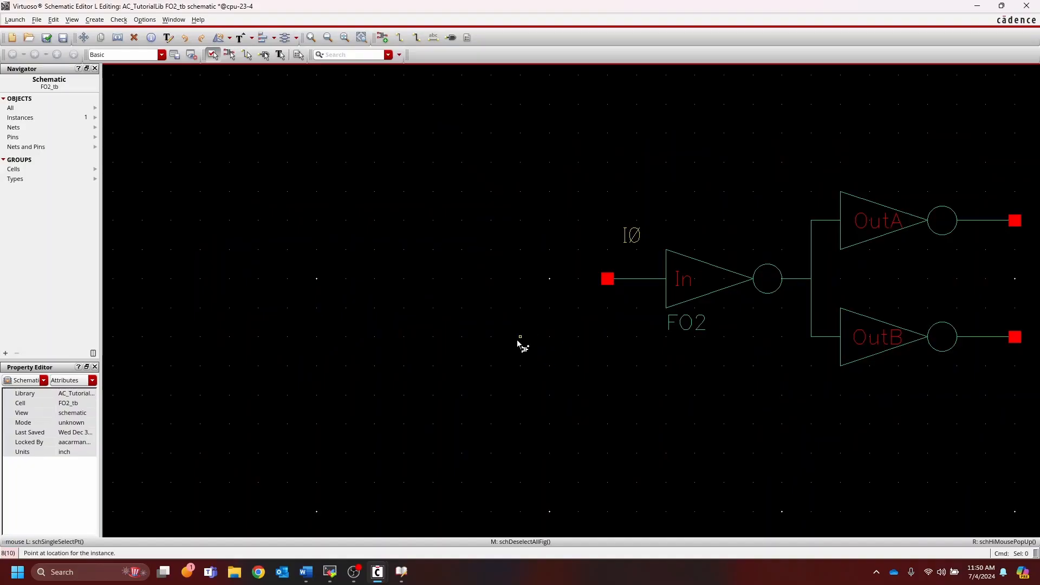
key("i")
key("shift+Tab")
key("shift+Tab")
type("analogLib")
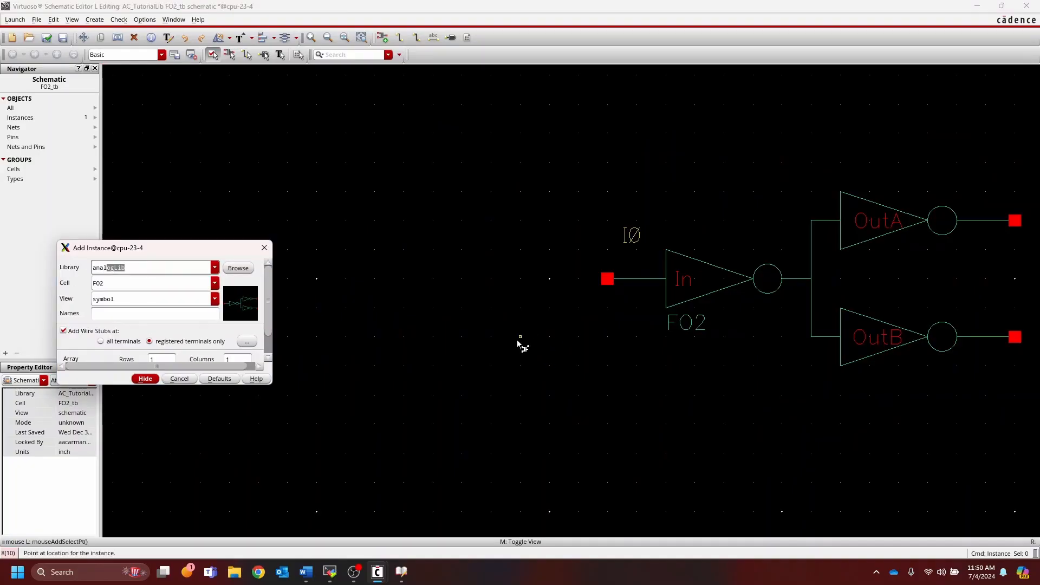
key("Tab")
type("v")
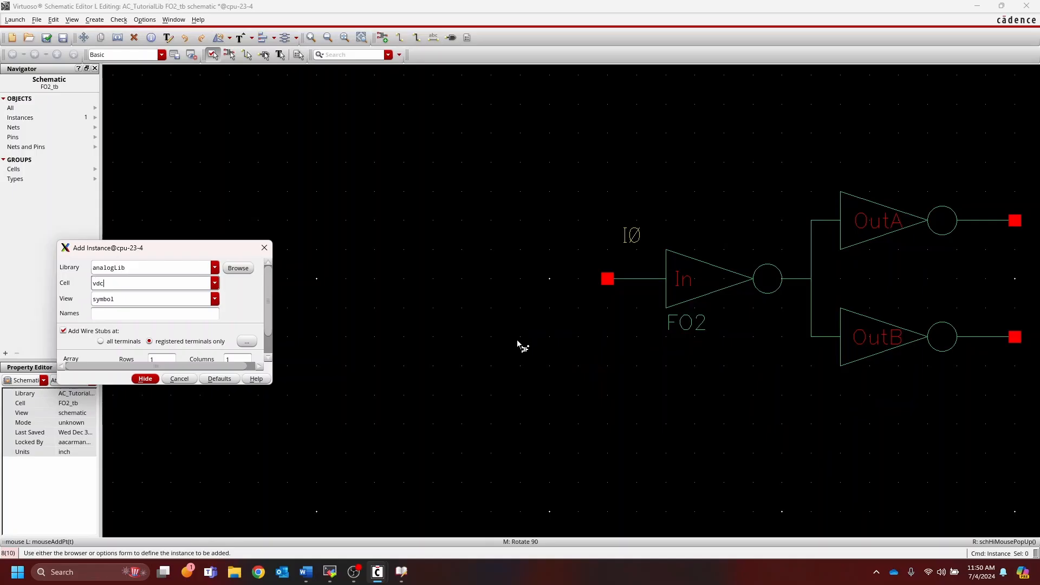
key("Tab")
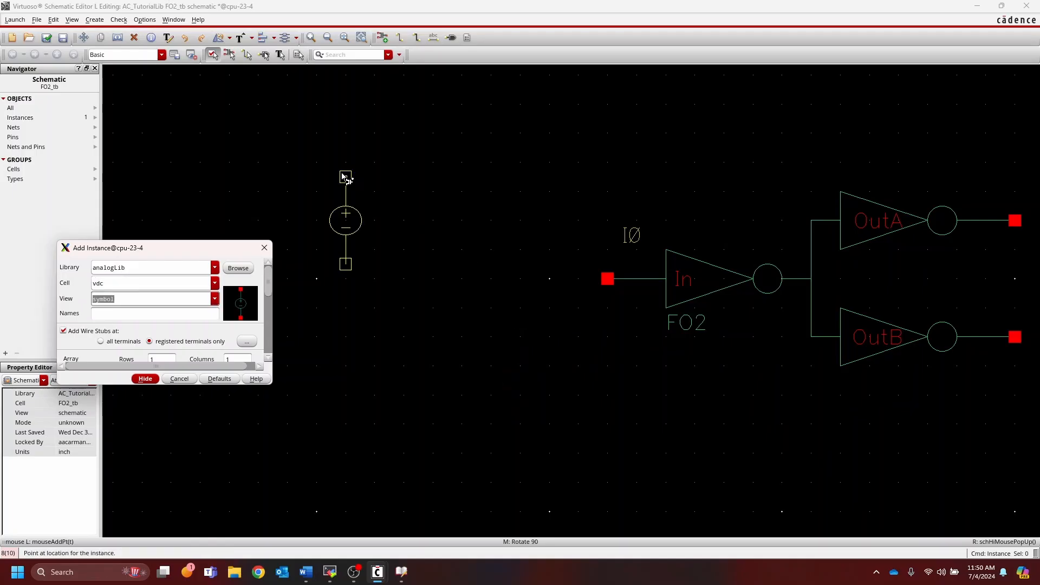
left_click(302, 141)
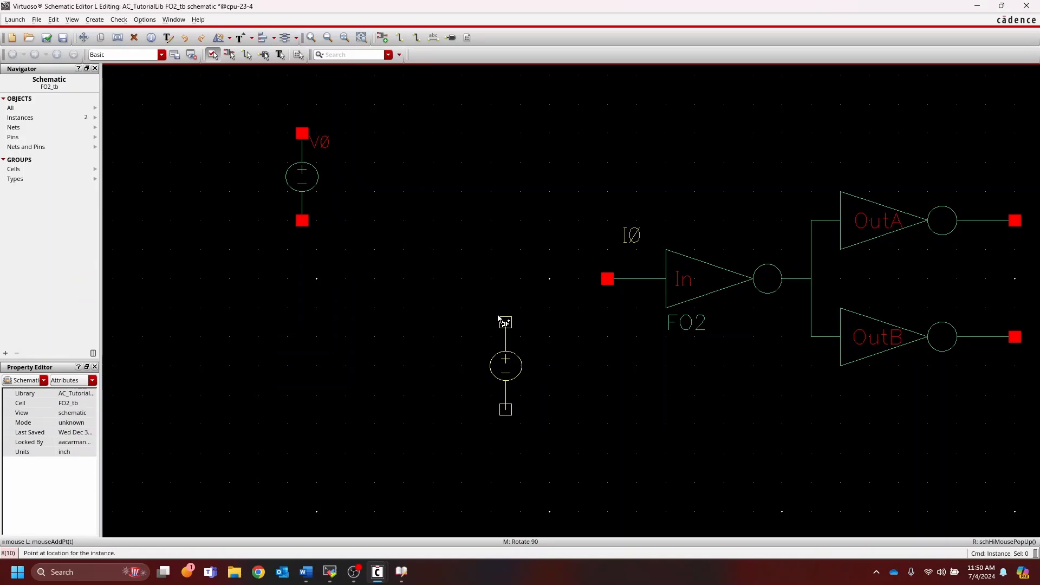
Step: Place a vpulse source symbol from analogLib just before the FO2 input, with its positive terminal level with the In pin
key("i")
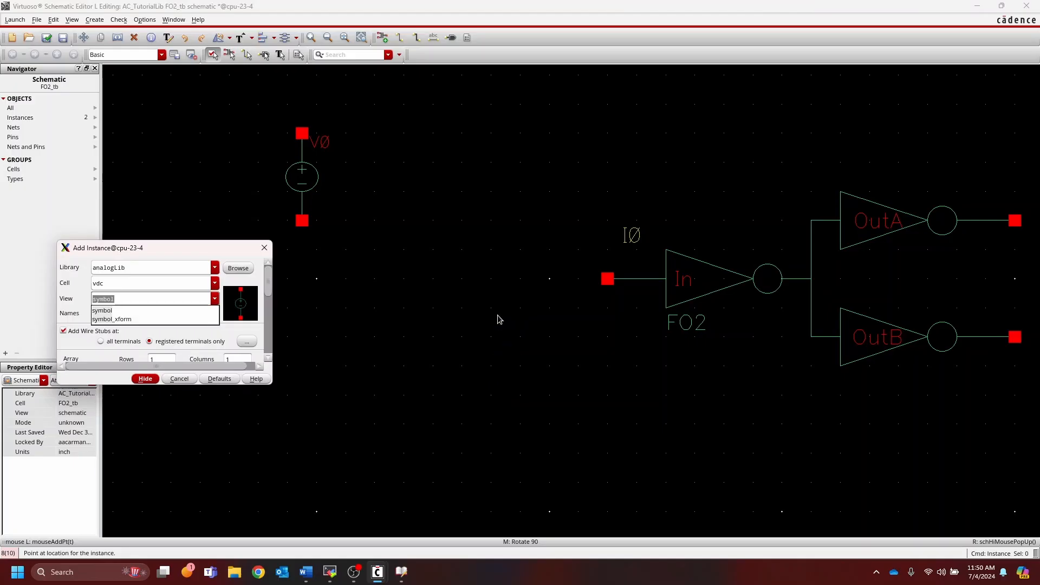
key("shift+Tab")
type("vp")
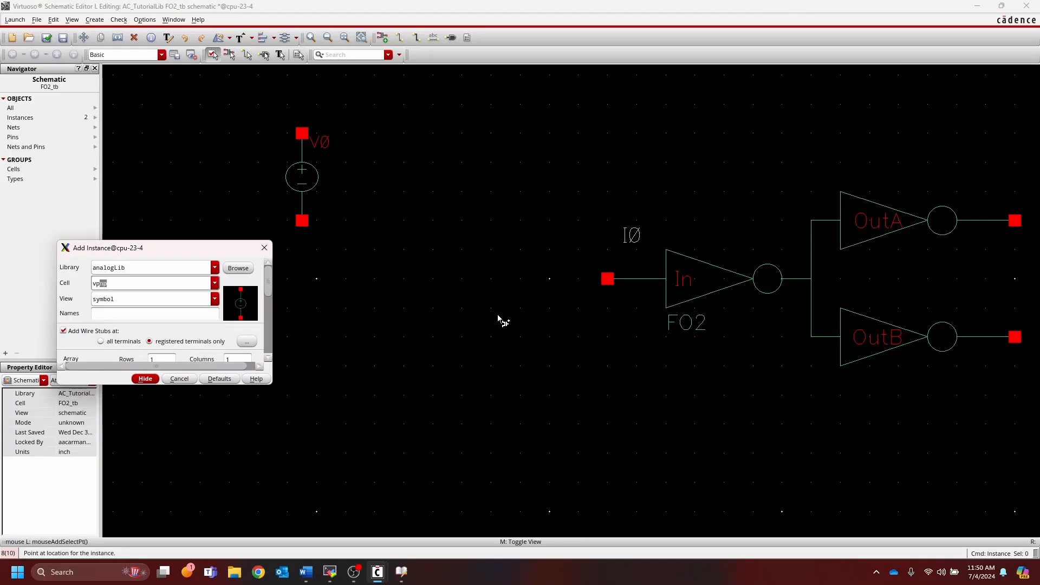
type("ulse")
key("Tab")
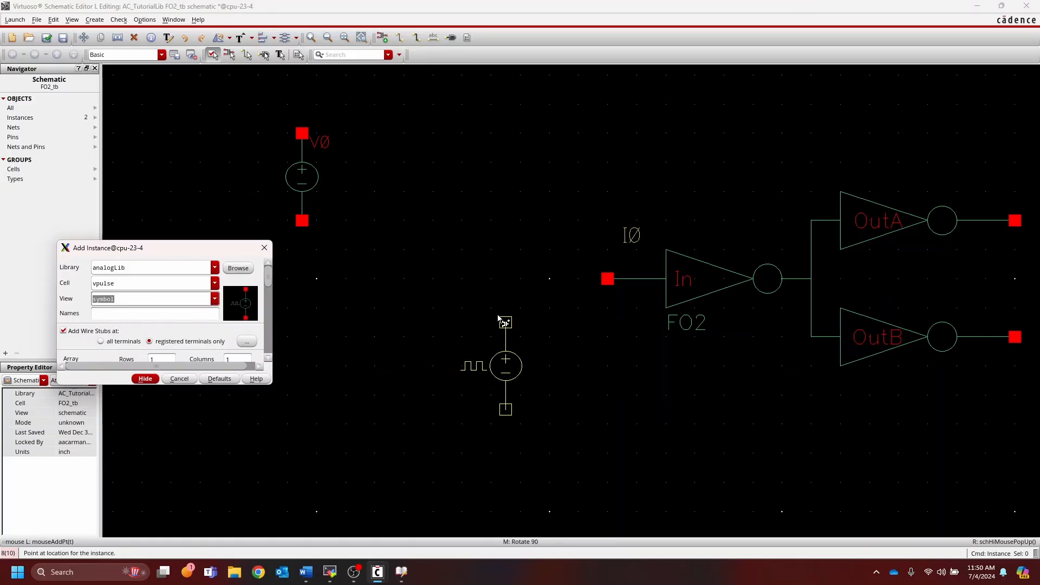
left_click(522, 280)
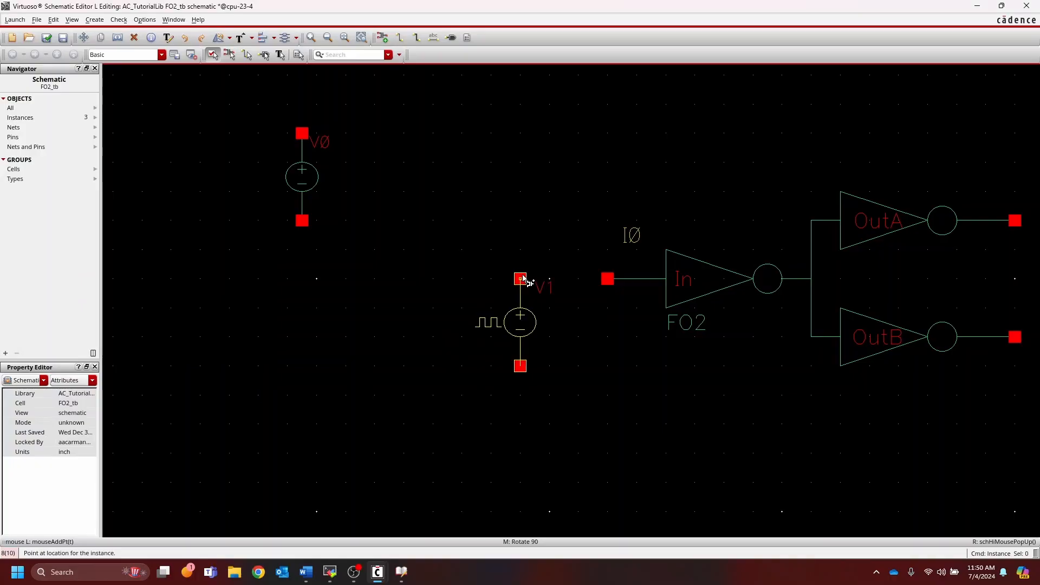
Step: Place one analogLib cap symbol beyond the FO2 outputs, with its upper terminal level with the In pin
scroll(411, 283, "up", 1, "ctrl")
scroll(411, 283, "down", 2, "ctrl")
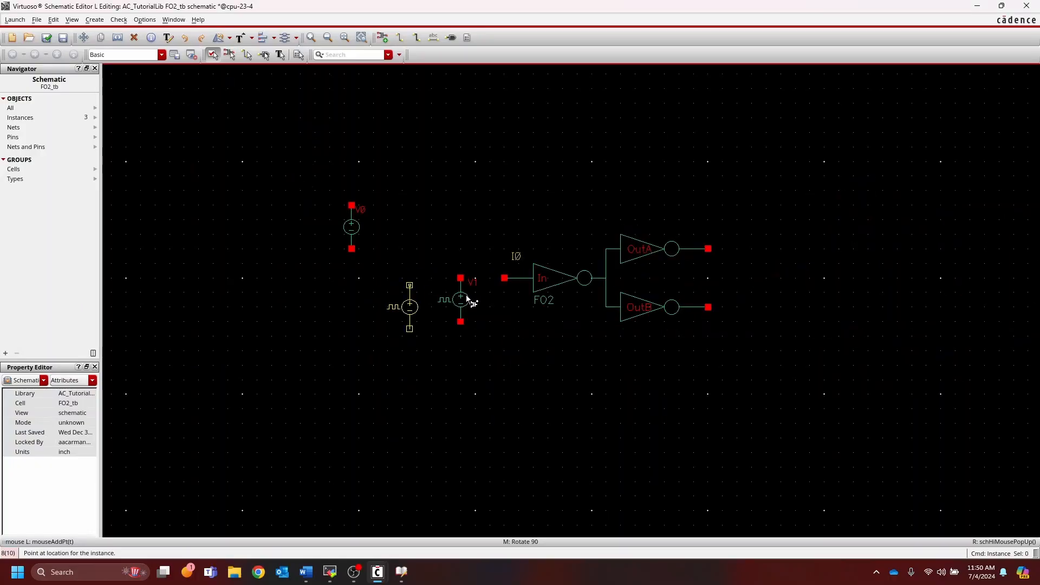
scroll(534, 308, "up", 1, "ctrl")
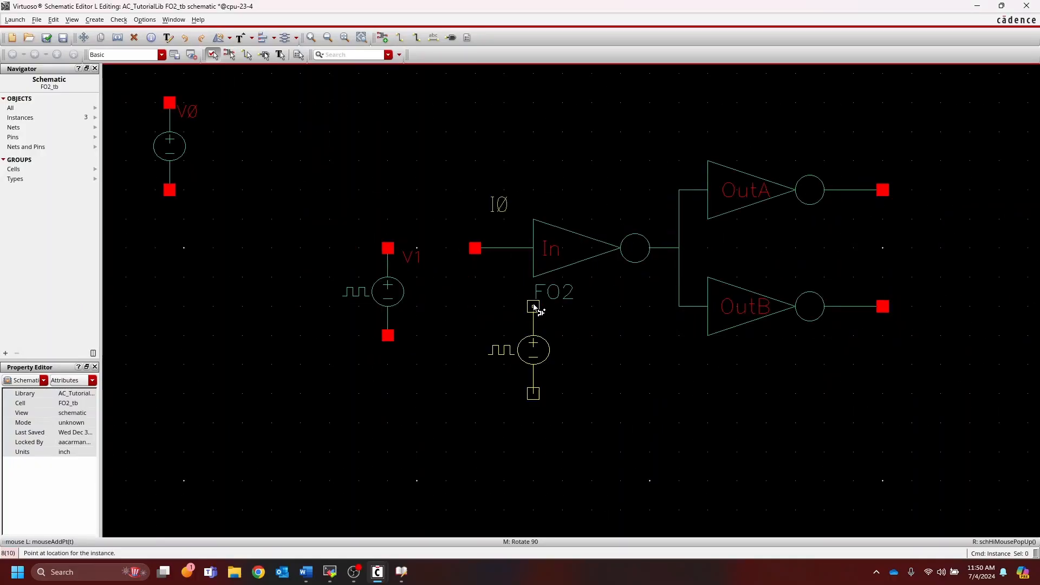
key("i")
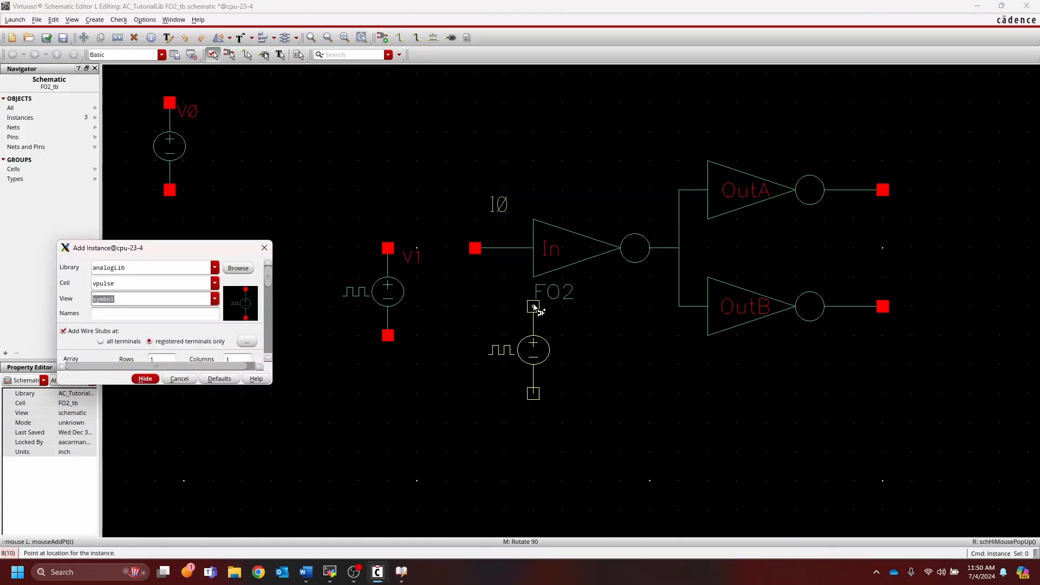
key("shift+Tab")
type("cap")
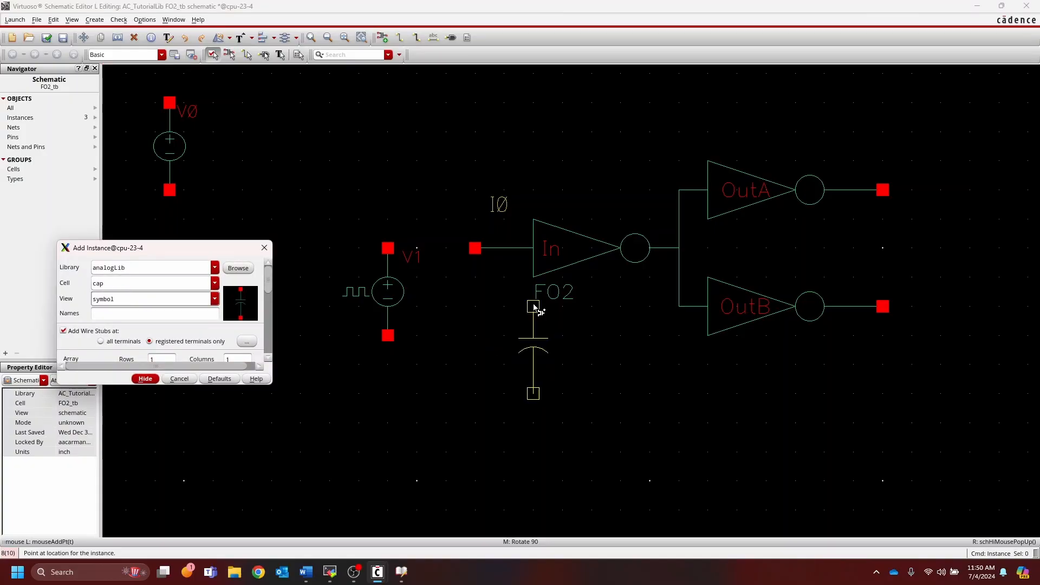
key("Tab")
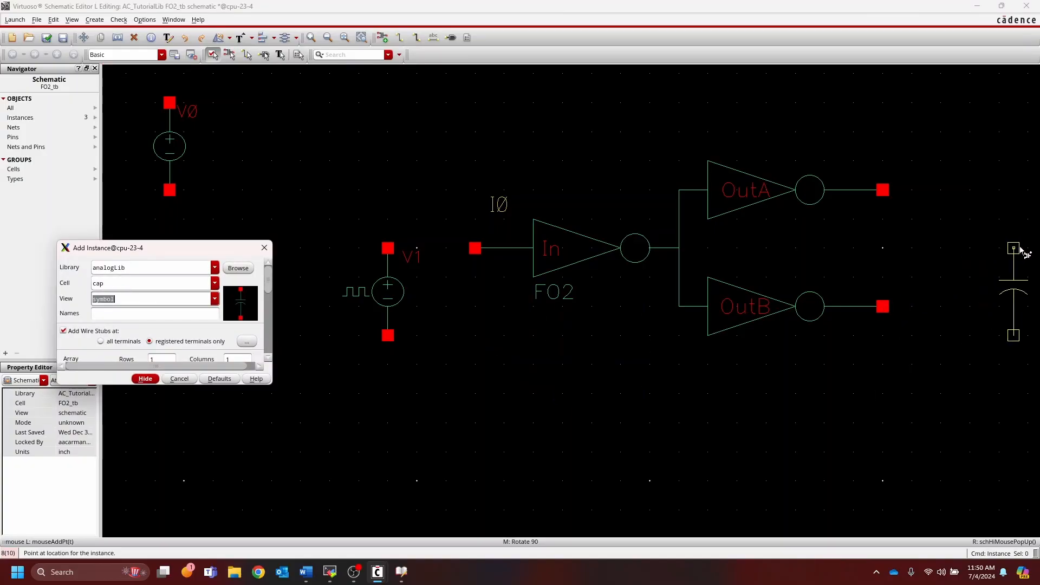
left_click(1028, 249)
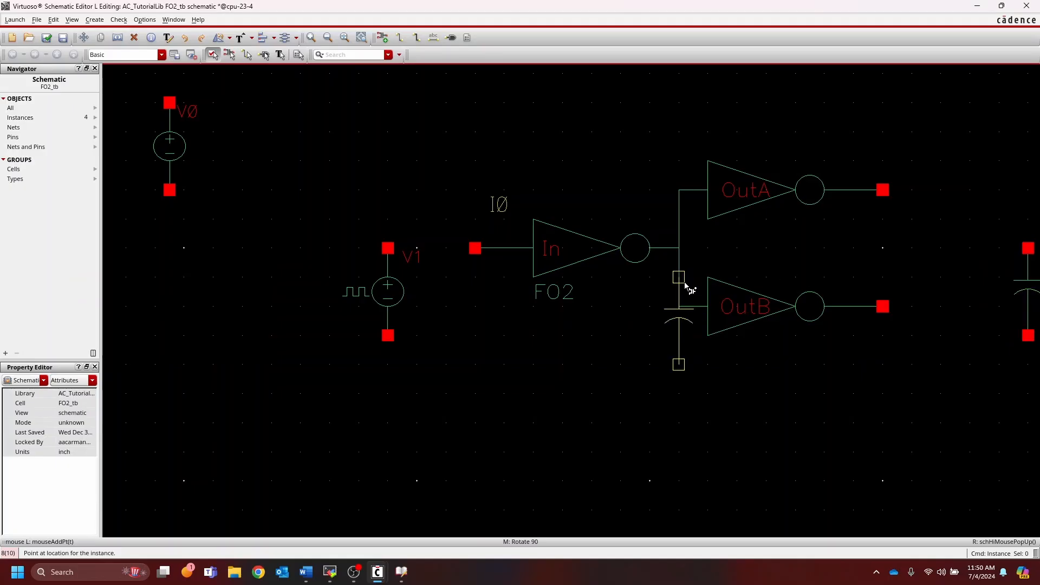
scroll(687, 283, "up", 1)
scroll(656, 286, "down", 1)
scroll(653, 288, "down", 4)
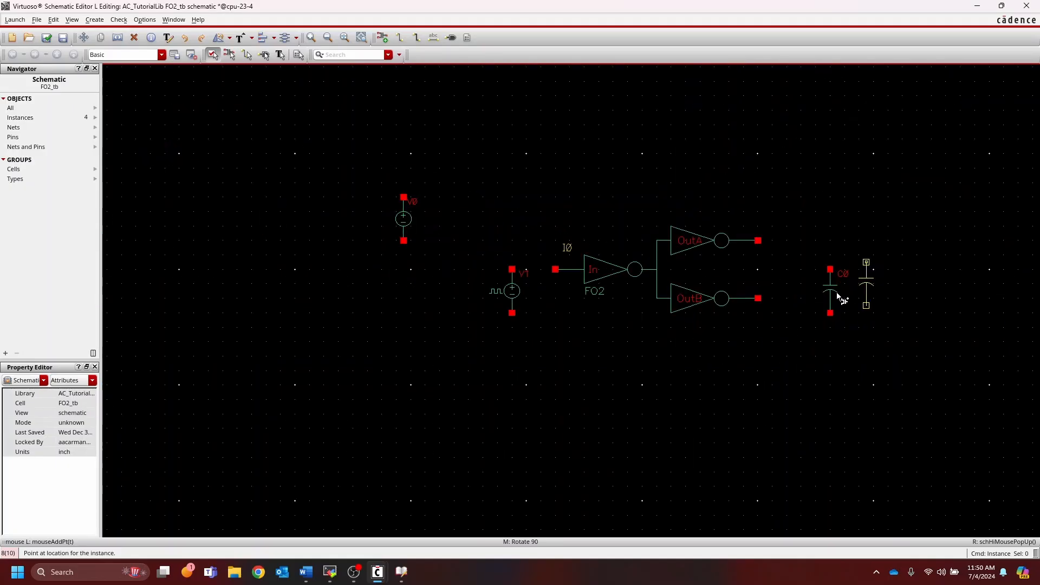
scroll(837, 291, "up", 3)
scroll(818, 332, "down", 3)
scroll(802, 331, "up", 3)
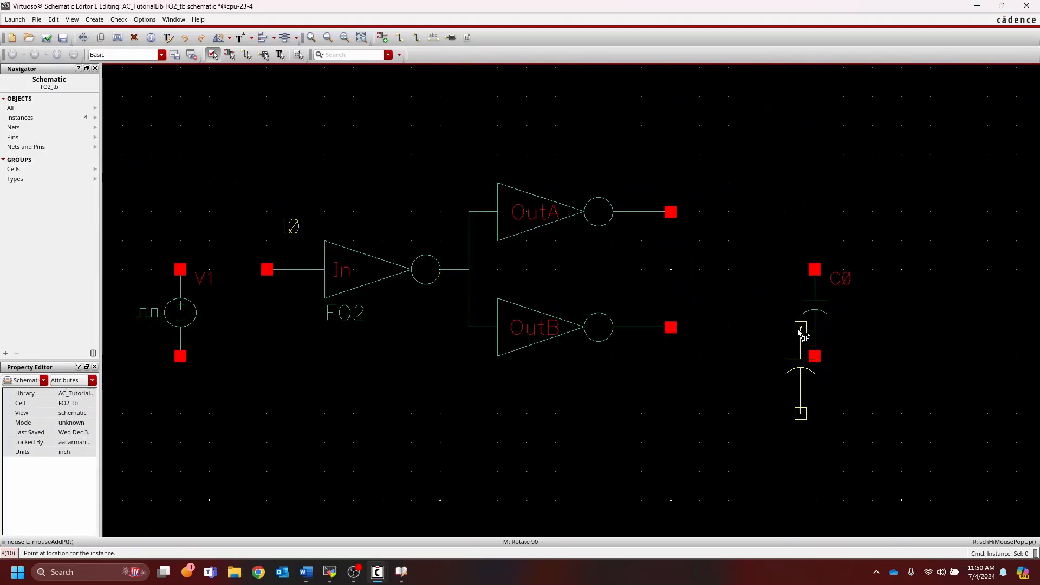
scroll(759, 331, "down", 3)
scroll(718, 330, "up", 3)
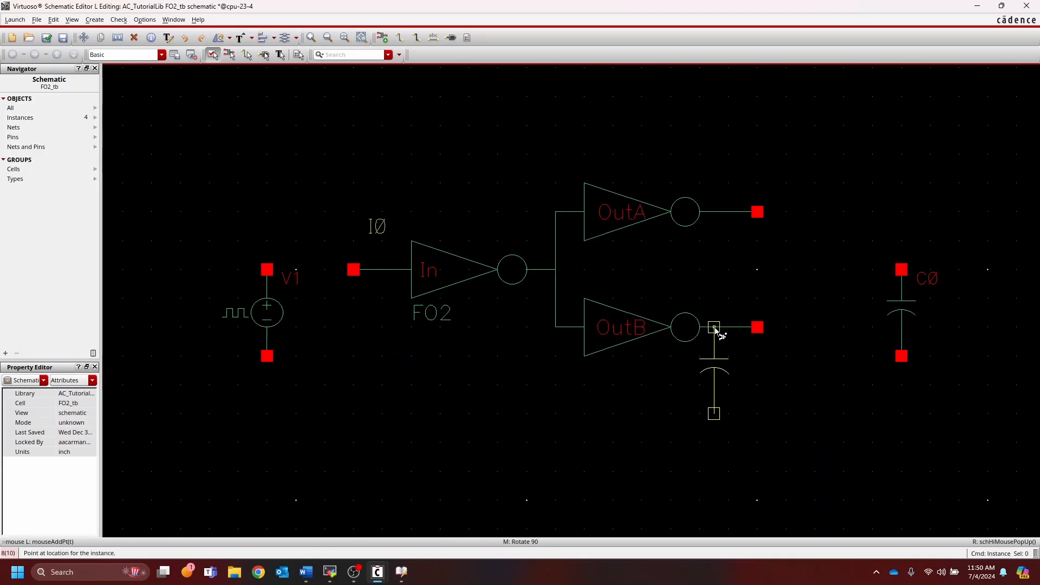
key("Escape")
Step: Place analogLib gnd symbols on the lower terminals of the capacitor, the vpulse source and the vdc source
scroll(834, 318, "down", 3)
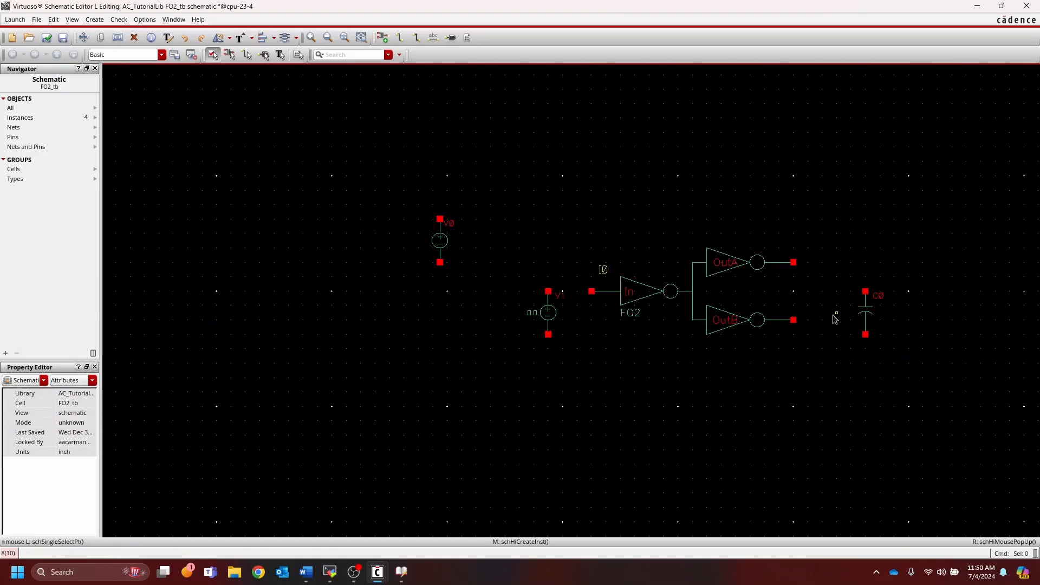
key("i")
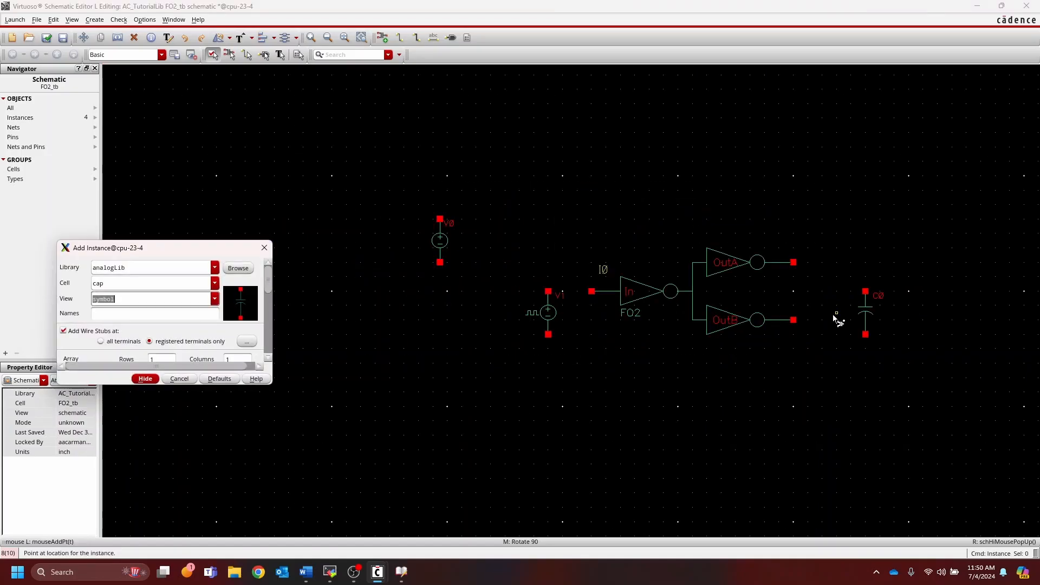
key("shift+Tab")
type("gnd")
key("Tab")
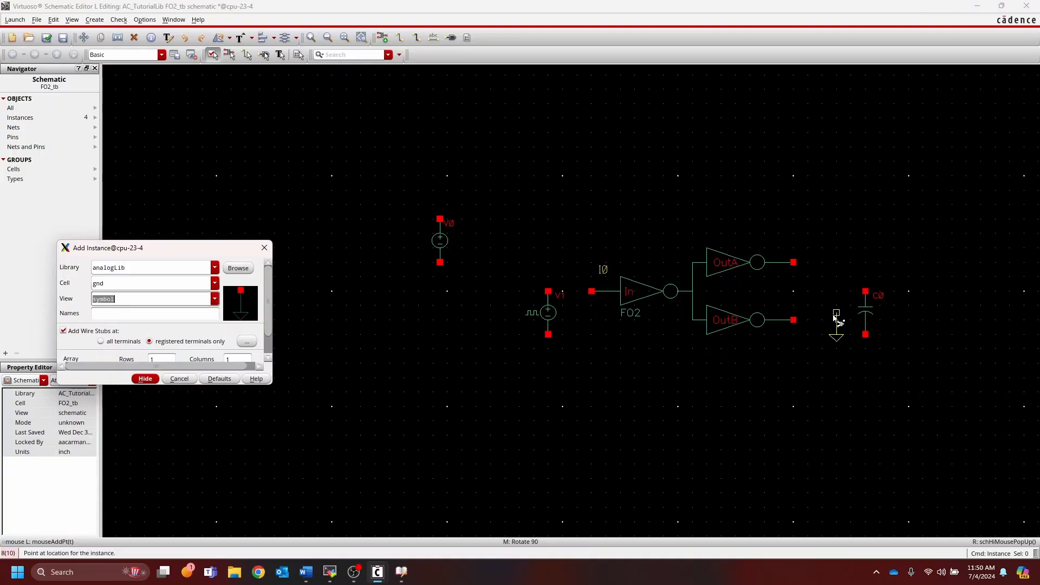
left_click(864, 336)
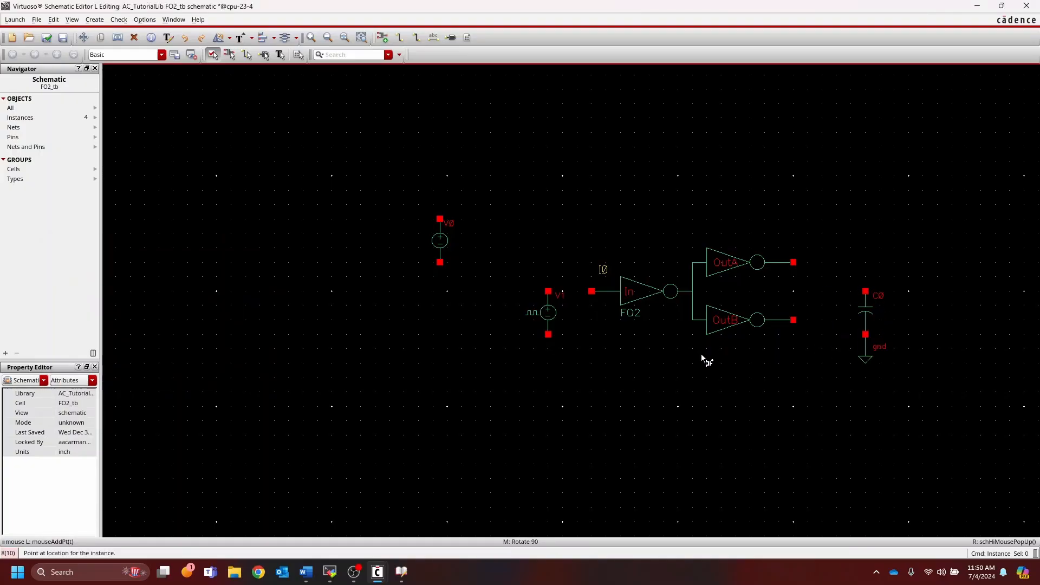
left_click(549, 336)
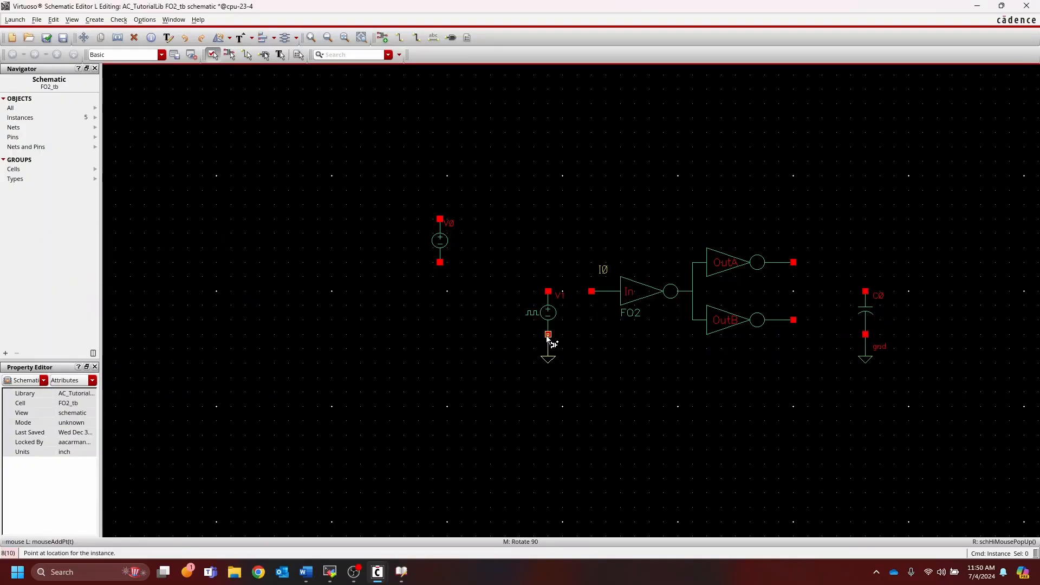
left_click(440, 263)
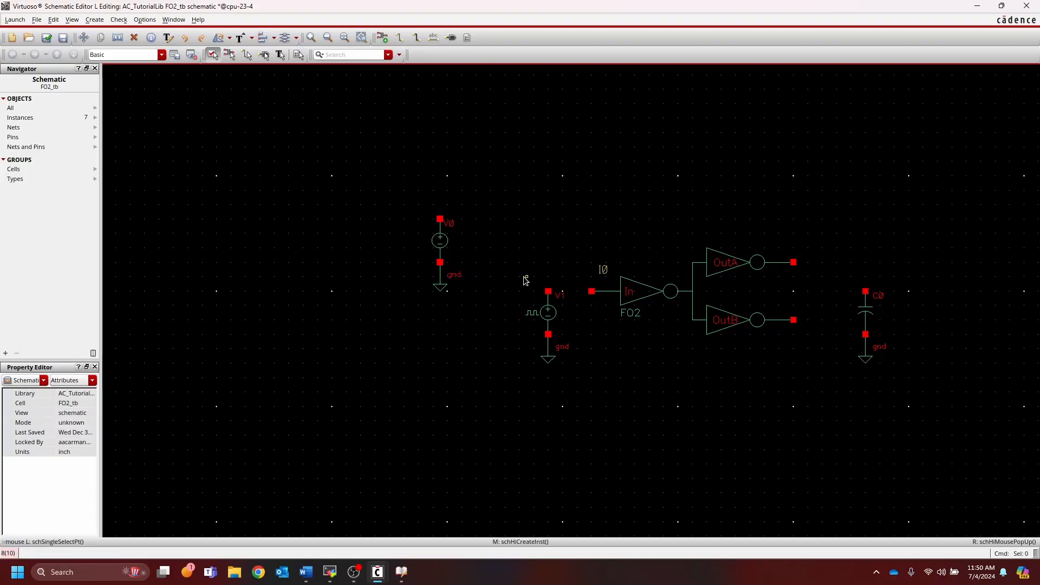
Step: Place an analogLib vdd symbol on the positive terminal of the vdc source
key("F3")
type("v")
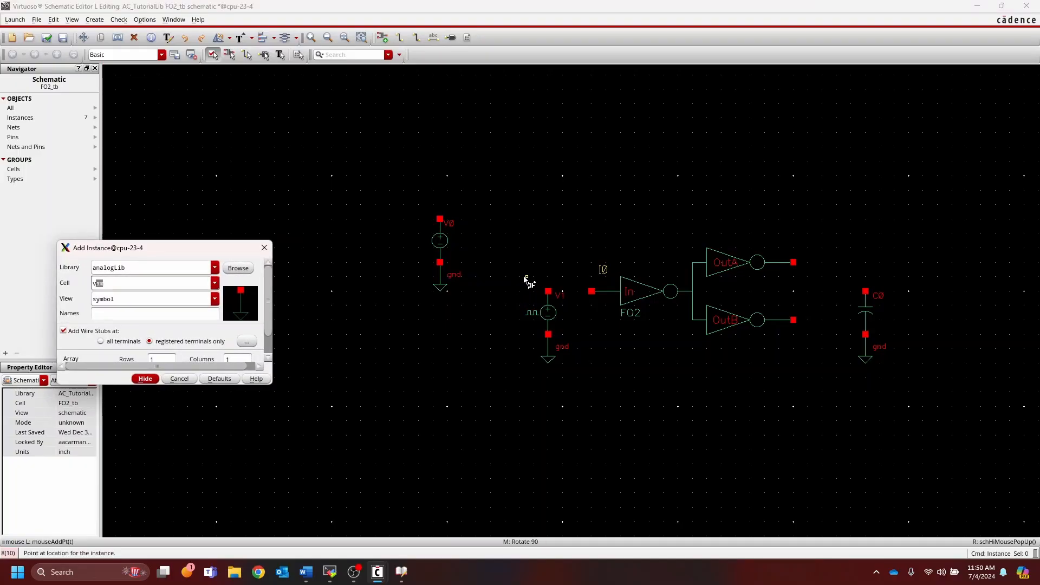
type("dd")
key("Tab")
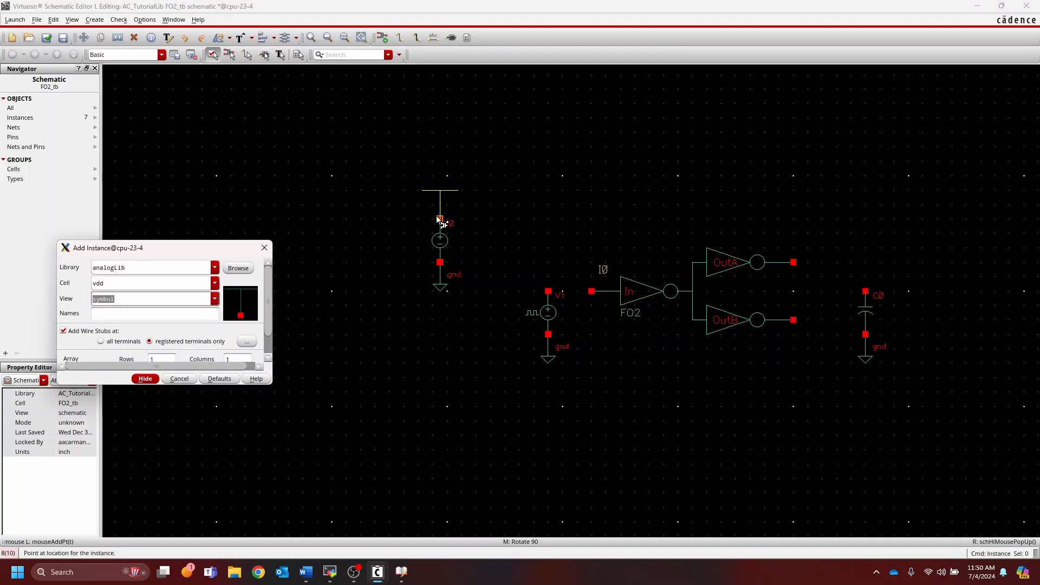
left_click(440, 219)
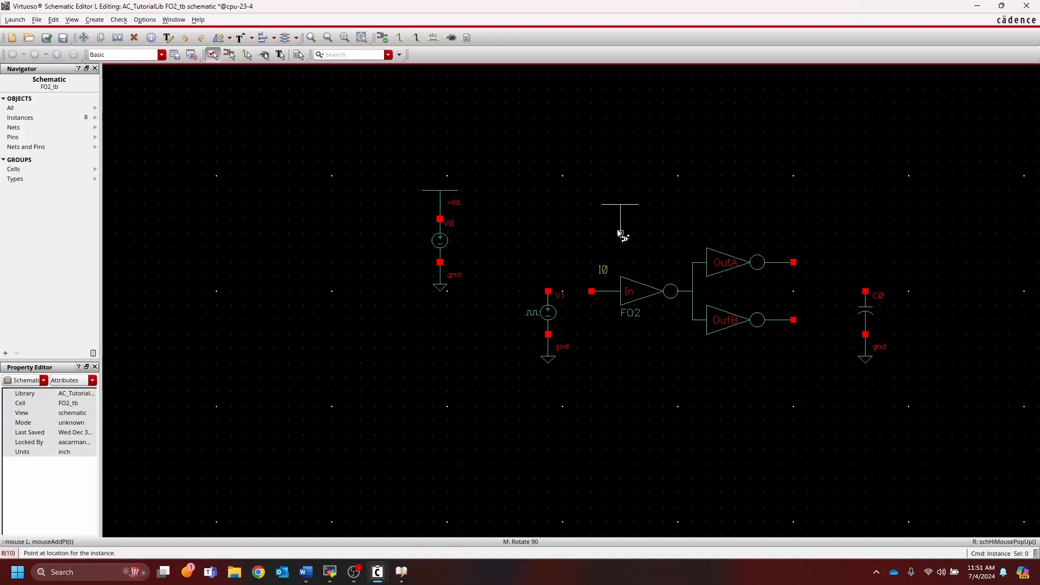
Step: Wire the positive terminal of the vpulse source to the In pin of the FO2 instance
key("w")
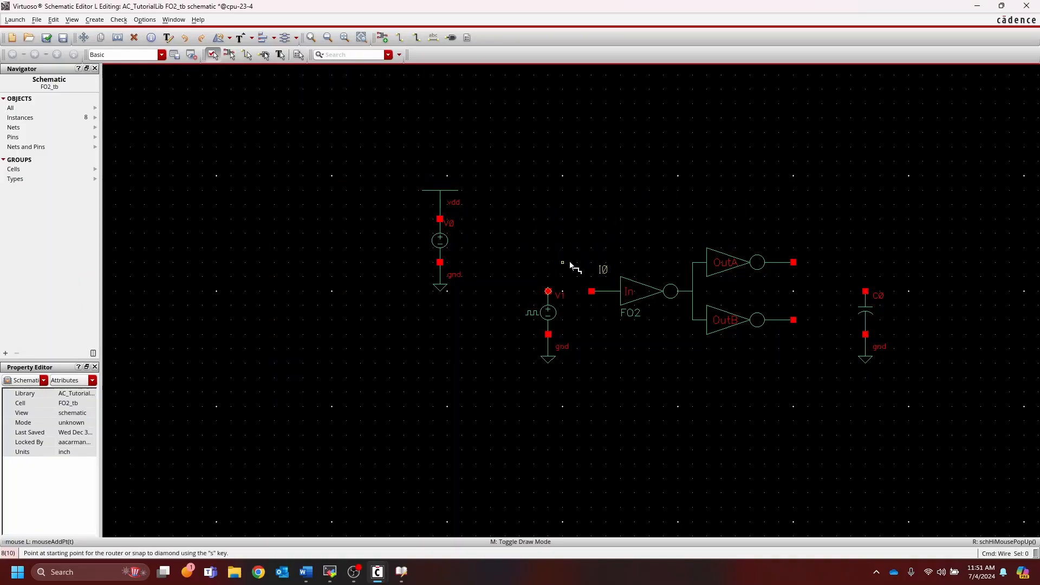
left_click(548, 292)
left_click(592, 291)
Step: Wire the OutA and OutB pins together and connect them to the upper terminal of the capacitor
left_click(794, 263)
left_click(794, 319)
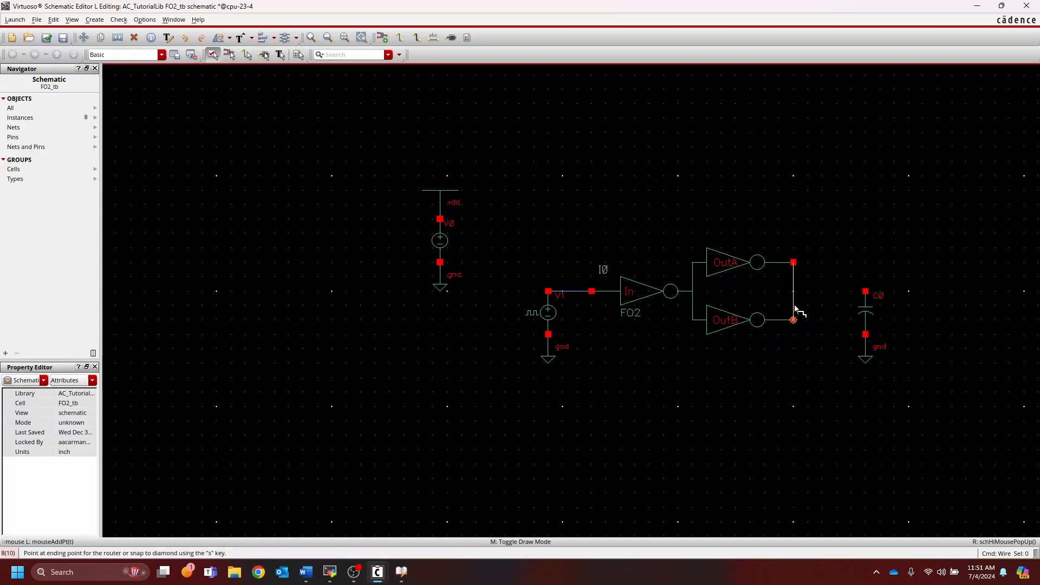
left_click(865, 292)
left_click(794, 266)
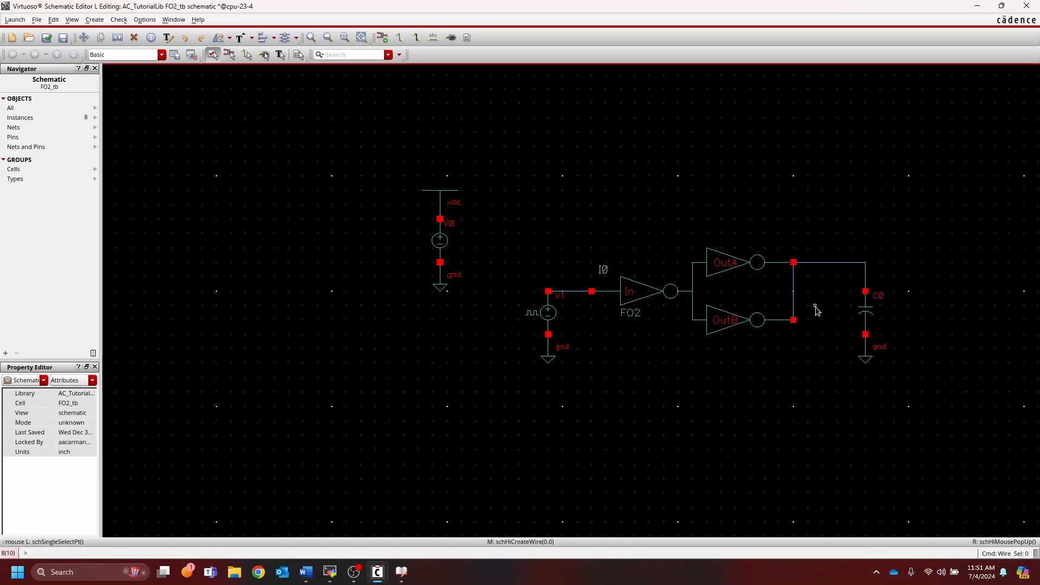
key("Escape")
key("Escape")
Step: Set the capacitance of the output capacitor to 20f
left_click(865, 311)
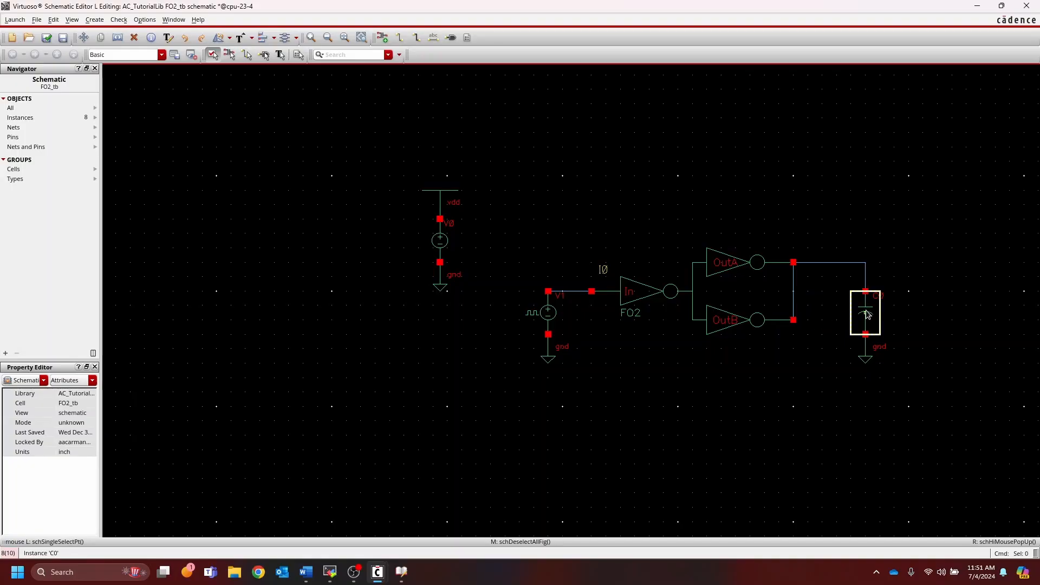
left_click(66, 404)
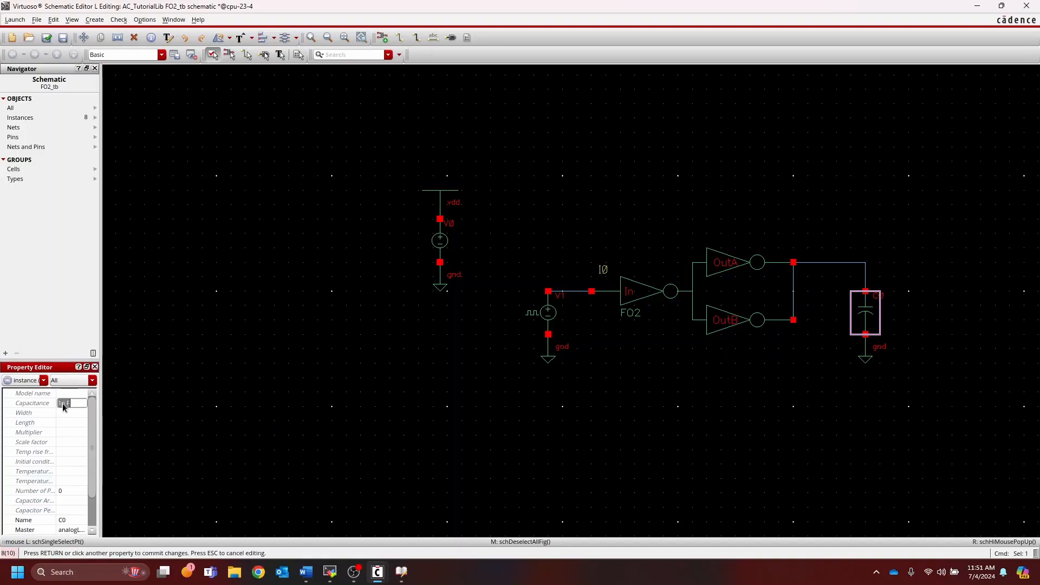
type("20f")
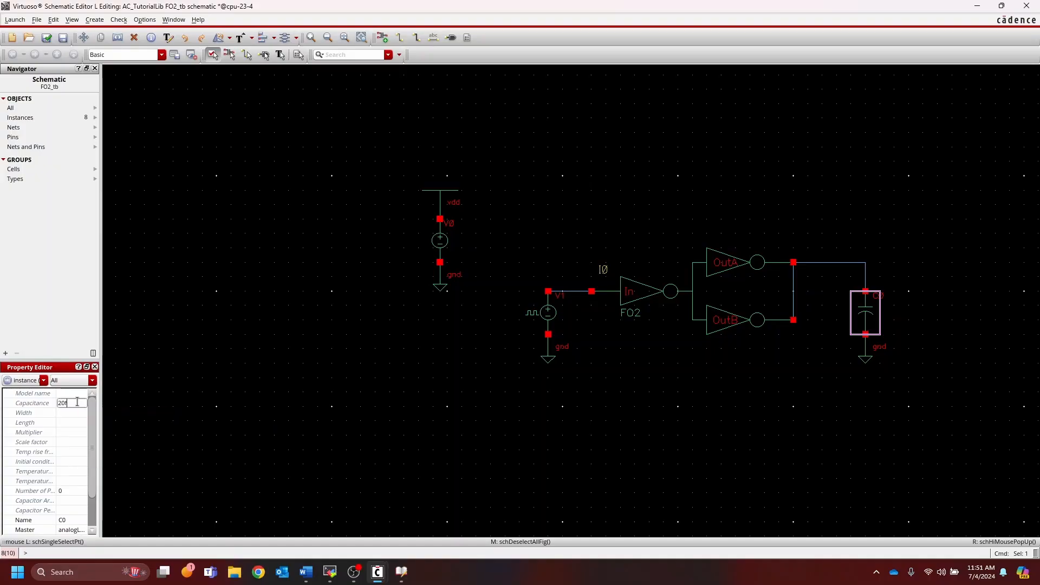
key("Return")
Step: Set the capacitance of the output capacitor to the variable Cout and deselect it
left_click(63, 404)
type("Cout")
key("Return")
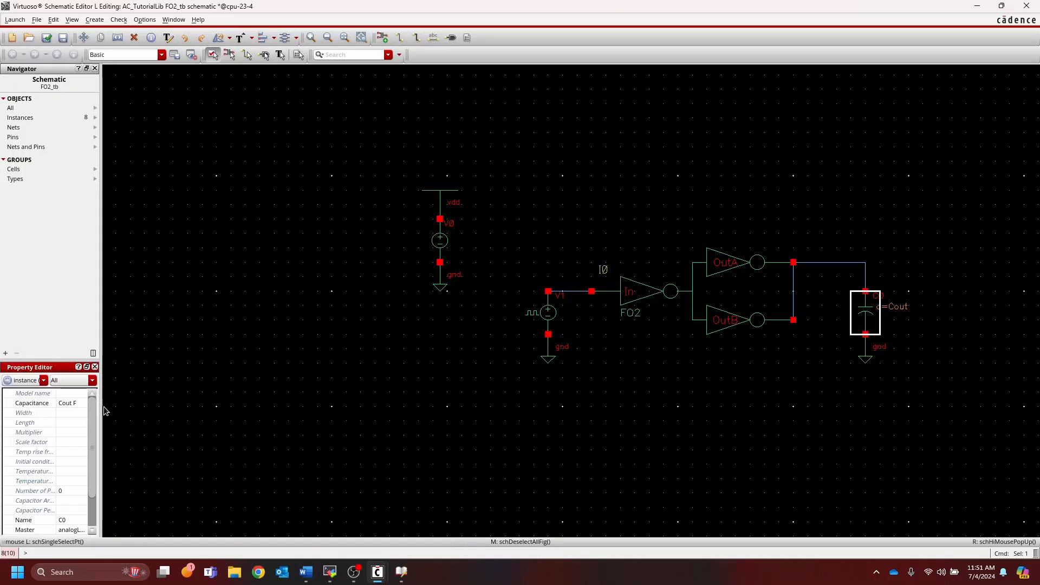
left_click(698, 373)
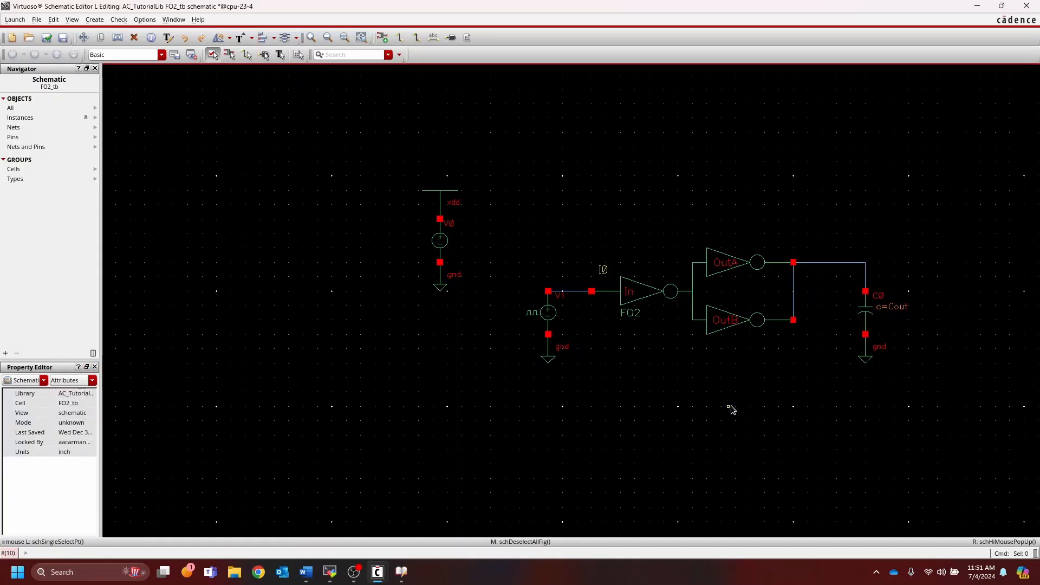
Step: In the vpulse source's object properties, set the DC voltage to 0 and Voltage 2 to vdd
left_click(552, 317)
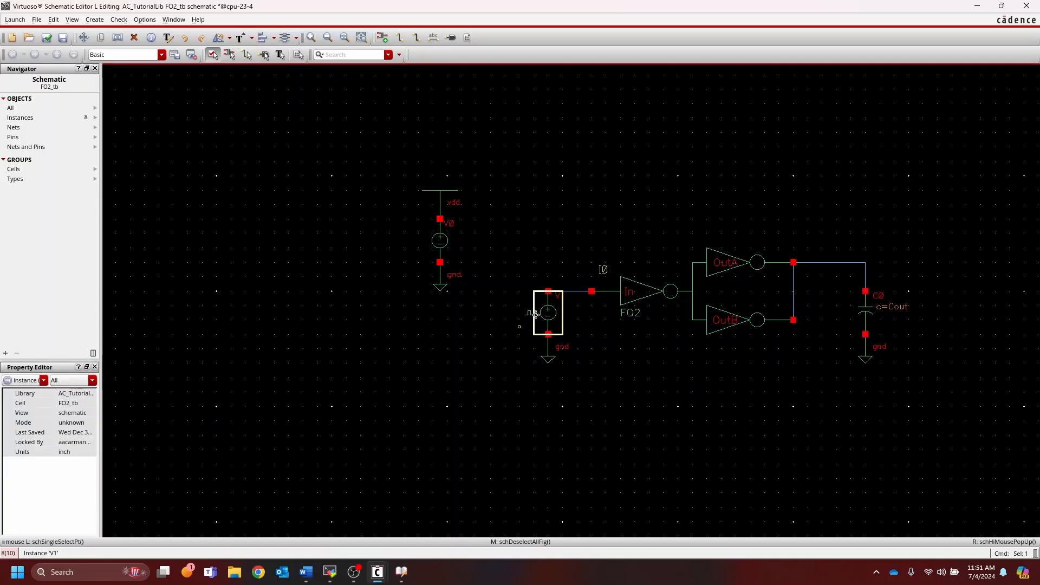
key("q")
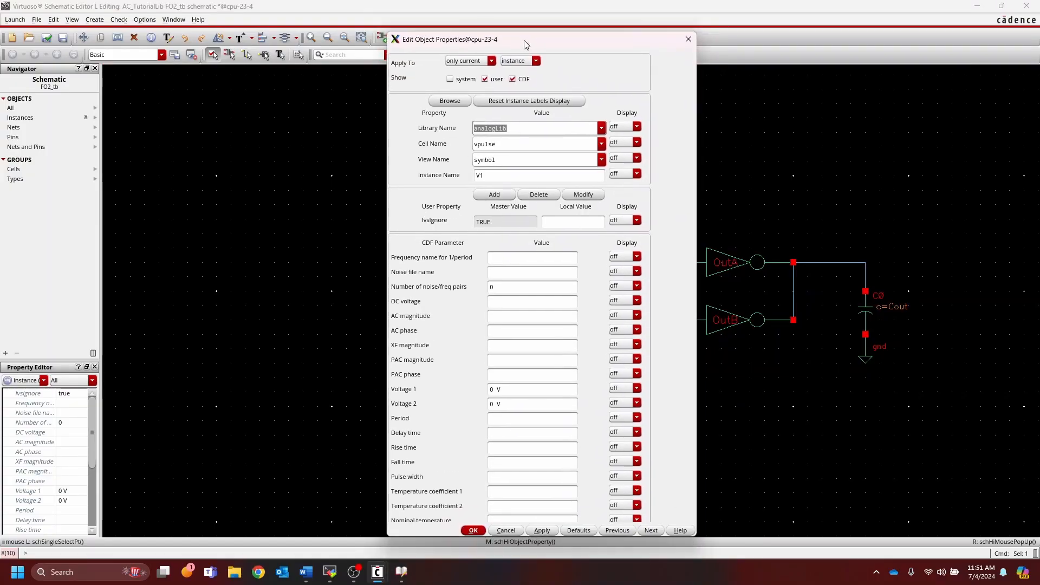
left_click(512, 304)
type("0")
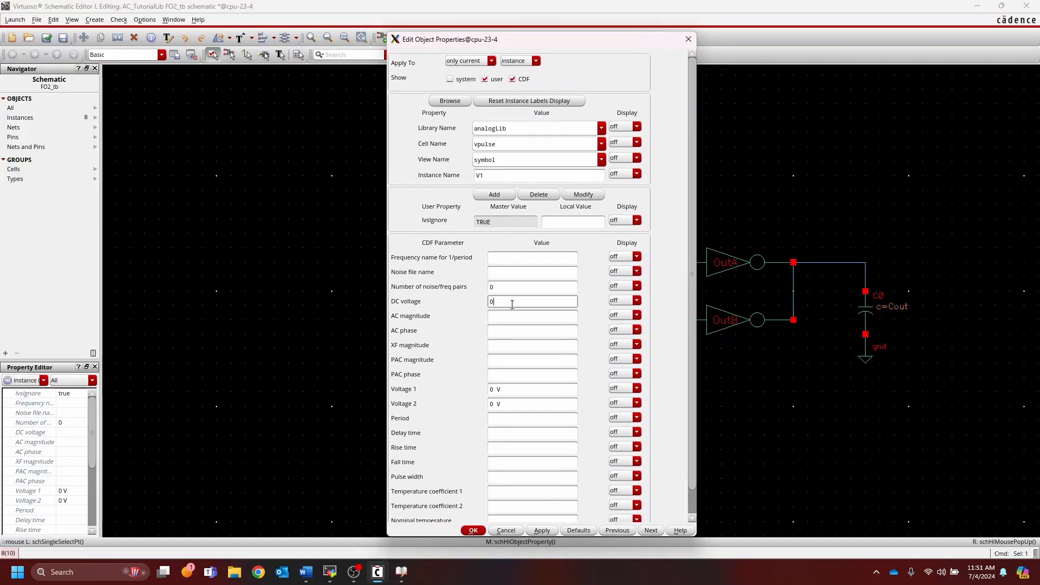
key("Tab")
key("Tab")
left_click(491, 404)
type("vdd")
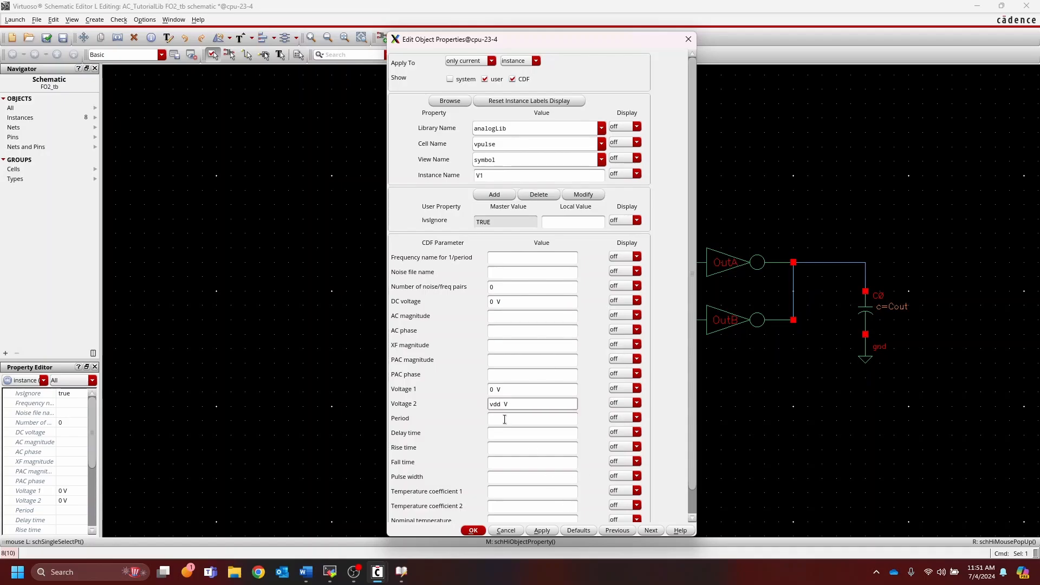
Step: Set the vpulse source's period to T and its delay time to Td
left_click(506, 420)
type("T")
left_click(500, 433)
type("T/2")
key("BackSpace")
key("BackSpace")
type("d")
key("Tab")
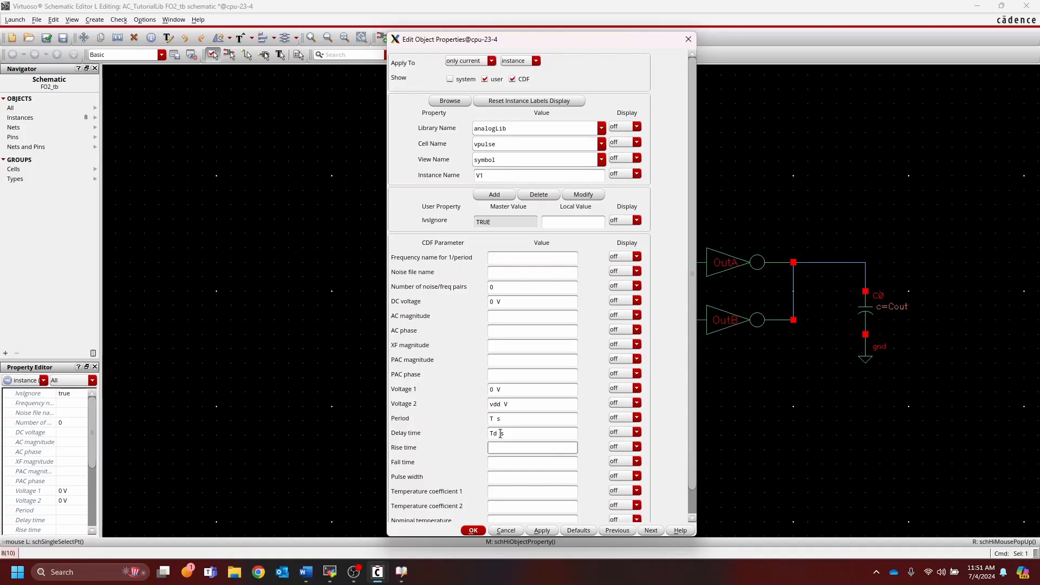
Step: Set the vpulse source's rise time and fall time to Tr and its pulse width to T/2, and accept the properties
key("Tab")
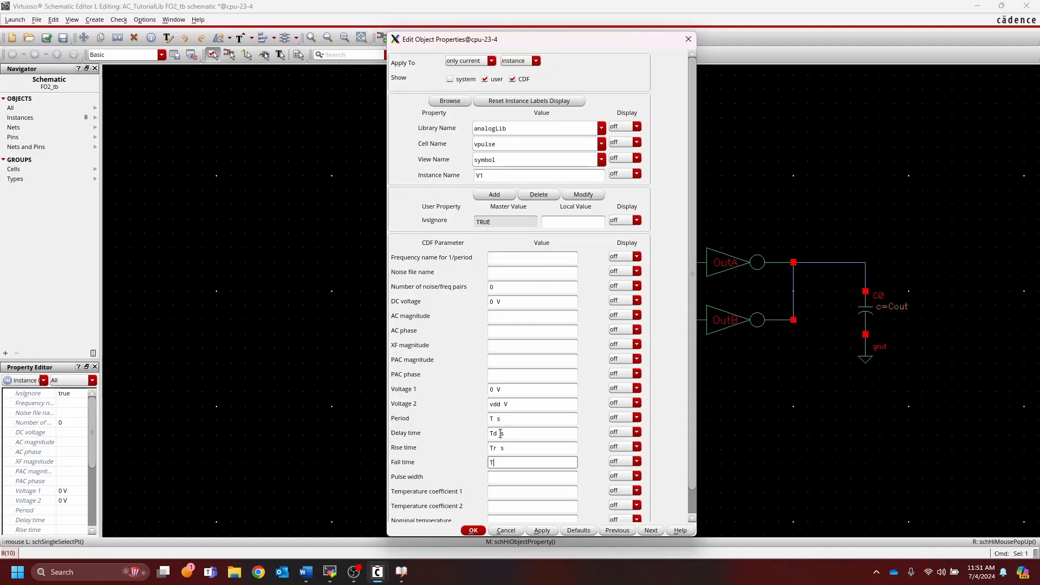
key("Tab")
type("T")
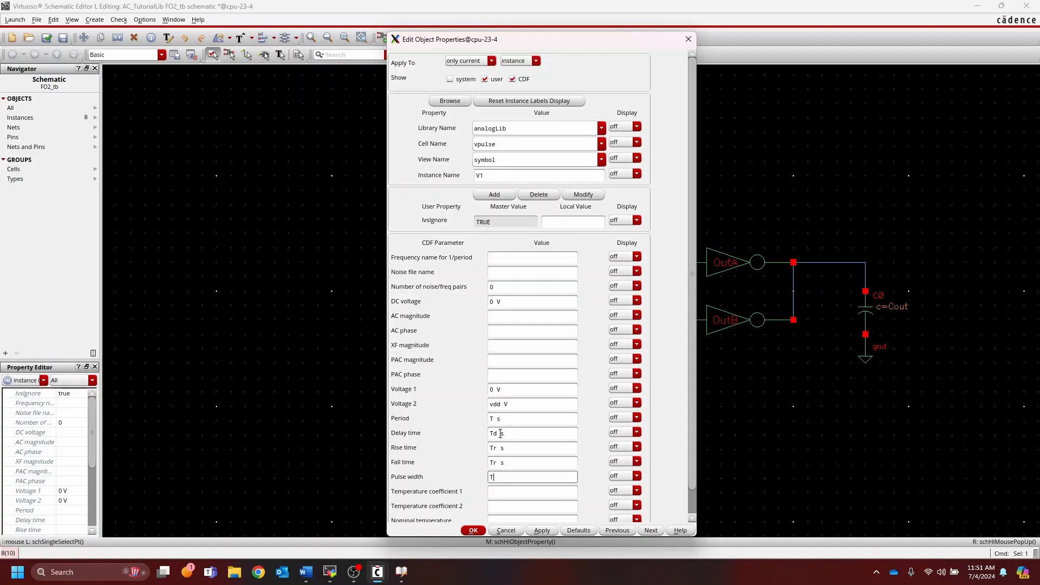
type("/2")
key("Tab")
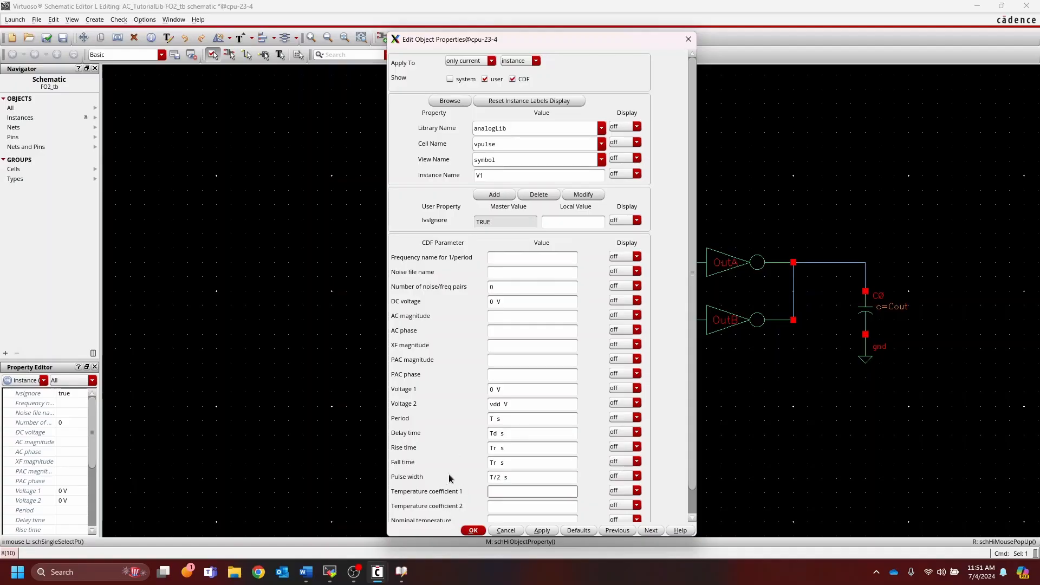
scroll(448, 473, "down", 1)
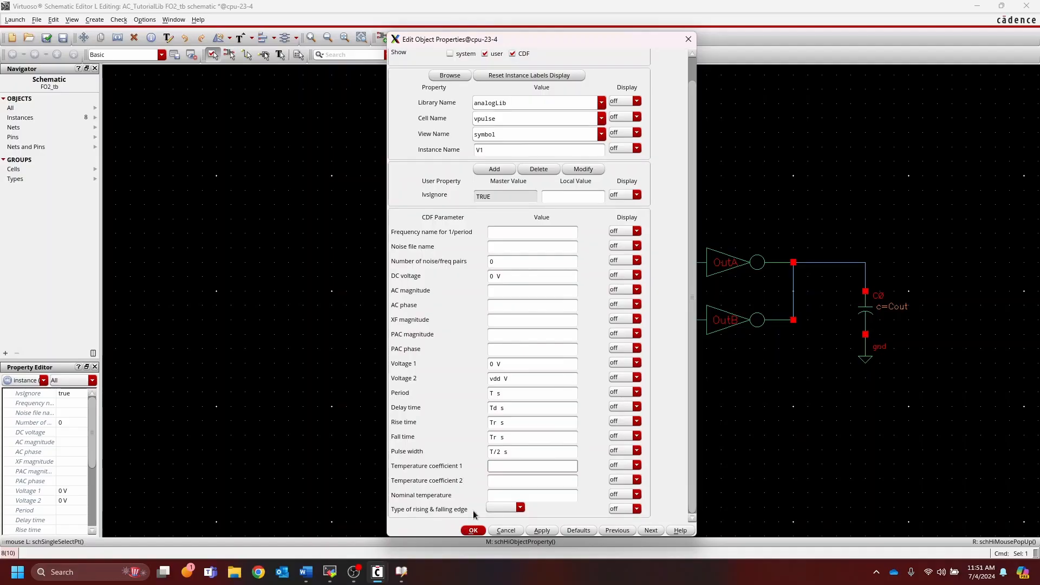
left_click(502, 507)
left_click(472, 531)
left_click(460, 346)
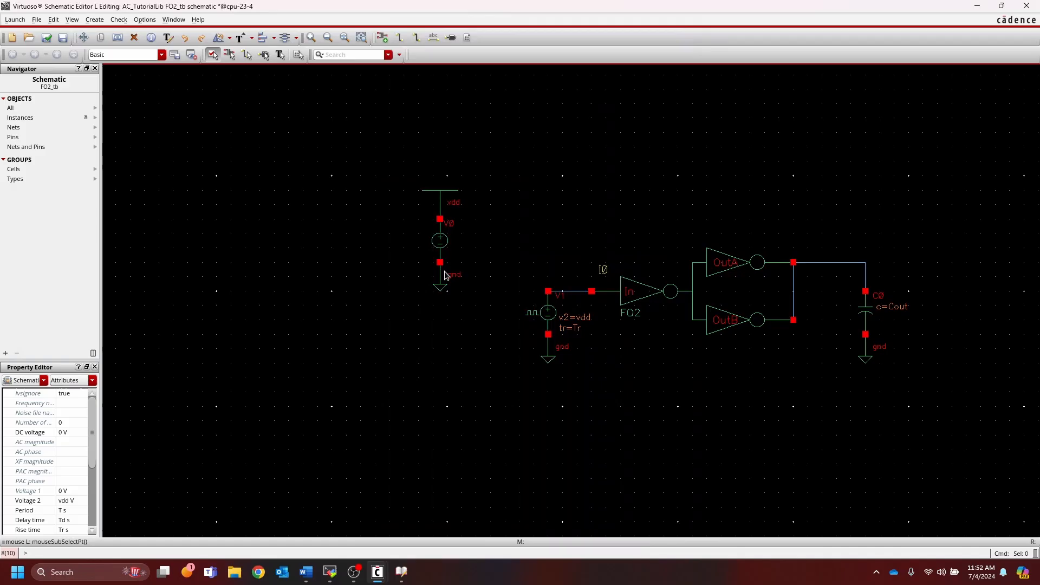
Step: Set the DC voltage of the supply source V0 to the variable vdd and deselect it
left_click(439, 243)
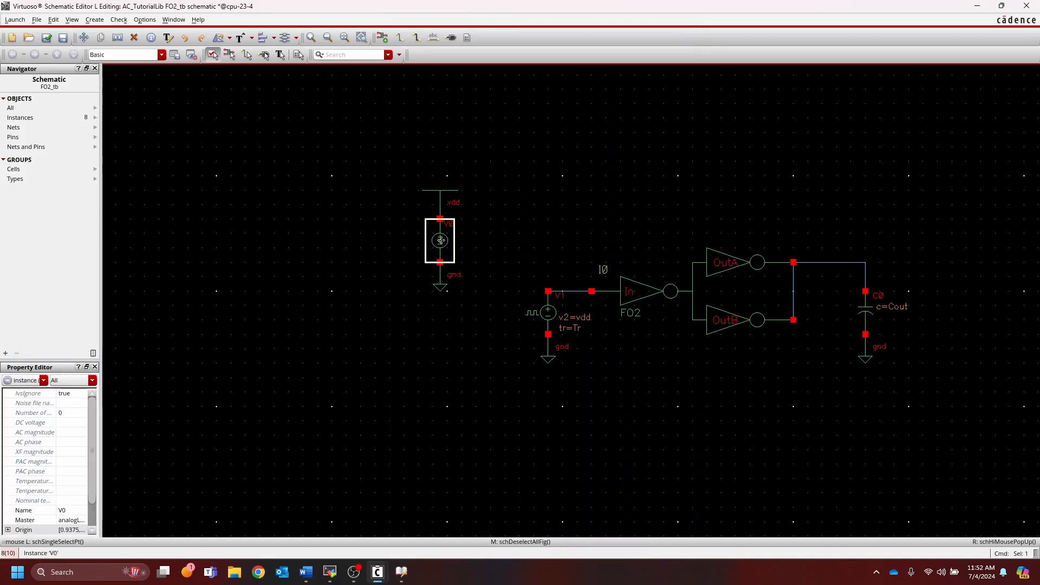
left_click(70, 422)
type("v")
key("Return")
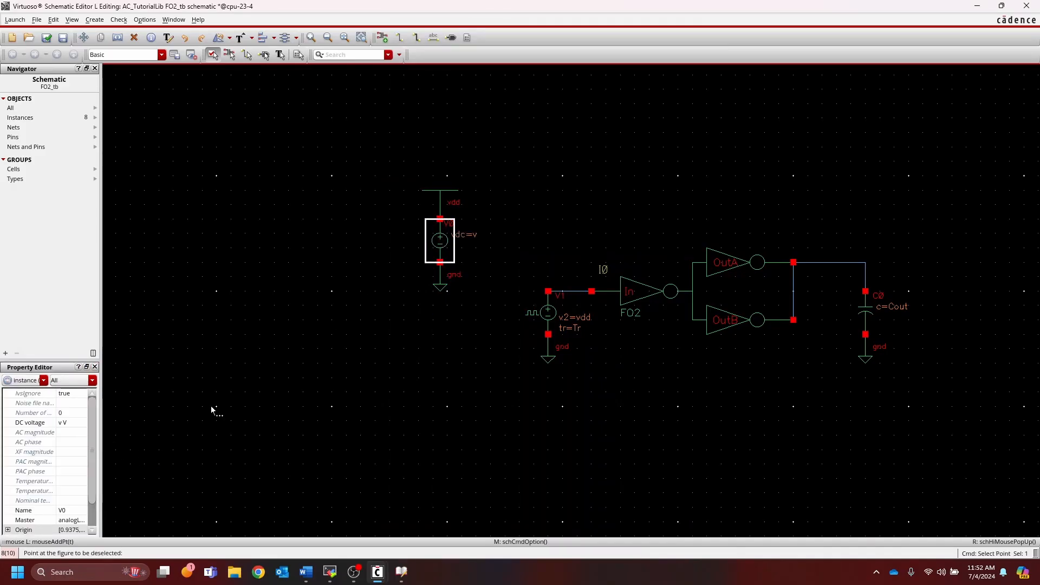
left_click(67, 423)
type("vdd")
key("Return")
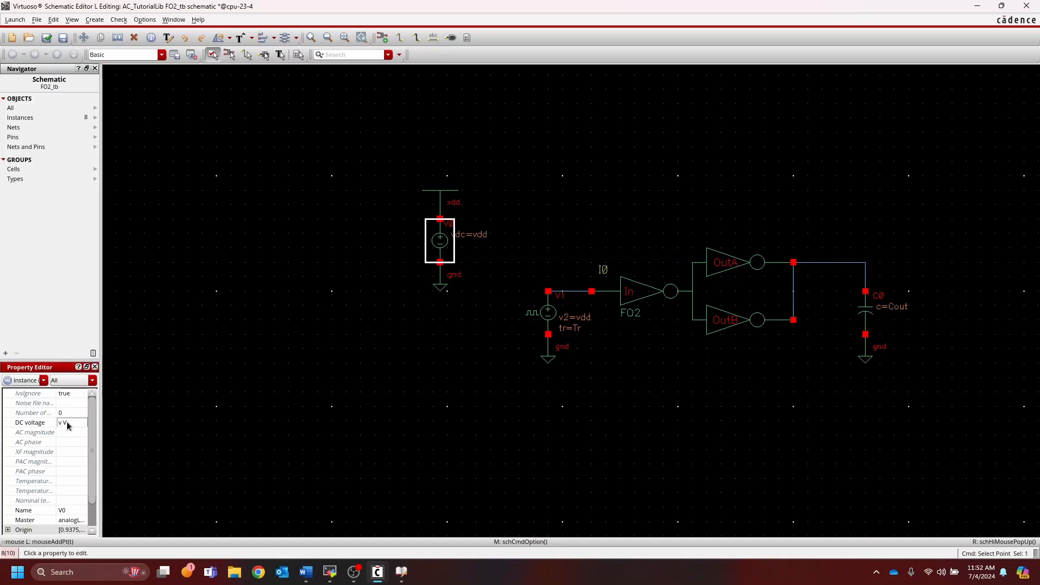
key("ctrl+d")
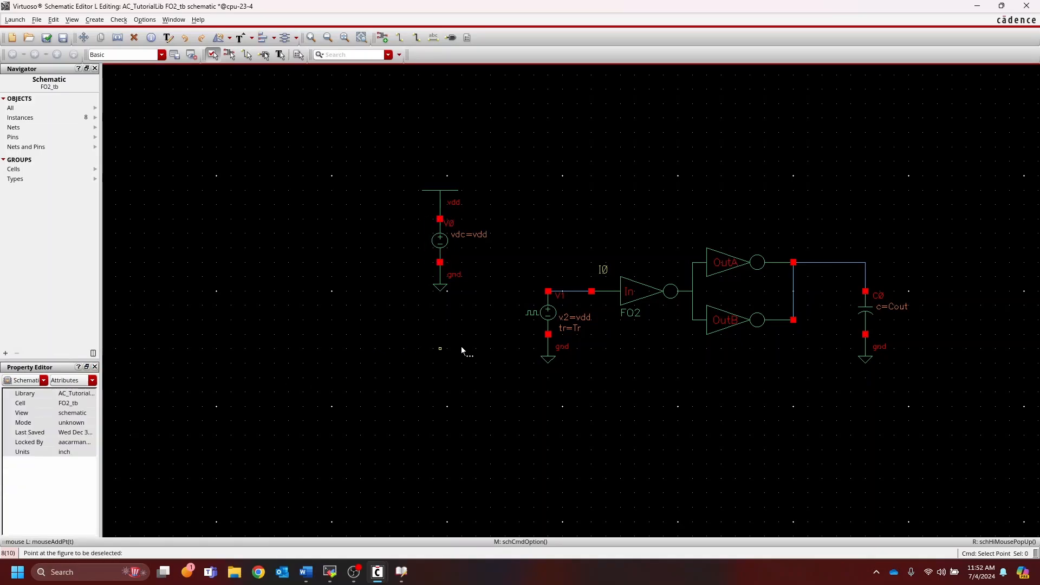
scroll(477, 369, "up", 1)
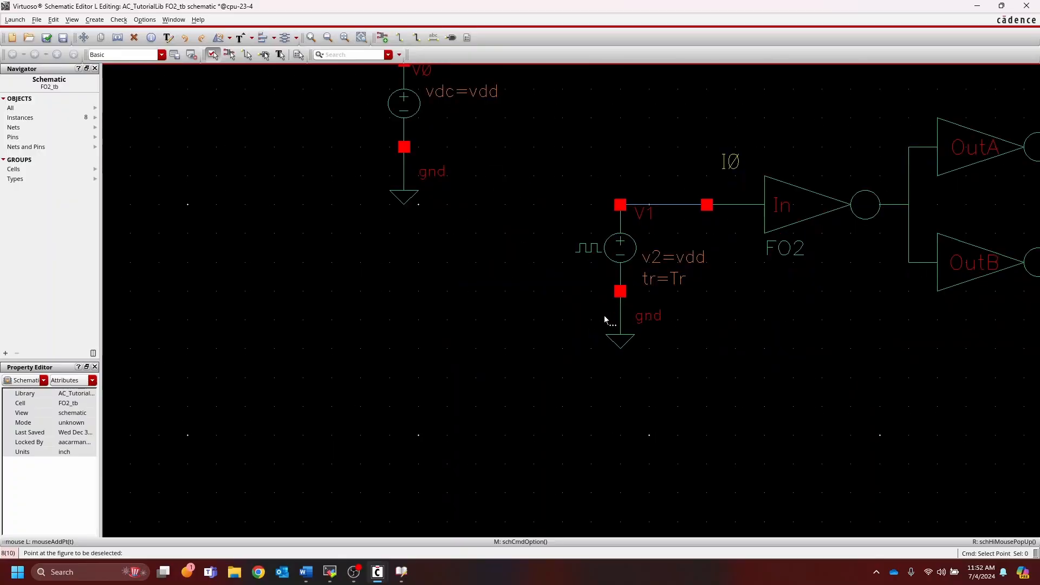
key("f")
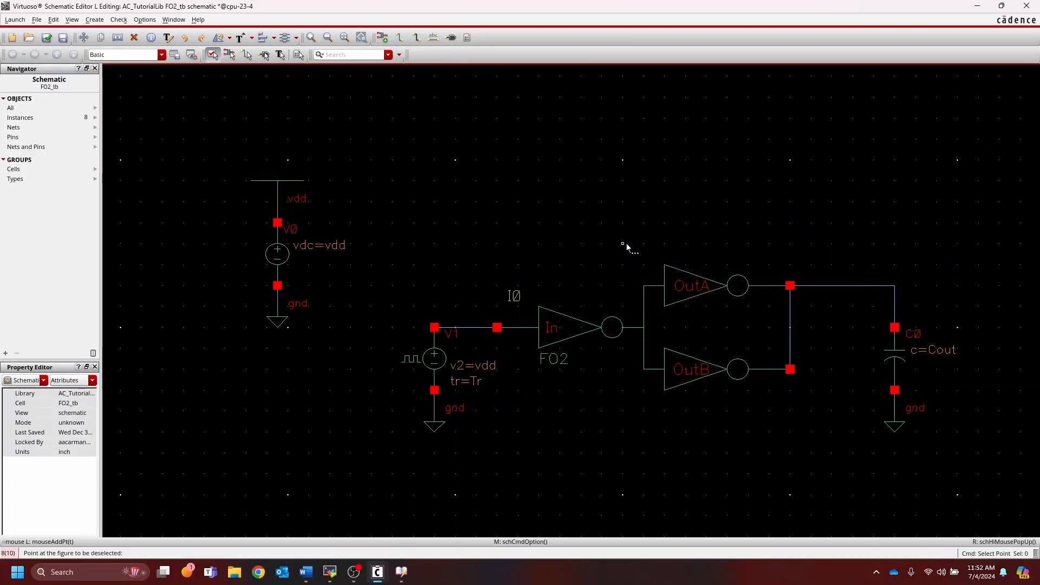
key("Escape")
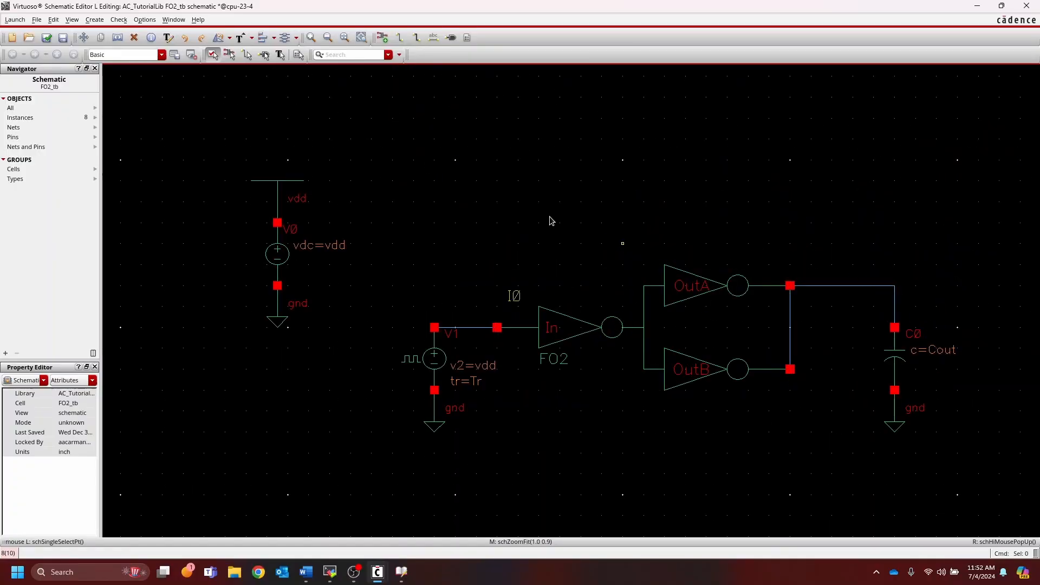
Step: Launch ADE L for the testbench and choose the section of the gpdk045.scs model file in the model library setup
left_click(19, 23)
left_click(27, 34)
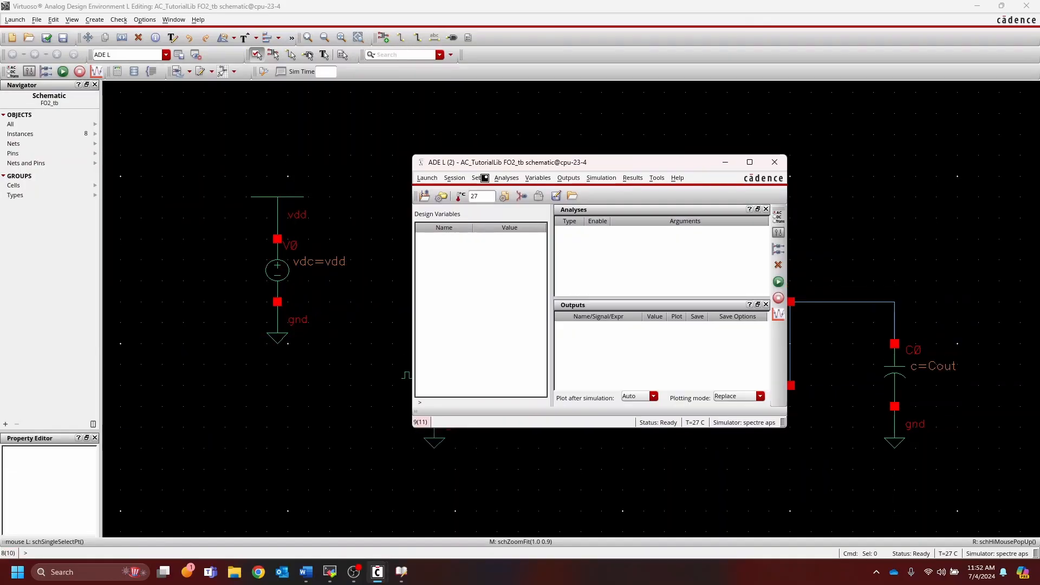
left_click(480, 178)
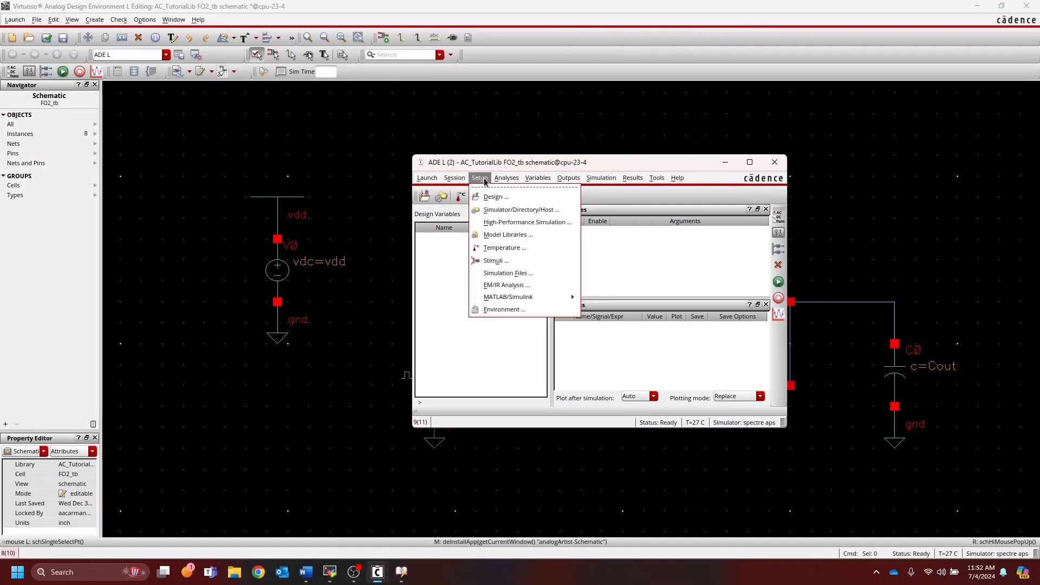
left_click(509, 235)
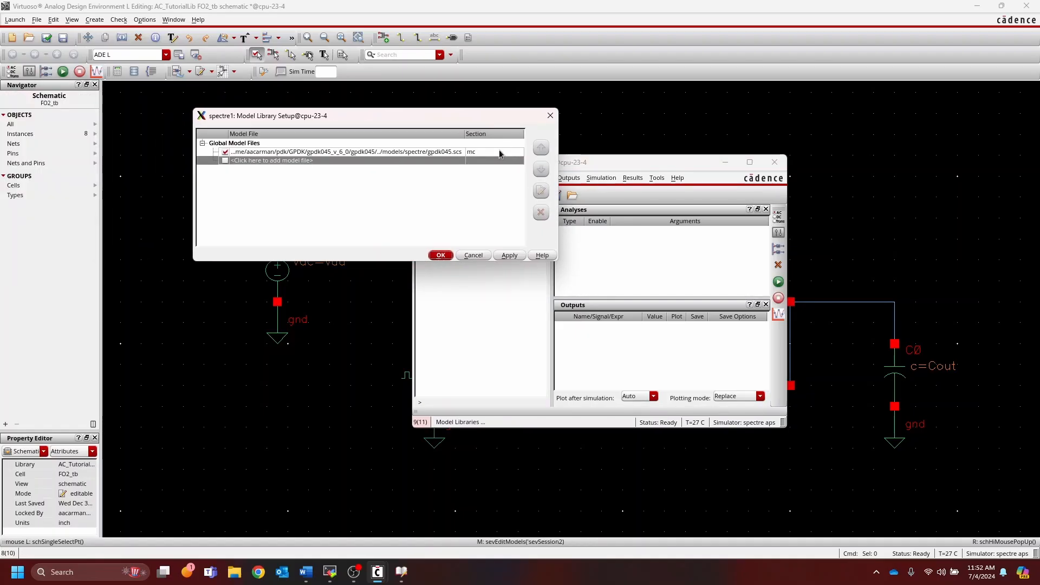
left_click(501, 152)
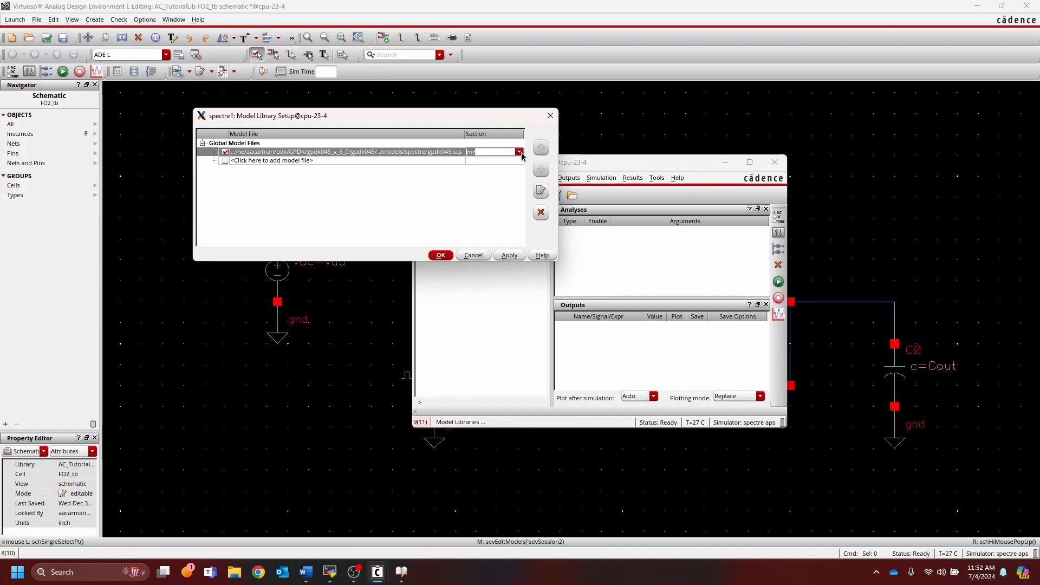
left_click(519, 152)
left_click(513, 161)
left_click(448, 255)
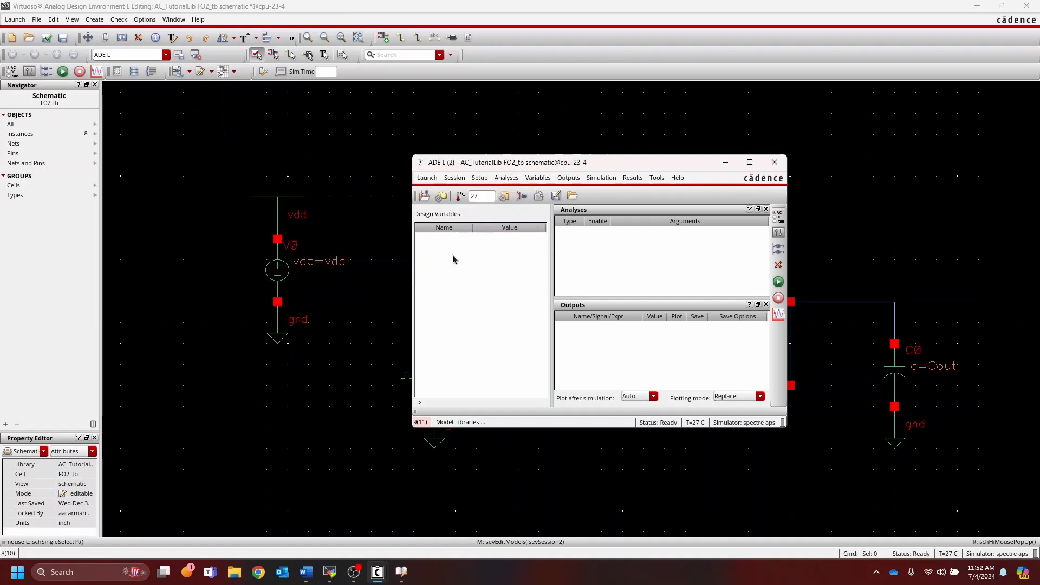
Step: Copy the design variables from the schematic into ADE L and set Cout to 10f and T to 1n
right_click(489, 269)
left_click(516, 278)
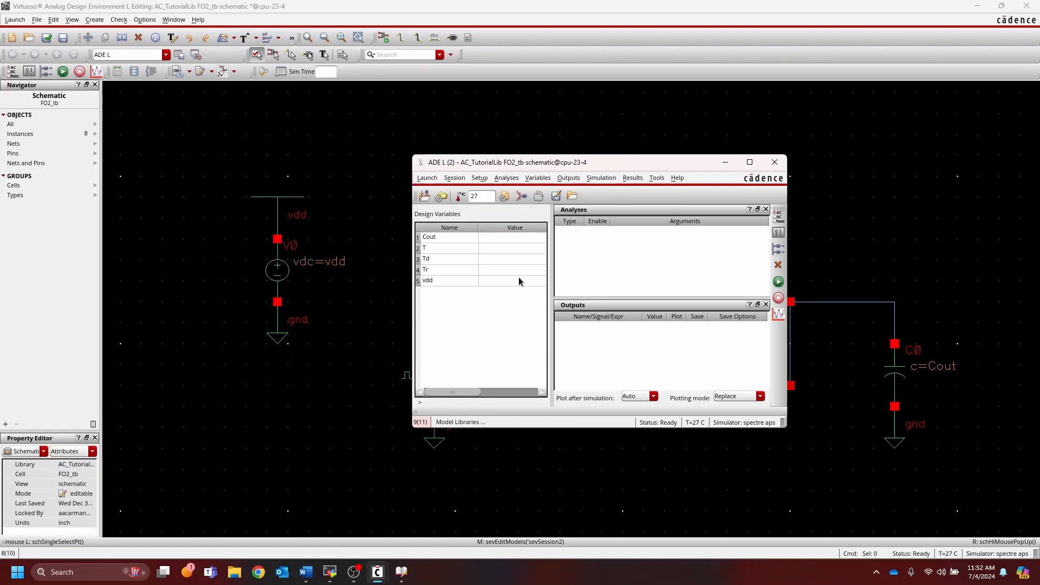
left_click(517, 239)
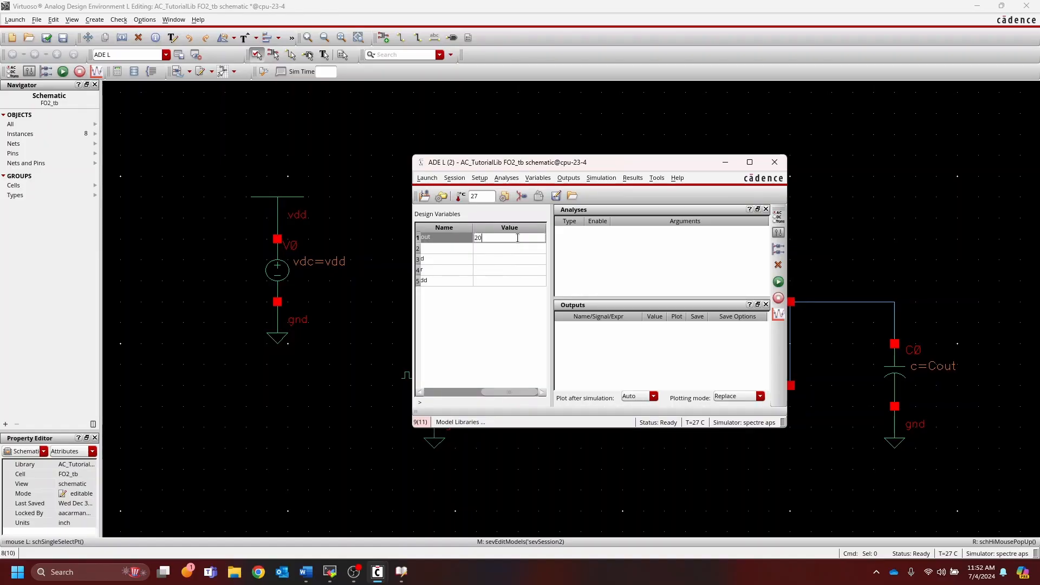
type("10f")
key("Return")
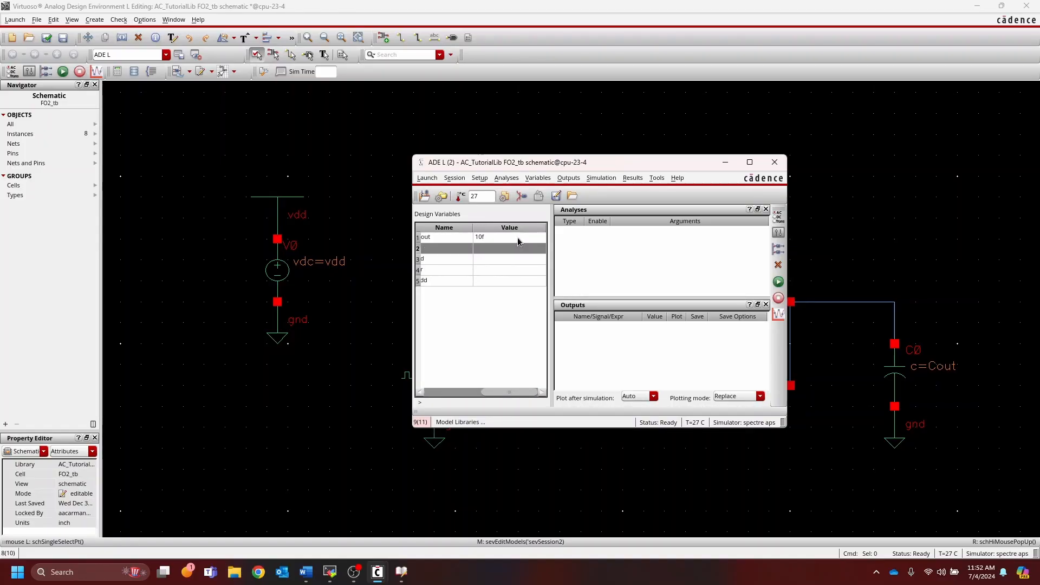
type("1n")
key("Return")
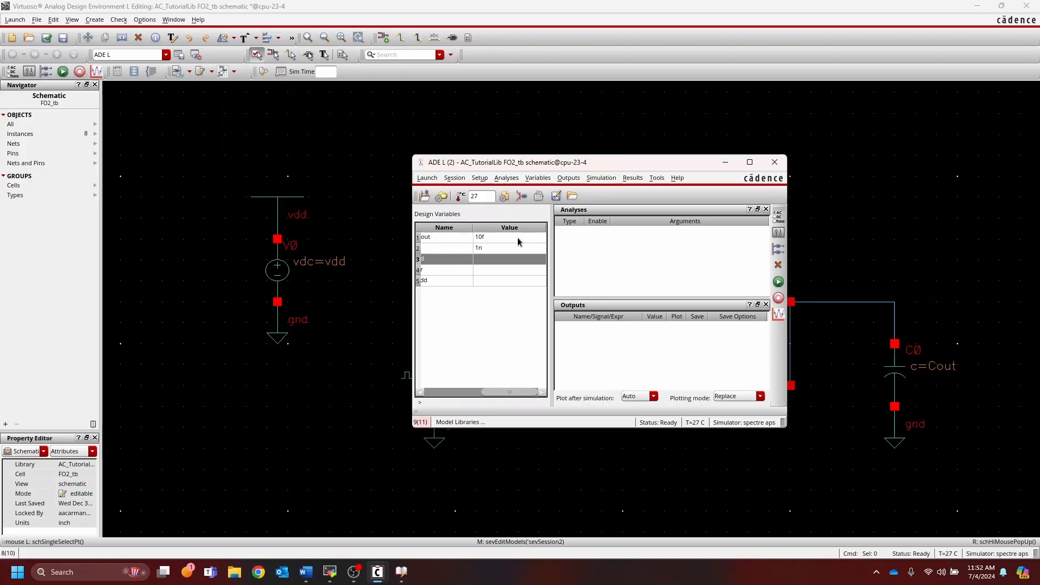
Step: Set the design variables Td to 100p, Tr to 10p and vdd to 1, and widen the ADE L window
type("100")
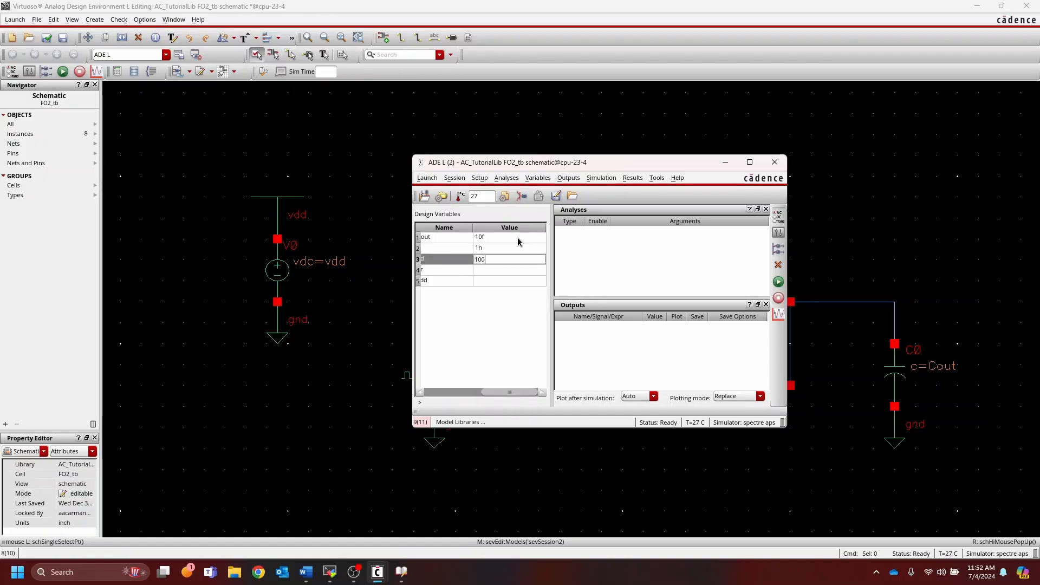
type("p")
key("Return")
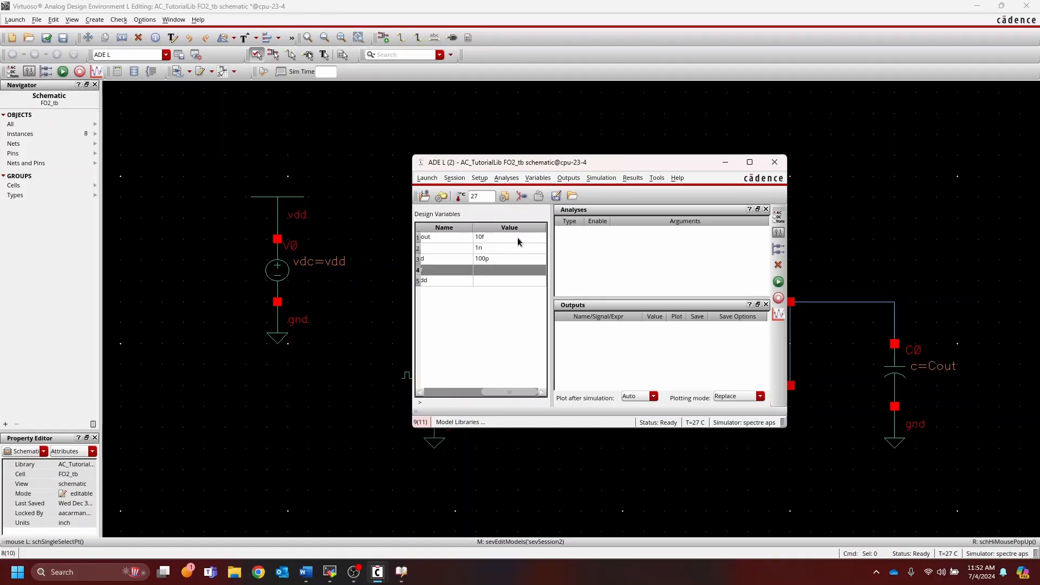
type("10p")
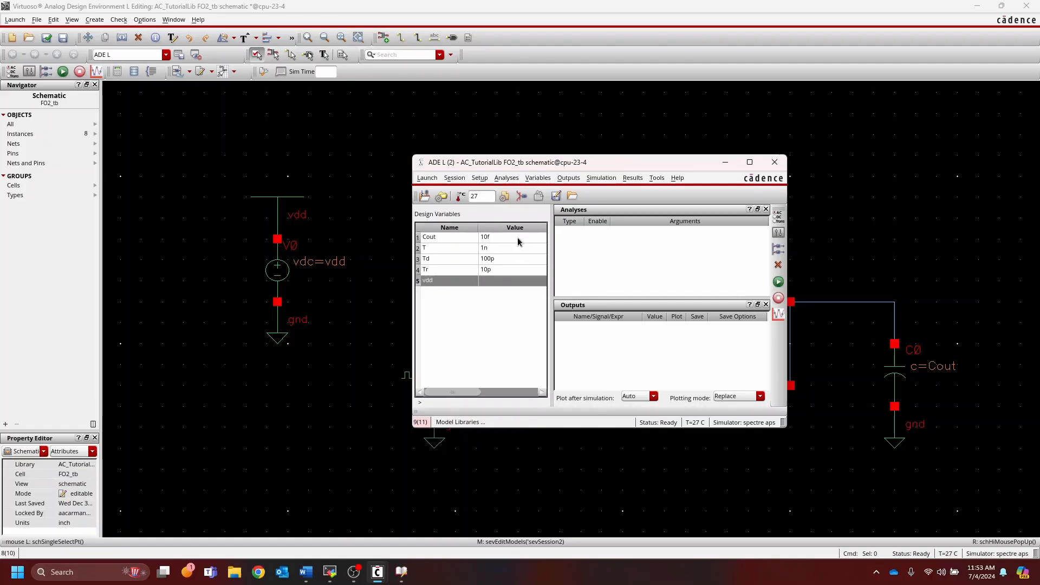
key("Return")
type("1")
key("Return")
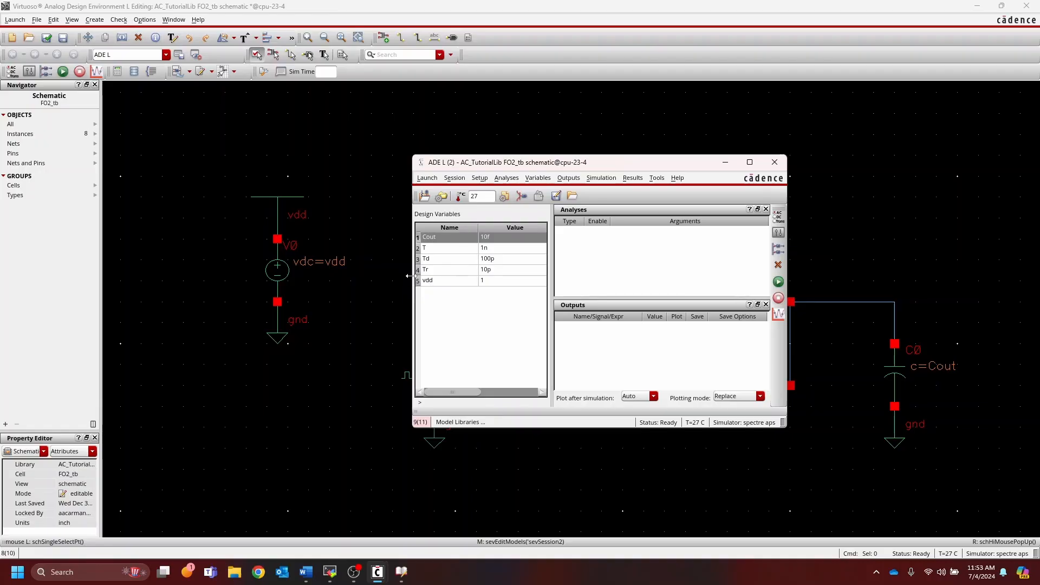
left_click_drag(410, 276, 359, 276)
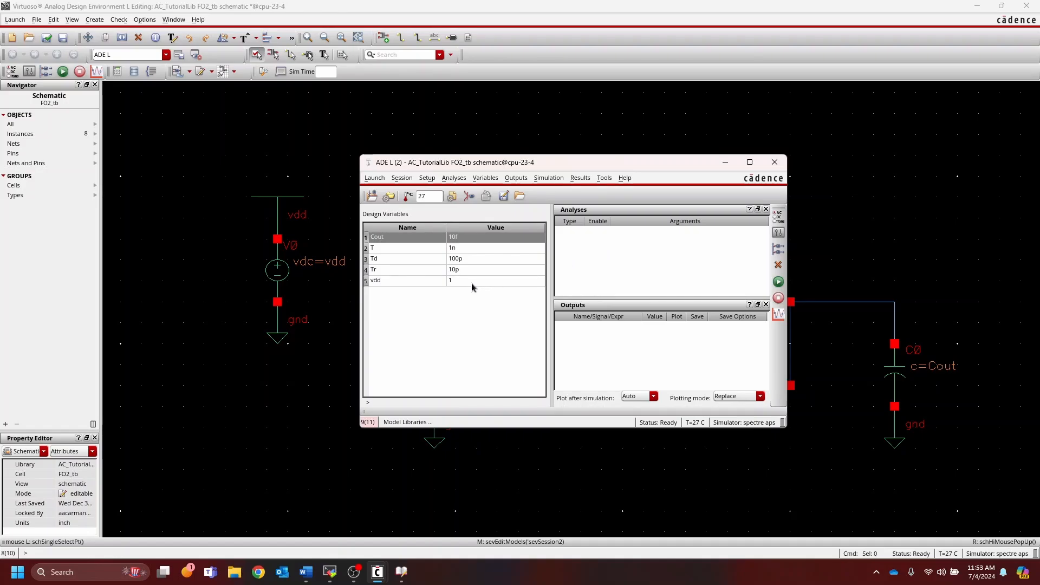
Step: Add an enabled transient analysis with the stop time VAR("T")/2
left_click(777, 217)
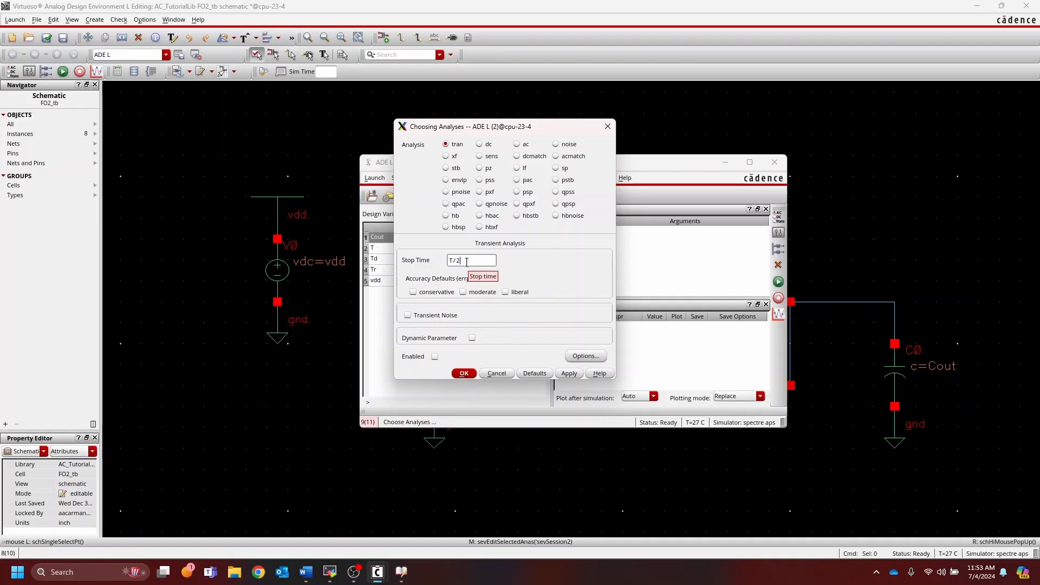
key("Tab")
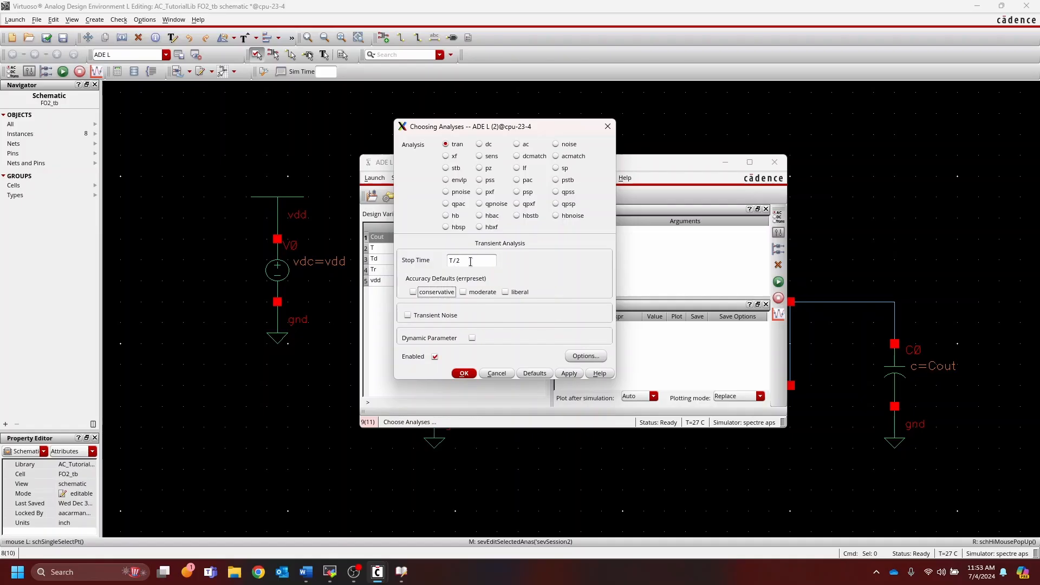
left_click(474, 259)
type("*VAR(\"T\")/2")
key("BackSpace")
key("BackSpace")
type("2")
left_click(464, 373)
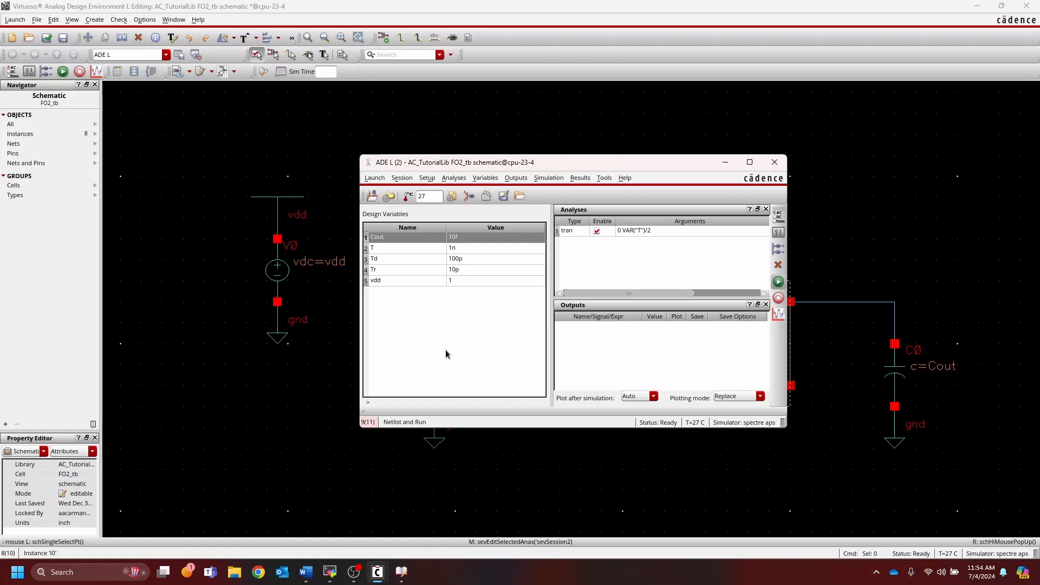
Step: Examine the netlisting messages in the Virtuoso log window, and check and save the FO2_tb schematic
mouse_move(371, 578)
left_click(297, 517)
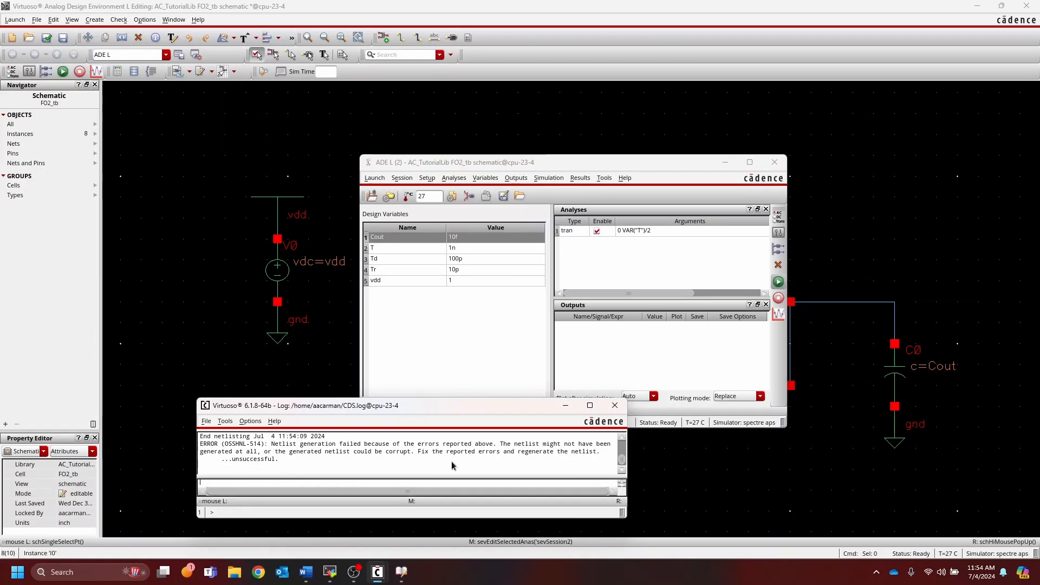
scroll(468, 454, "up", 3)
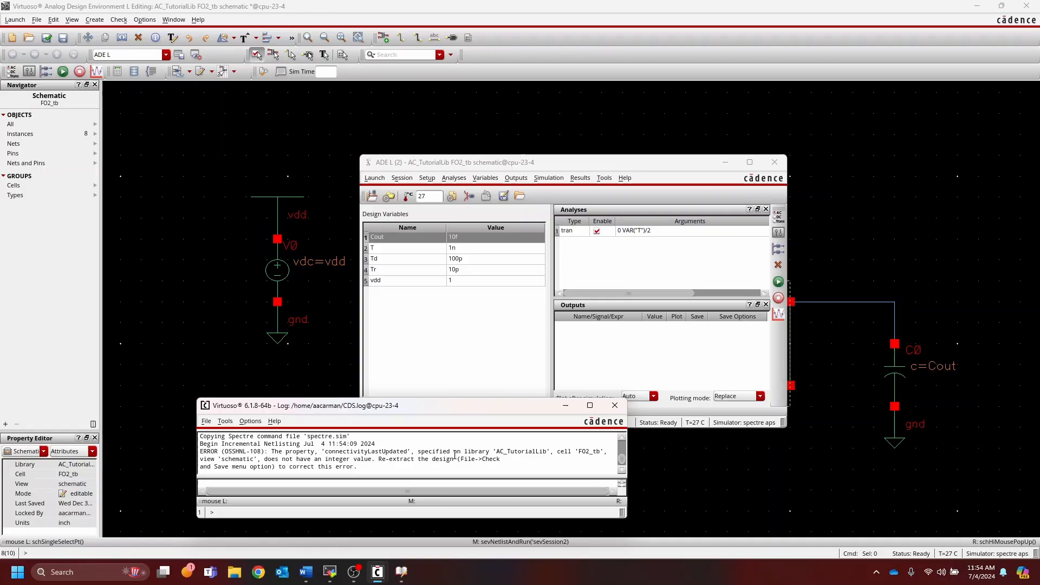
left_click(328, 360)
left_click(46, 37)
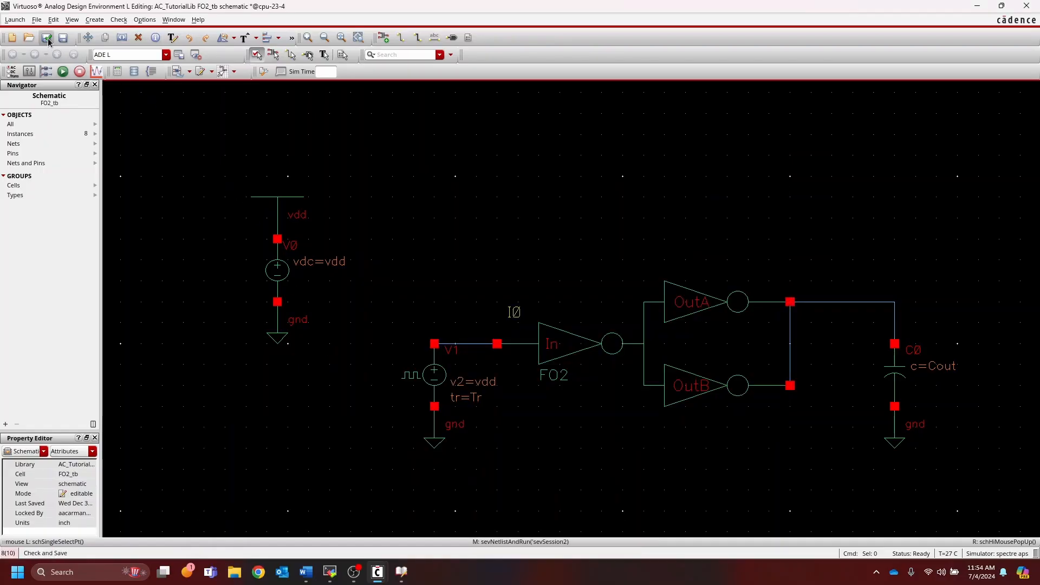
Step: Descend into the schematic view of the FO2 instance for editing in the current tab
left_click(673, 351)
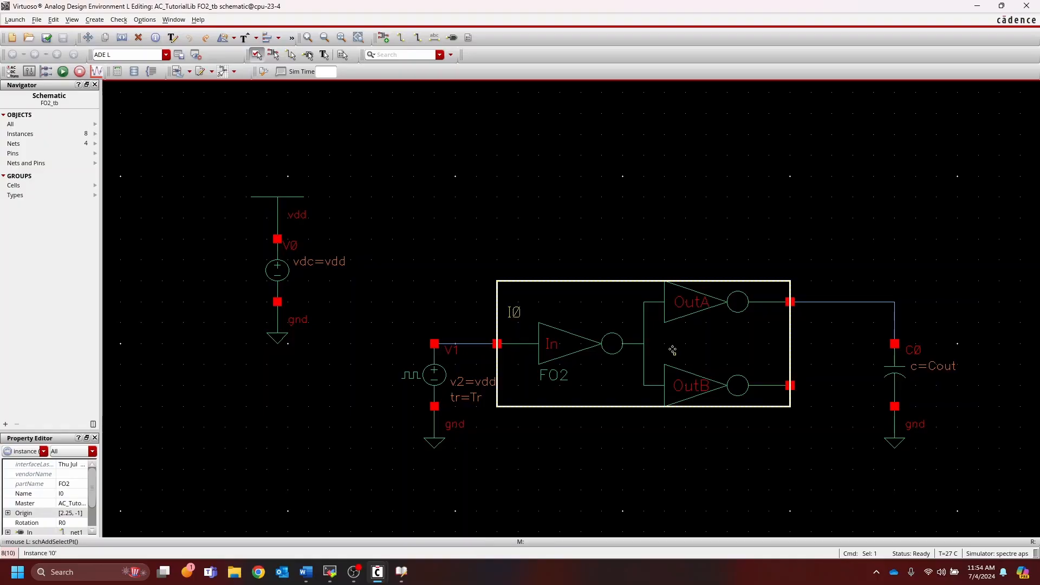
key("shift+e")
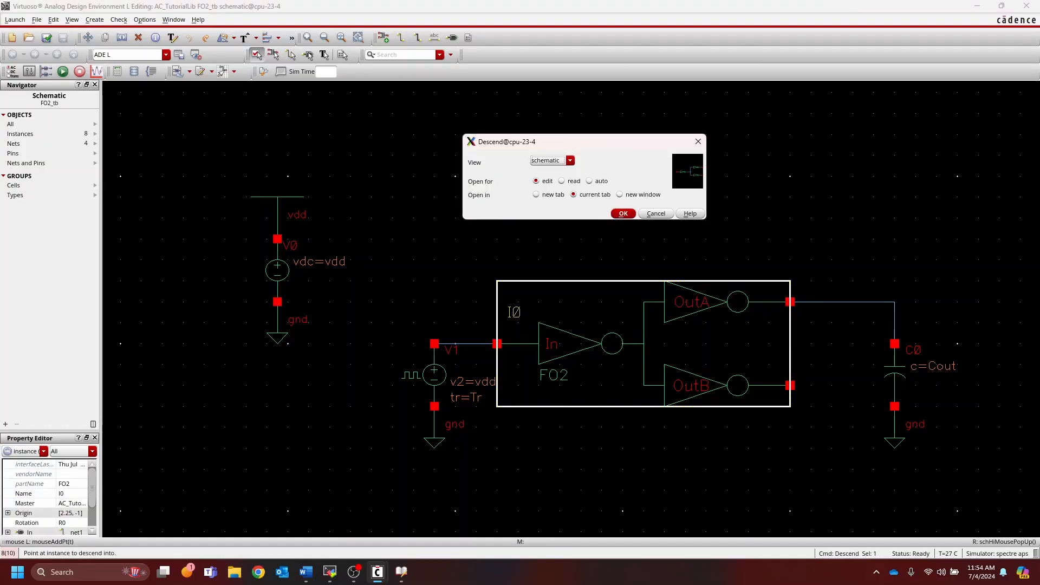
left_click(621, 213)
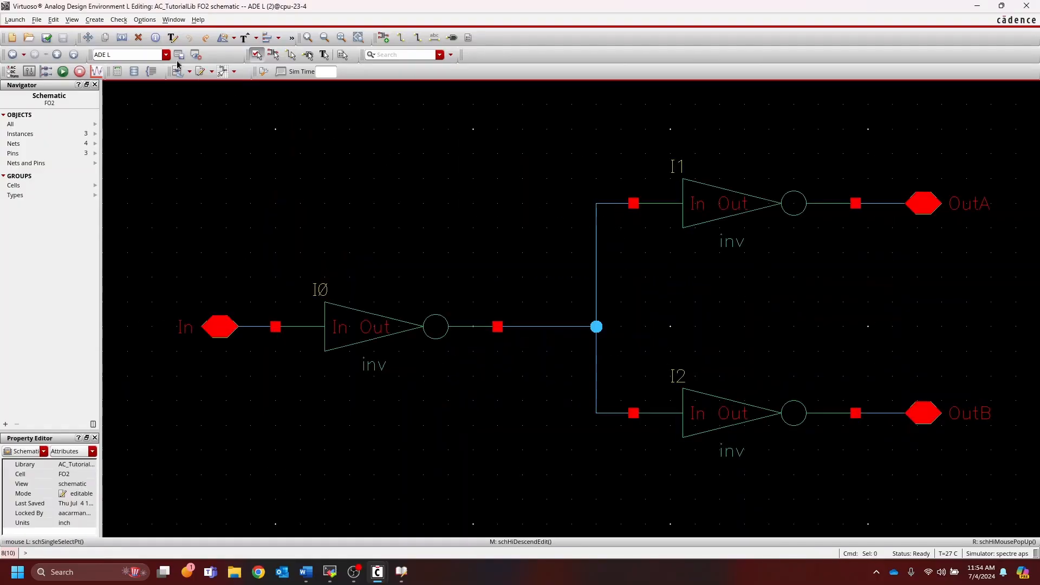
Step: Check and save the FO2 schematic, return to the parent FO2_tb schematic, and check and save it too
left_click(48, 41)
left_click(58, 56)
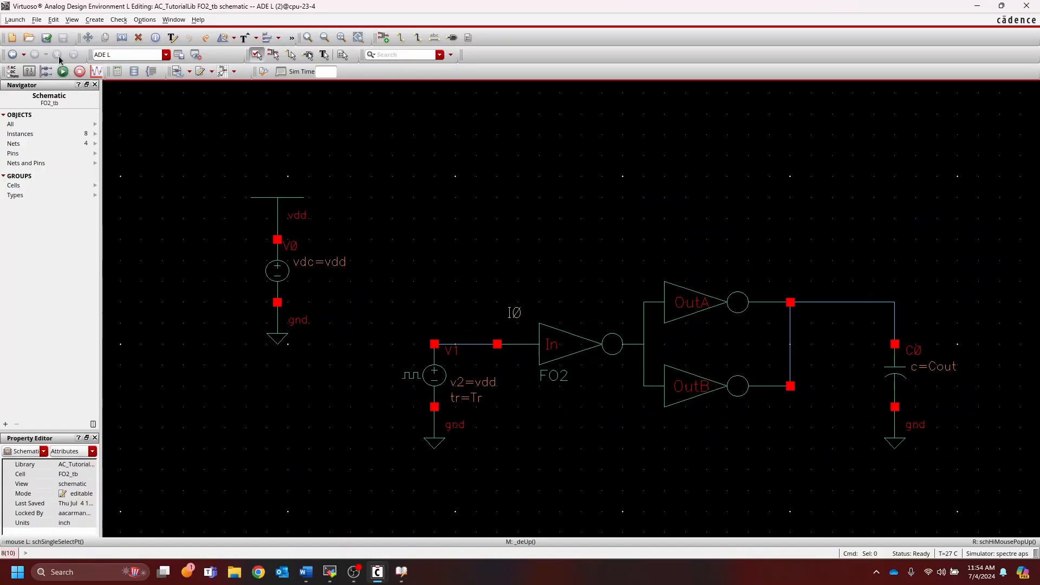
left_click(46, 38)
Step: Run the FO2_tb transient simulation from ADE L, with the Virtuoso log window brought up and placed clear of the ADE L window
key("alt+Tab")
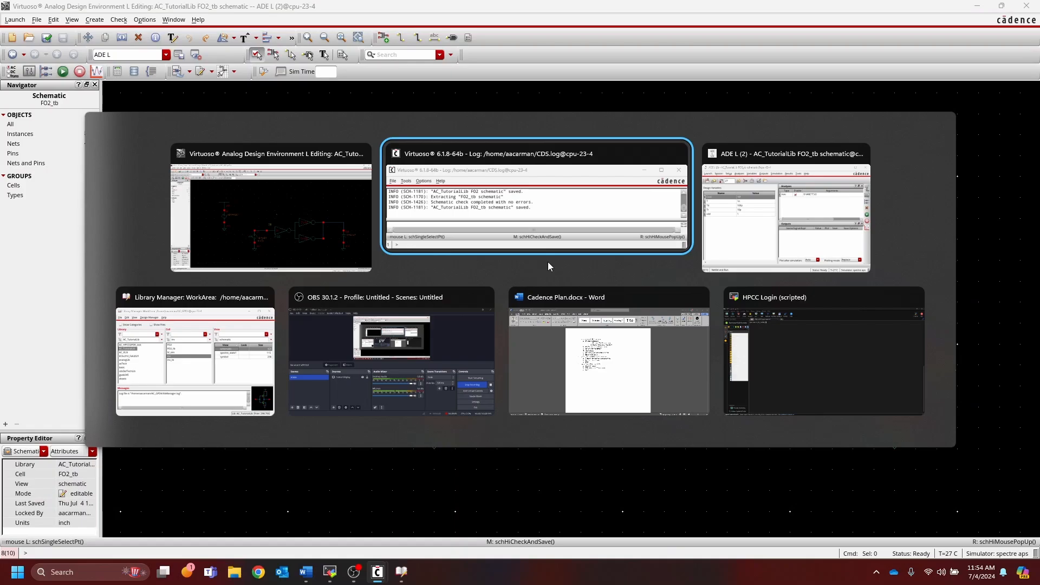
key("alt+Tab")
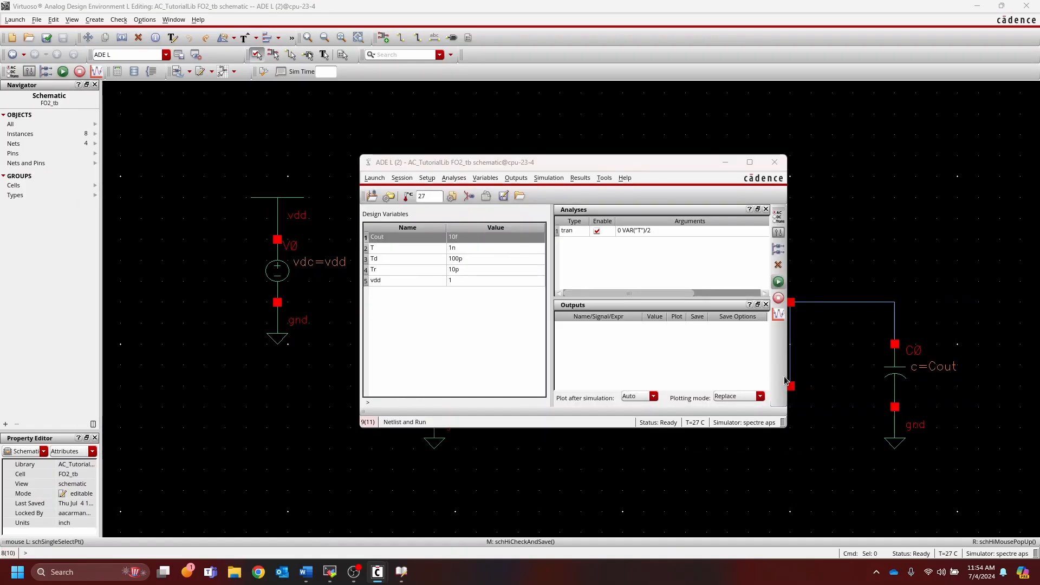
key("alt+Tab")
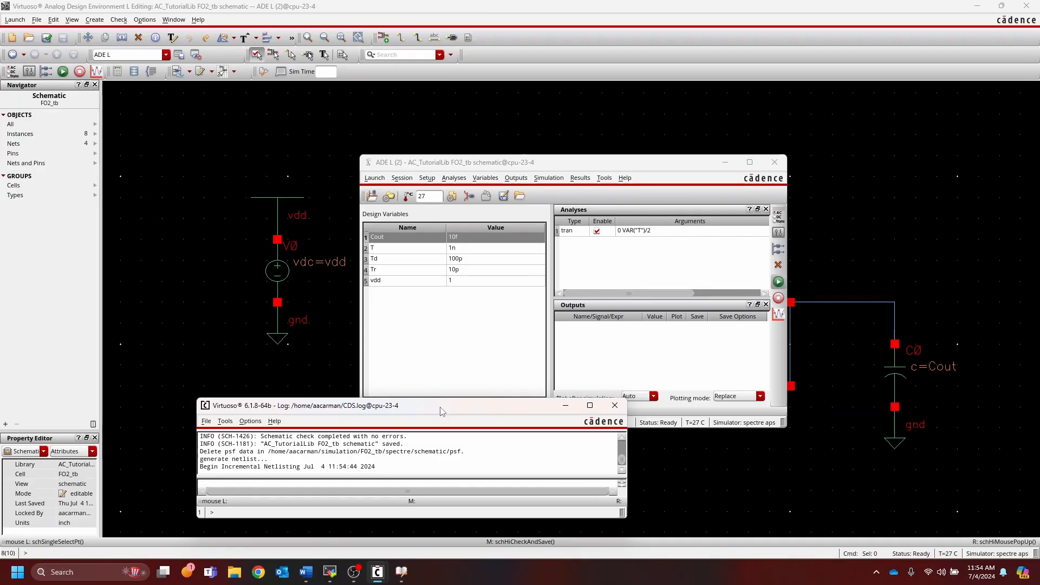
left_click_drag(441, 412, 379, 370)
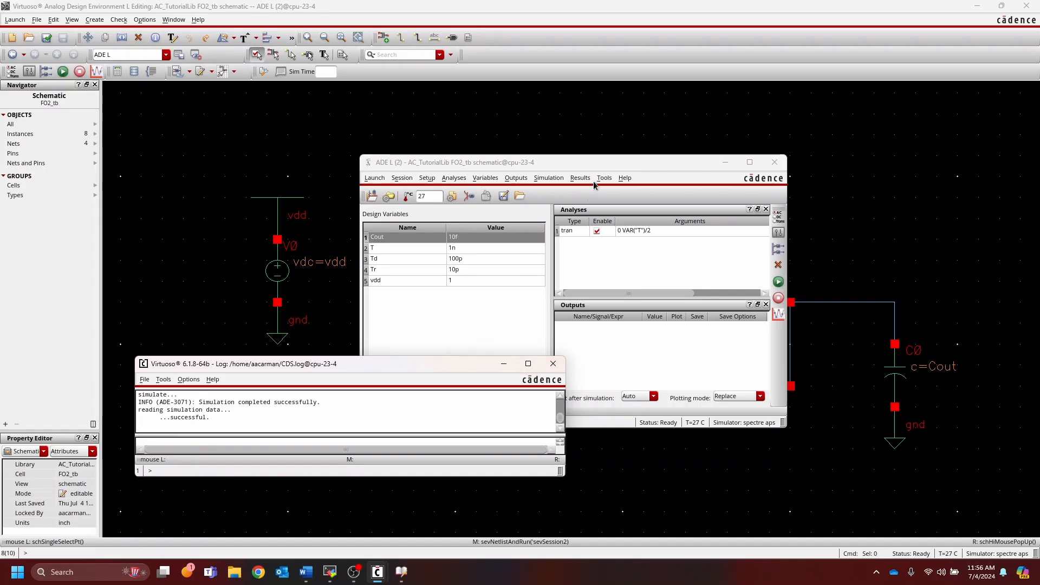
left_click_drag(630, 164, 392, 96)
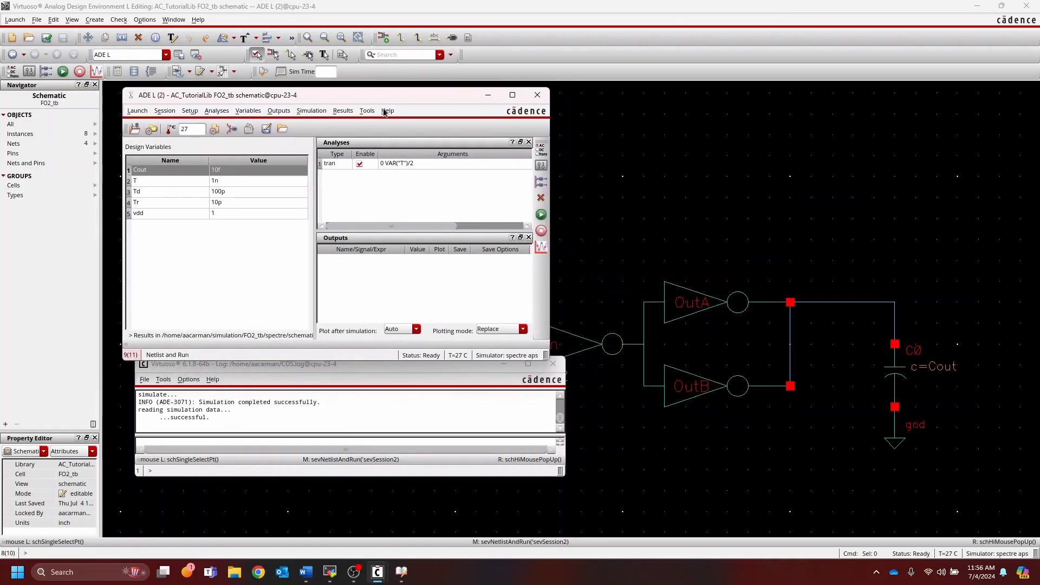
Step: Open the Direct Plot main form for the transient results and enable adding the selected net voltages to the outputs
left_click(345, 111)
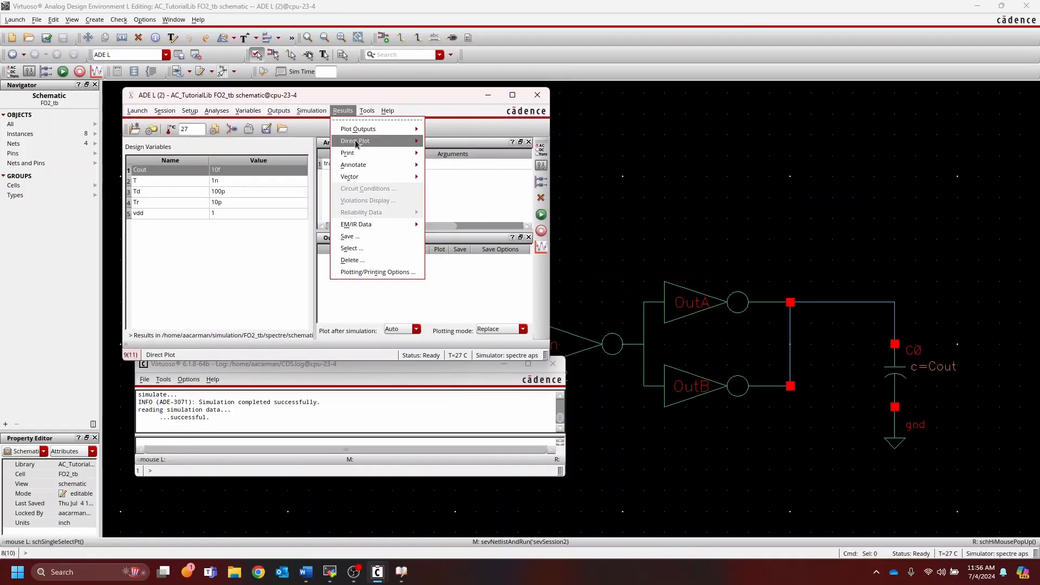
mouse_move(373, 142)
left_click(443, 150)
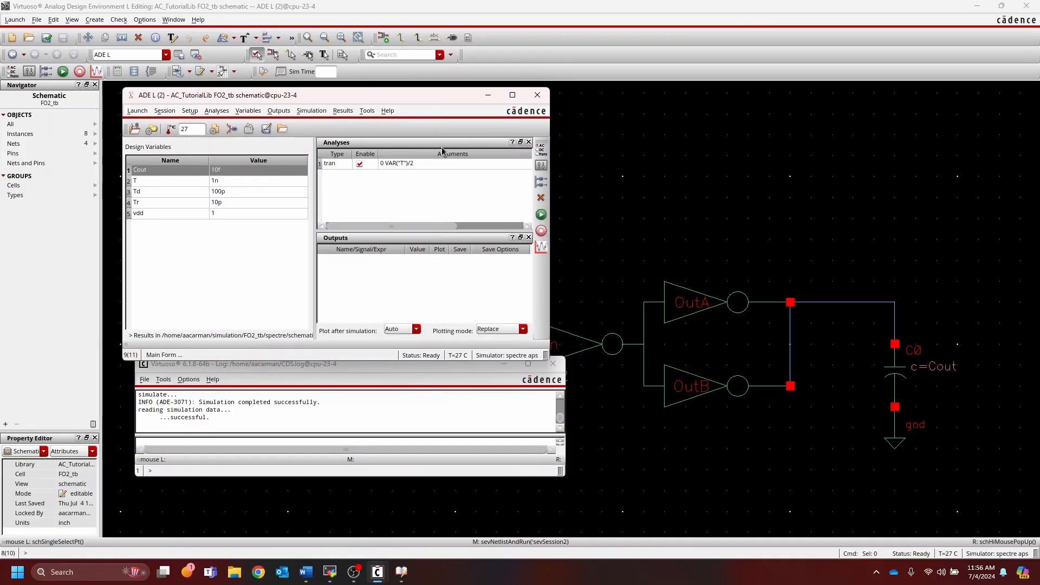
left_click_drag(0, 127, 528, 63)
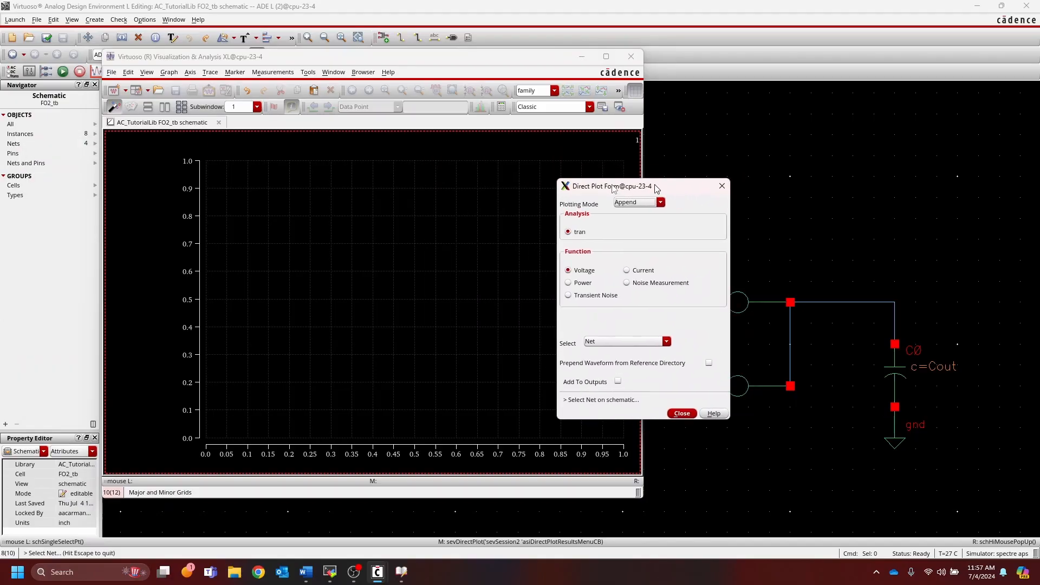
left_click_drag(655, 187, 577, 181)
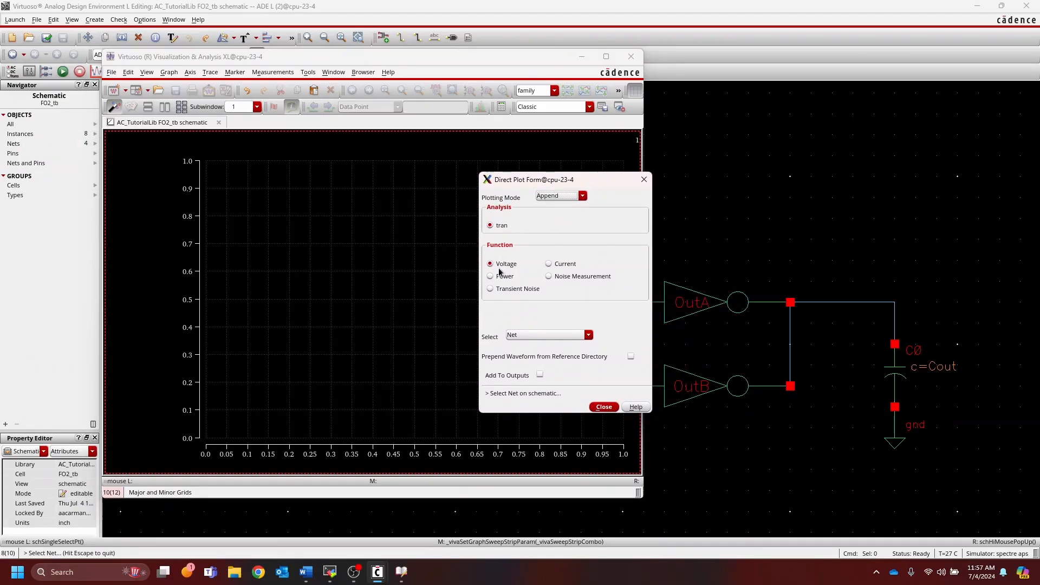
left_click(540, 374)
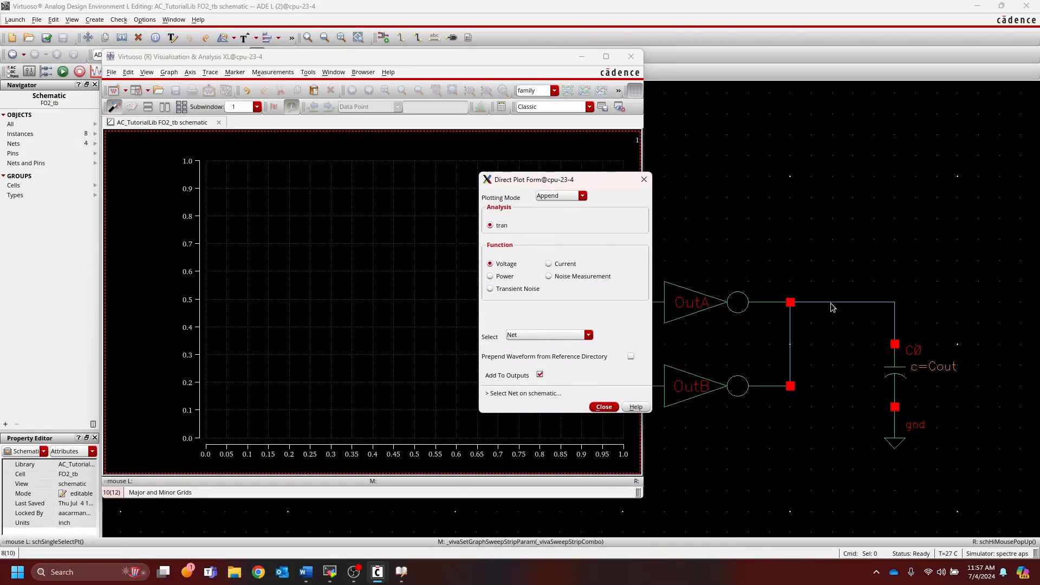
Step: Plot the voltages of the FO2 input net and the net joining OutA, OutB and C0, and bring up the waveform window
left_click(707, 4)
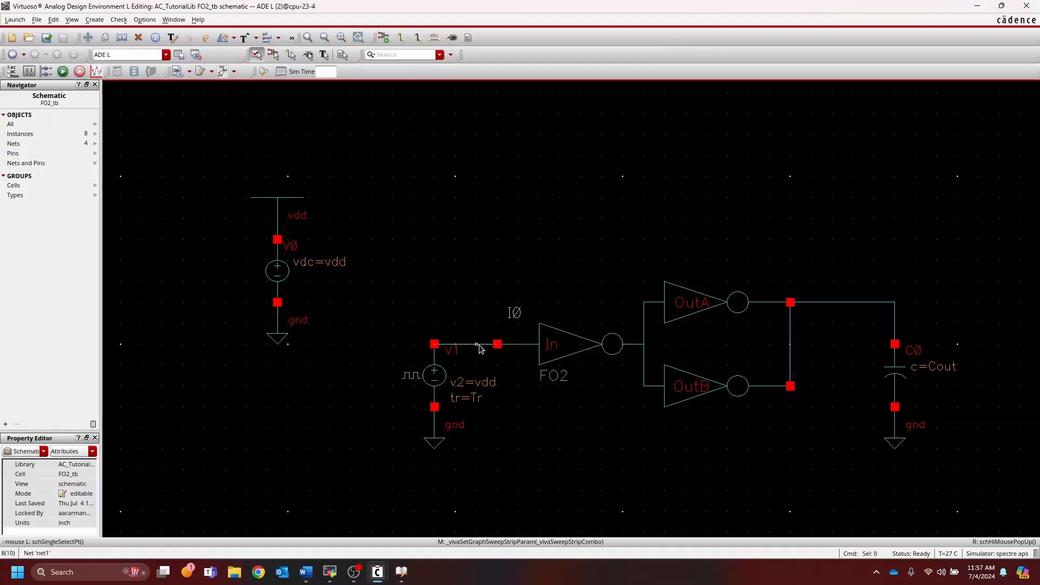
left_click(865, 305)
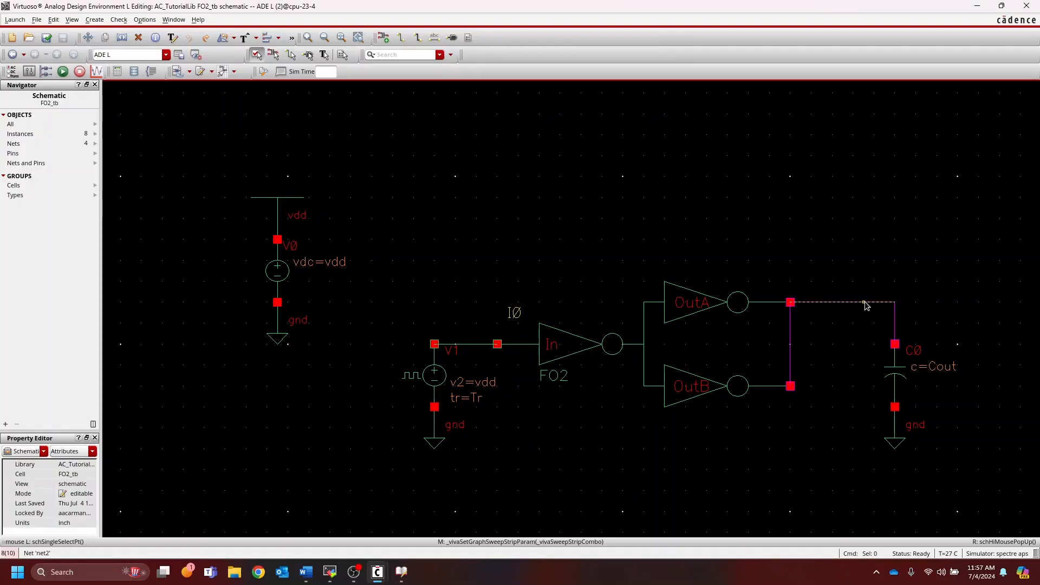
key("alt+Tab")
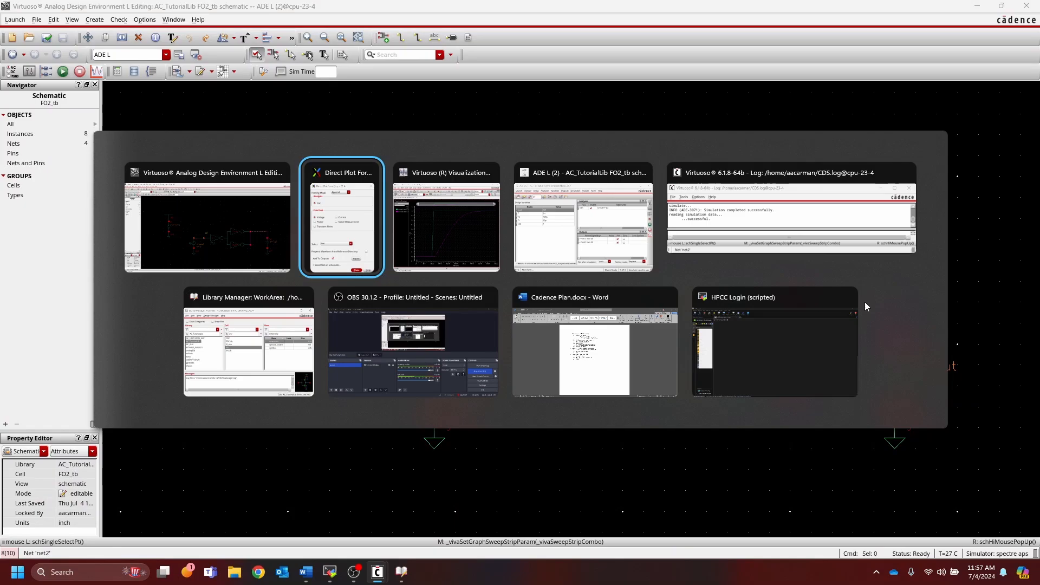
left_click(431, 222)
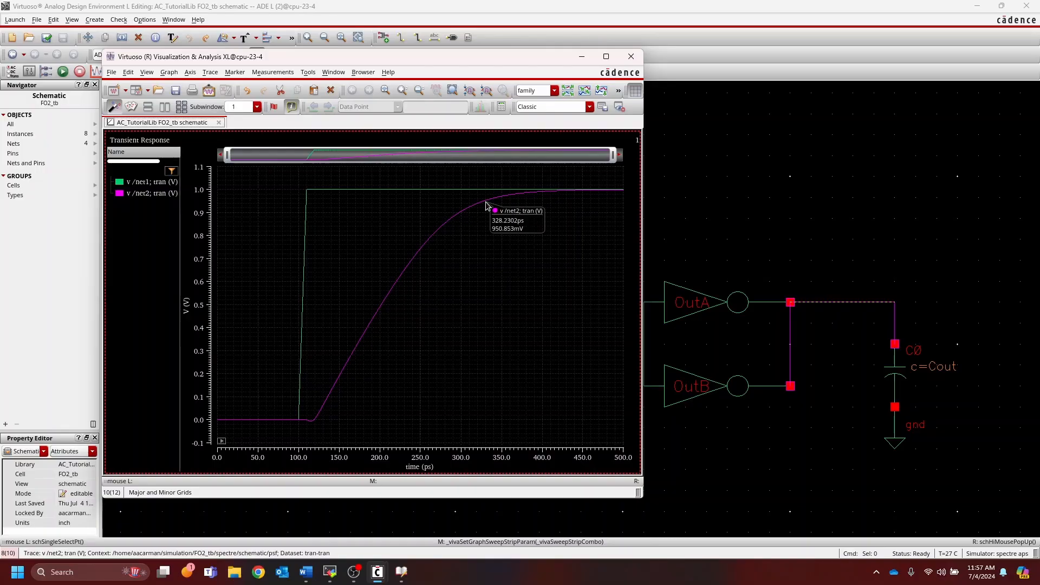
left_click_drag(479, 61, 680, 78)
Step: Open a Parametric Analysis from ADE L and choose Cout as its sweep variable
key("alt+Tab")
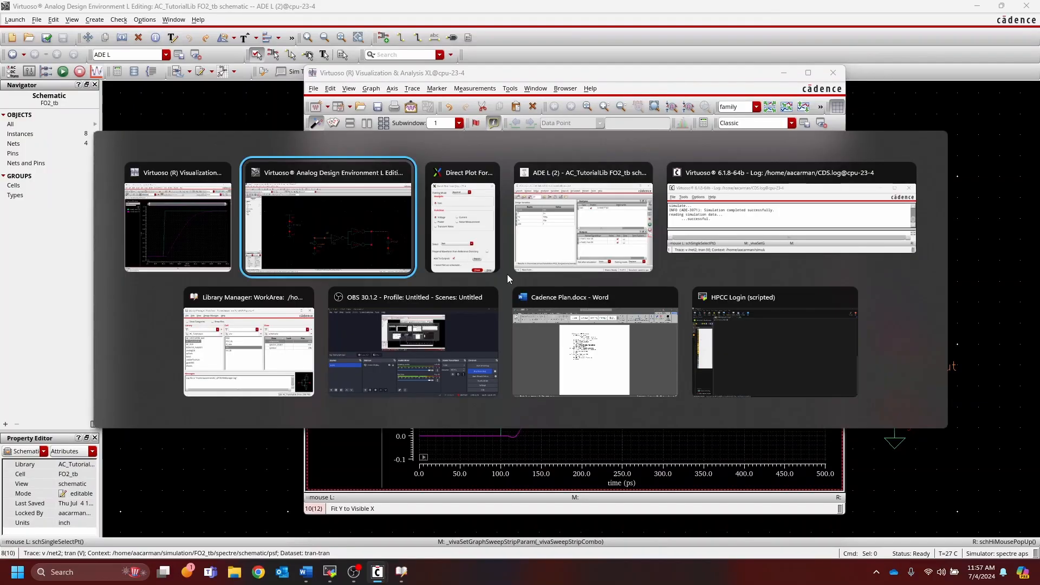
left_click(571, 232)
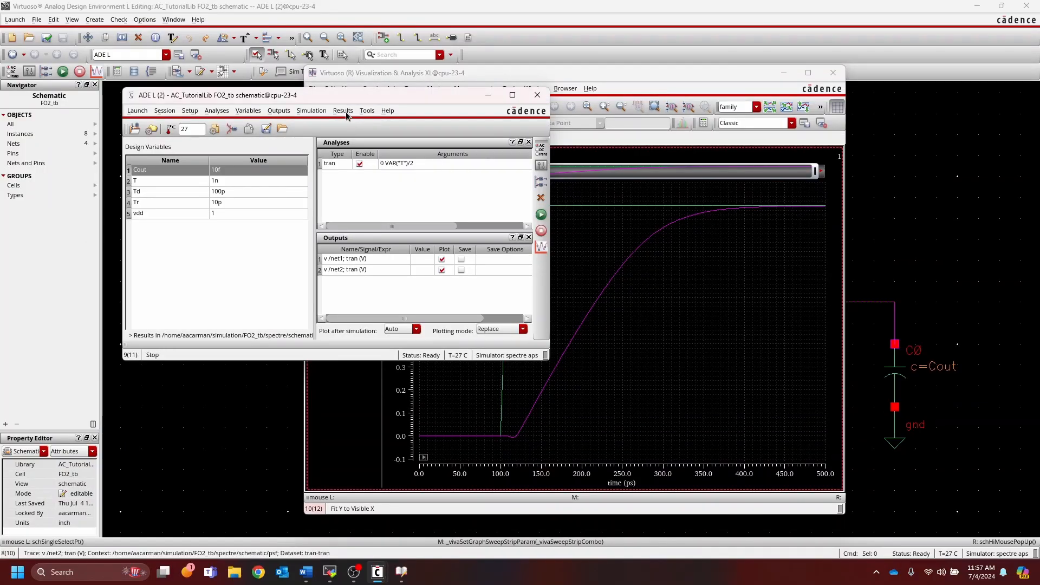
left_click(369, 112)
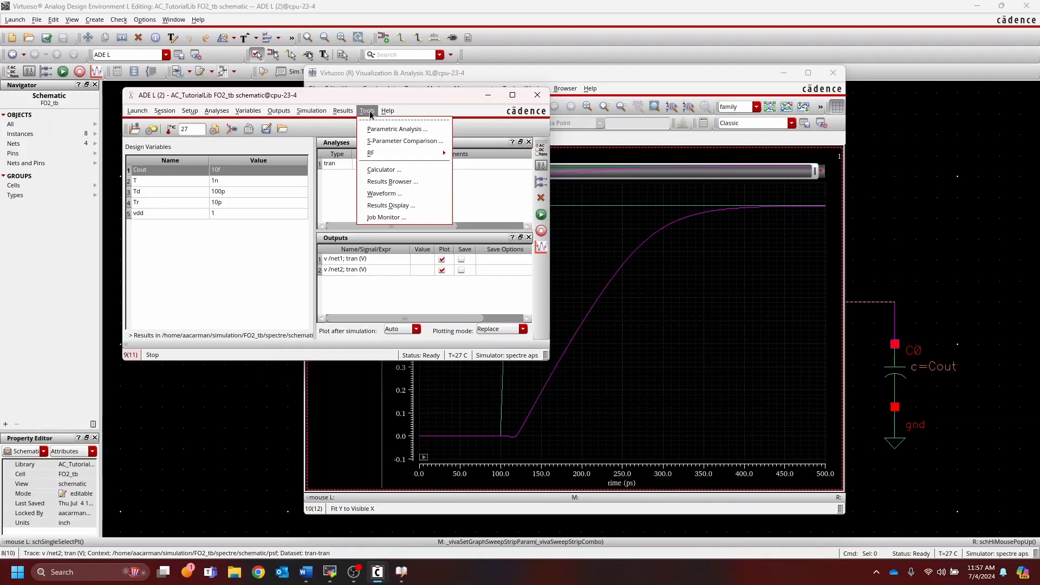
left_click(383, 130)
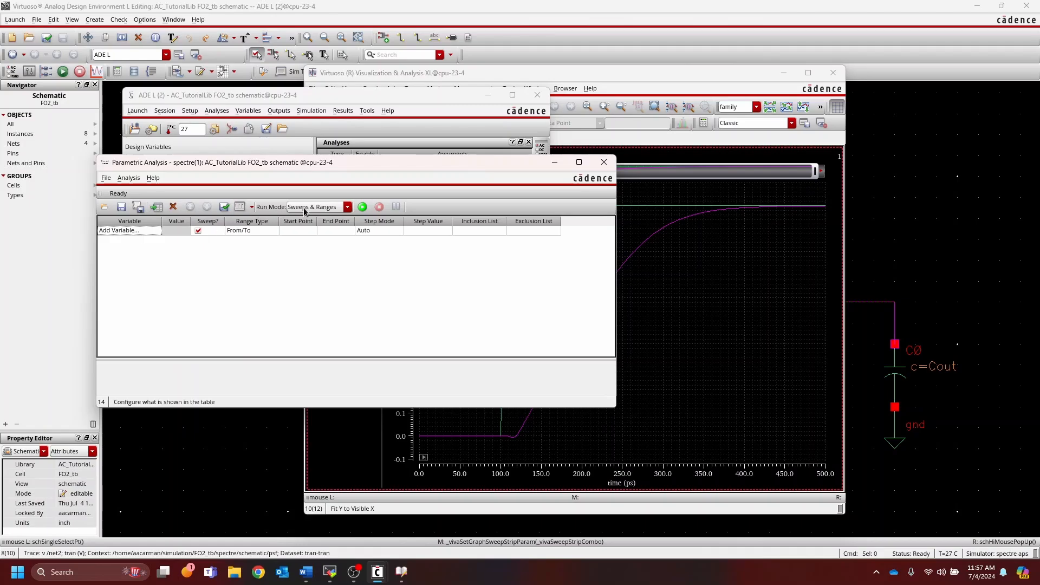
left_click(149, 233)
left_click(158, 231)
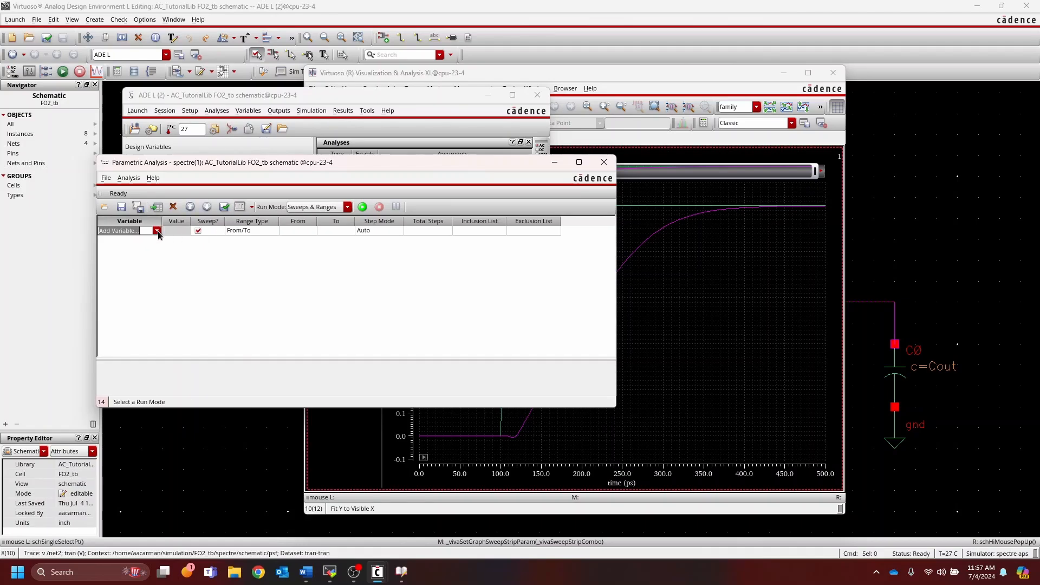
left_click(157, 231)
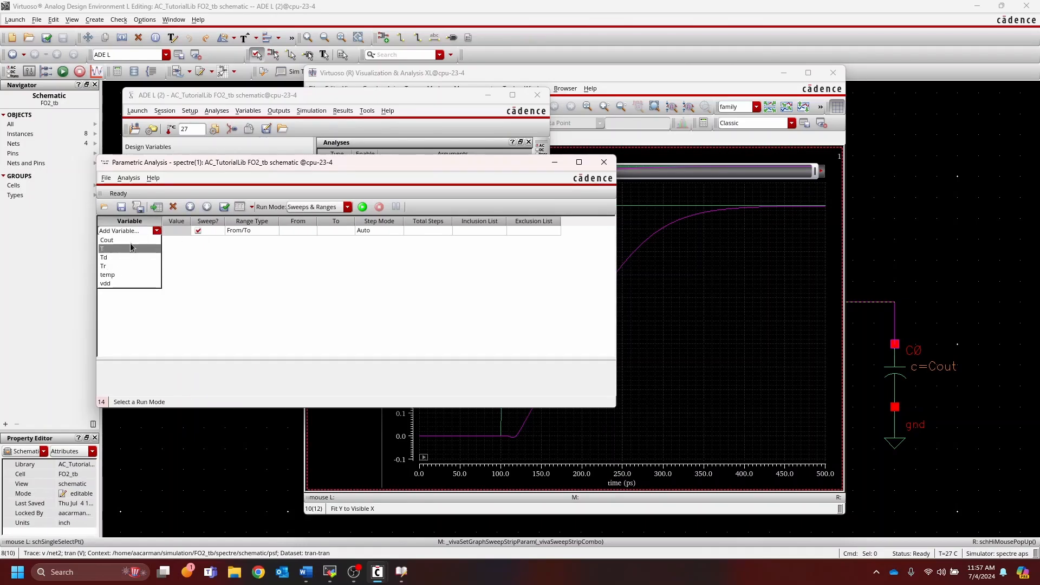
left_click(130, 243)
Step: Set the Cout sweep from 5f to 10f with 2 total steps and run the selected sweep
left_click(296, 230)
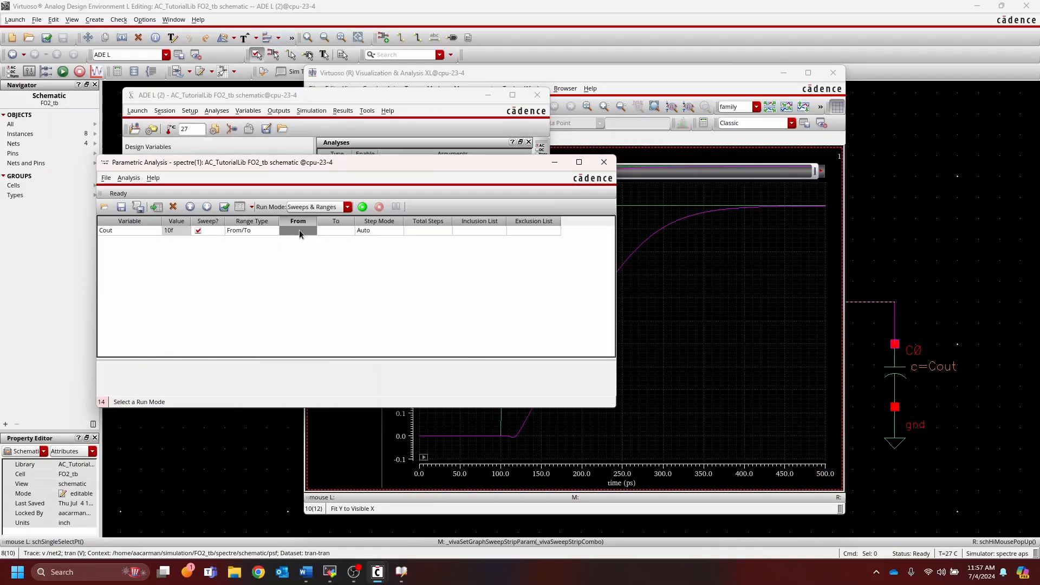
left_click(299, 230)
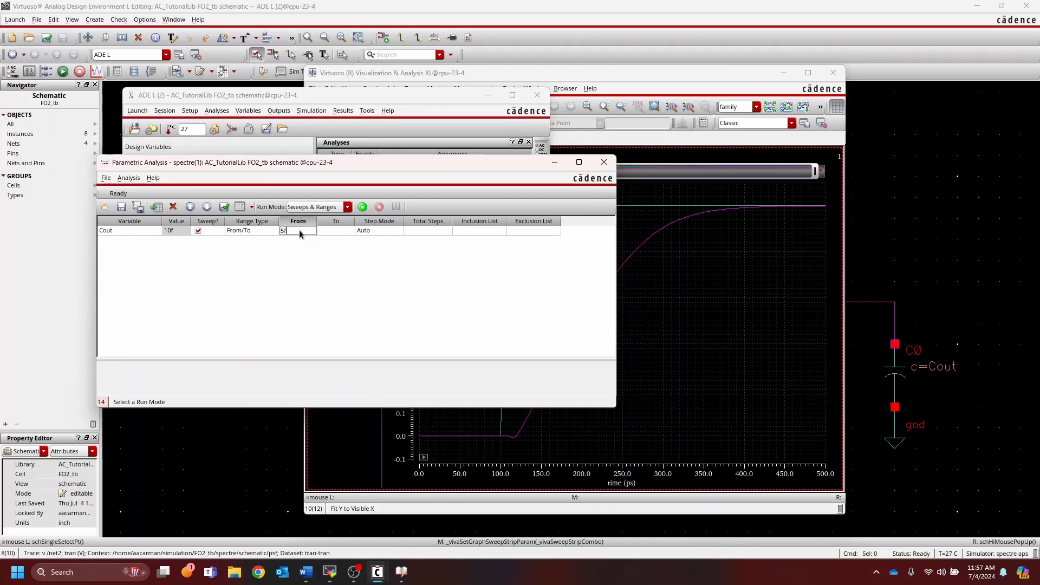
key("Tab")
type("10f")
key("Tab")
key("Tab")
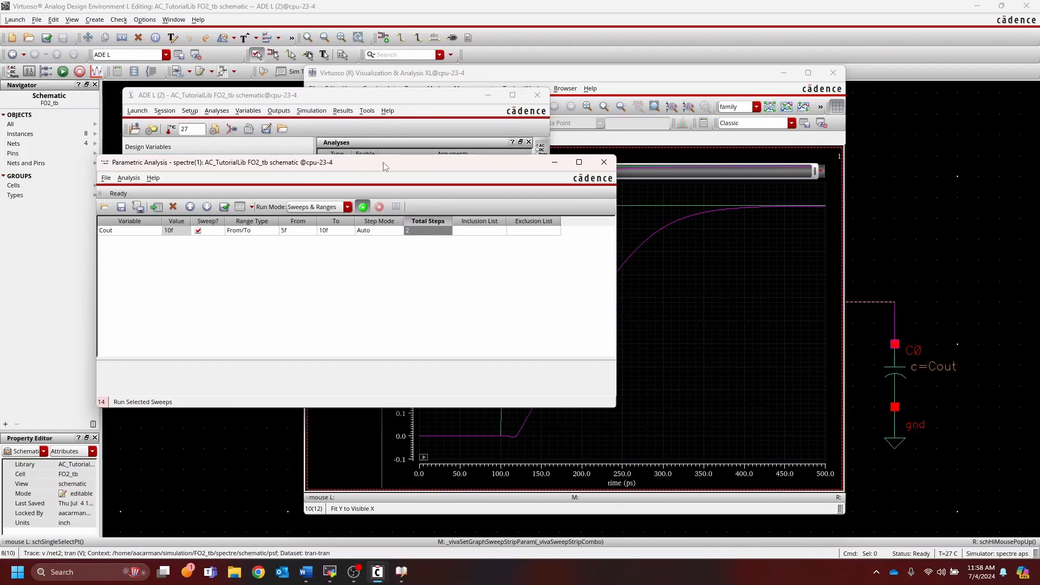
Step: Bring up the Virtuoso log window below the Parametric Analysis window to monitor the sweep run
left_click_drag(383, 163, 367, 73)
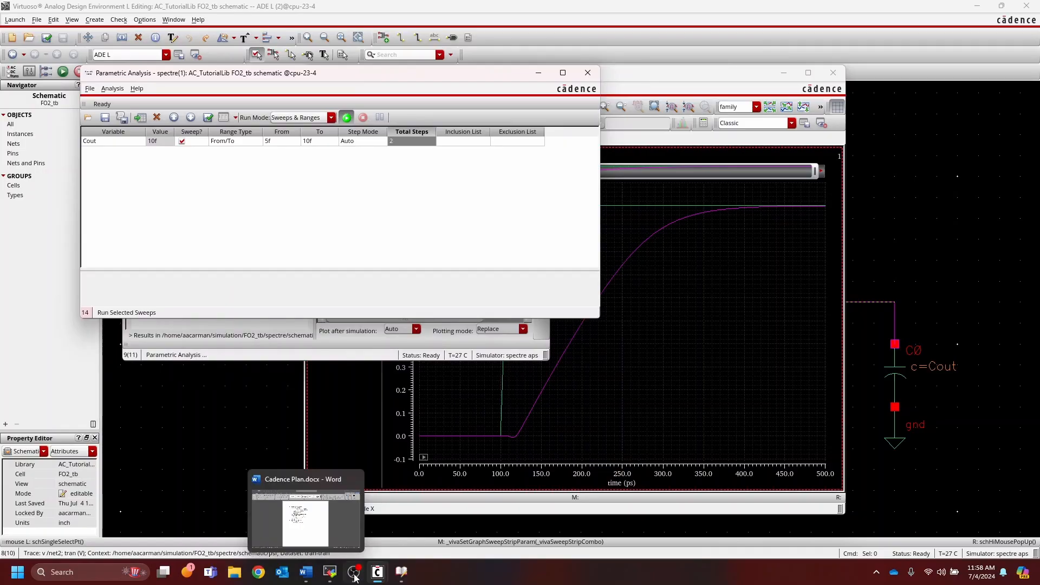
mouse_move(378, 572)
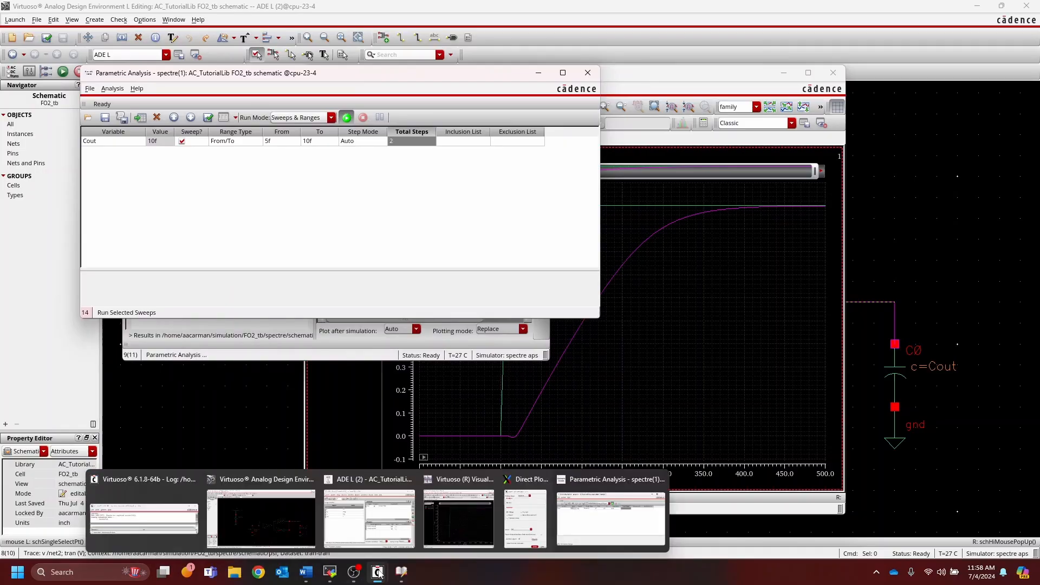
left_click(169, 523)
left_click_drag(359, 380, 297, 340)
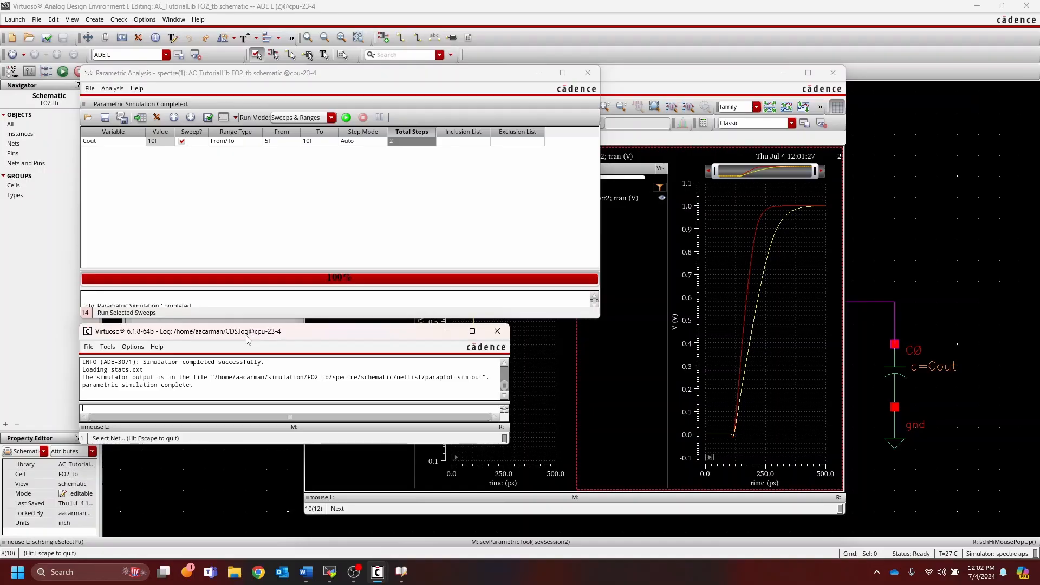
Step: Expand the net1 and net2 traces in the waveform window and highlight individual curves to identify their Cout values
left_click_drag(674, 80, 768, 49)
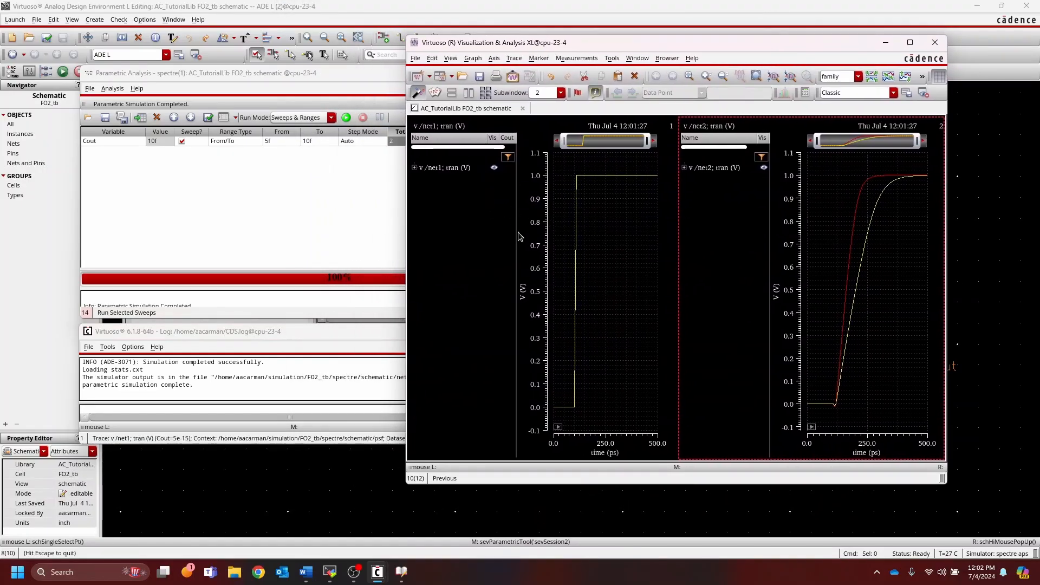
left_click(415, 167)
left_click(457, 180)
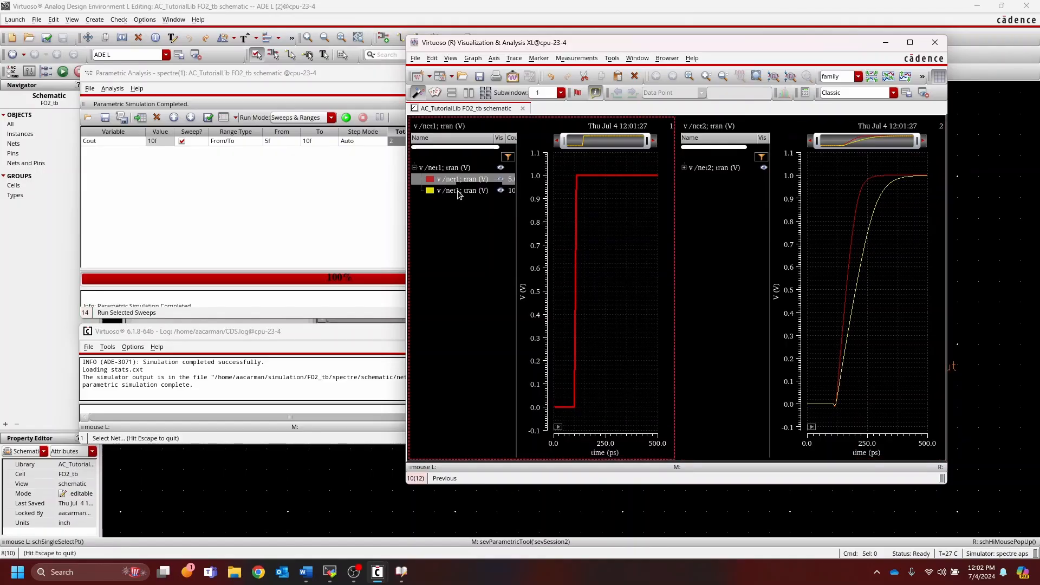
left_click(458, 192)
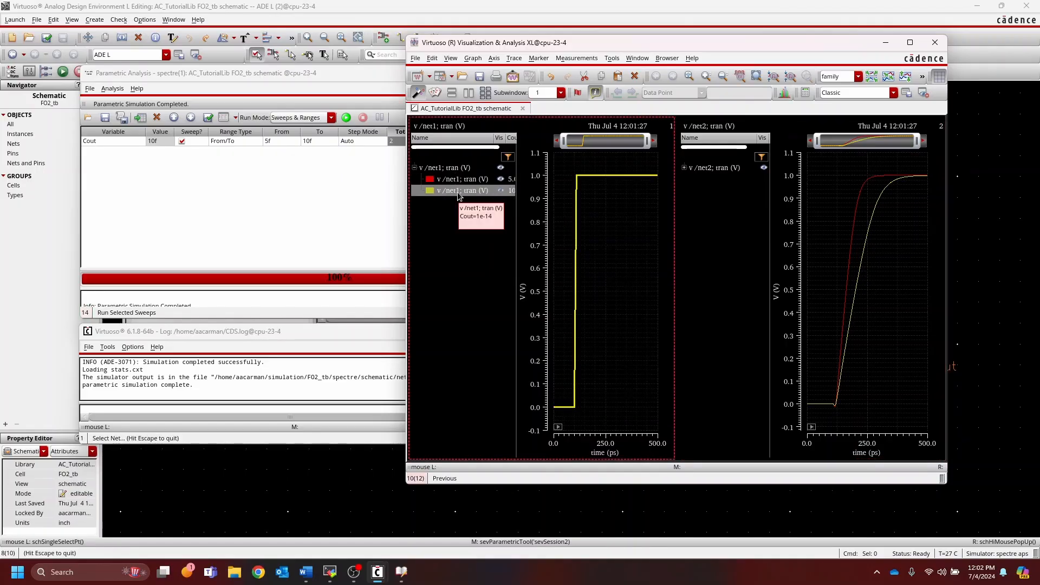
left_click(711, 178)
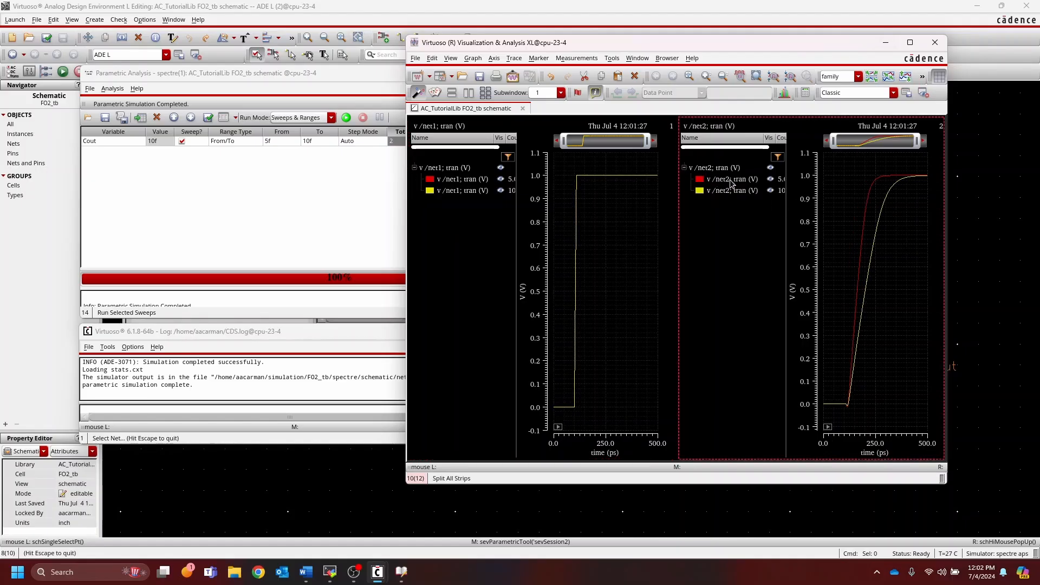
left_click(731, 179)
Step: Examine the net2 transient curves for both Cout values in the maximized waveform window, and restore the window's size
left_click_drag(799, 47, 657, 45)
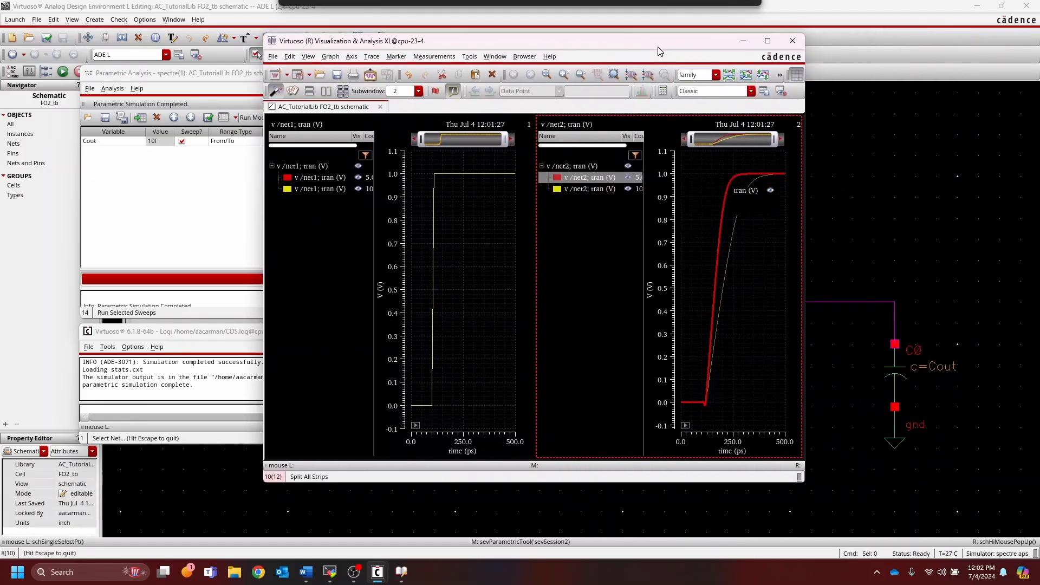
left_click(766, 41)
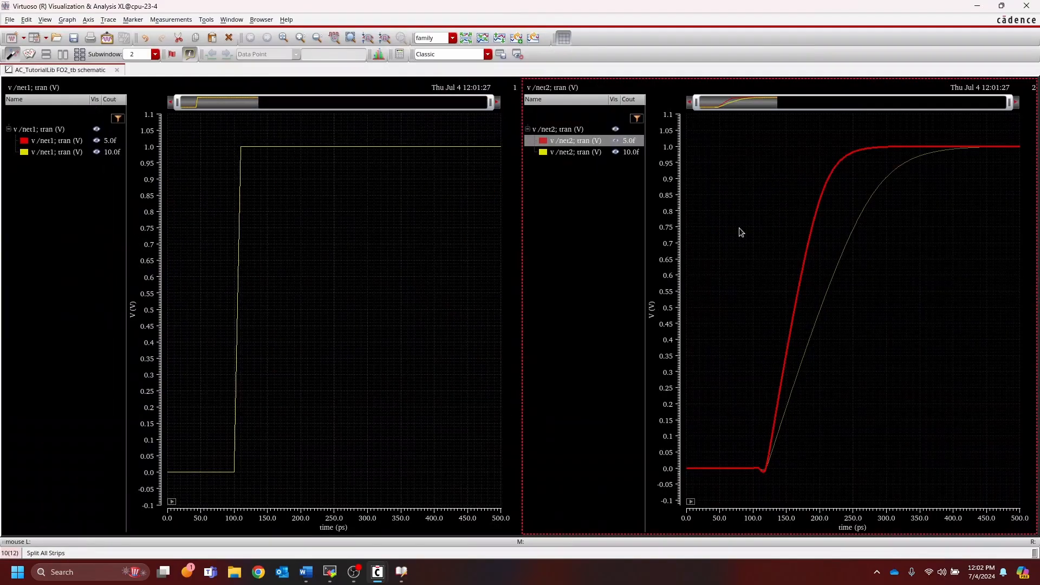
mouse_move(807, 256)
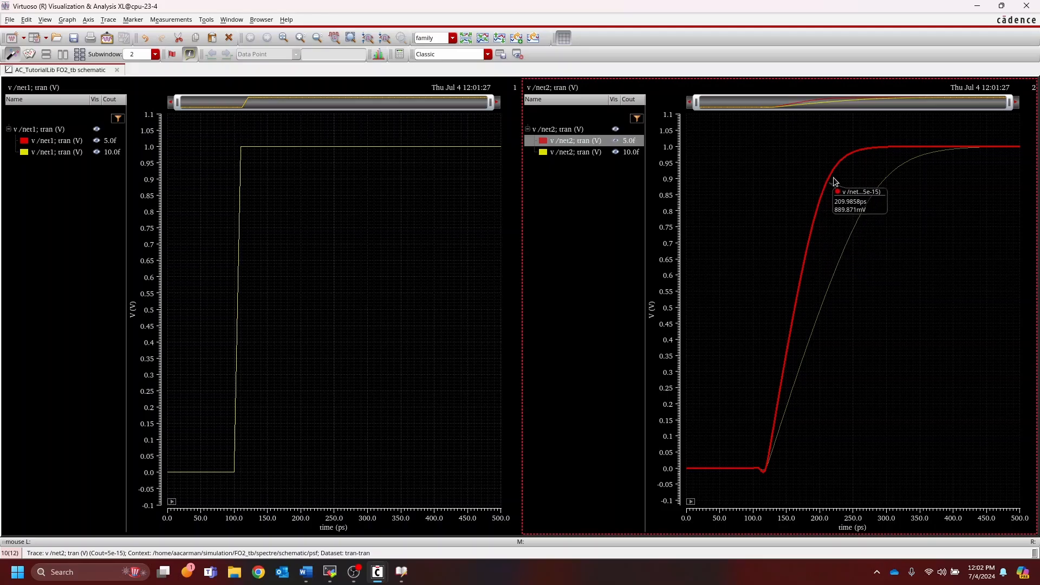
mouse_move(822, 315)
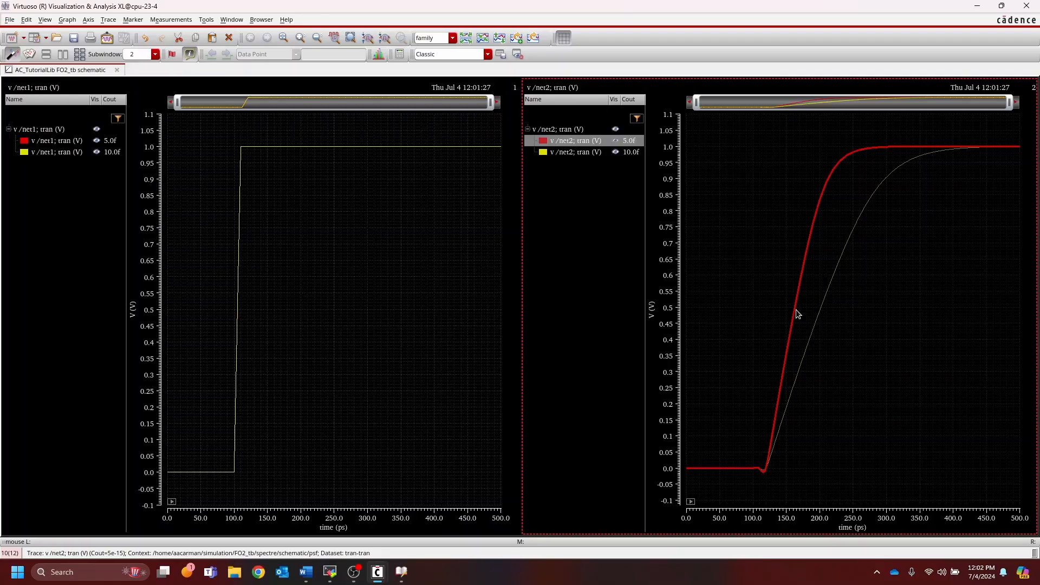
left_click_drag(700, 5, 734, 72)
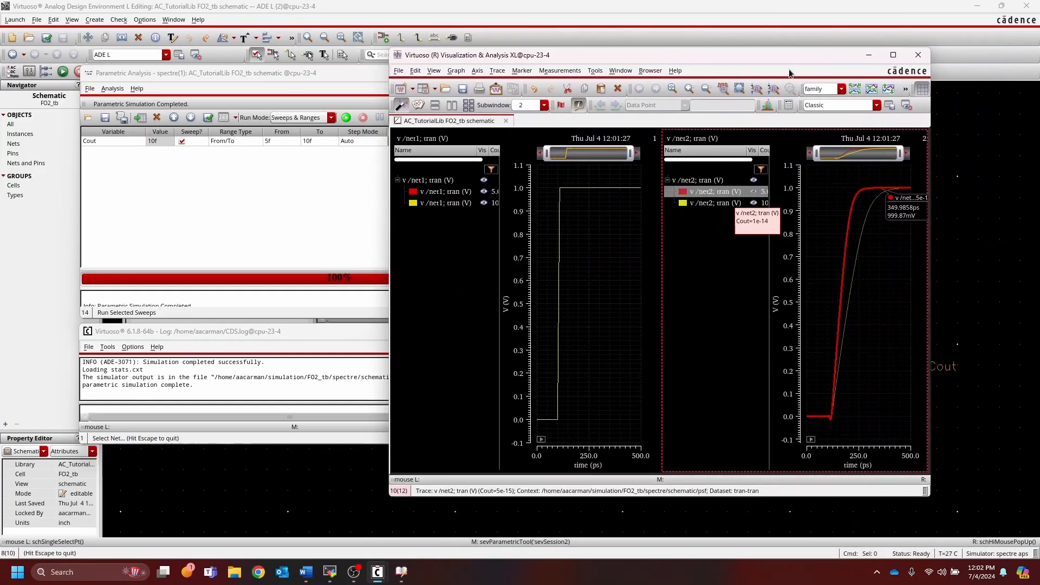